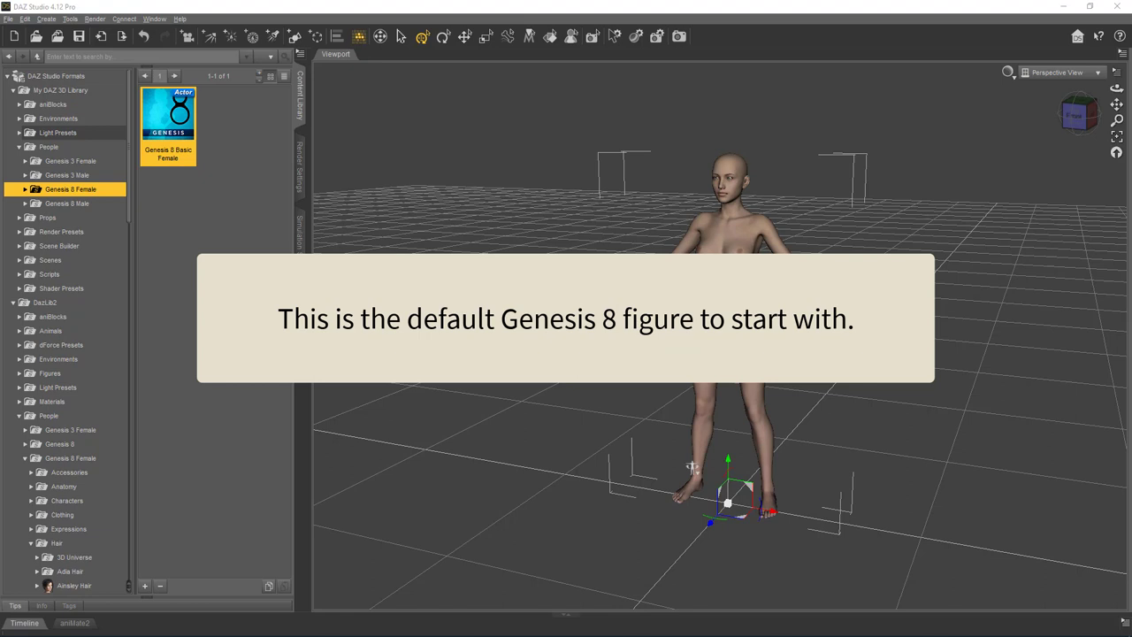
Step: Apply the Rose Body and Rose Eyes Cornea Bulge ON presets from Cherubit's Rose character folder to the Genesis 8 Female
left_click(12, 91)
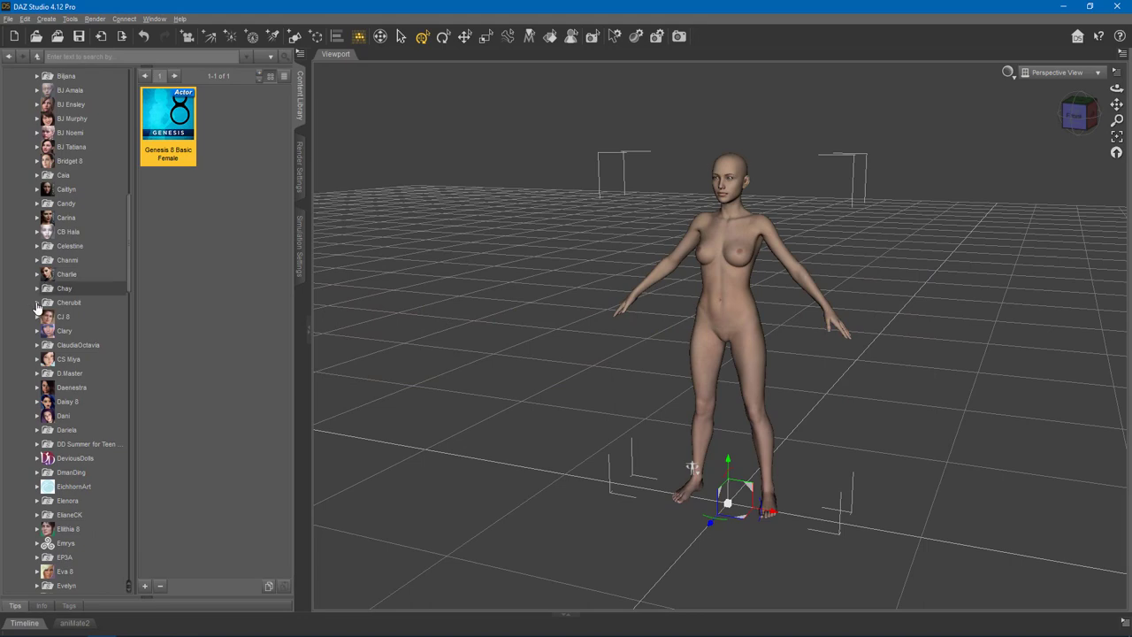
left_click(38, 303)
left_click(70, 373)
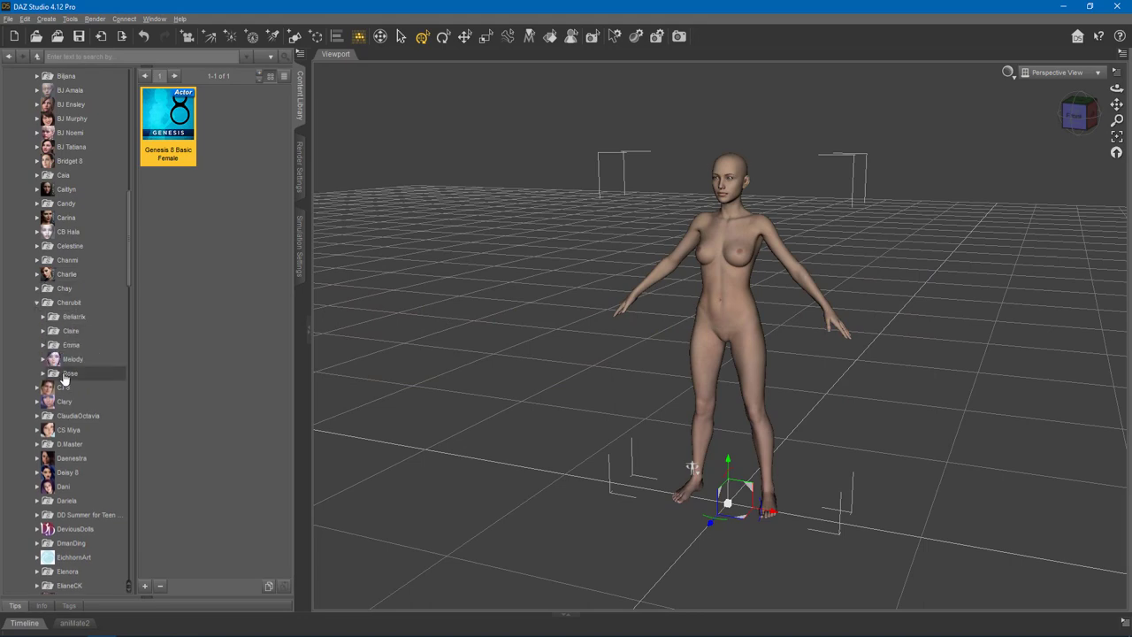
scroll(703, 212, "up", 5)
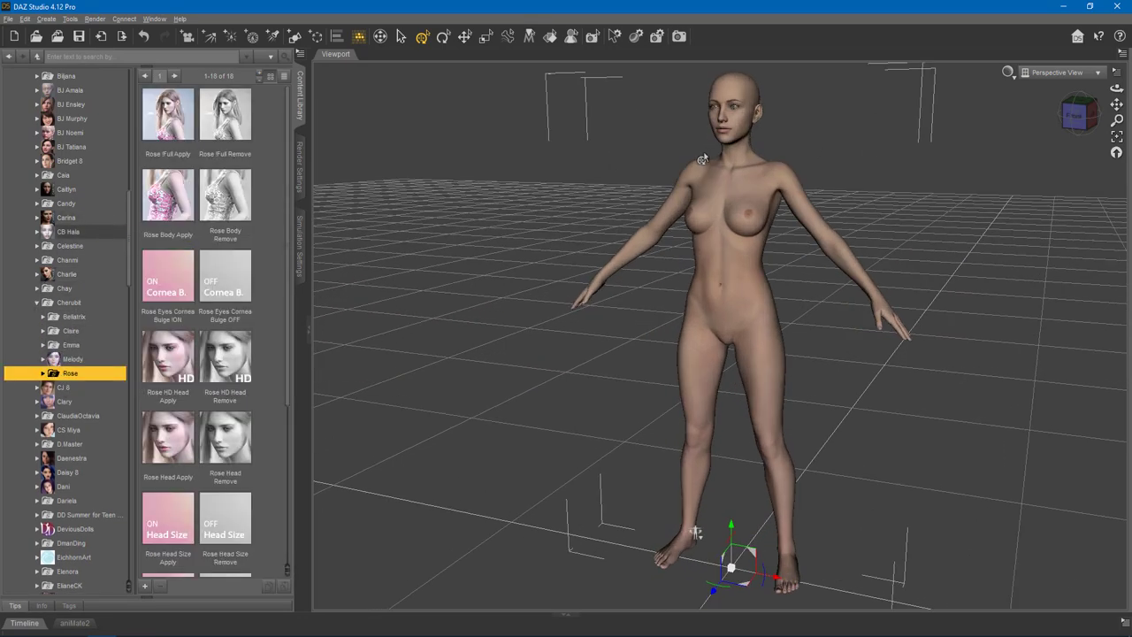
middle_click_drag(702, 159, 603, 218)
scroll(571, 162, "up", 2)
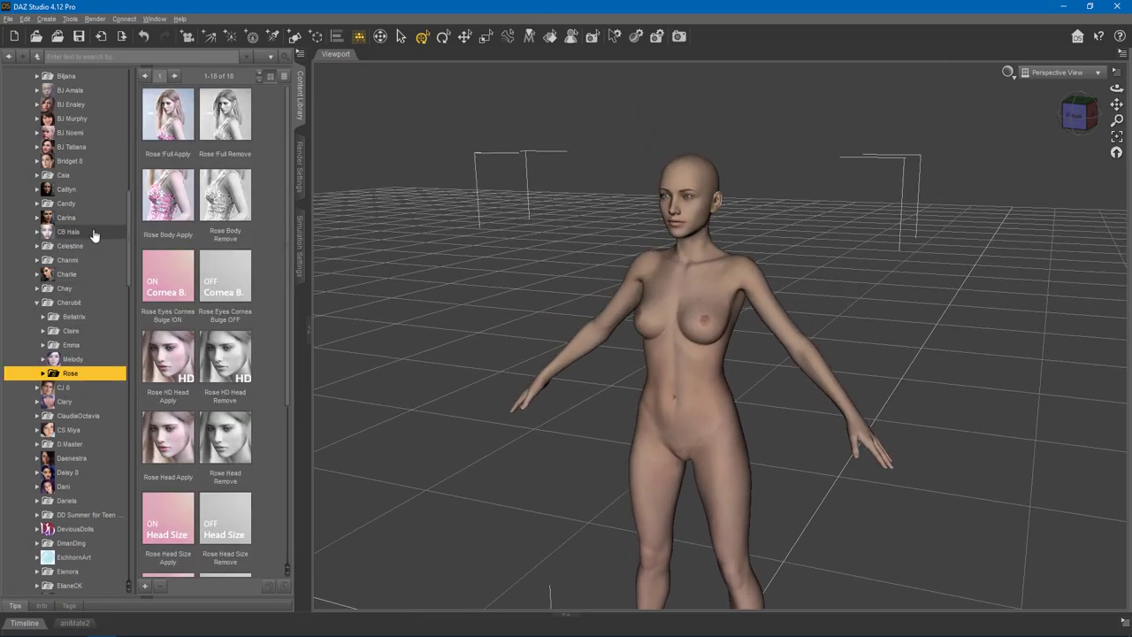
double_click(167, 198)
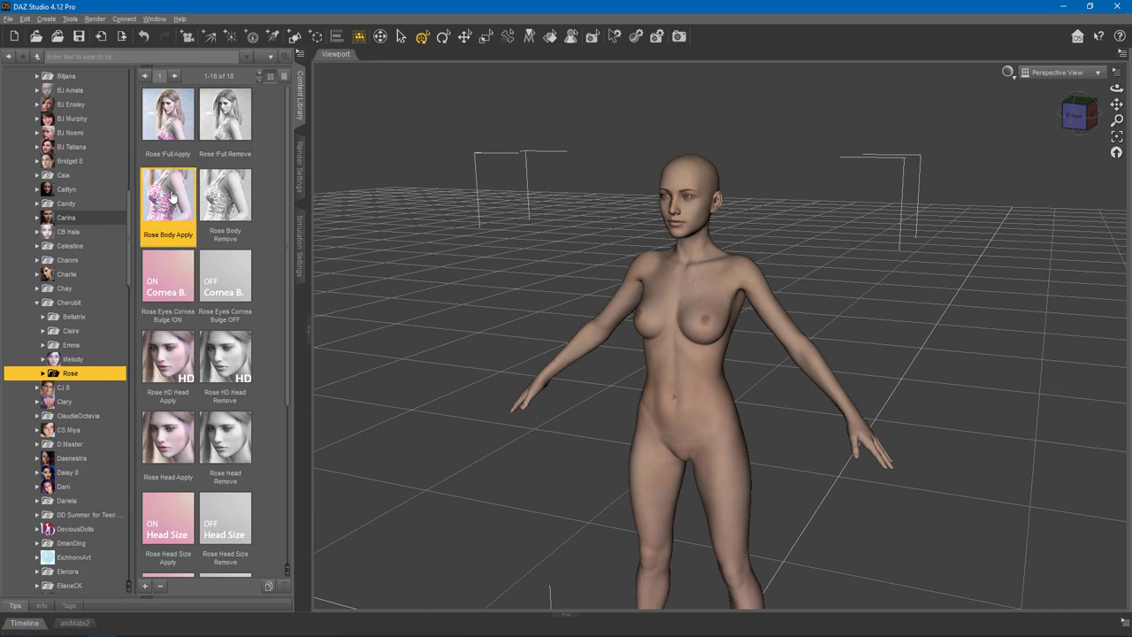
double_click(178, 265)
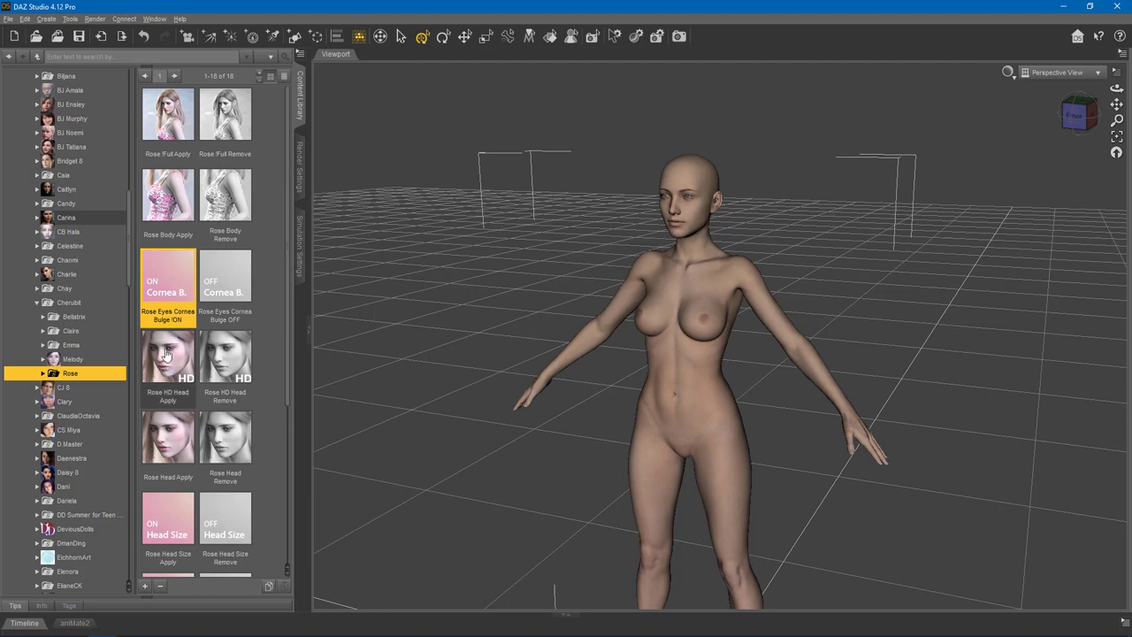
Step: Apply the Rose Head, Rose HD Head and Rose Head Size presets to the figure
double_click(169, 431)
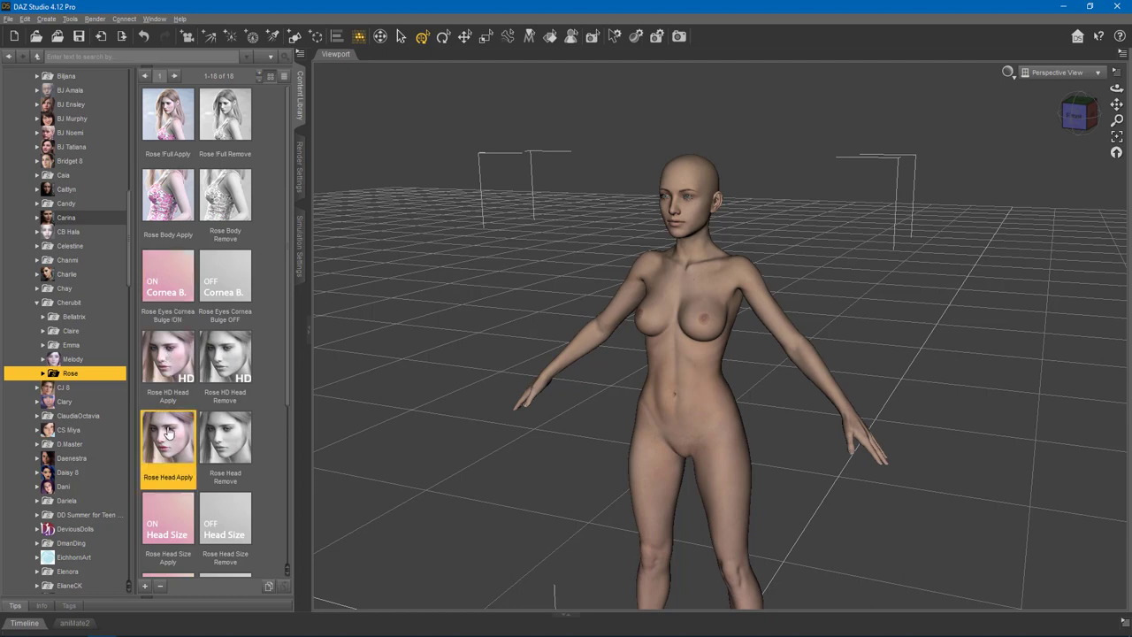
double_click(168, 358)
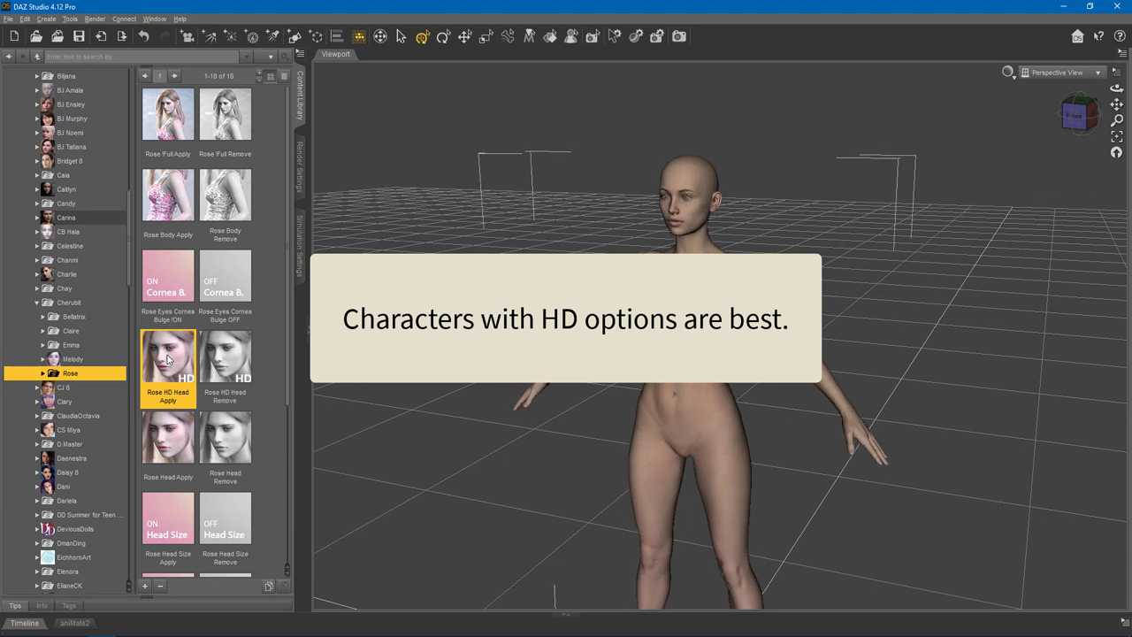
scroll(171, 357, "down", 3)
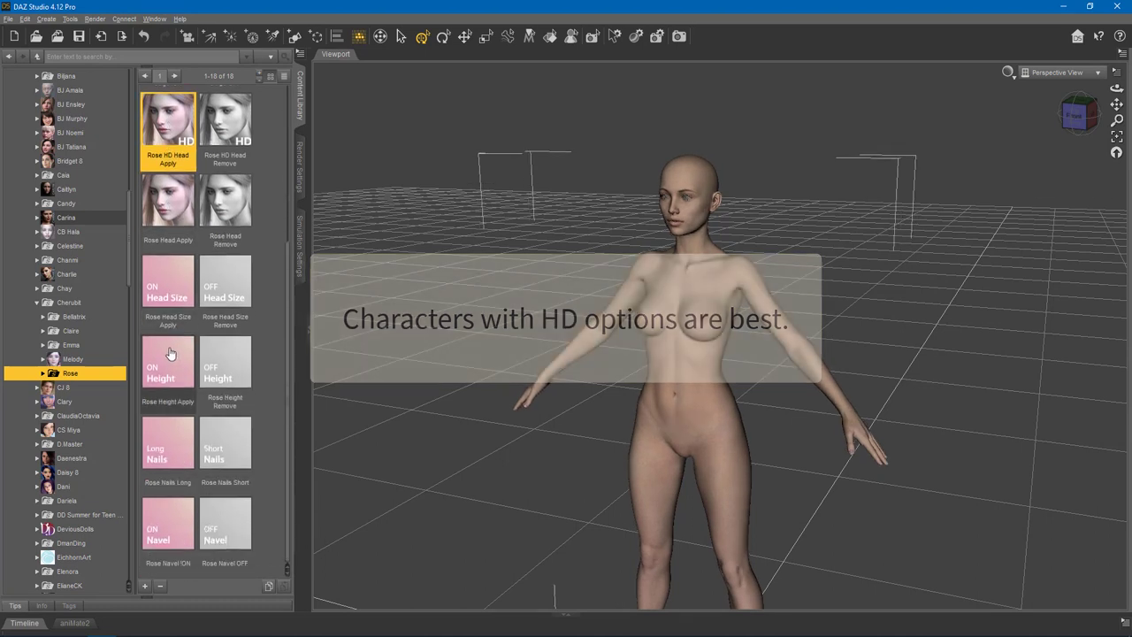
double_click(170, 295)
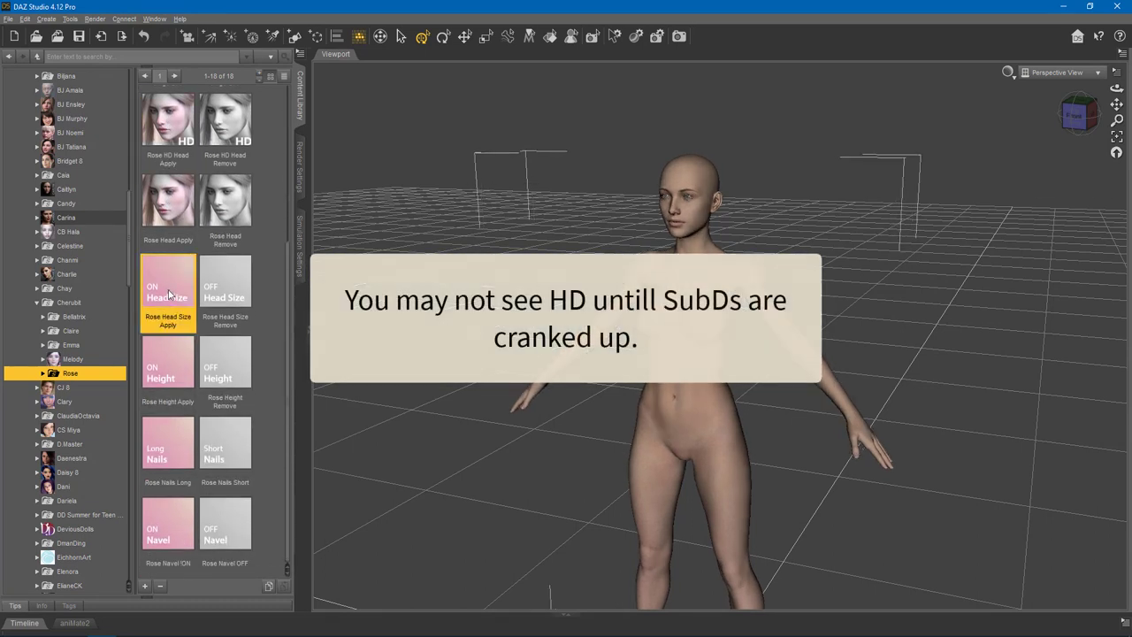
Step: Apply the Rose Height, Rose Nails Long and Rose Navel ON presets to the figure
double_click(162, 361)
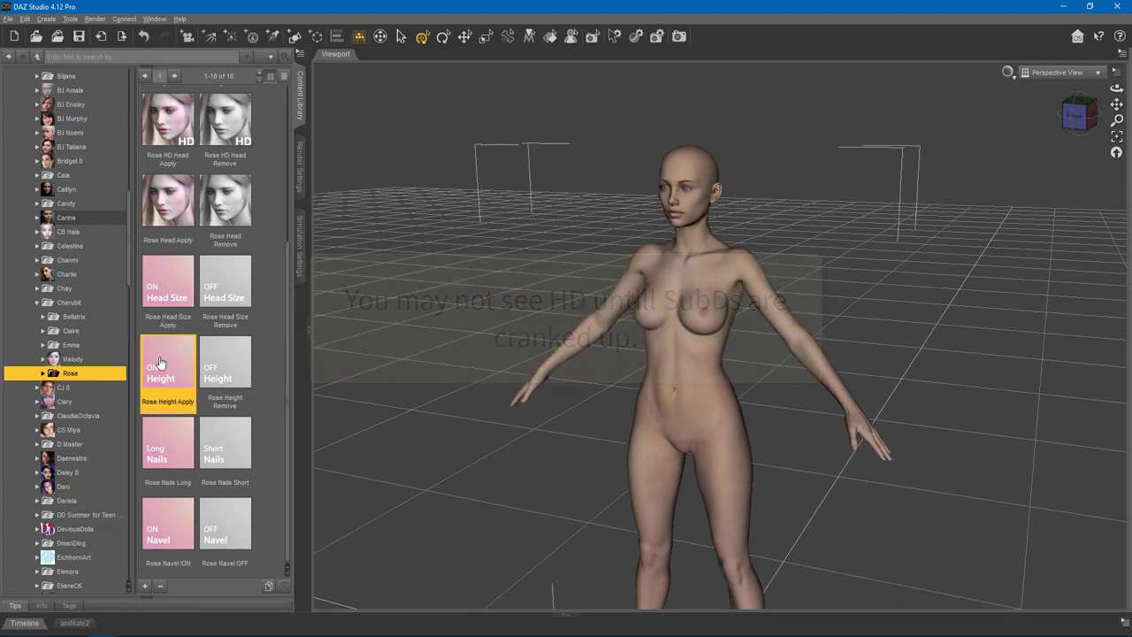
double_click(163, 446)
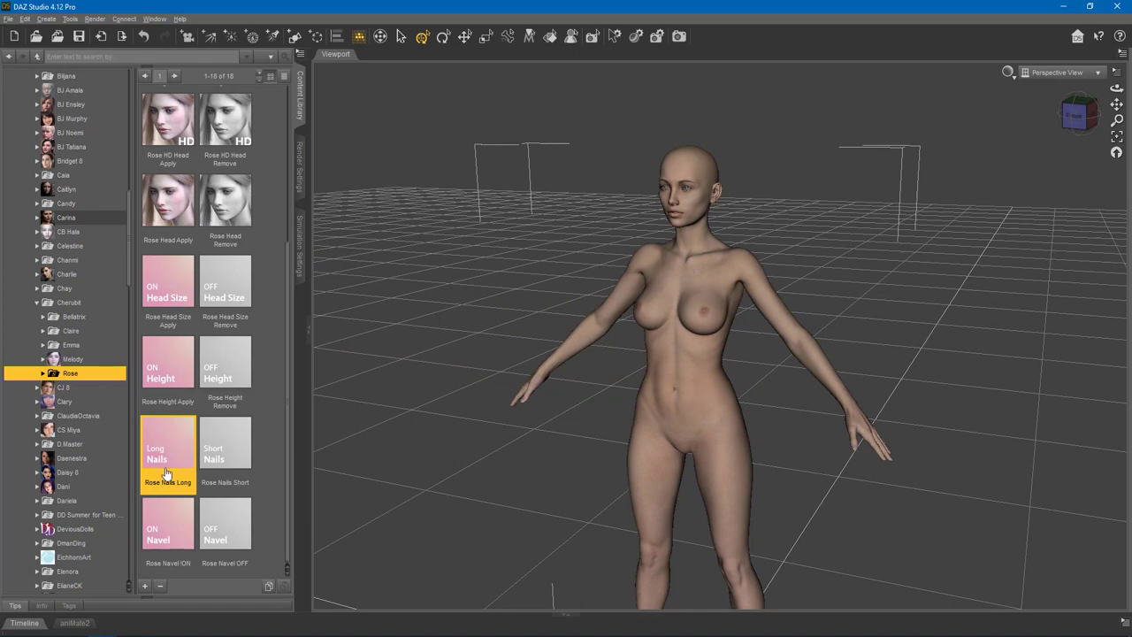
double_click(165, 524)
Step: Apply the Rose !Skin material from Rose's Iray Materials folder to the figure
mouse_move(1075, 118)
left_mouse_down()
mouse_move(1057, 120)
mouse_move(1116, 146)
mouse_move(1059, 112)
left_mouse_up()
scroll(1074, 119, "up", 4)
left_click(43, 374)
left_click(82, 388)
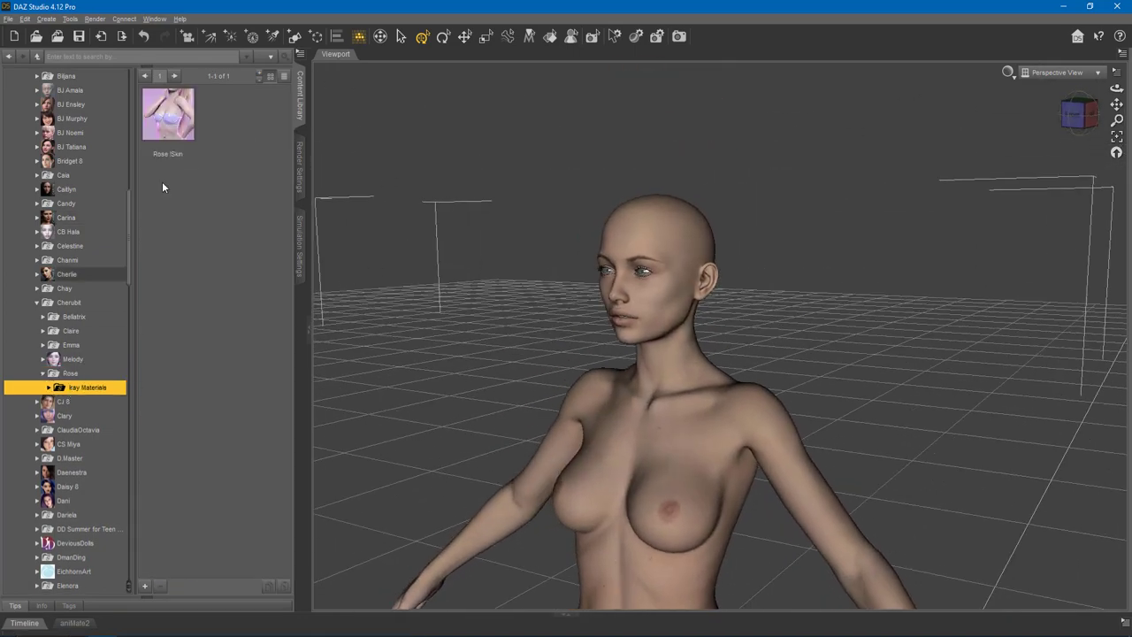
double_click(168, 115)
Step: Apply the Rose Eyelashes 02 material to the figure's eyelashes
left_click(48, 388)
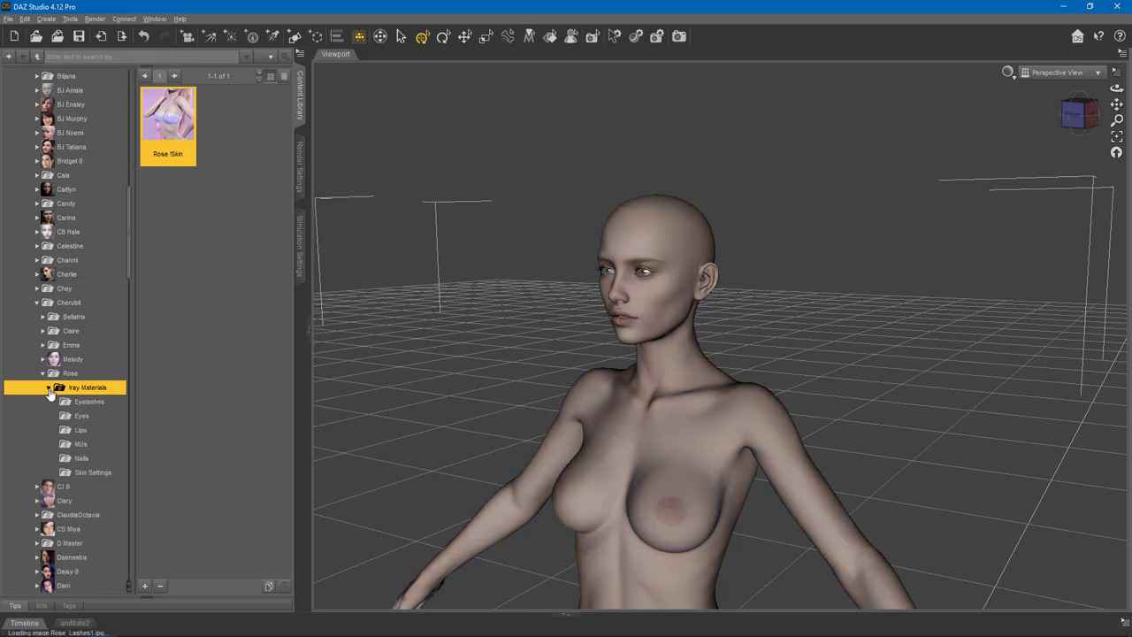
left_click(80, 401)
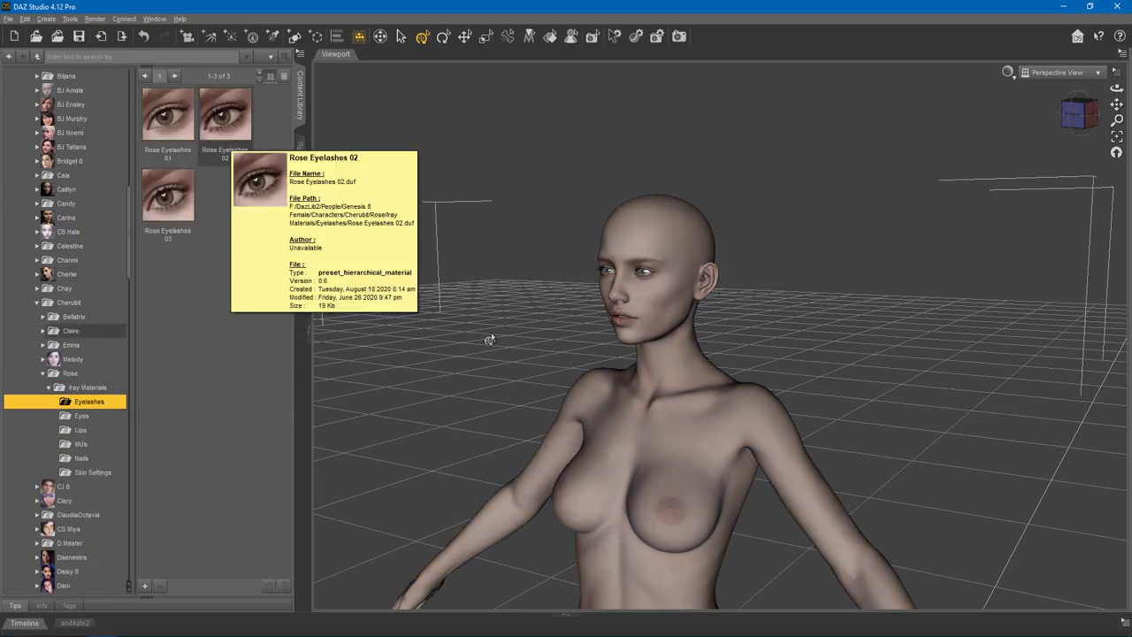
left_click_drag(1131, 115, 954, 105)
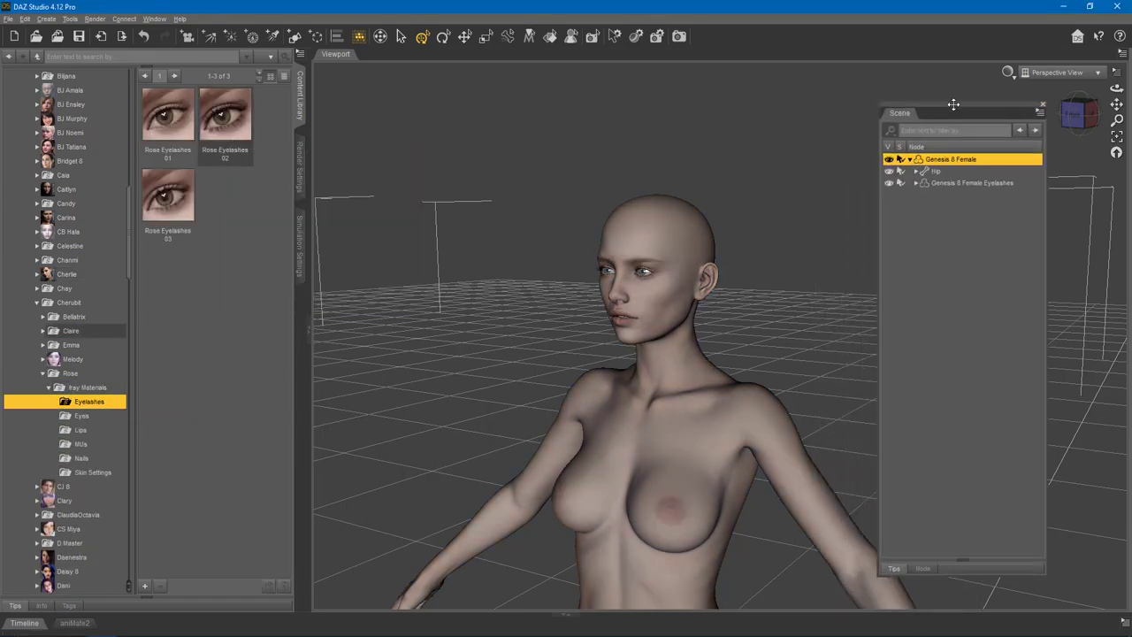
left_click(967, 184)
key("ctrl+f")
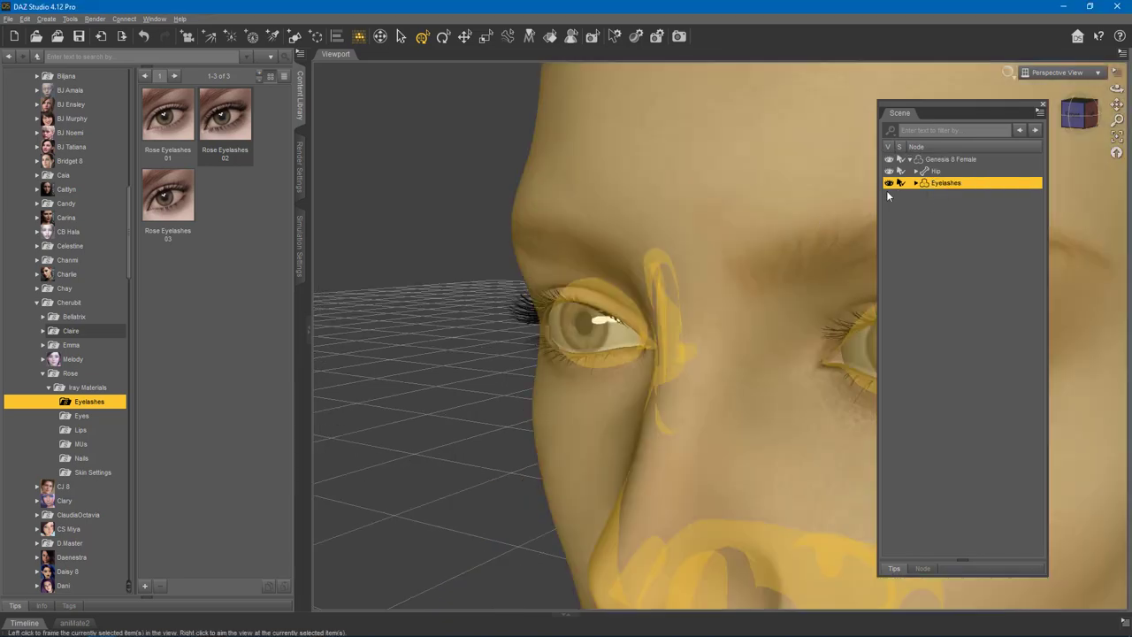
double_click(214, 123)
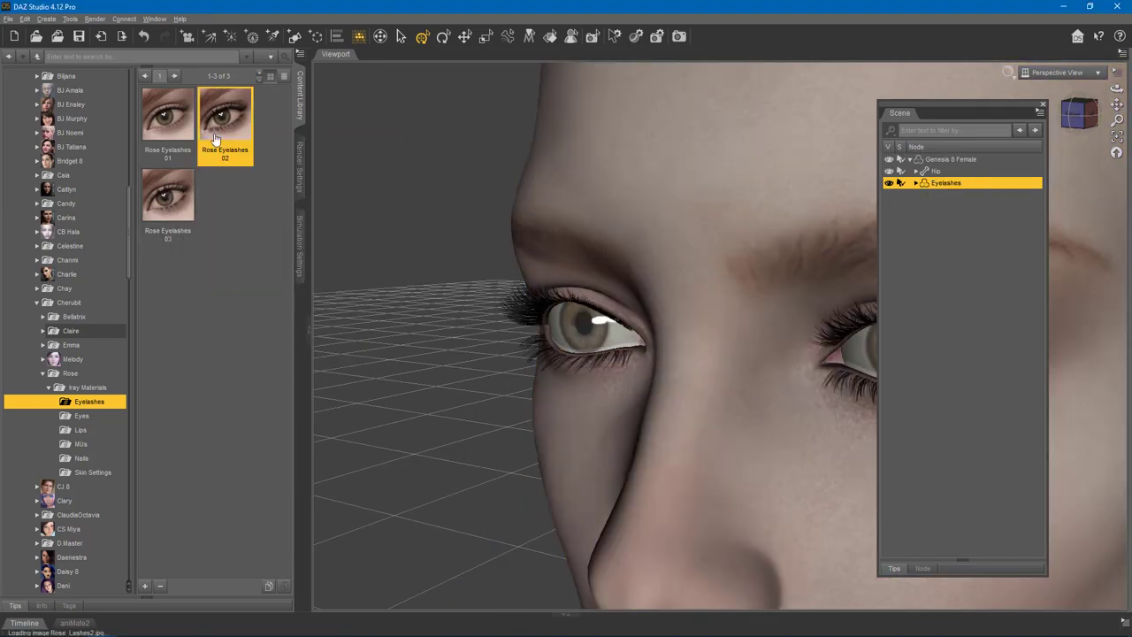
scroll(620, 295, "down", 5)
middle_click_drag(620, 295, 561, 243)
Step: Select the whole Genesis 8 Female figure and apply the Rose Eyes 06 material
left_click(949, 160)
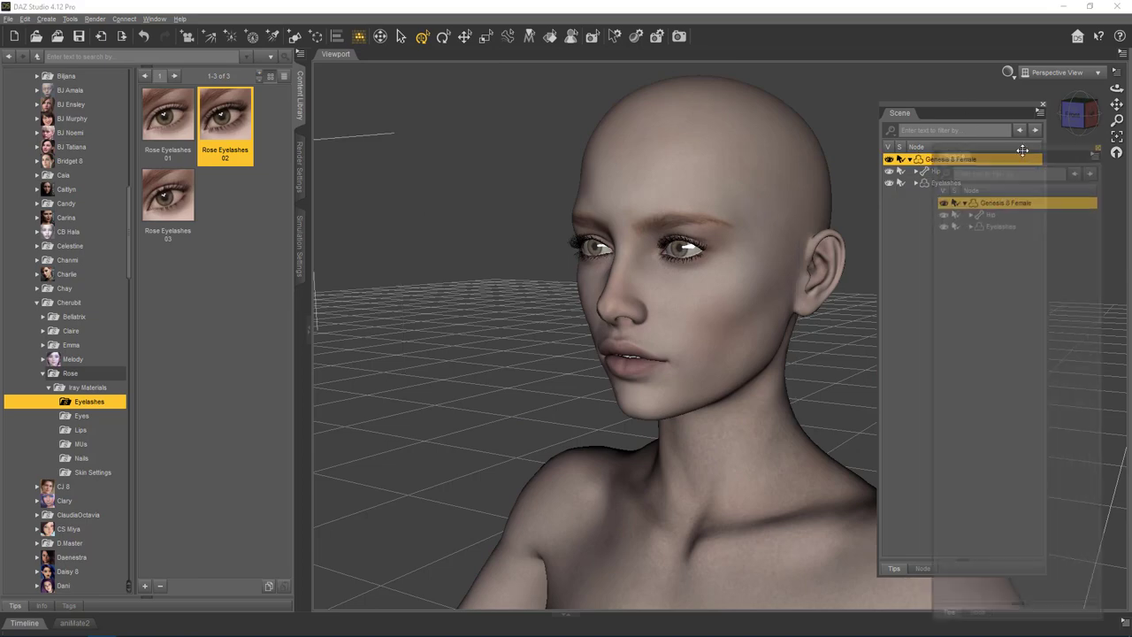
scroll(593, 327, "down", 3)
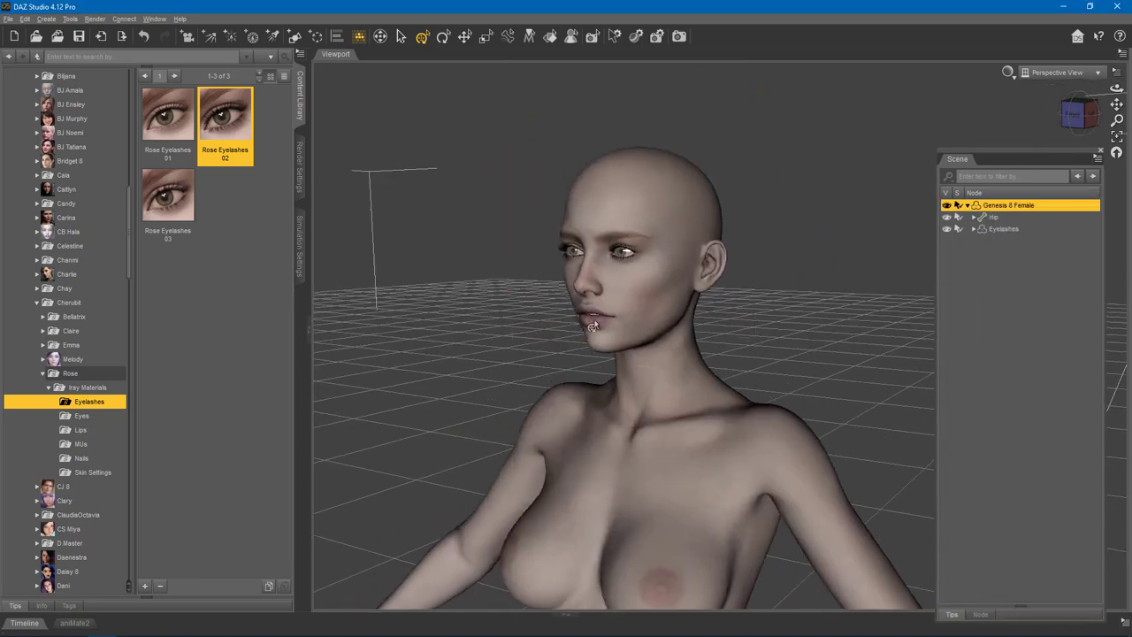
left_click(78, 418)
middle_click_drag(584, 204, 687, 167)
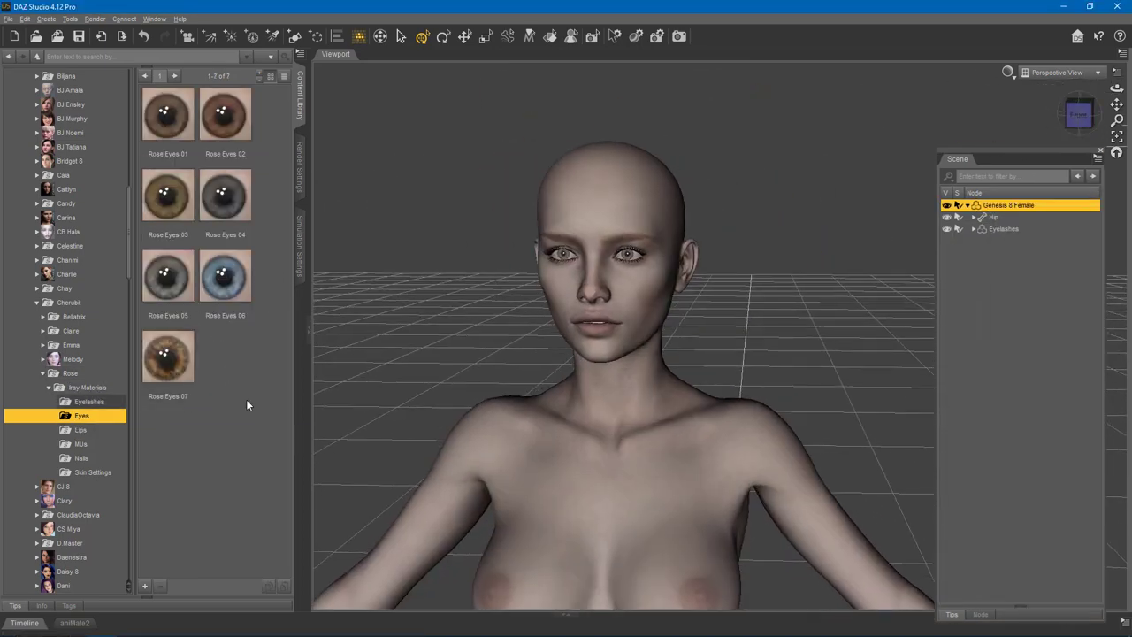
left_click(222, 281)
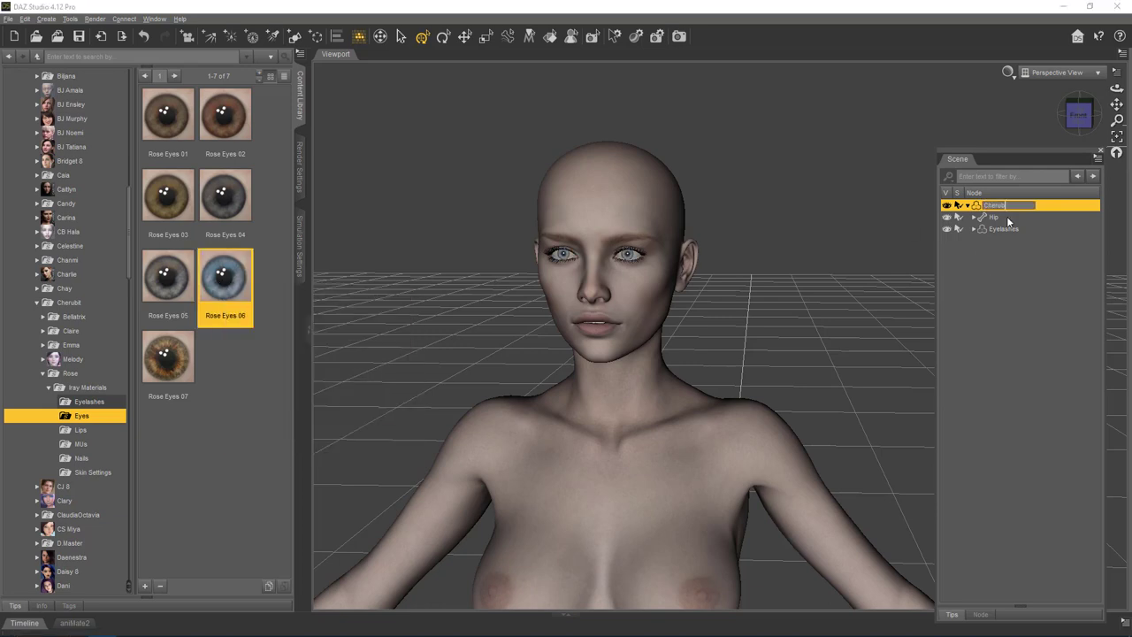
Step: Apply the Rose Lips 06 B material from the Lips folder to the figure
left_click(81, 429)
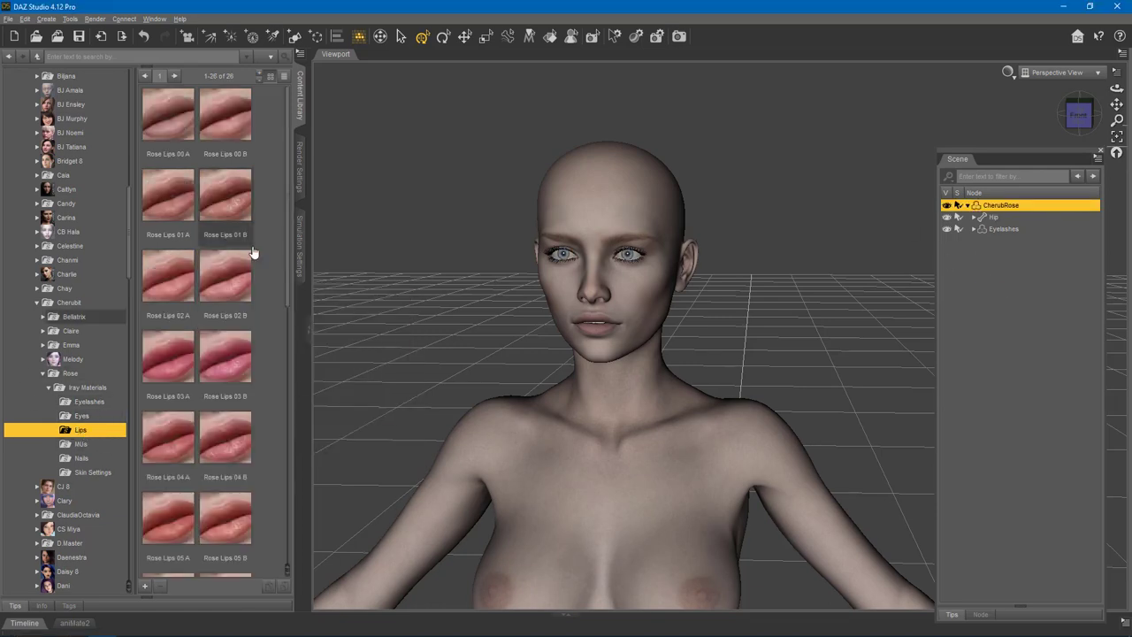
left_click_drag(287, 246, 292, 181)
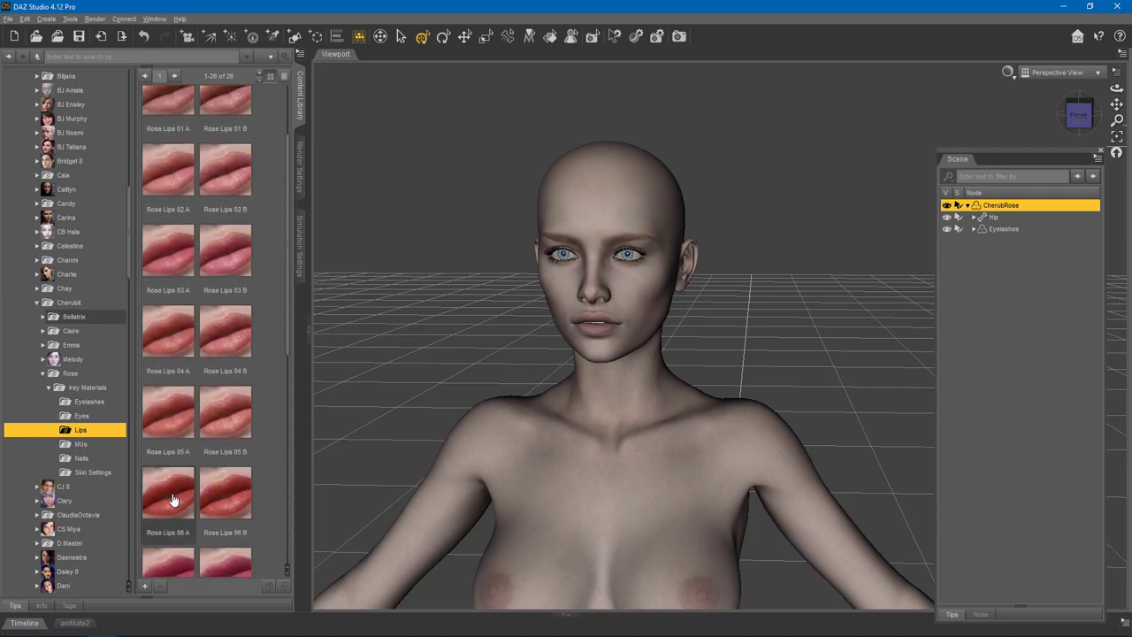
left_click(220, 495)
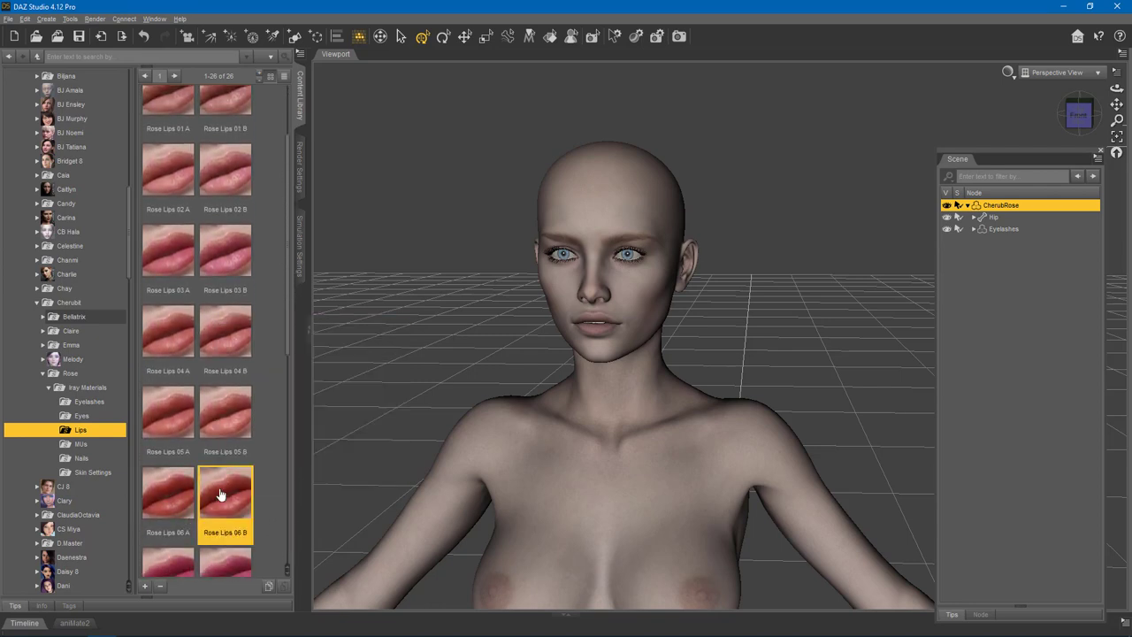
Step: Apply the Rose MU 05 makeup and a preset from the Nails folder to the figure
left_click(82, 443)
left_click_drag(286, 298, 290, 204)
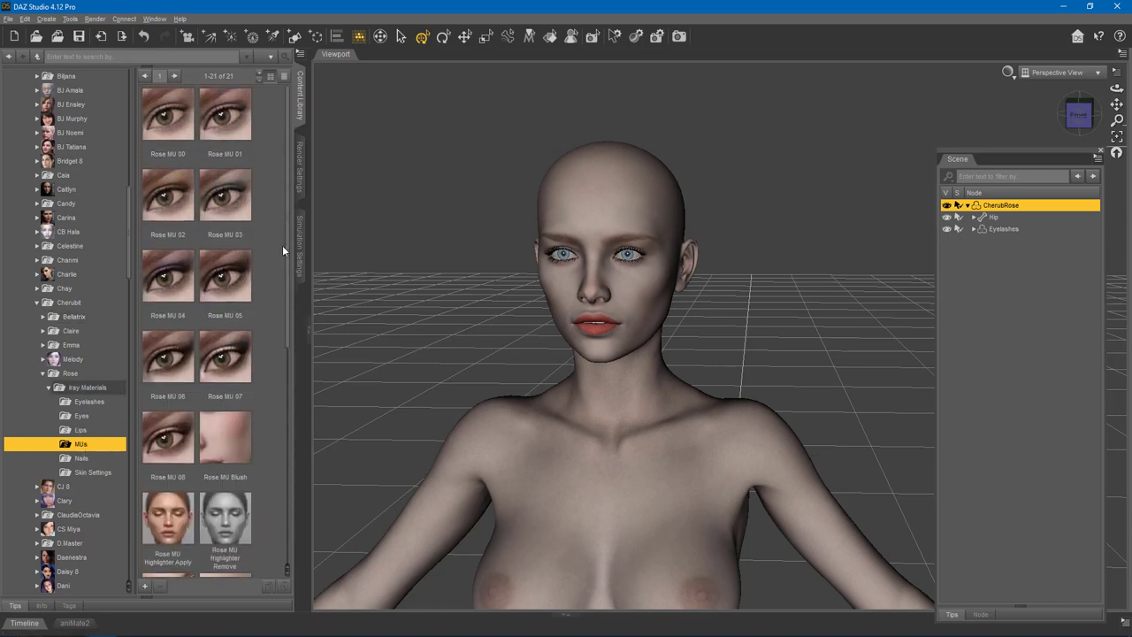
double_click(219, 281)
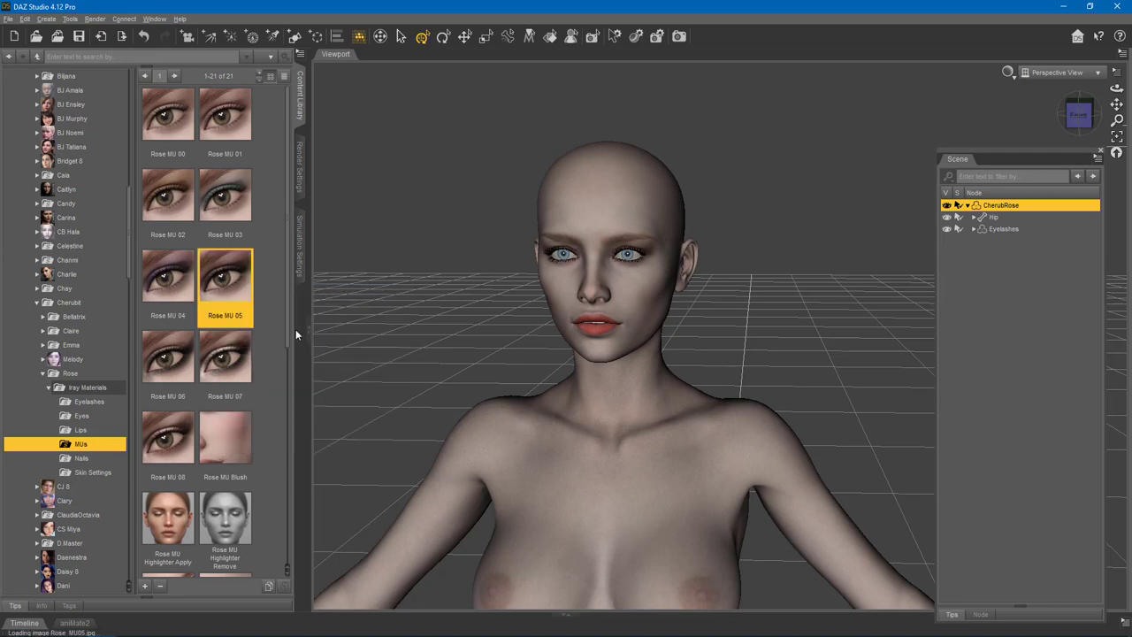
left_click(82, 458)
double_click(214, 287)
left_click(92, 473)
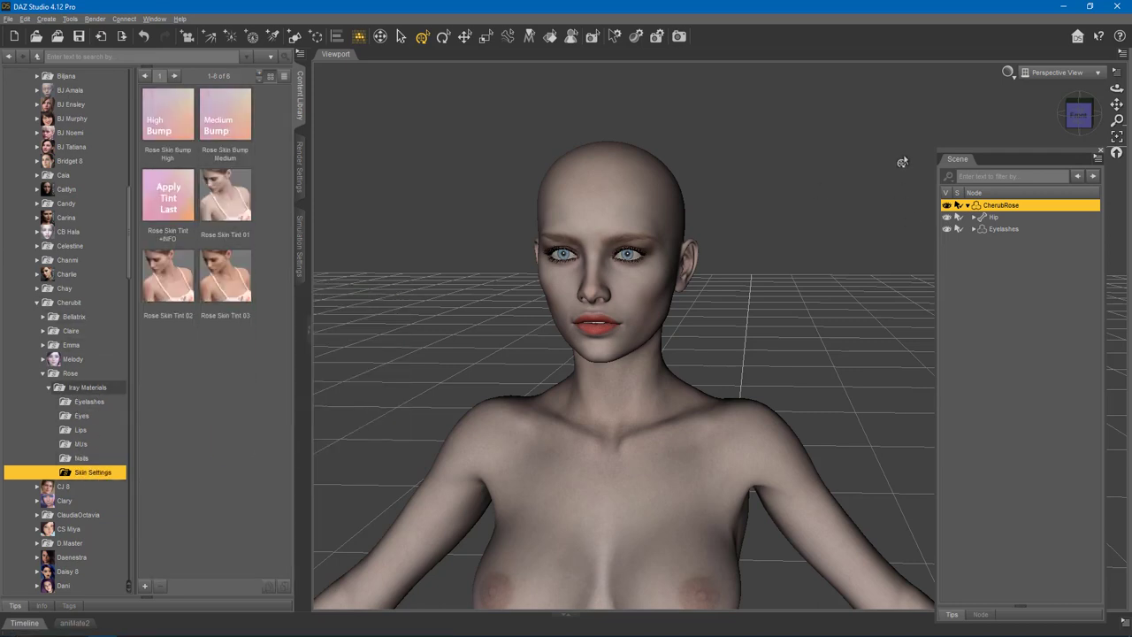
left_click_drag(1079, 117, 1106, 128)
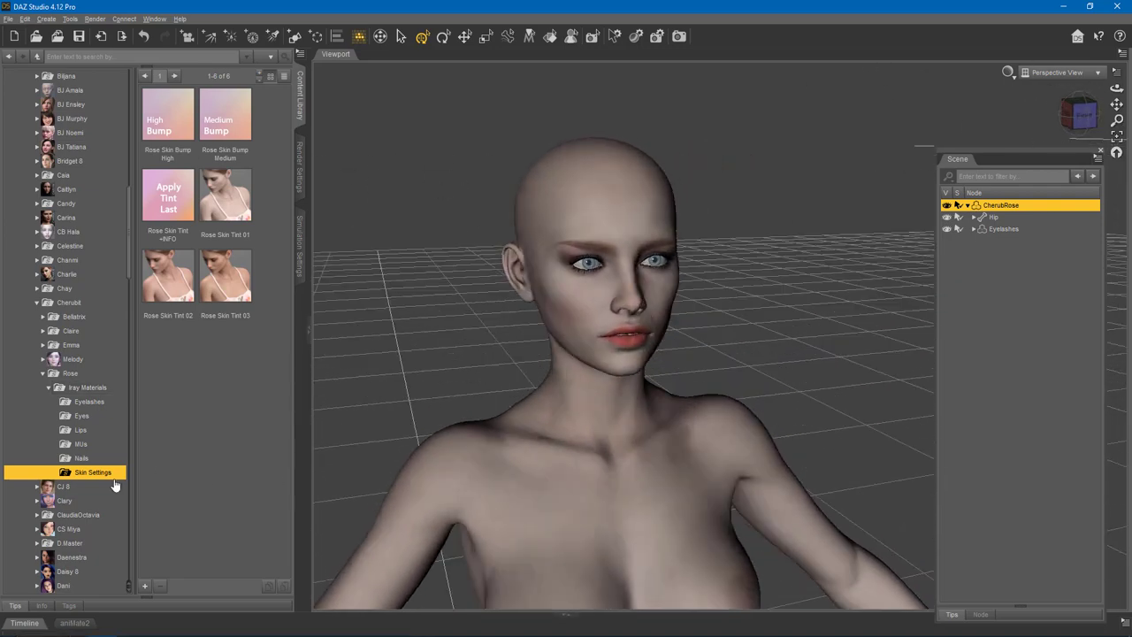
left_click(87, 387)
left_click(69, 372)
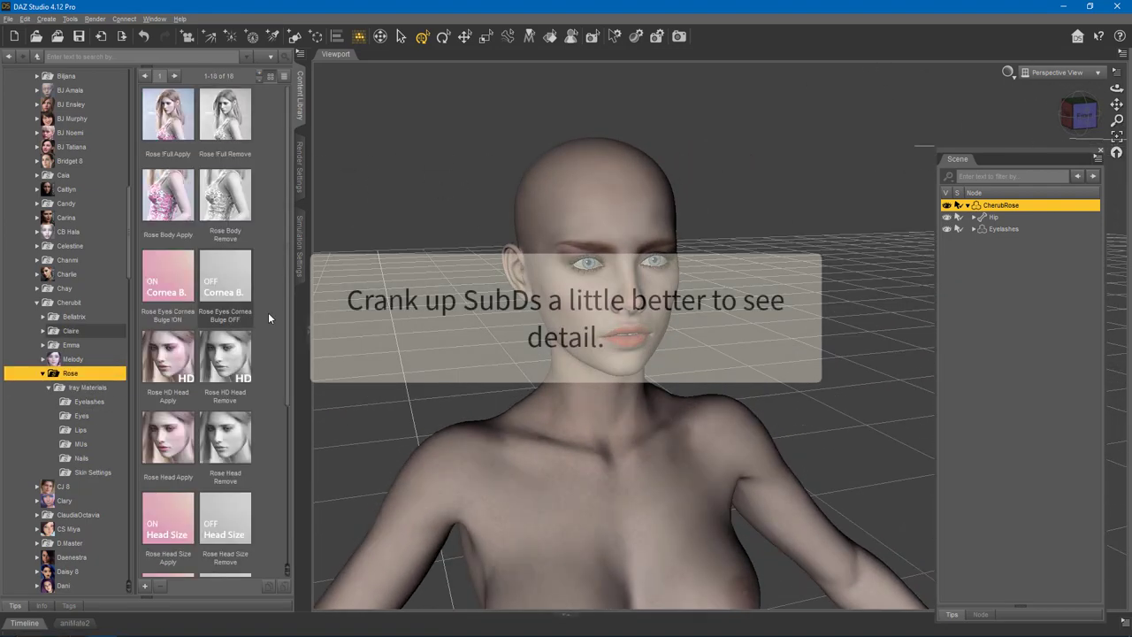
scroll(269, 316, "down", 3)
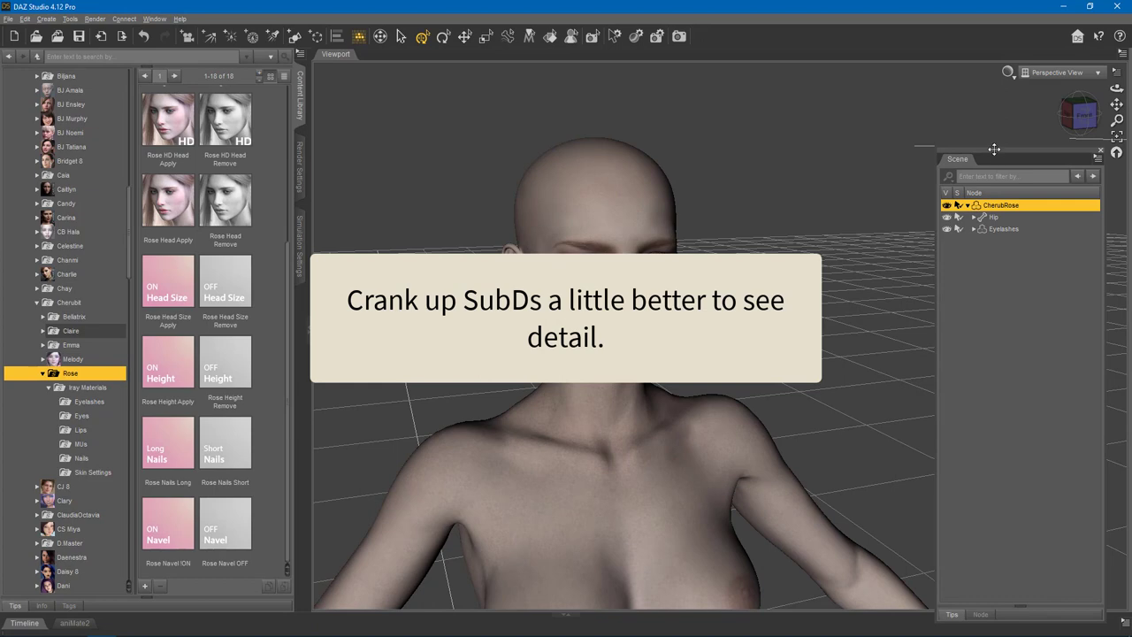
Step: Open the Mesh Resolution parameters of the CherubRose figure
left_click_drag(994, 149, 714, 113)
middle_click_drag(472, 260, 349, 236)
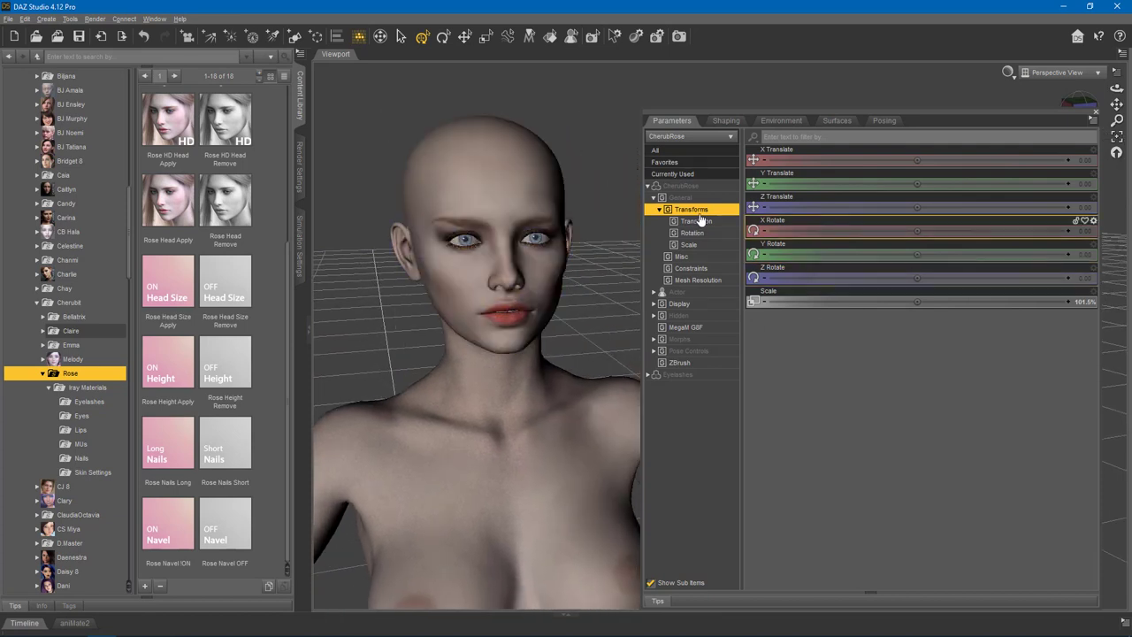
left_click(681, 187)
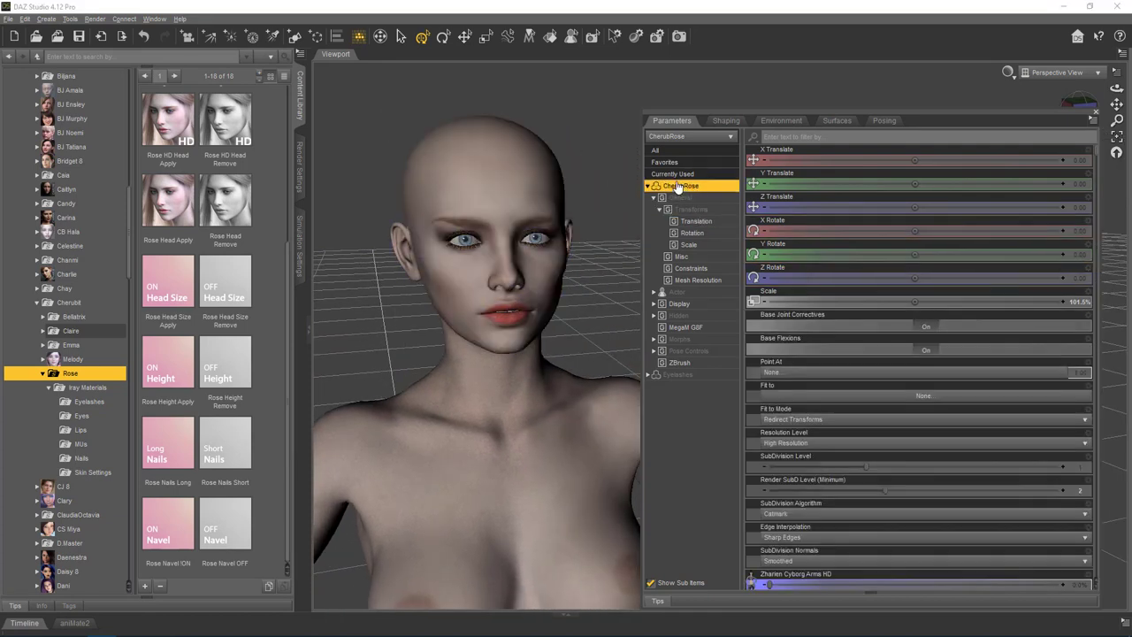
left_click(690, 280)
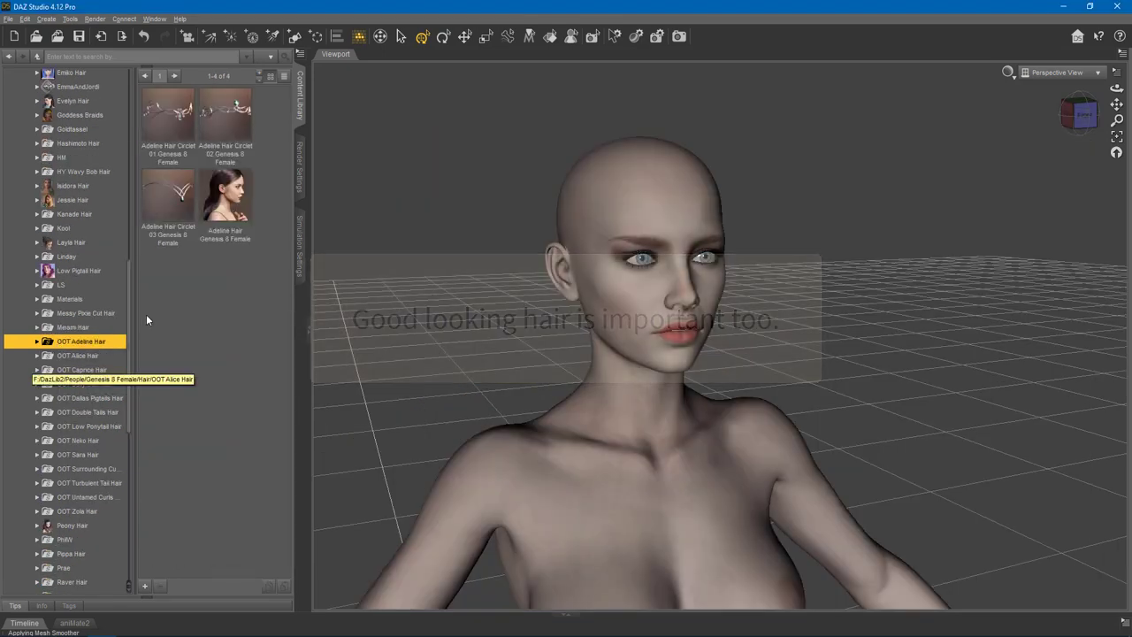
Step: Load Adeline Hair Genesis 8 Female from the OOT Adeline Hair folder onto the figure
double_click(216, 203)
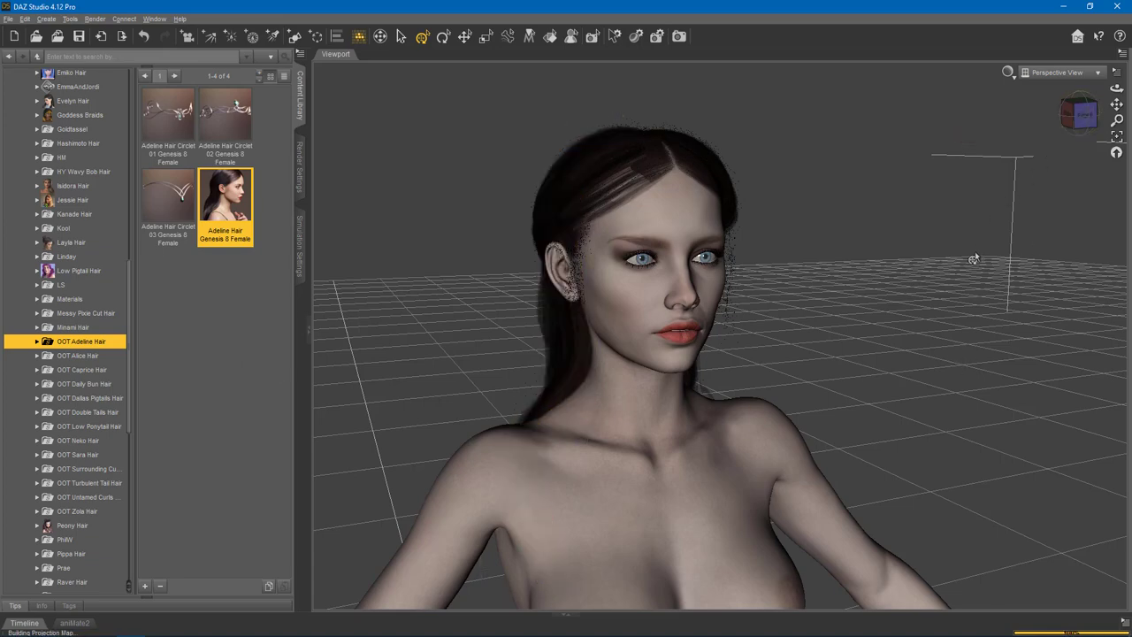
Step: Apply the Adeline Hair Base Color 07 material from the OOT Adeline Hair MATS folder to the hair
mouse_move(1085, 122)
left_mouse_down()
mouse_move(947, 124)
mouse_move(1075, 122)
mouse_move(1076, 140)
left_mouse_up()
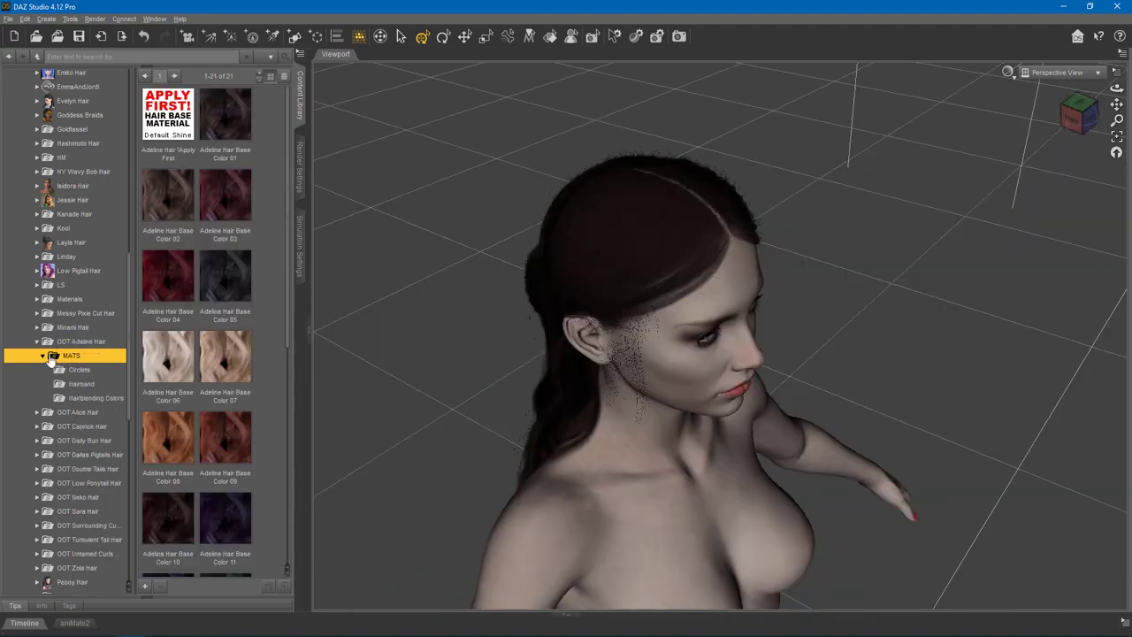
left_click_drag(288, 296, 288, 313)
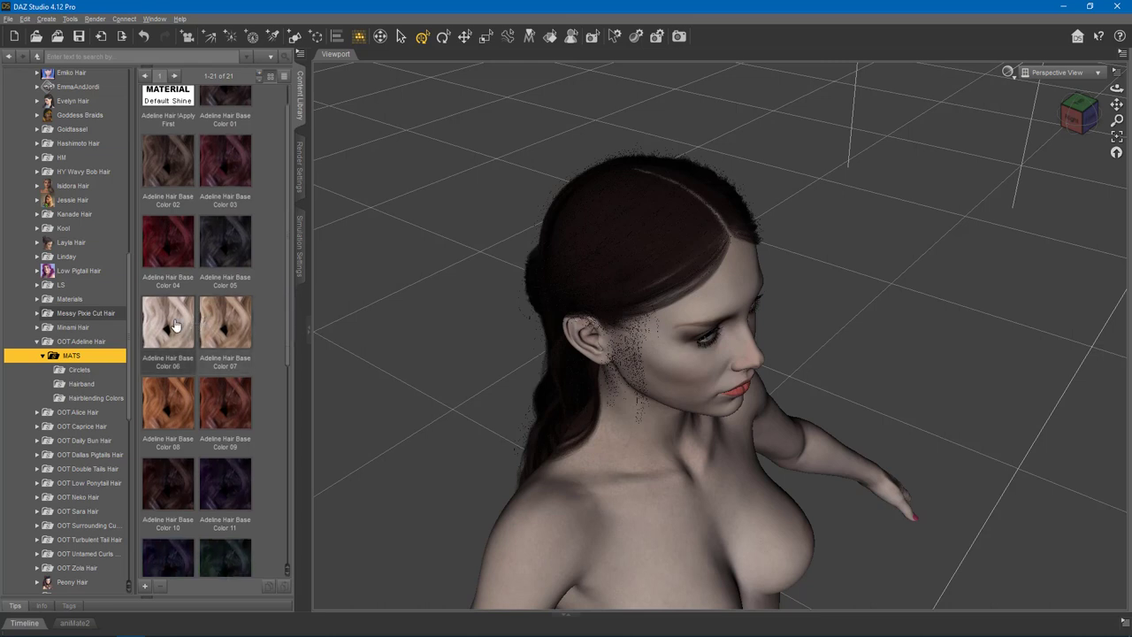
left_click(213, 321)
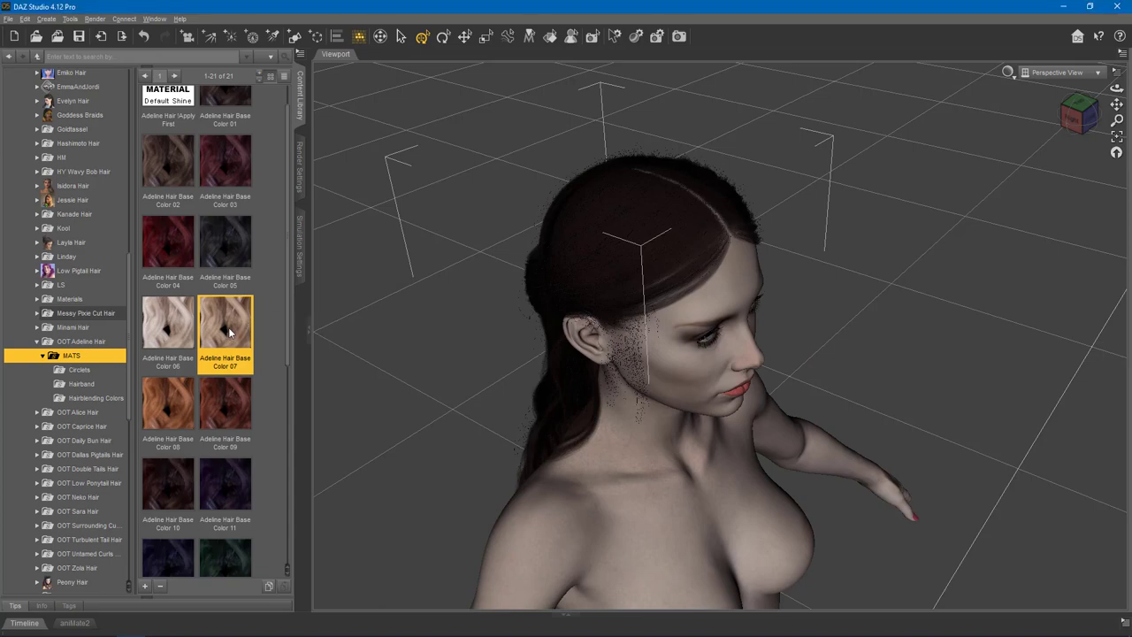
left_click(1074, 125)
left_click(1090, 116)
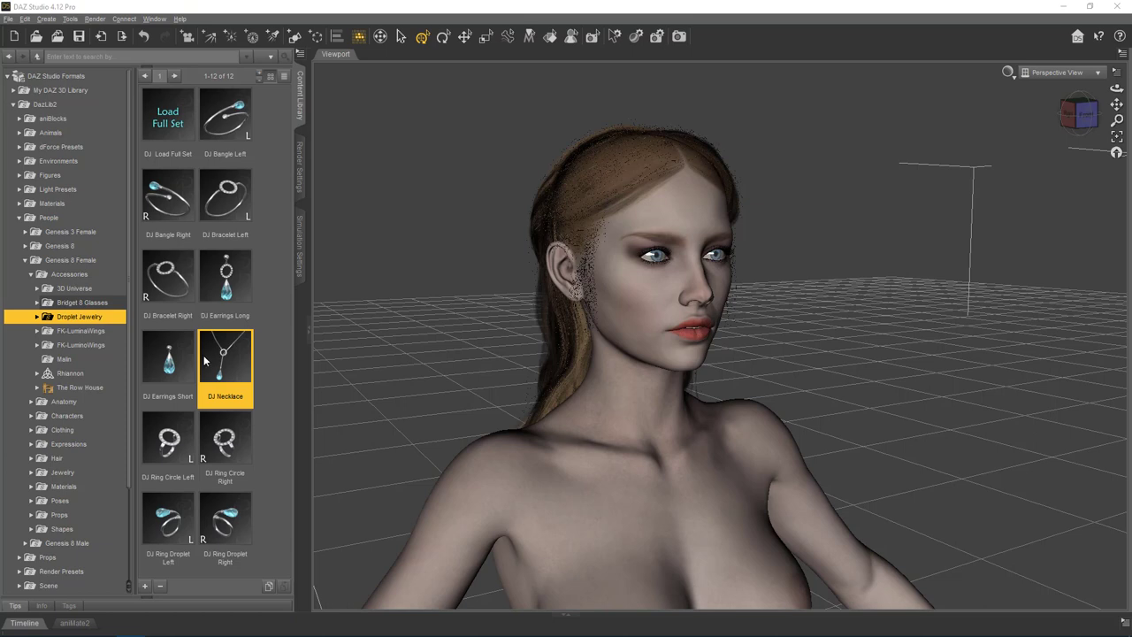
Step: Add the DJ Necklace and DJ Earrings Short from the Droplet Jewelry accessories to the figure
double_click(213, 358)
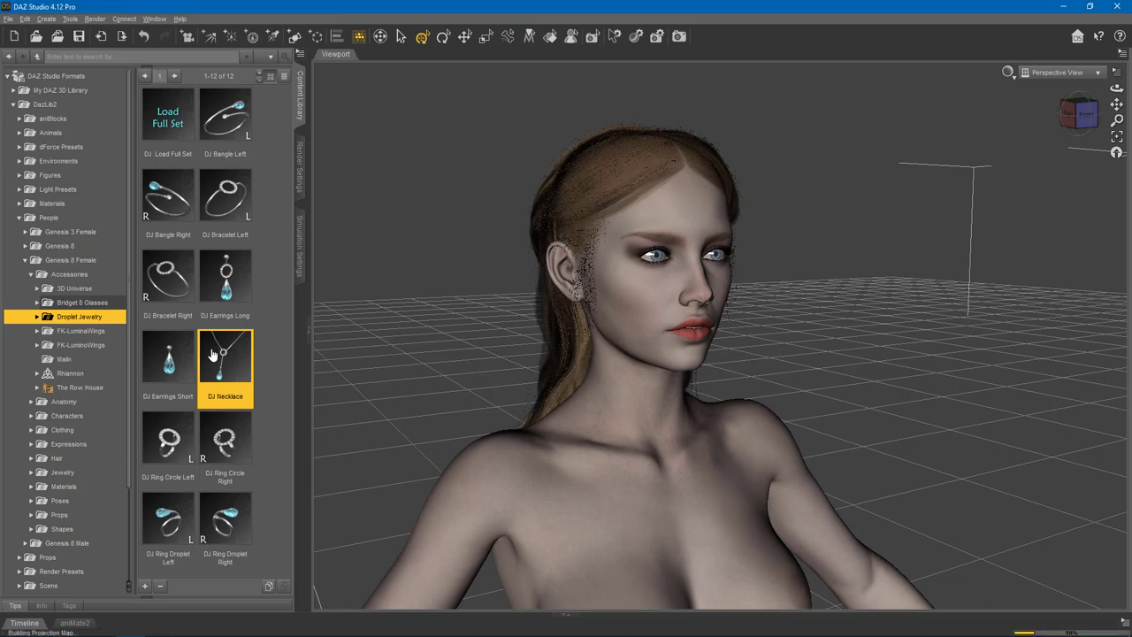
double_click(168, 354)
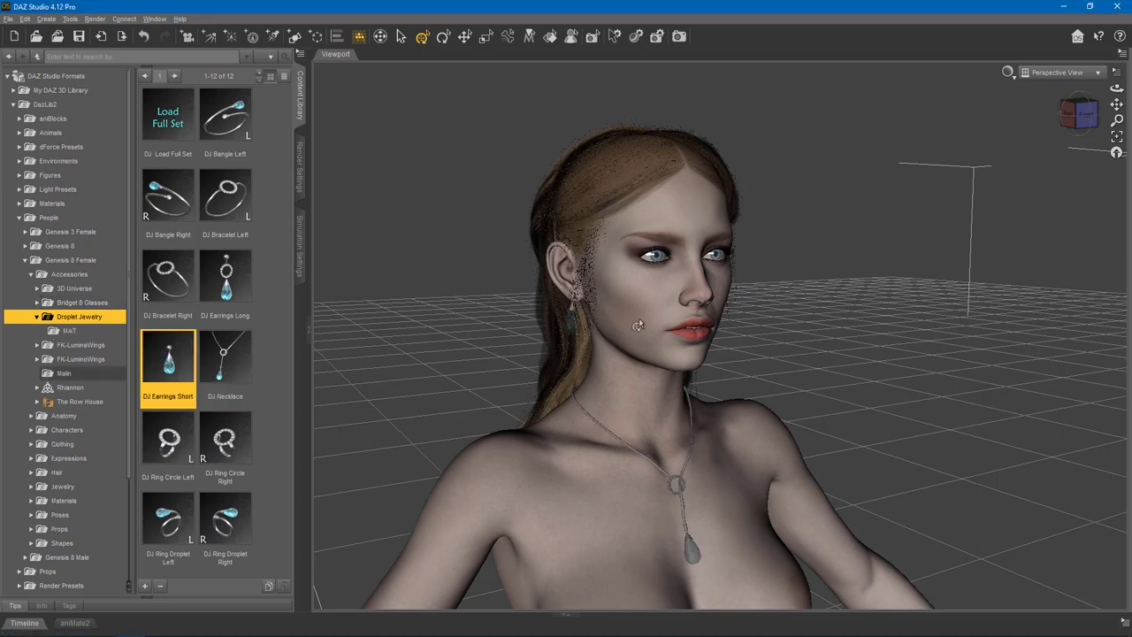
left_click(1084, 117)
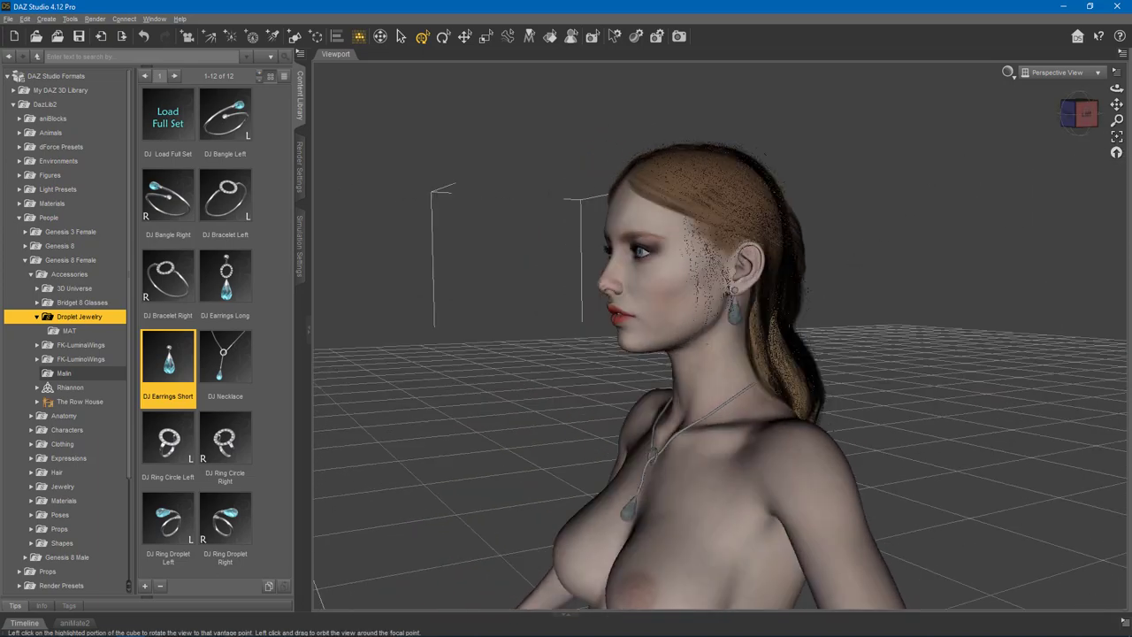
left_click(1081, 116)
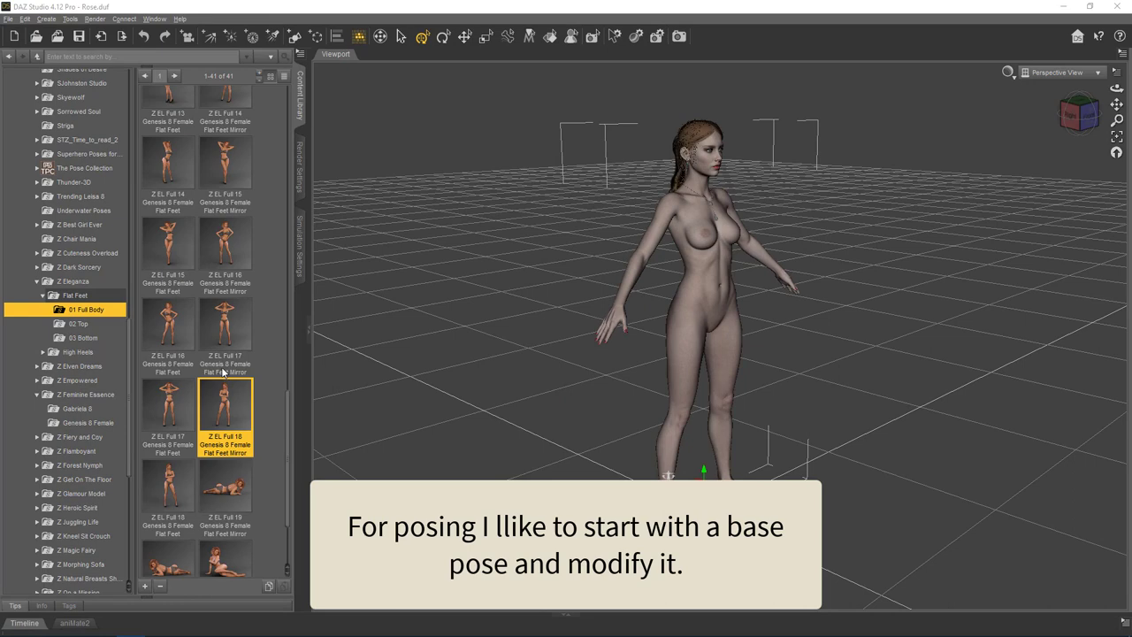
Step: Apply the Z EL Full 18 Genesis 8 Female Flat Feet Mirror pose from the Z Eleganza full-body poses
double_click(221, 363)
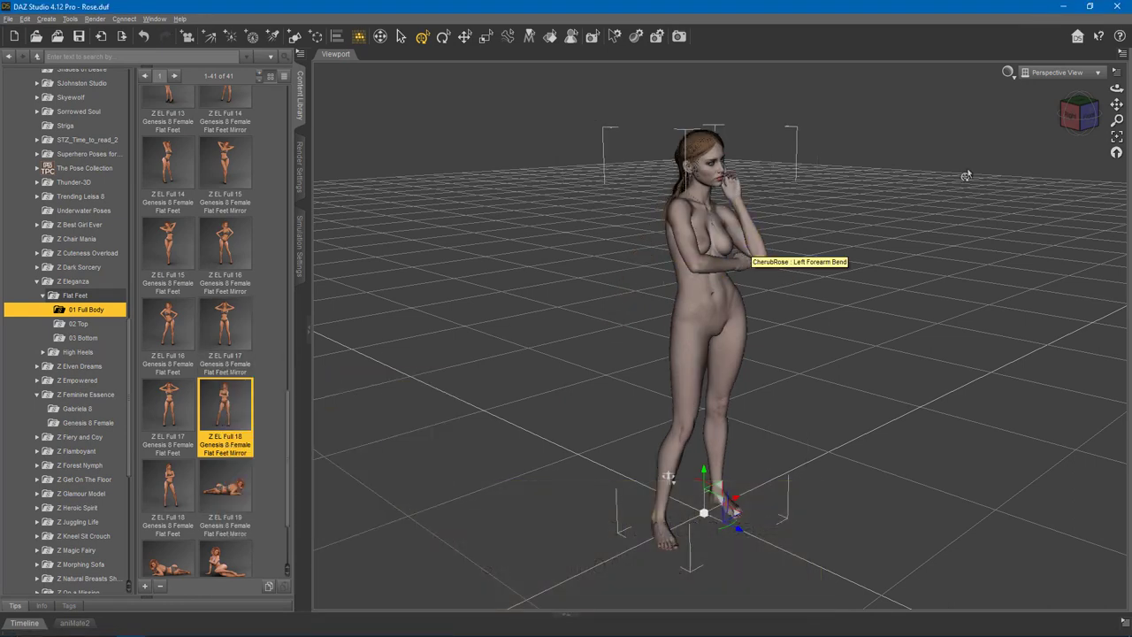
scroll(878, 161, "up", 5)
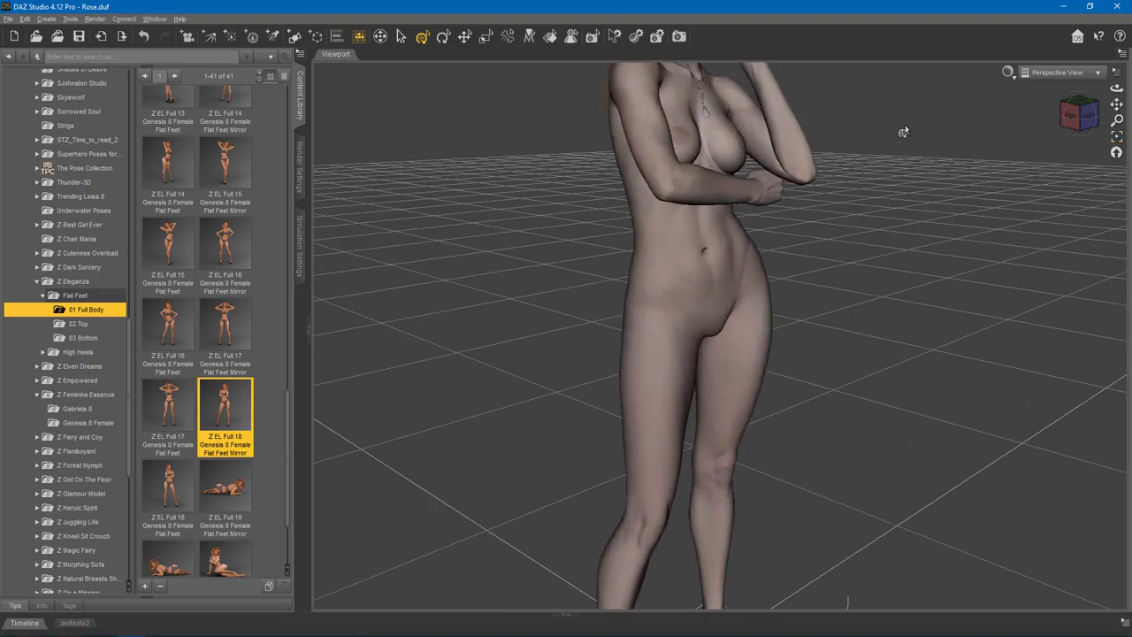
left_click_drag(1117, 104, 1117, 207)
scroll(739, 234, "up", 3)
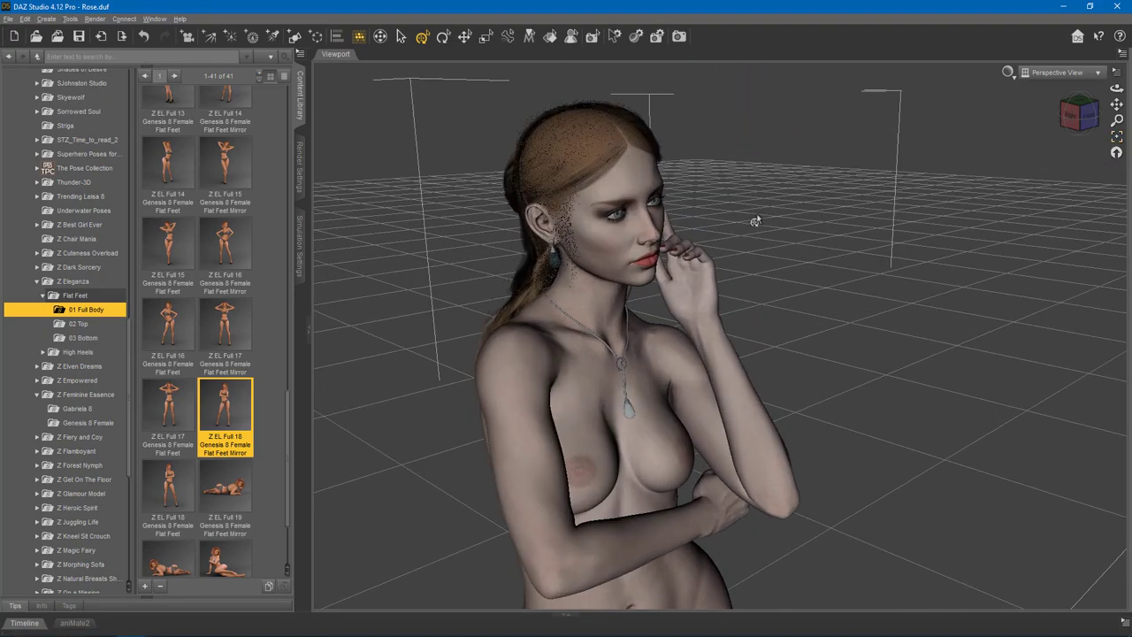
left_click(1097, 112)
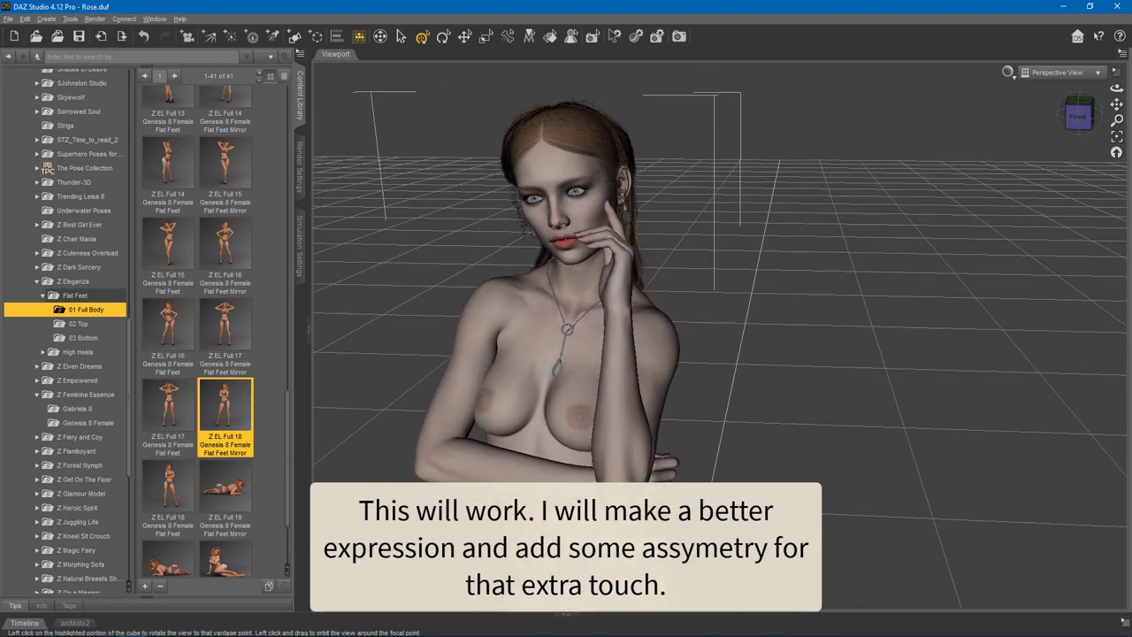
mouse_move(1080, 113)
left_mouse_down()
mouse_move(993, 112)
mouse_move(1113, 108)
mouse_move(1079, 113)
left_mouse_up()
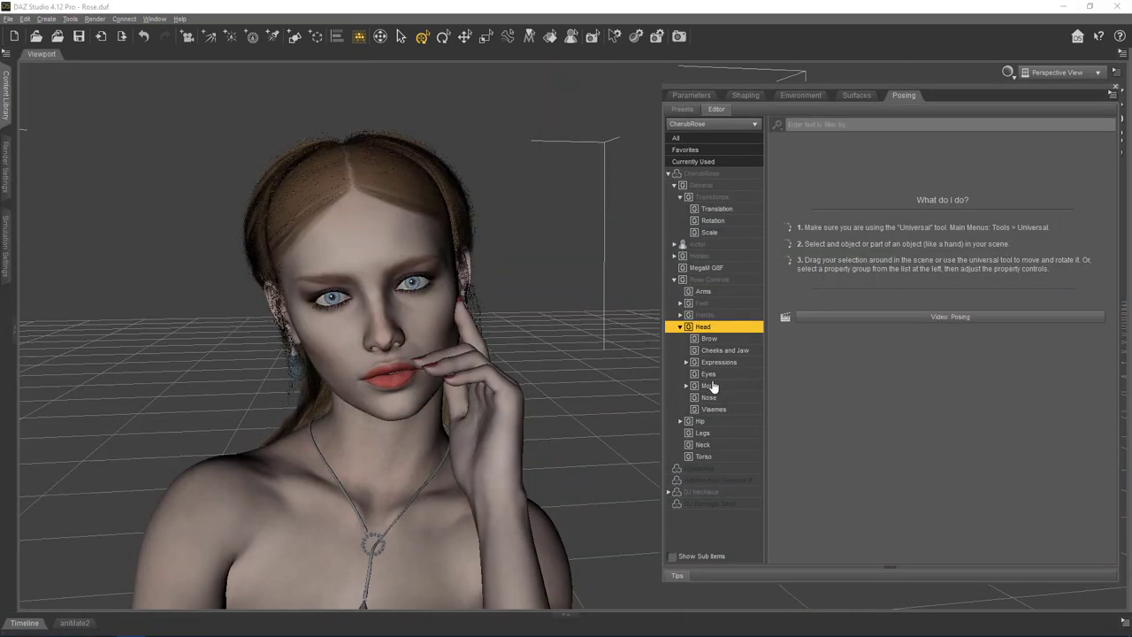
Step: Turn the figure's gaze with the Eyes pose controls, setting Eyes Side-Side to -38.5% and Eyes Up-Down to 31.2%
left_click(706, 375)
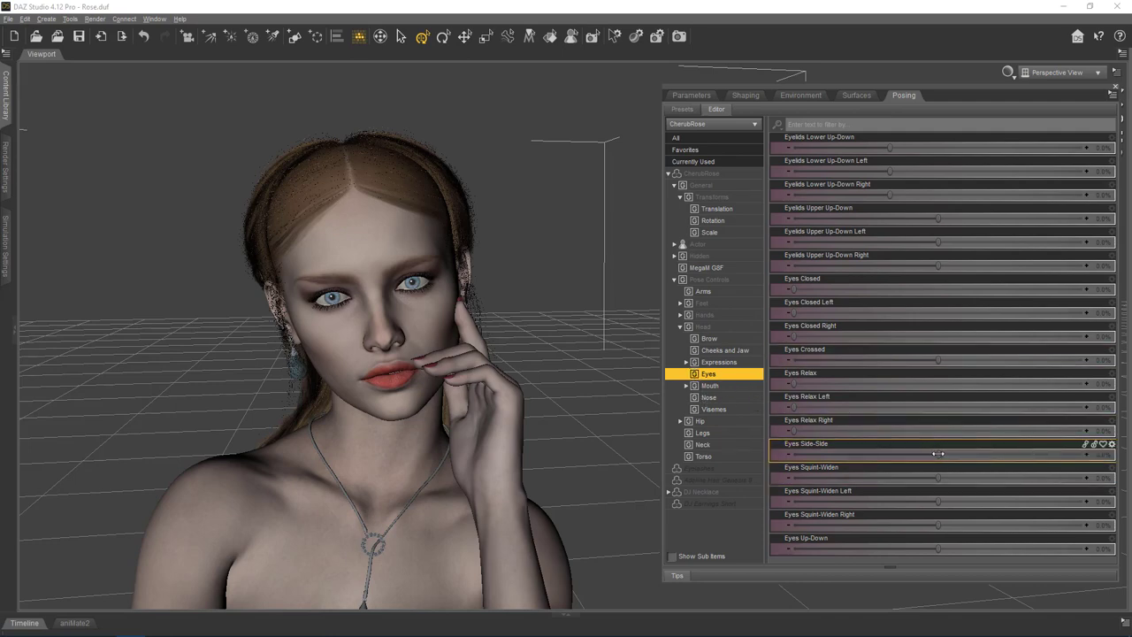
left_click_drag(939, 454, 943, 455)
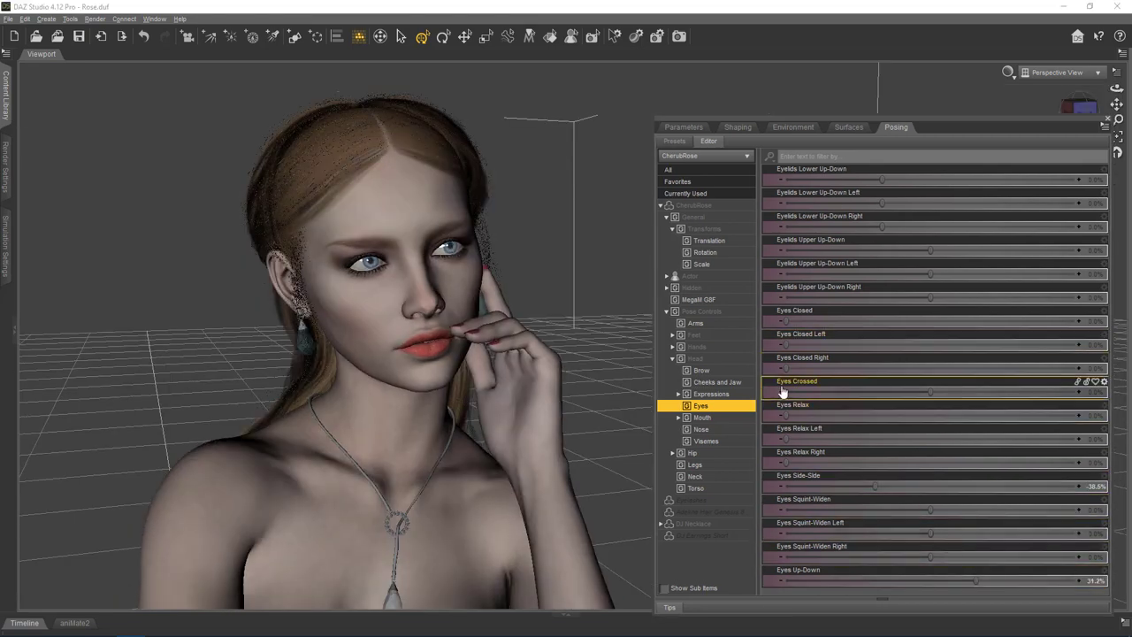
Step: Set Mouth Corner Forward-Back to -11.2% and Up-Down to 32.4%, with the right corner at -27.5% and 53.2%
left_click(699, 418)
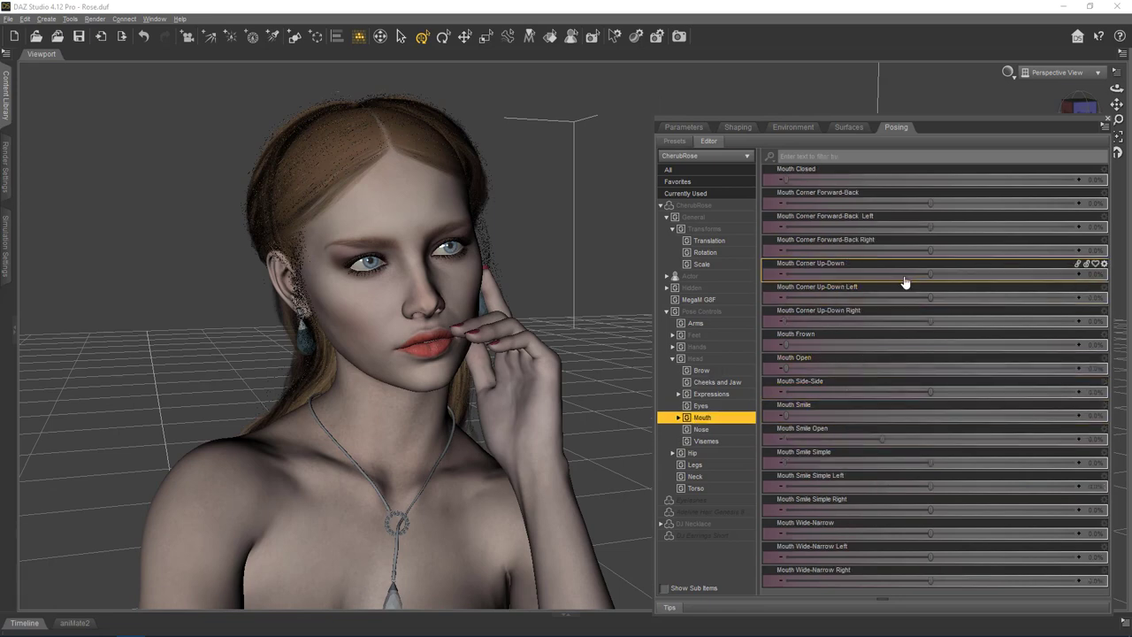
left_click_drag(927, 280, 993, 281)
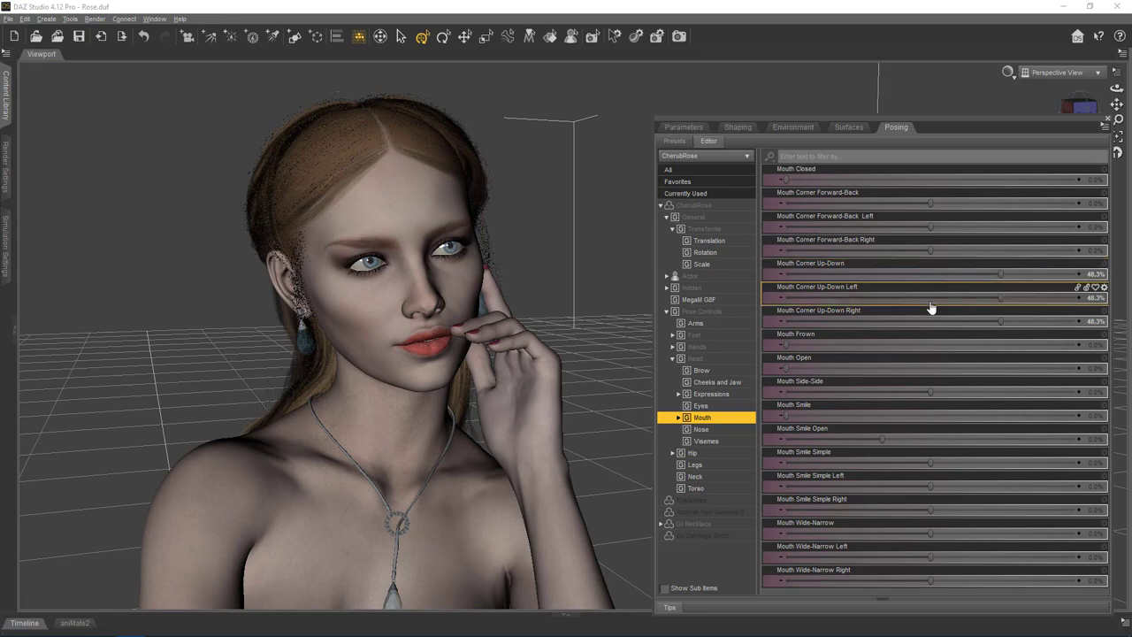
left_click_drag(933, 206, 917, 209)
left_click_drag(999, 274, 976, 274)
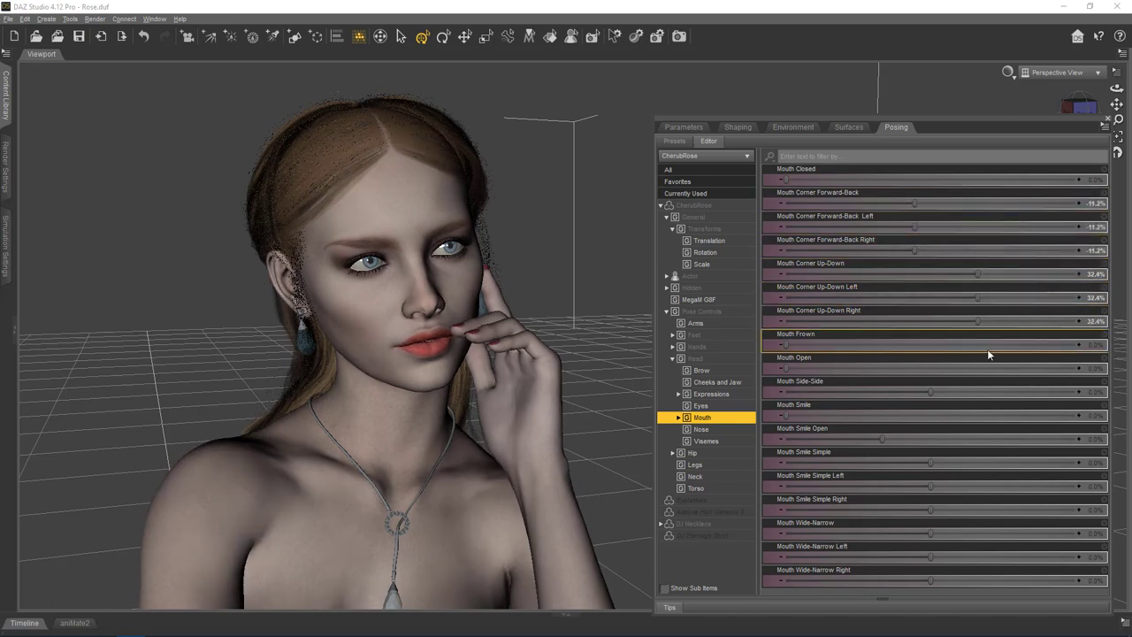
left_click_drag(962, 333, 1009, 321)
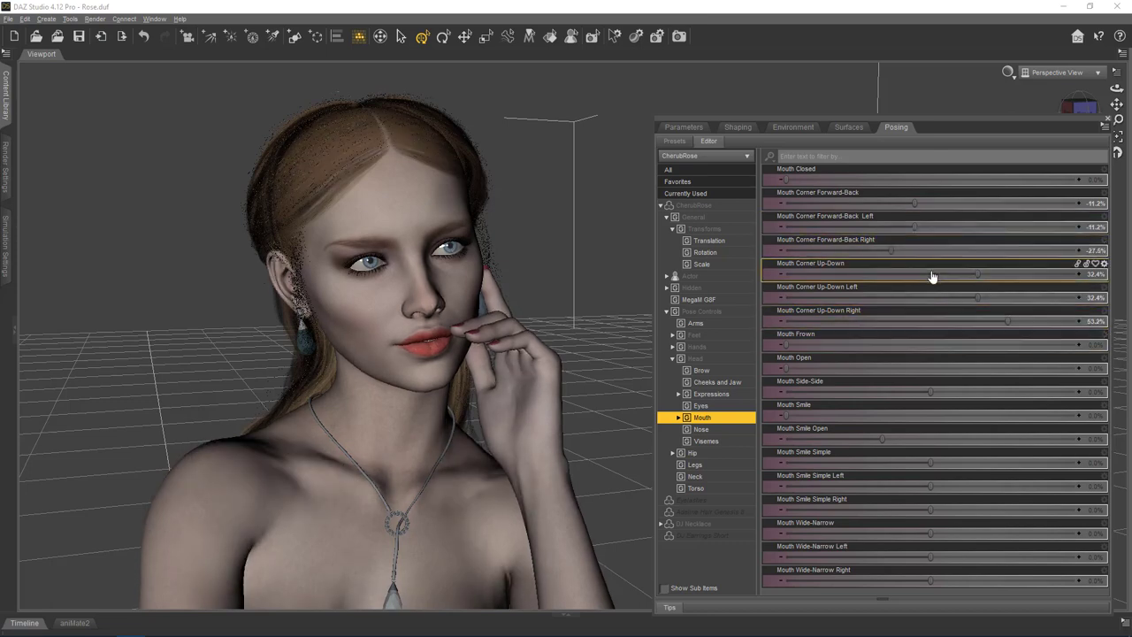
Step: Set Eyelids Lower Up-Down Right to 23.6%, Eyelids Upper Up-Down Right to -3.9% and Eyelids Lower Up-Down Left to 8.7%
left_click(708, 405)
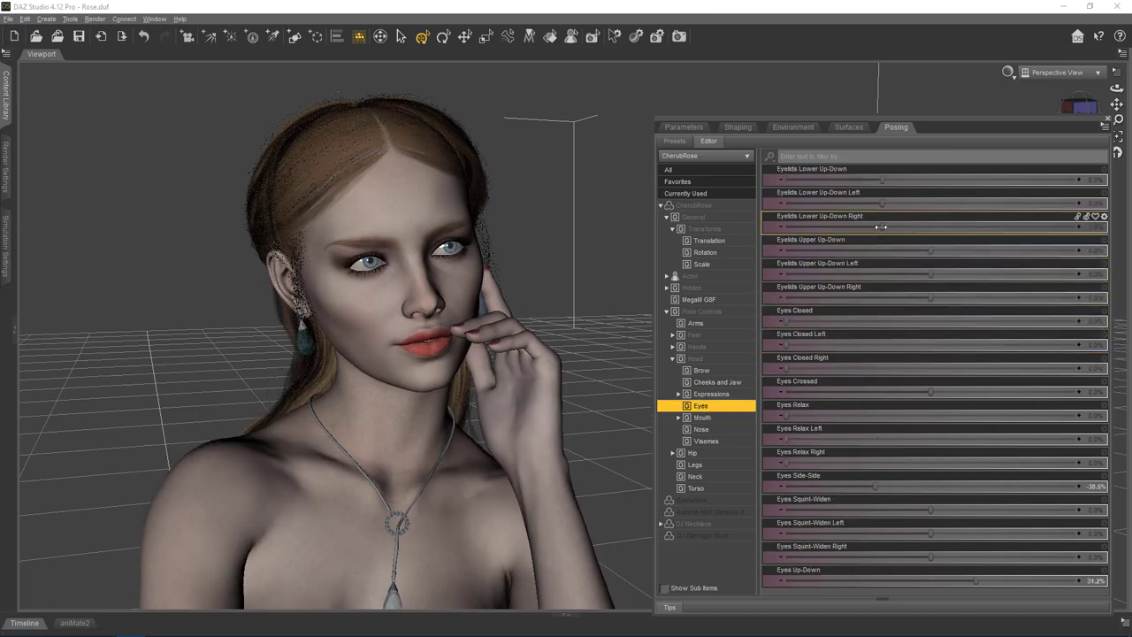
left_click_drag(882, 226, 927, 230)
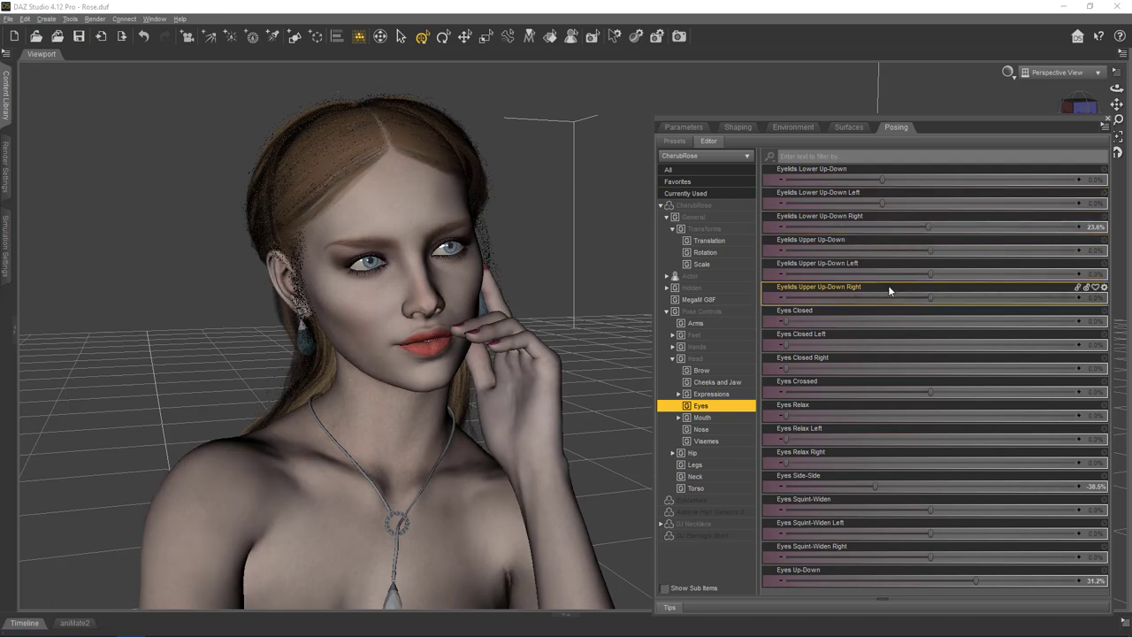
left_click_drag(929, 297, 854, 300)
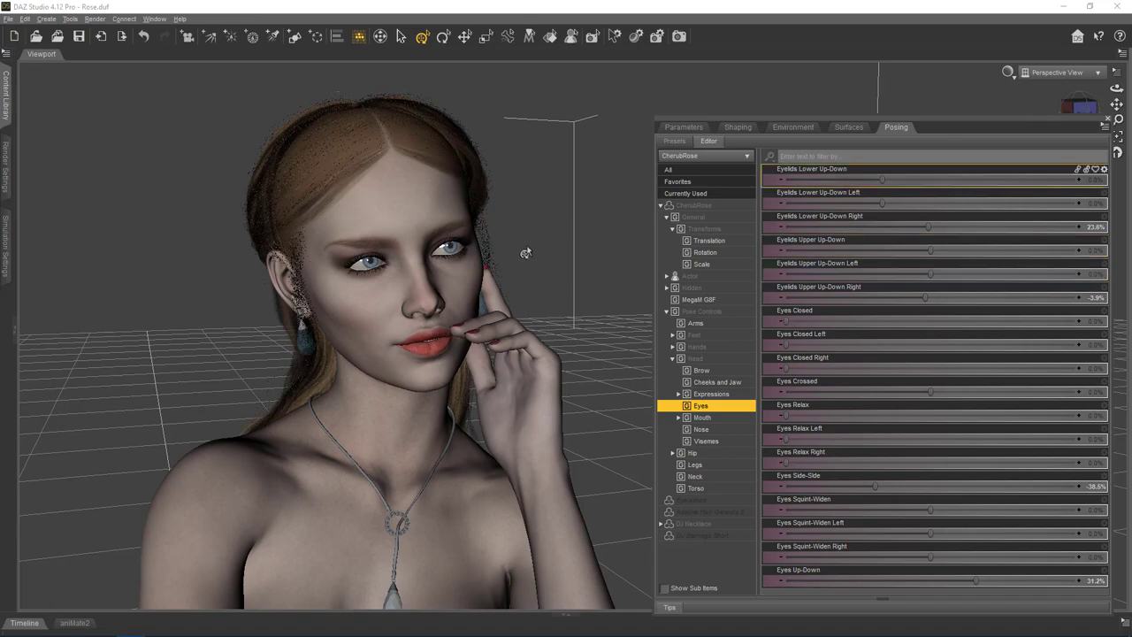
middle_click_drag(525, 253, 390, 292)
left_click_drag(1116, 88, 1127, 87)
left_click_drag(882, 204, 900, 204)
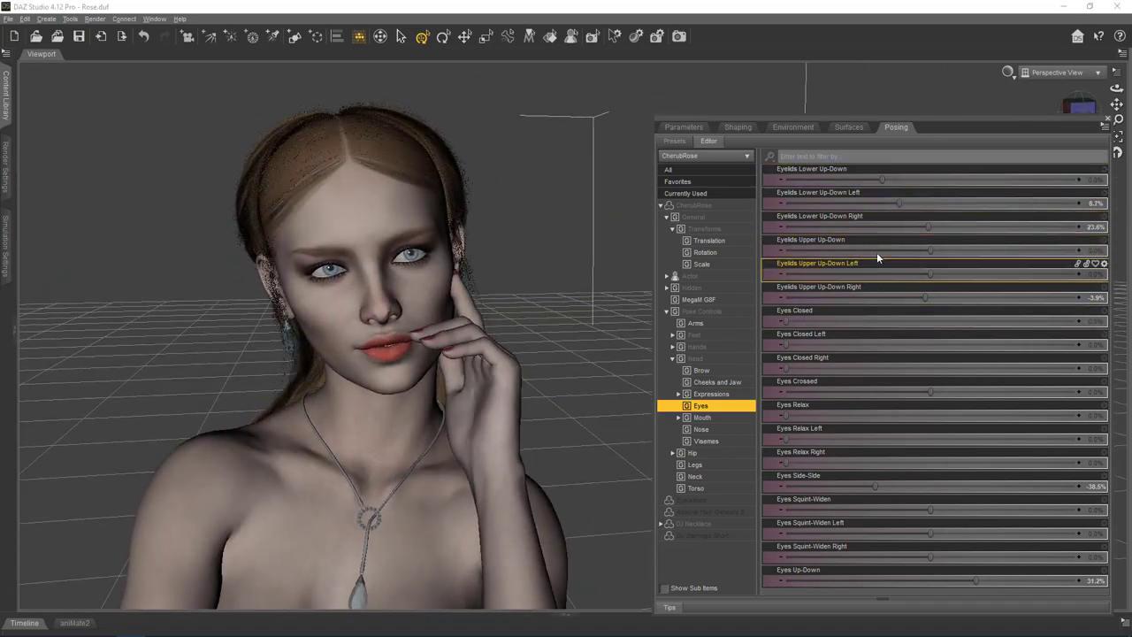
middle_click_drag(531, 301, 566, 300)
Step: Raise the brows asymmetrically, setting Brow Up-Down to 34.8% and Brow Up-Down Left to 58.5%
left_click(705, 418)
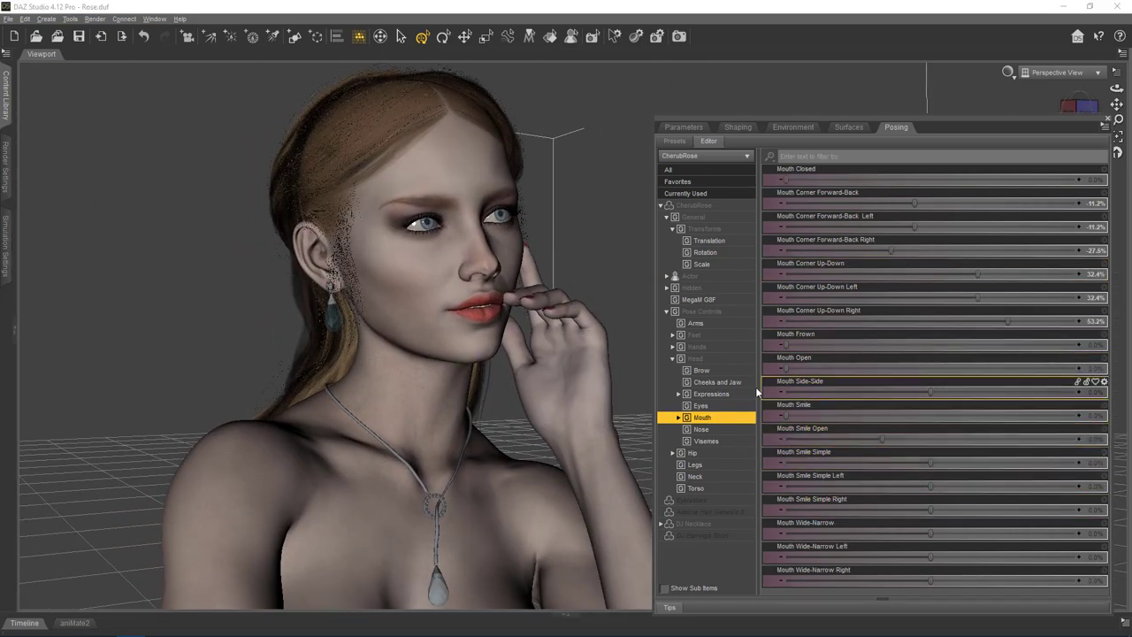
left_click(708, 371)
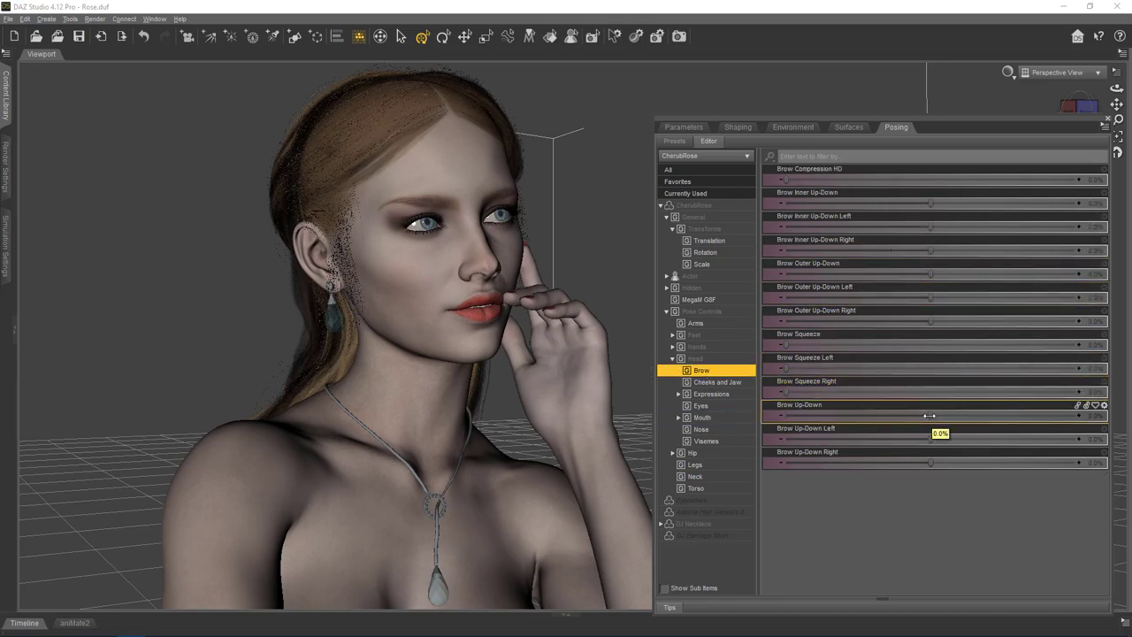
left_click_drag(929, 415, 1017, 434)
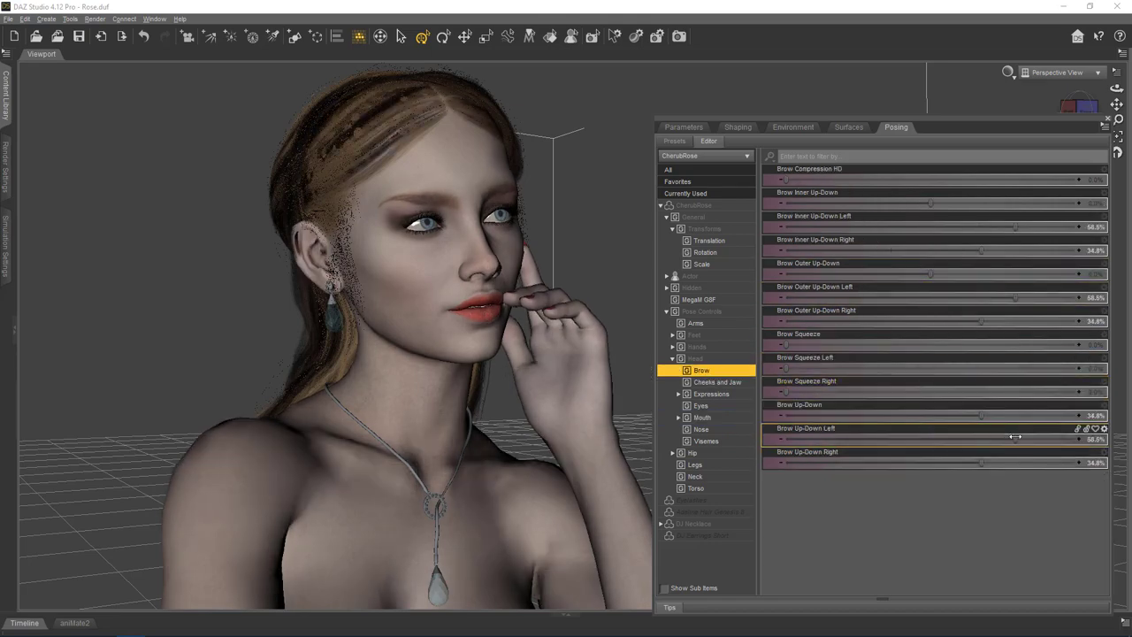
middle_click_drag(614, 253, 573, 264)
Step: Set Eyelids Upper Up-Down to 28.3% in the Eyes pose controls
left_click(713, 405)
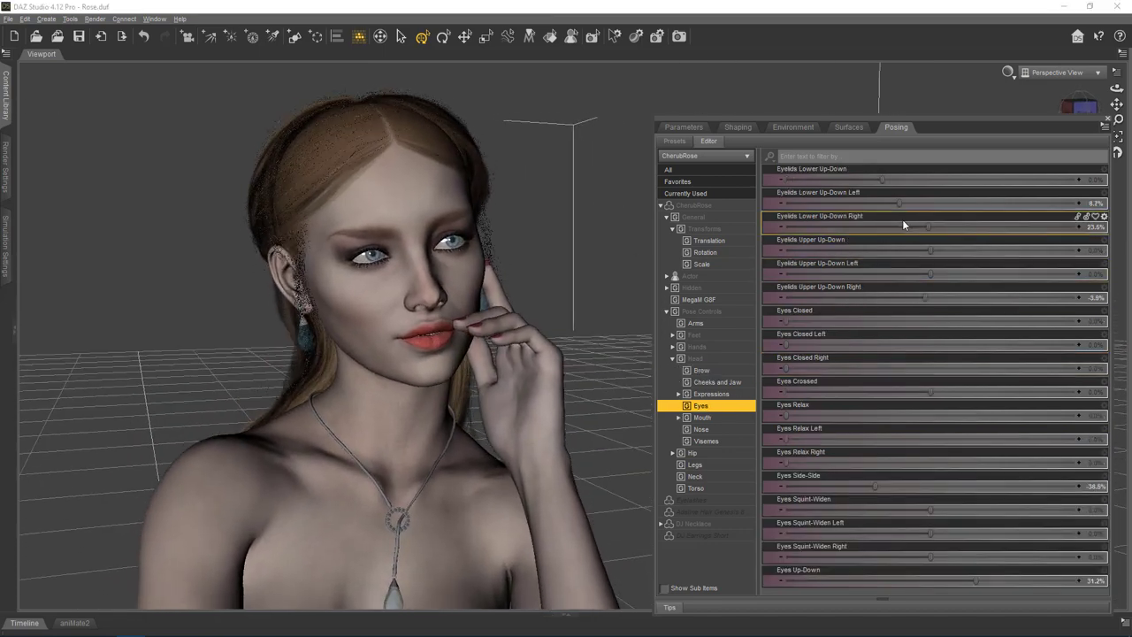
left_click_drag(845, 206, 899, 206)
left_click_drag(933, 250, 974, 250)
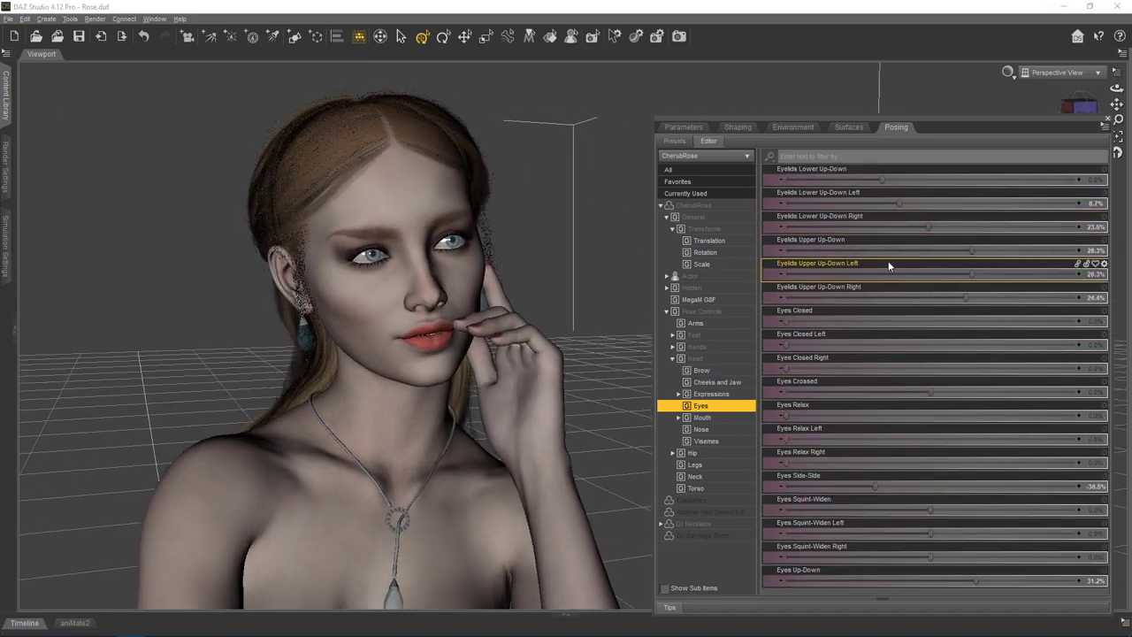
Step: Set Brow Inner Up-Down to 52.7% and Eyes Up-Down to 43.0%
left_click(702, 370)
left_click_drag(931, 205, 1009, 205)
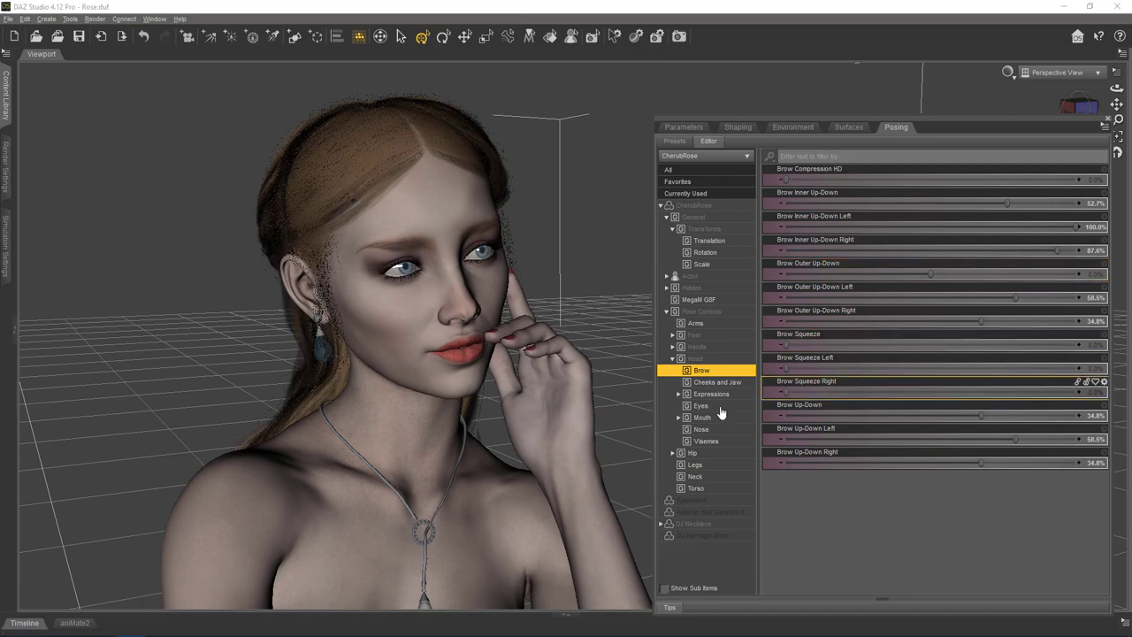
left_click(704, 405)
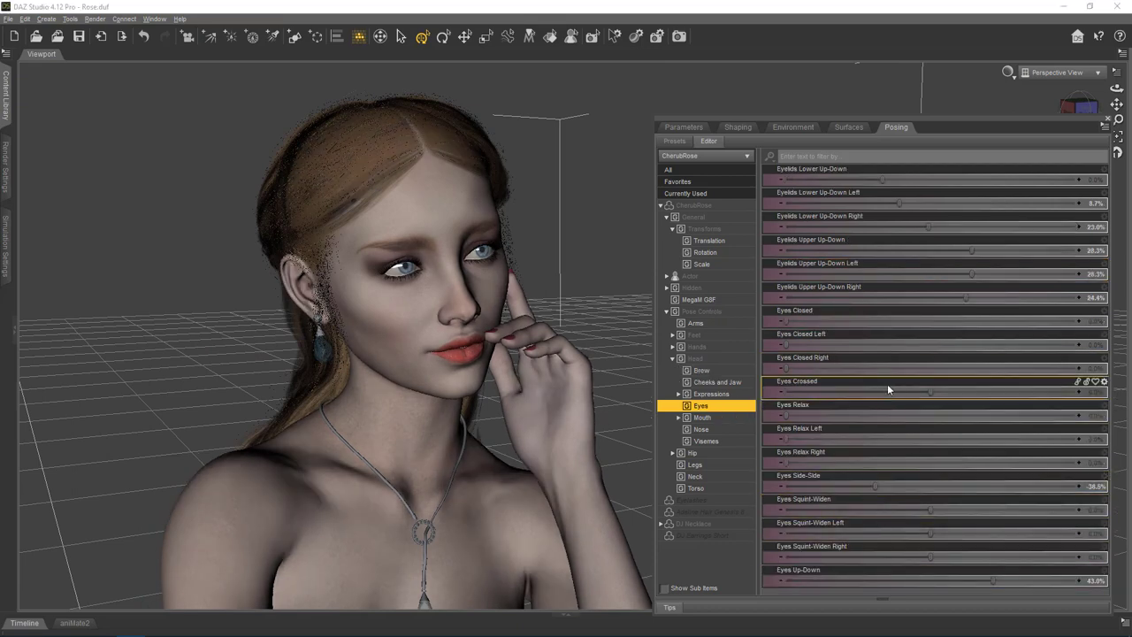
Step: Open the Mesh Resolution parameters of the Adeline Hair and save the scene
left_click(684, 126)
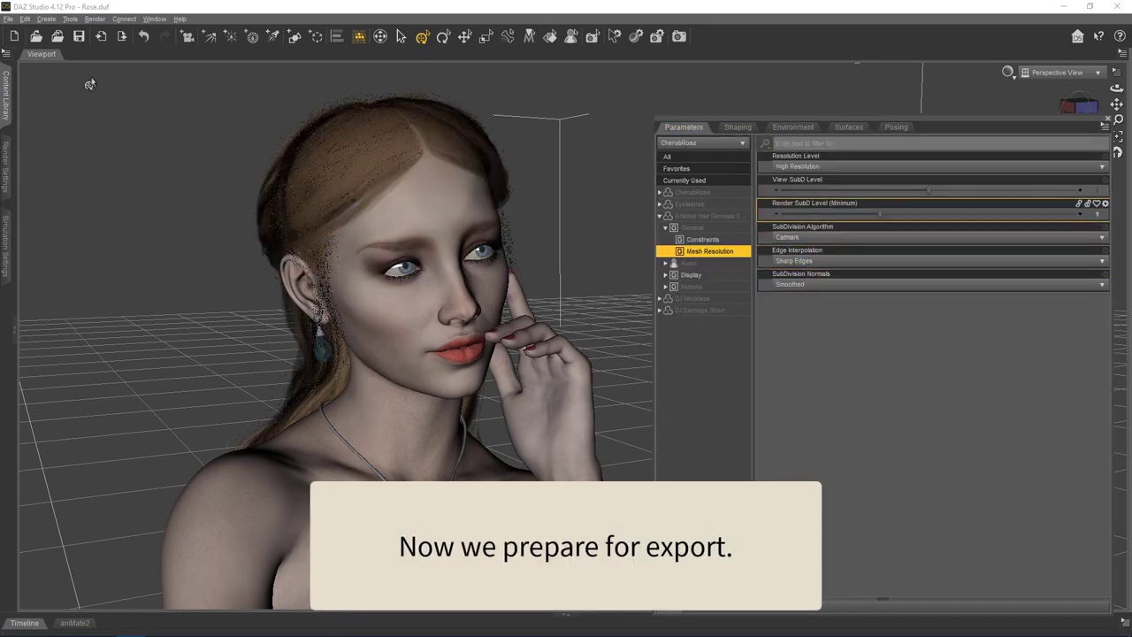
left_click(80, 43)
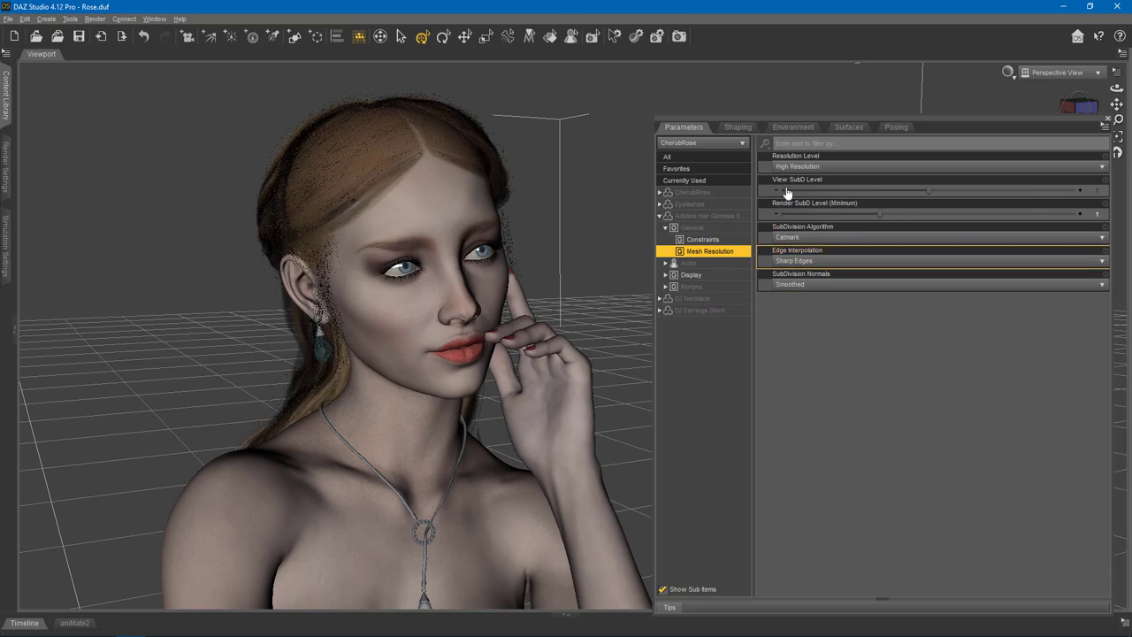
Step: Open the Mesh Resolution parameters of the CherubRose figure
left_click(660, 217)
left_click(681, 193)
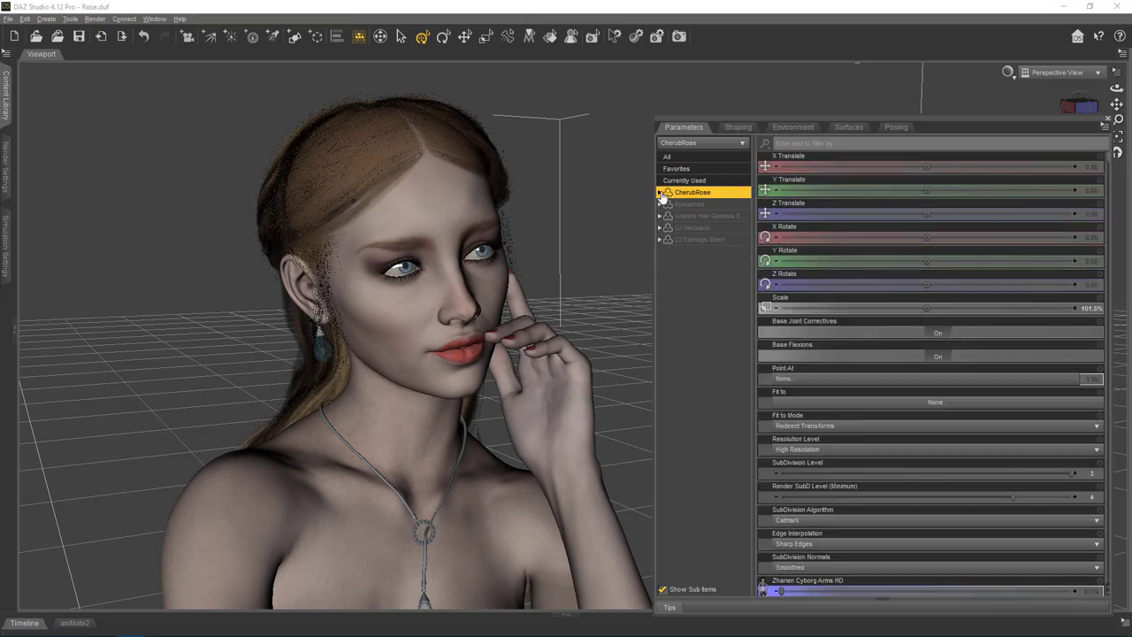
left_click(660, 193)
left_click(689, 204)
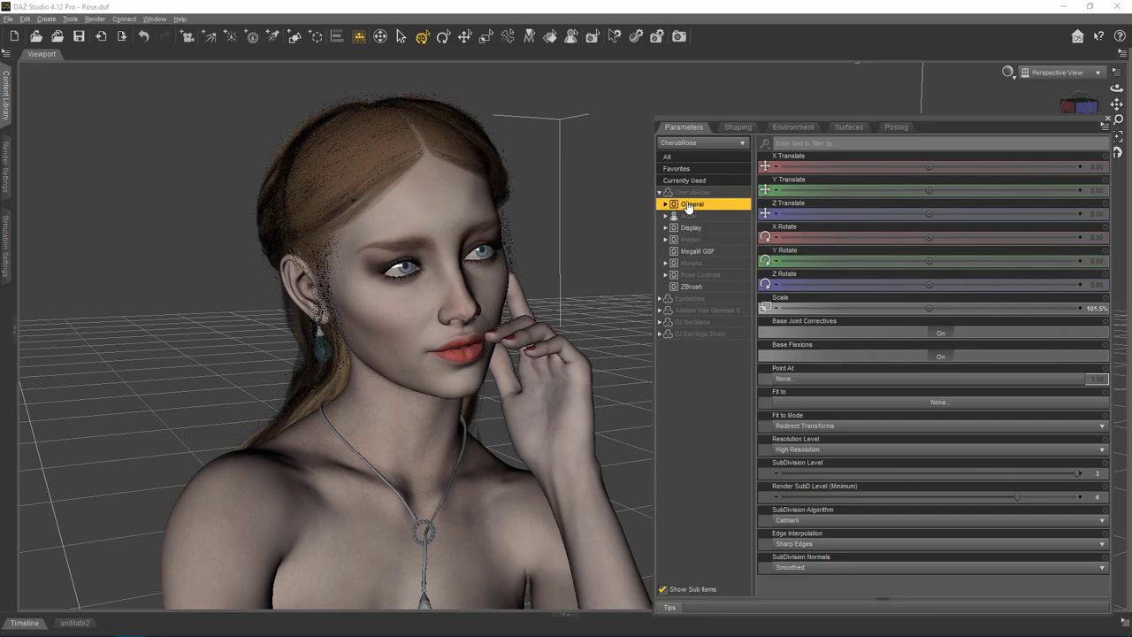
left_click(665, 204)
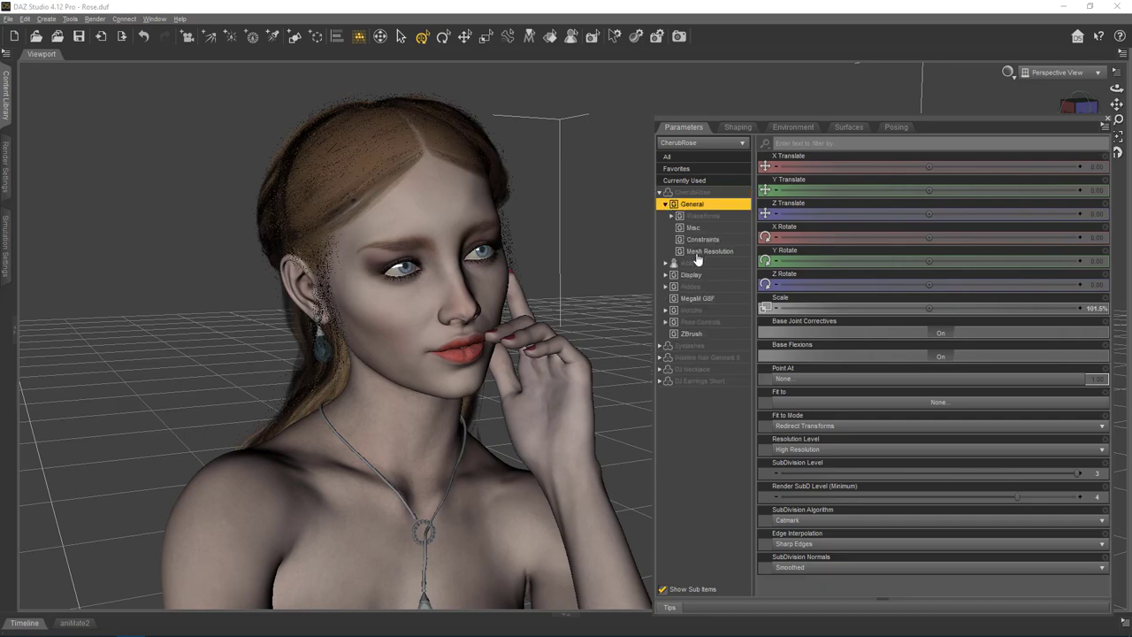
left_click(699, 251)
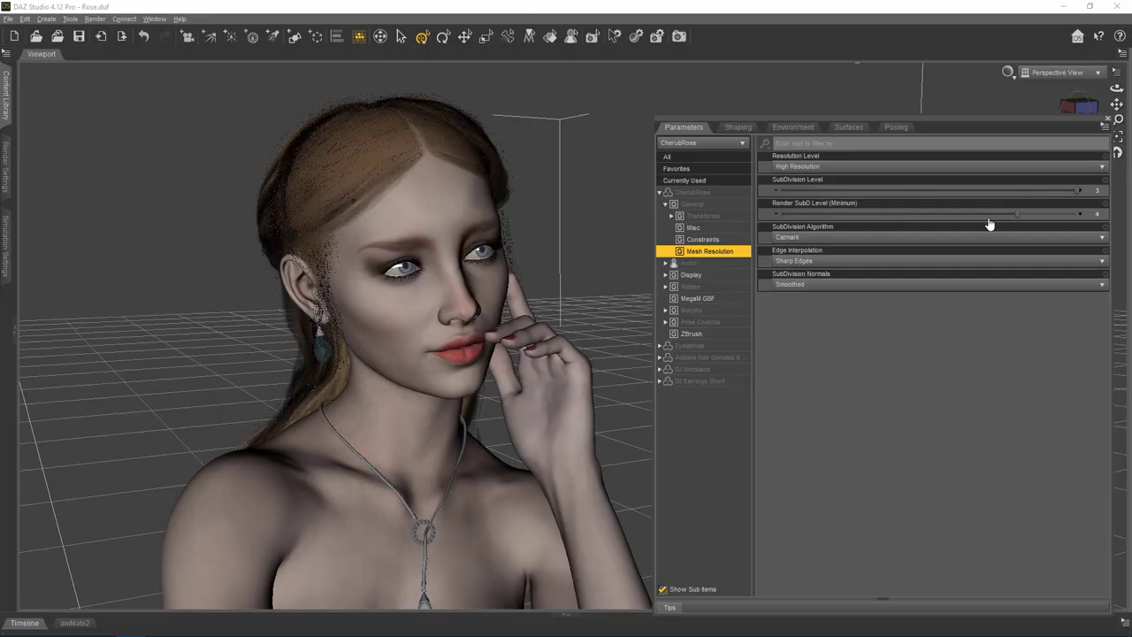
Step: In the parameter settings of CherubRose's SubDivision Level, turn off Use Limits and set the value to 5
left_click(1106, 181)
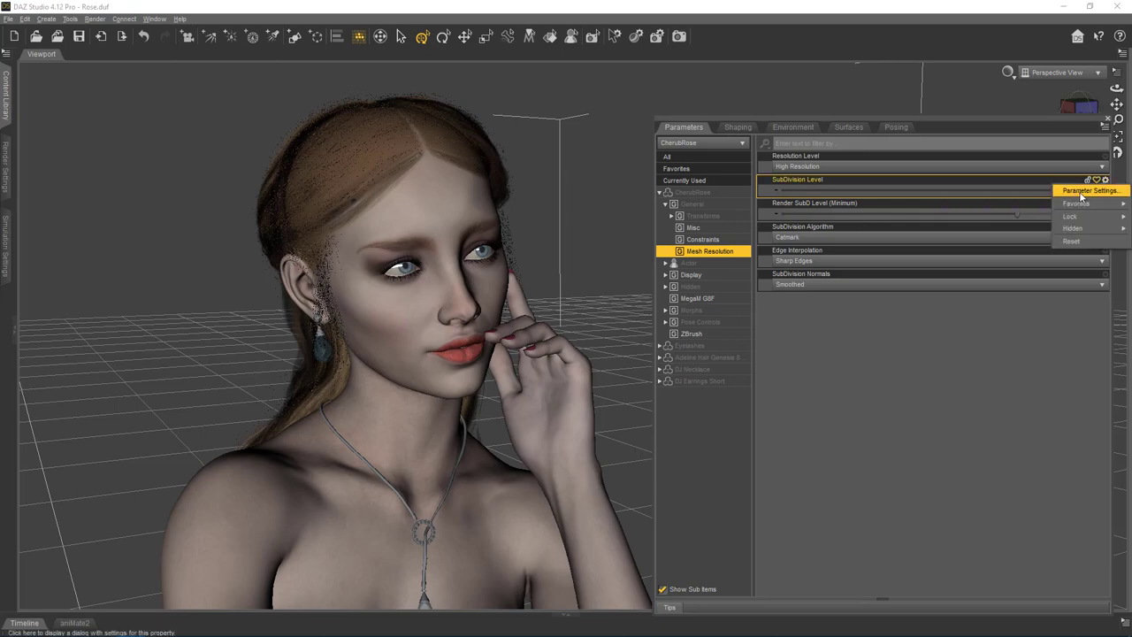
left_click(1081, 192)
left_click_drag(617, 221, 733, 194)
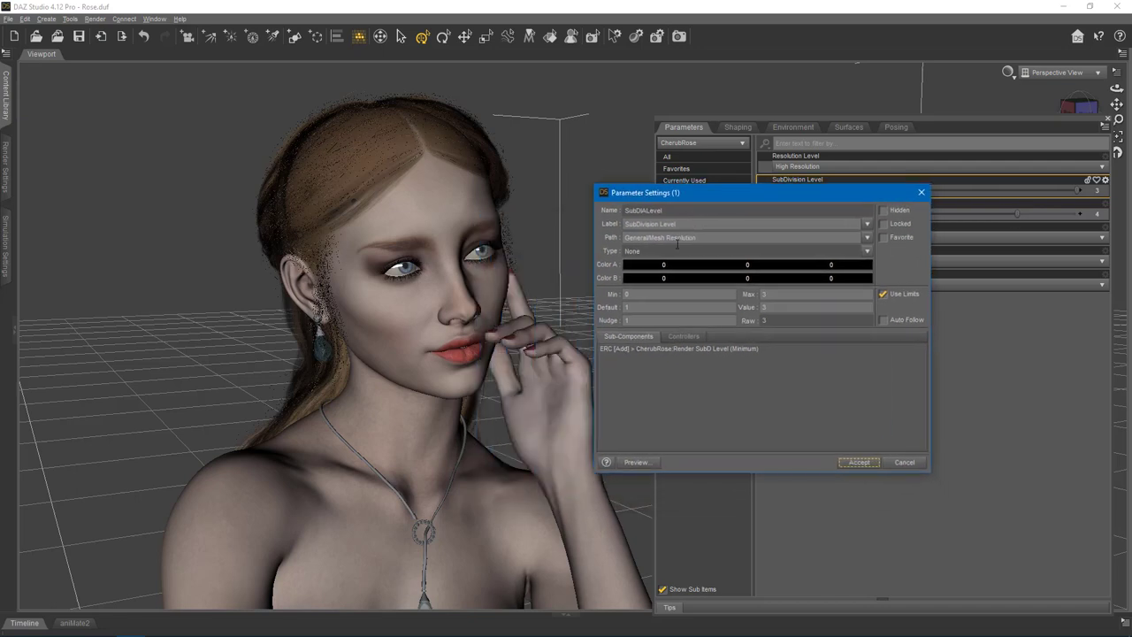
left_click(882, 294)
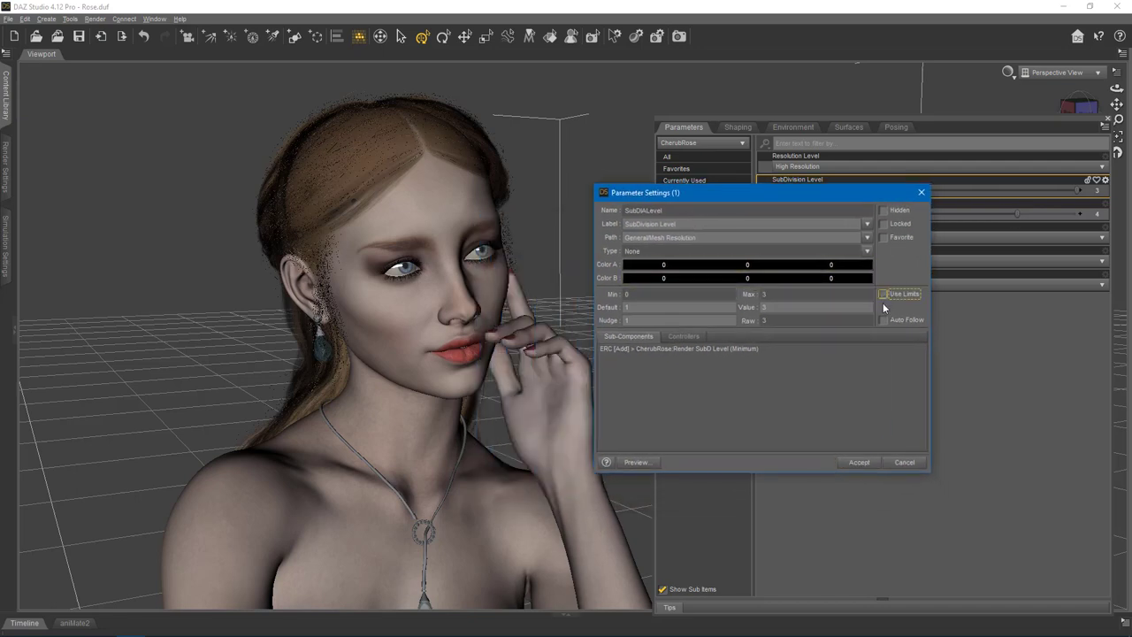
double_click(773, 307)
type("5")
left_click(859, 464)
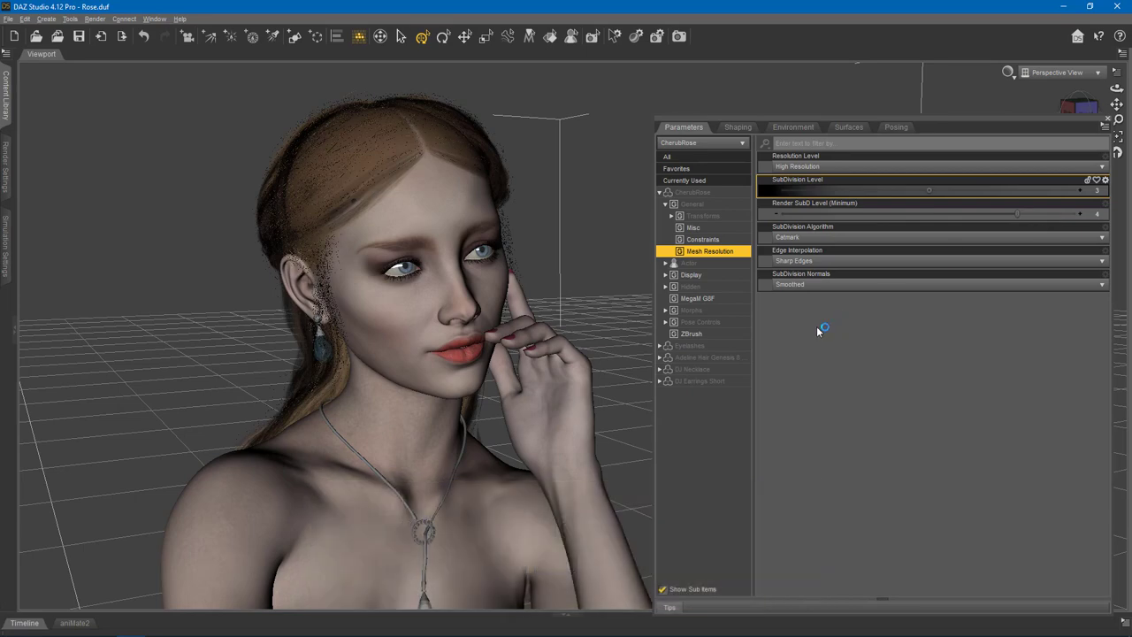
Step: Set the View SubD Level of the Eyelashes to 3
left_click(673, 348)
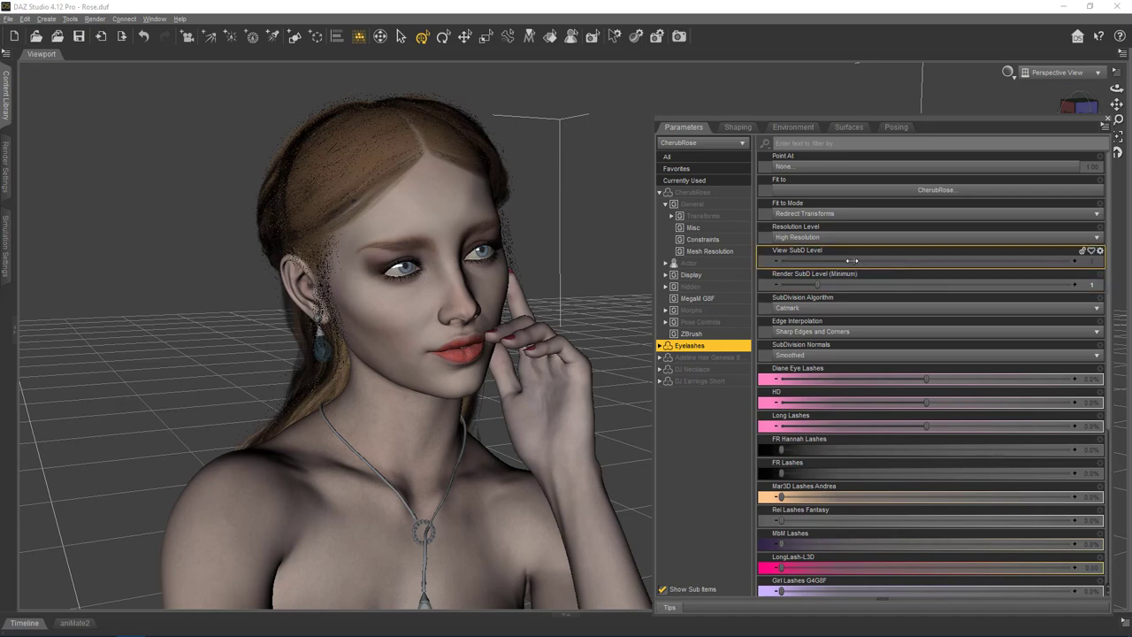
left_click_drag(946, 263, 986, 262)
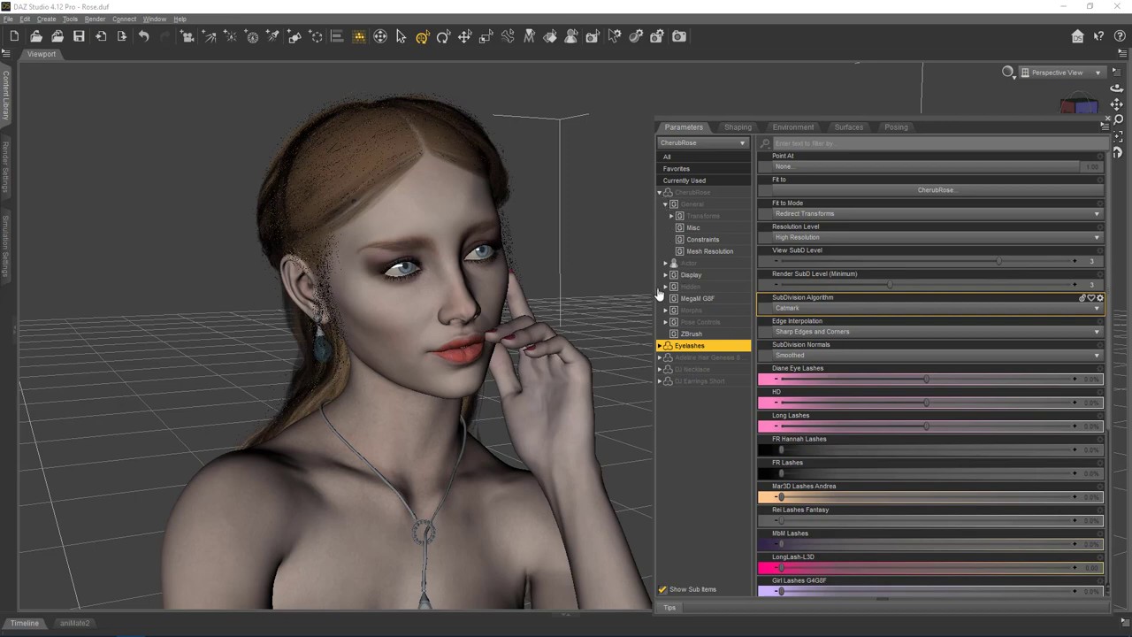
left_click(662, 196)
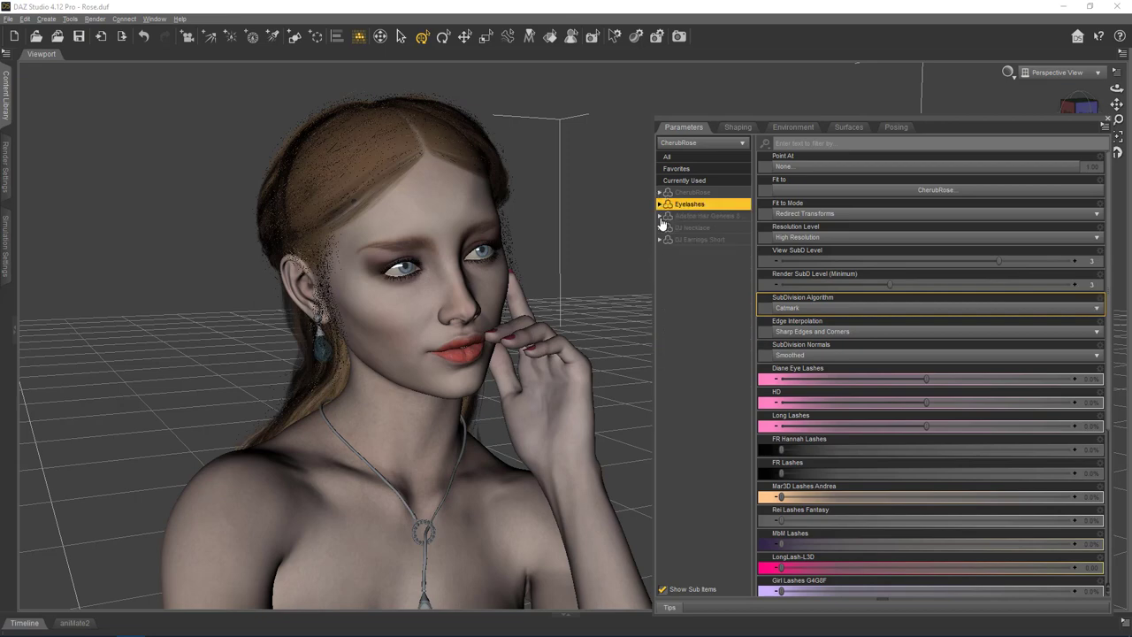
Step: Set the View SubD Level of the Adeline Hair to 2 in its Mesh Resolution parameters
left_click(662, 216)
left_click(693, 252)
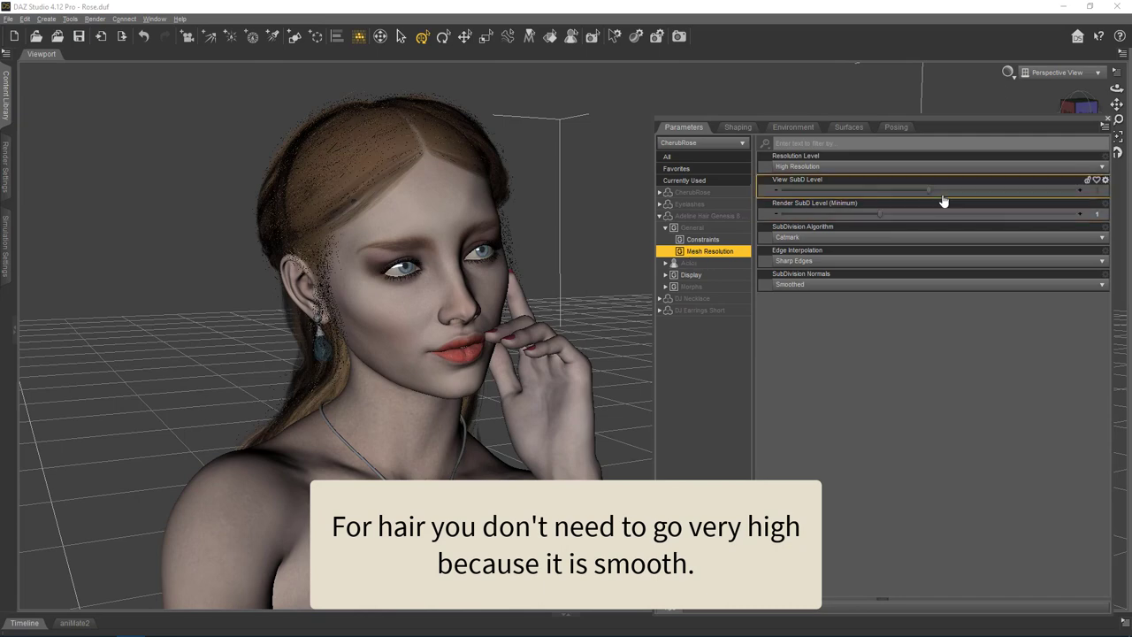
left_click_drag(929, 188, 1059, 196)
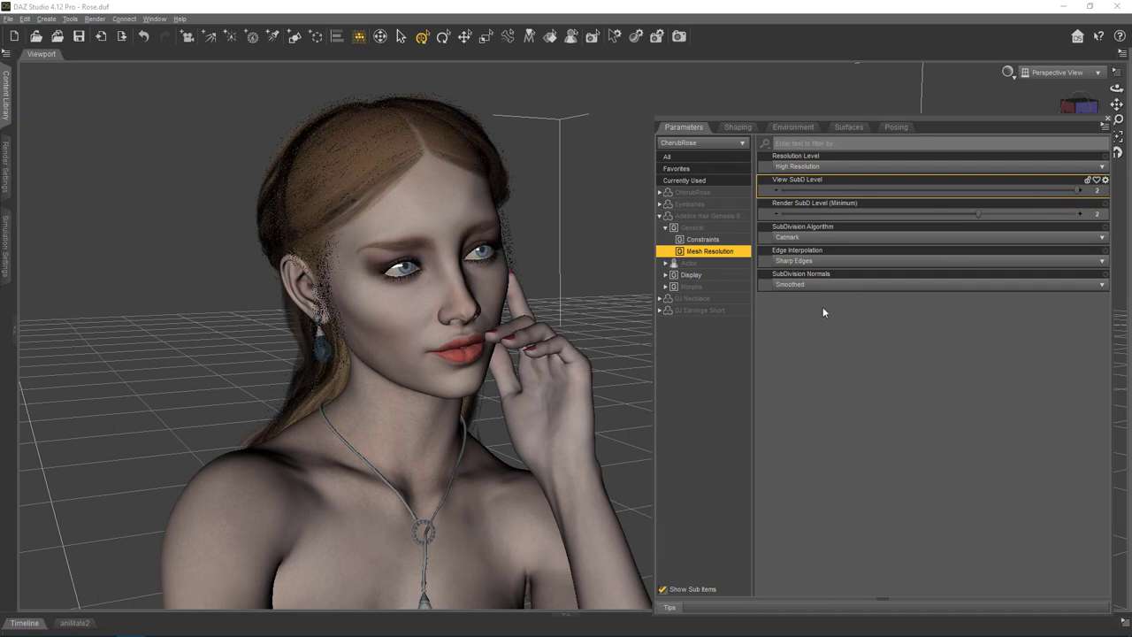
left_click(921, 275)
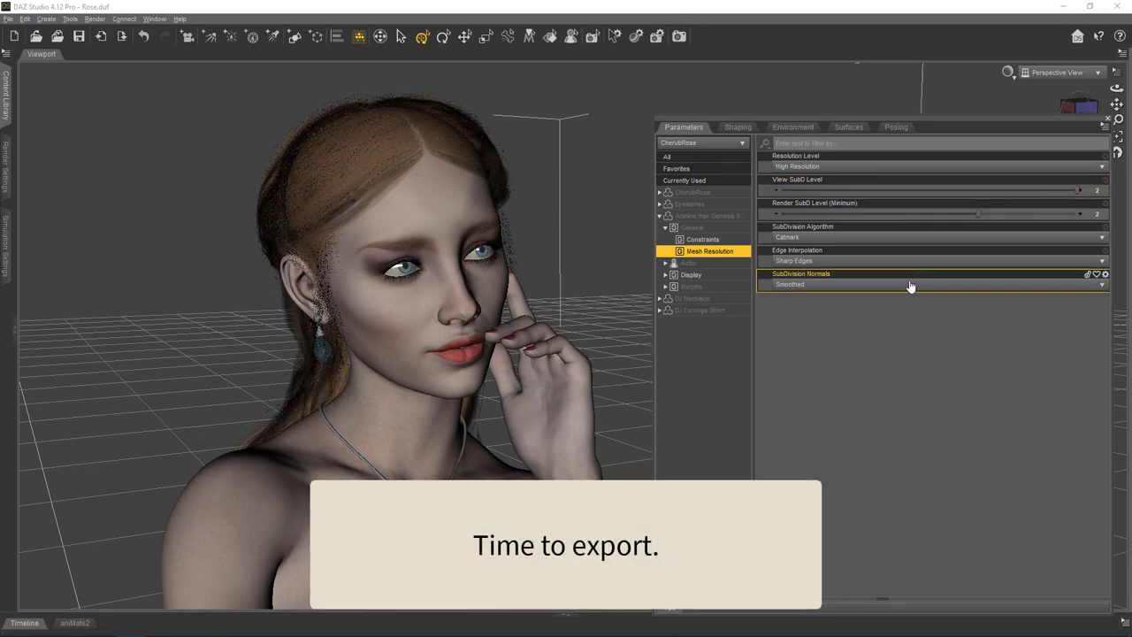
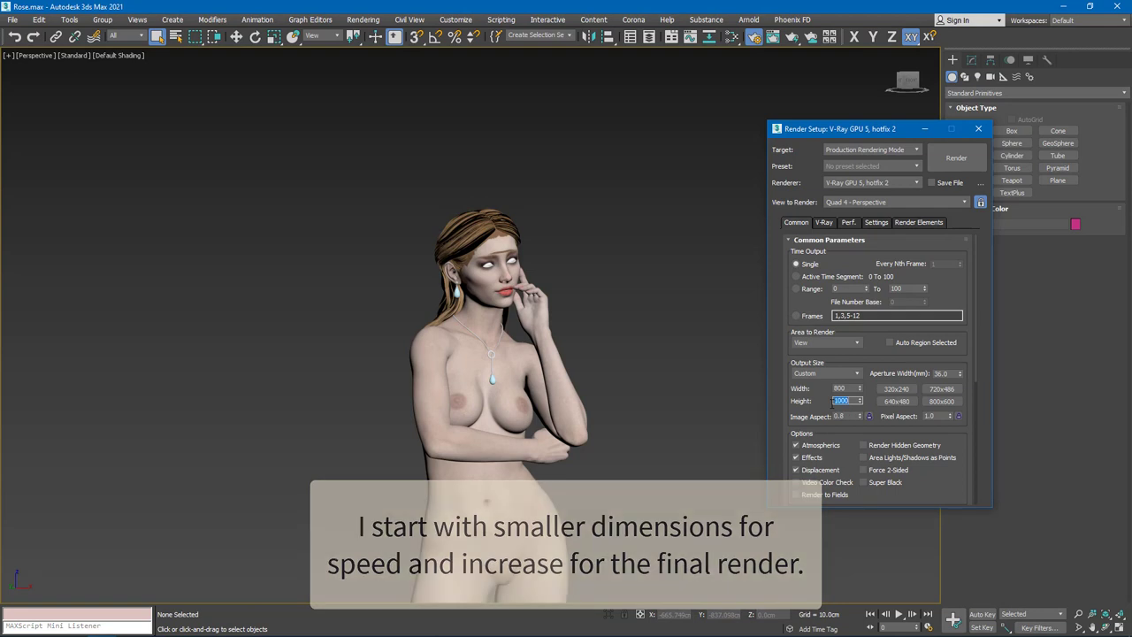
Step: Set the render output size to 800 by 1000 and show the safe frame in the Perspective view
key("Return")
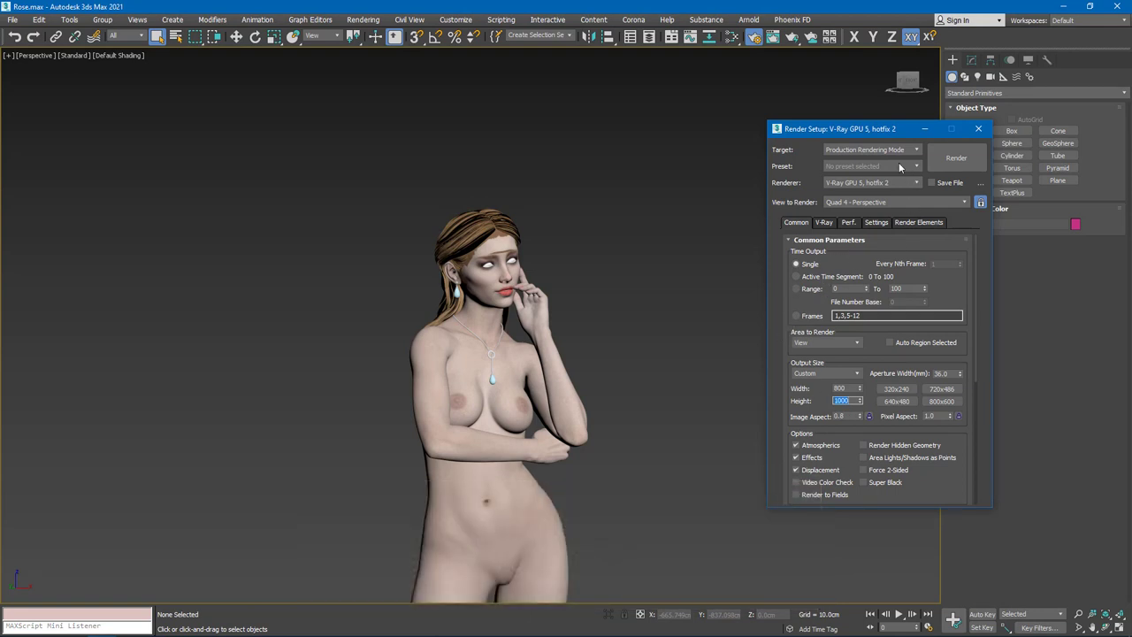
left_click(978, 128)
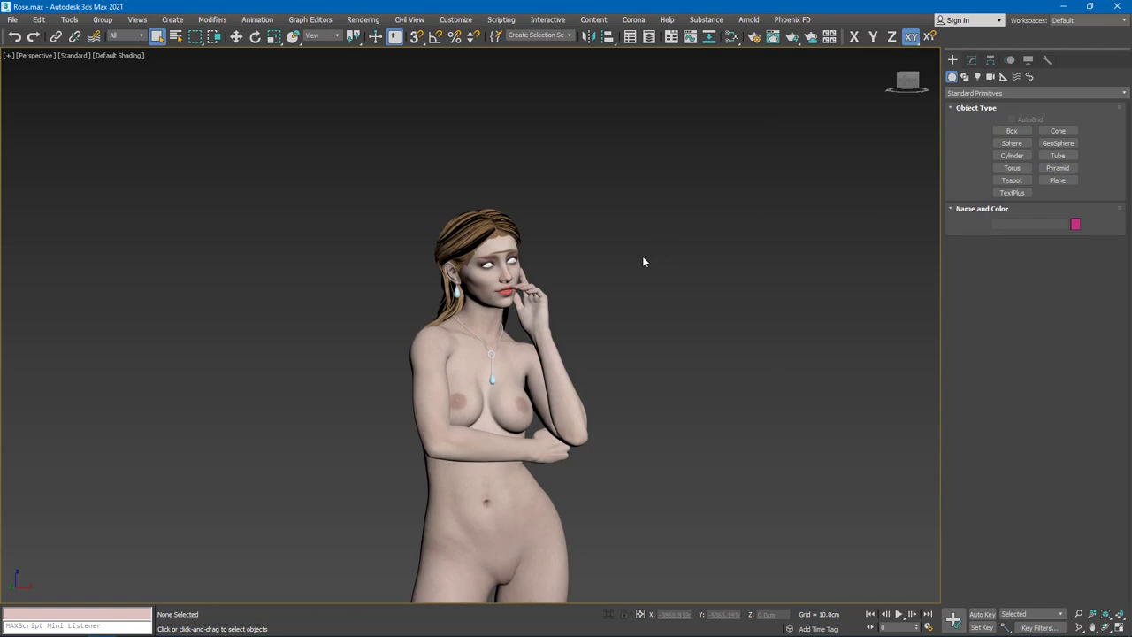
key("shift+f")
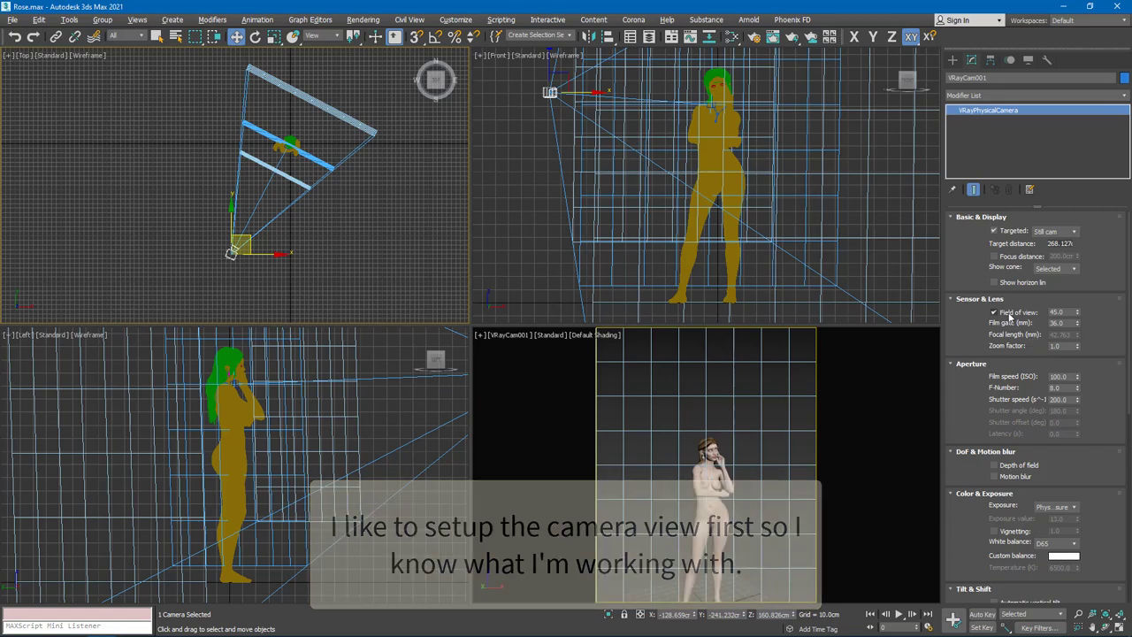
Step: Set the V-Ray physical camera's focal length to 75 mm
double_click(1064, 334)
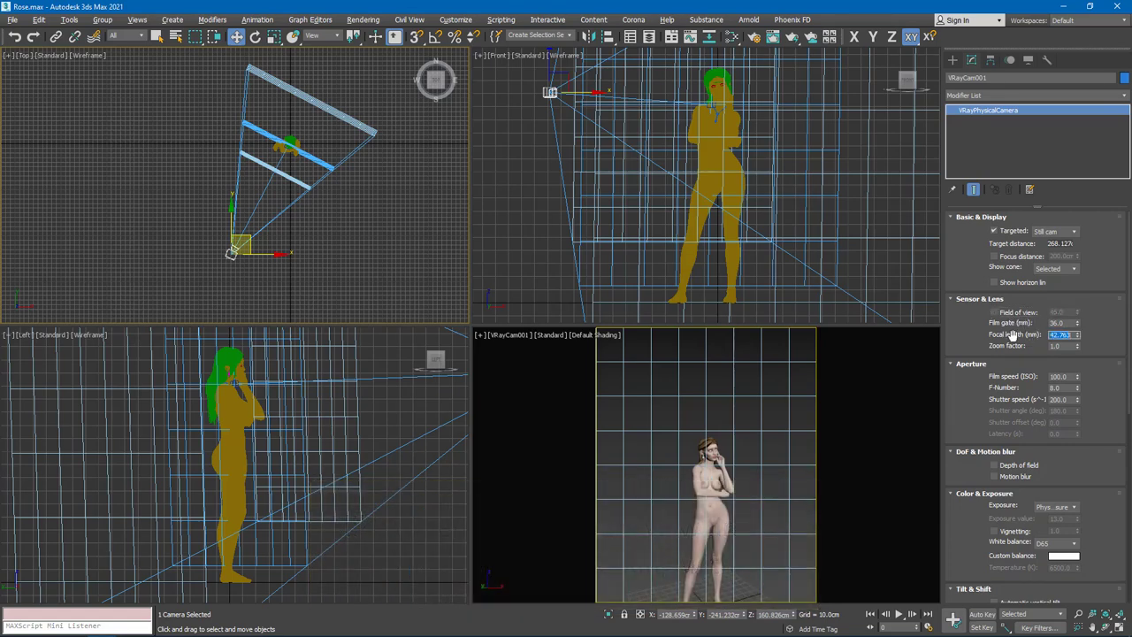
type("75")
key("Return")
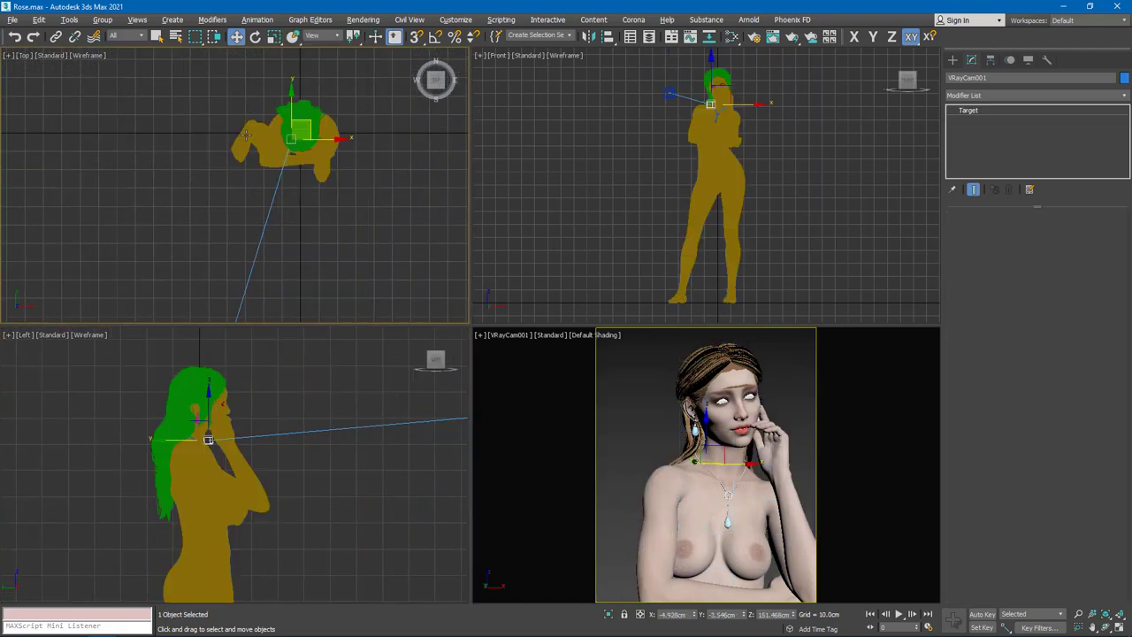
Step: Move the camera close to the figure and raise its target to about 160 cm to frame a head-and-shoulders portrait
key("F5")
left_click_drag(443, 423, 349, 430)
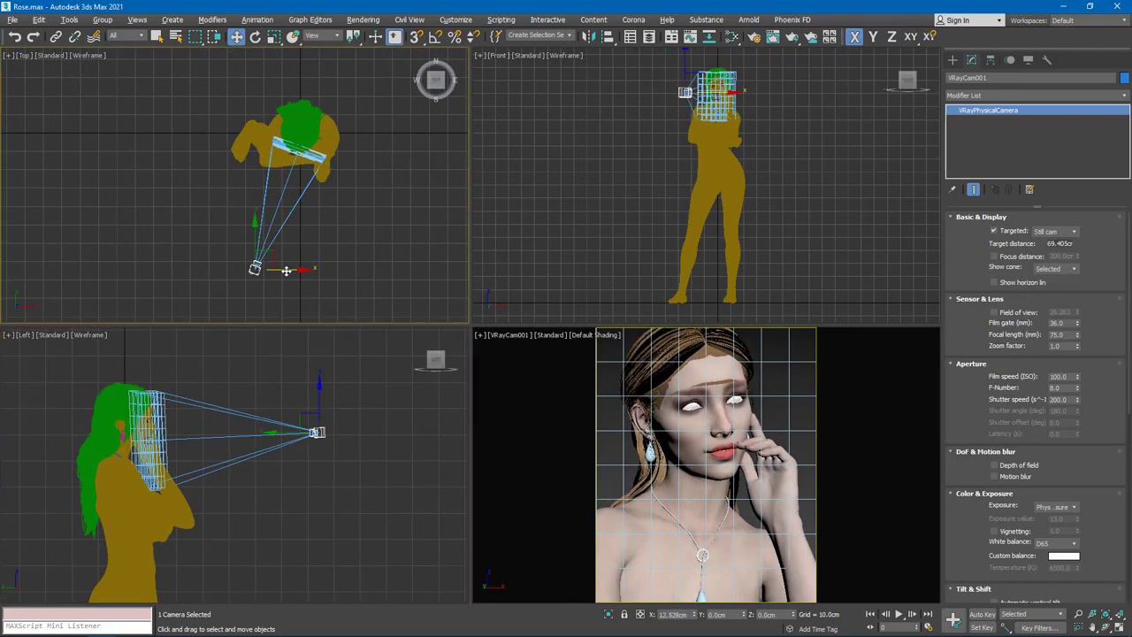
left_click(149, 433)
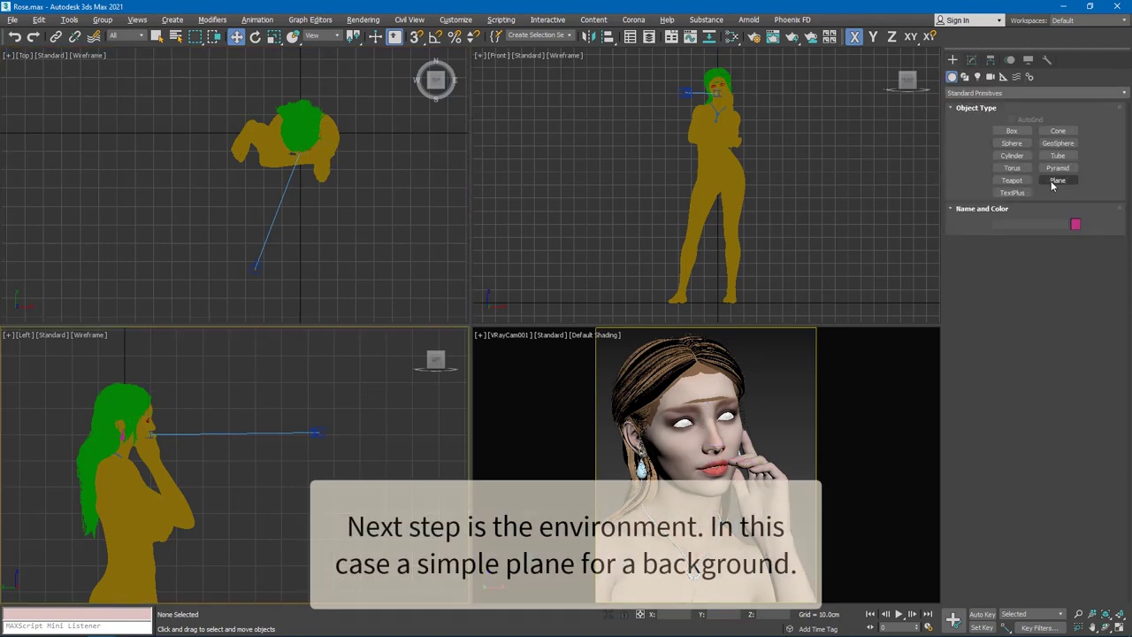
Step: Draw a background plane about 336 cm long and 379 cm wide around the figure in the Front view
left_click(1056, 180)
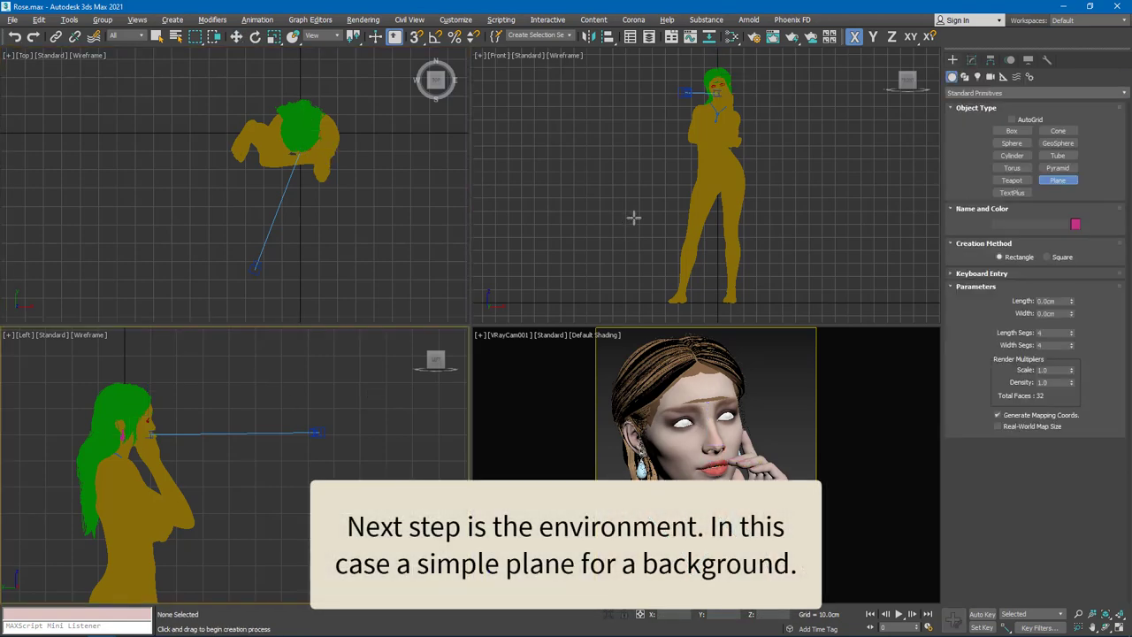
scroll(637, 217, "down", 5)
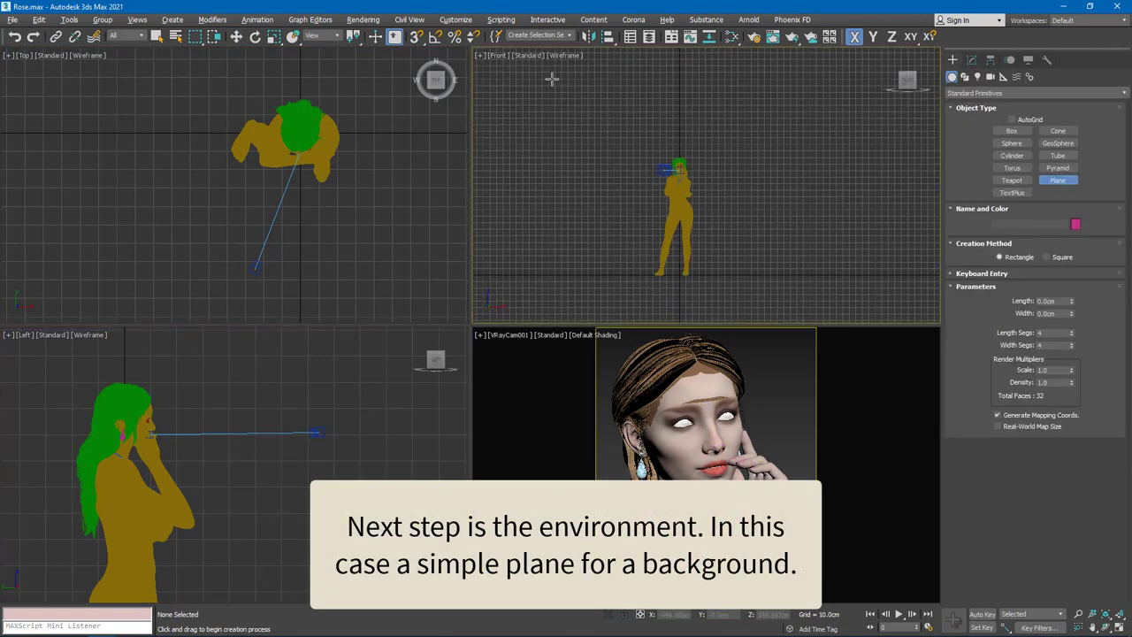
left_click_drag(554, 77, 802, 296)
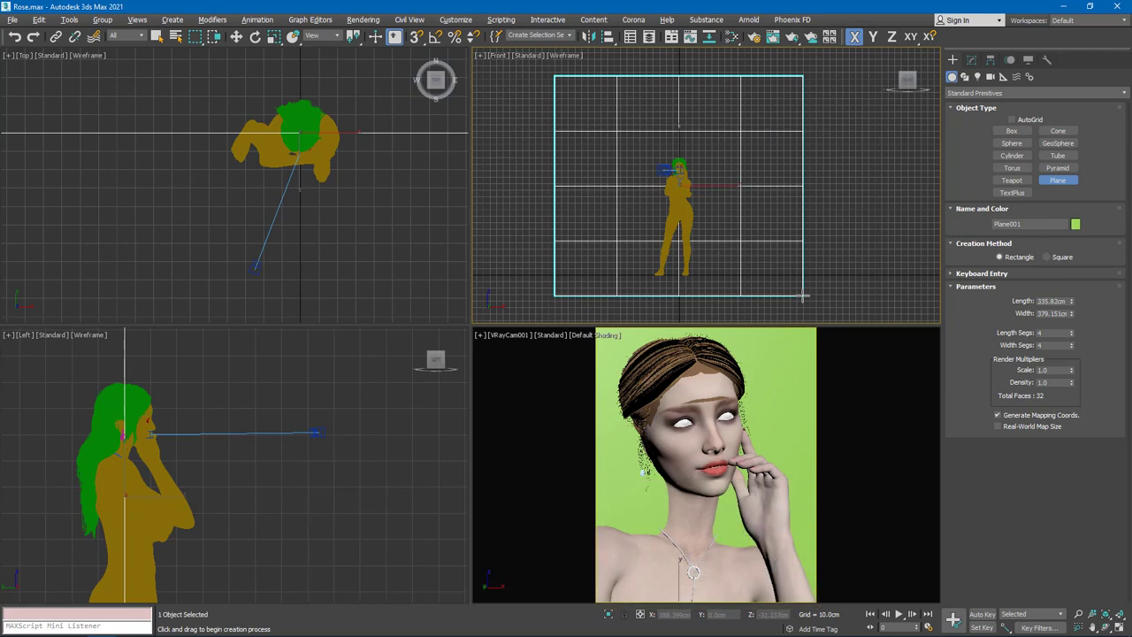
Step: Move the background plane behind the figure, to about 119 cm along Y
middle_click_drag(362, 203, 308, 256)
scroll(319, 243, "down", 4)
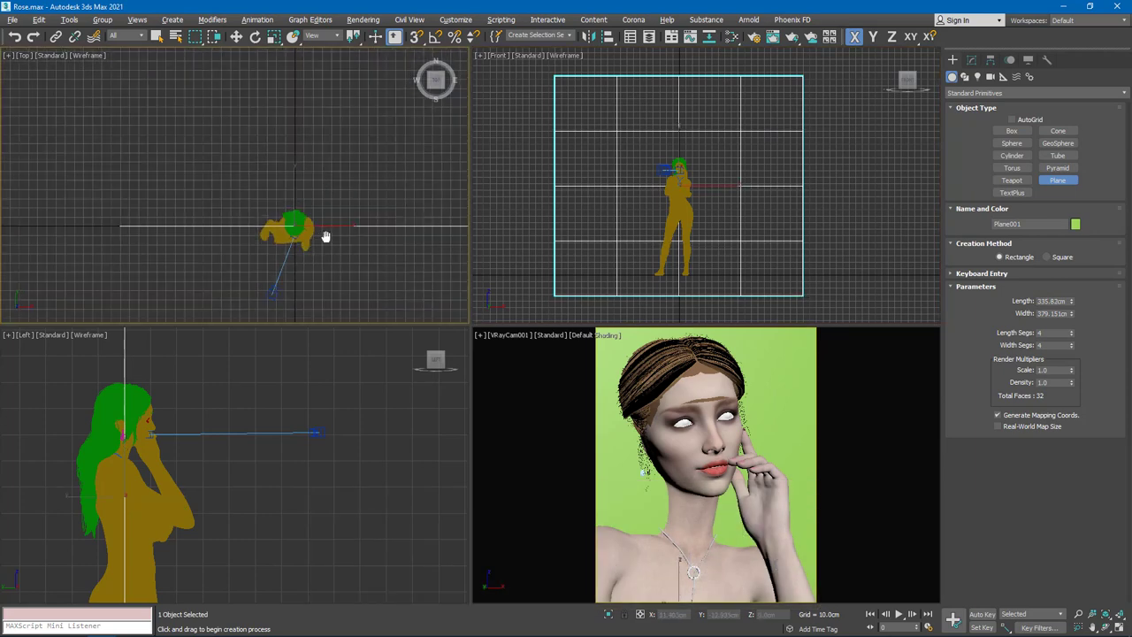
key("w")
left_click_drag(292, 188, 296, 71)
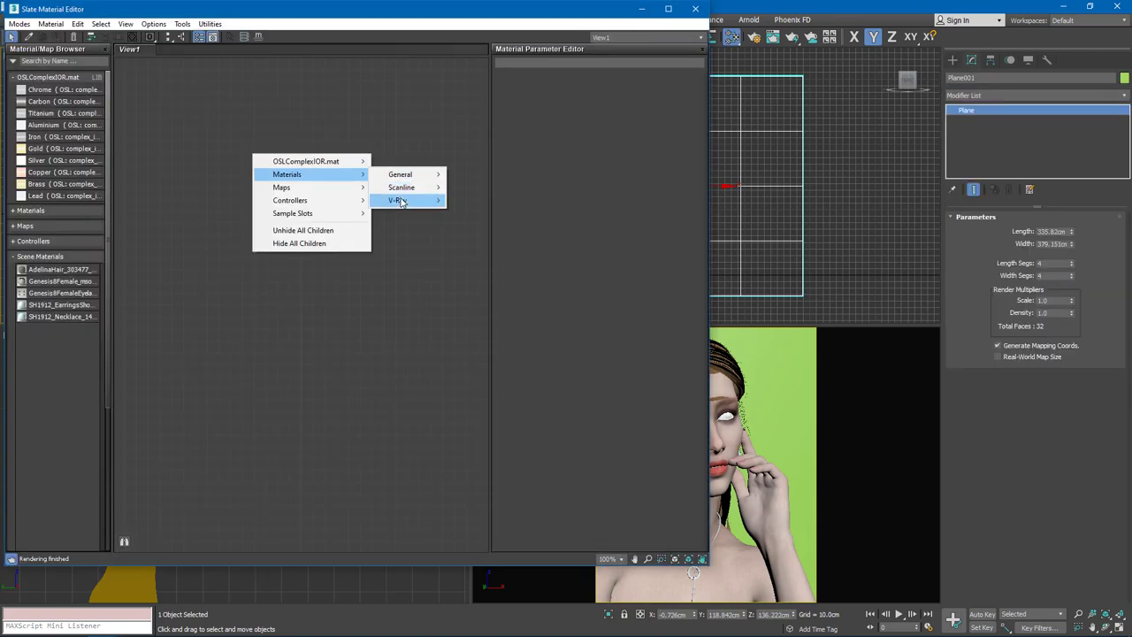
Step: Create a VRayMtl material in the Slate Material Editor and name it Wall
mouse_move(399, 200)
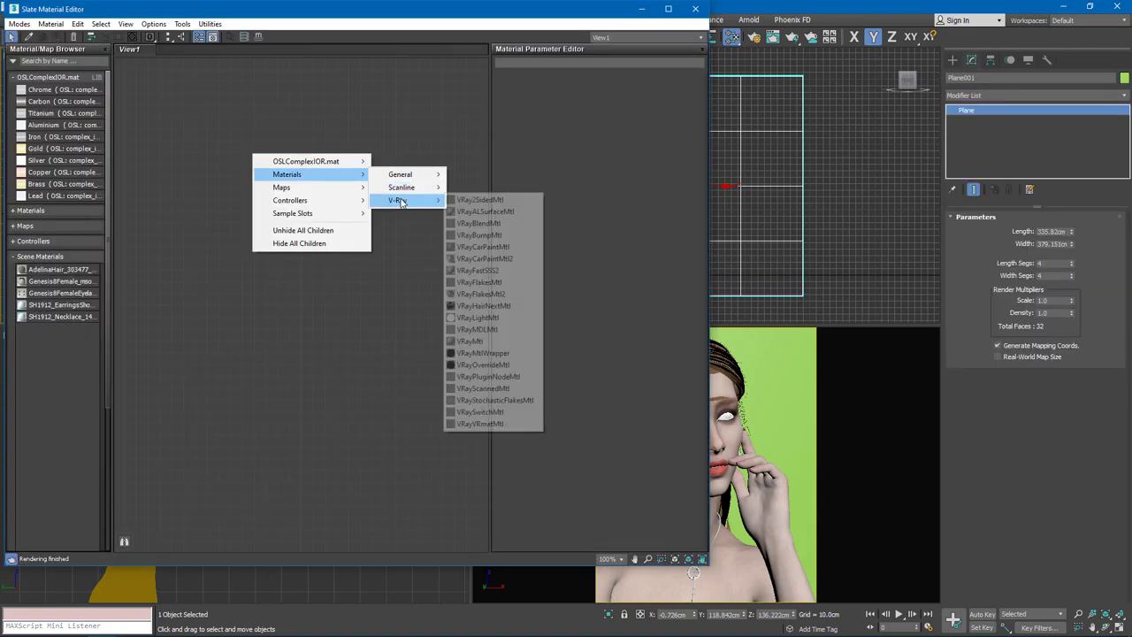
left_click(470, 341)
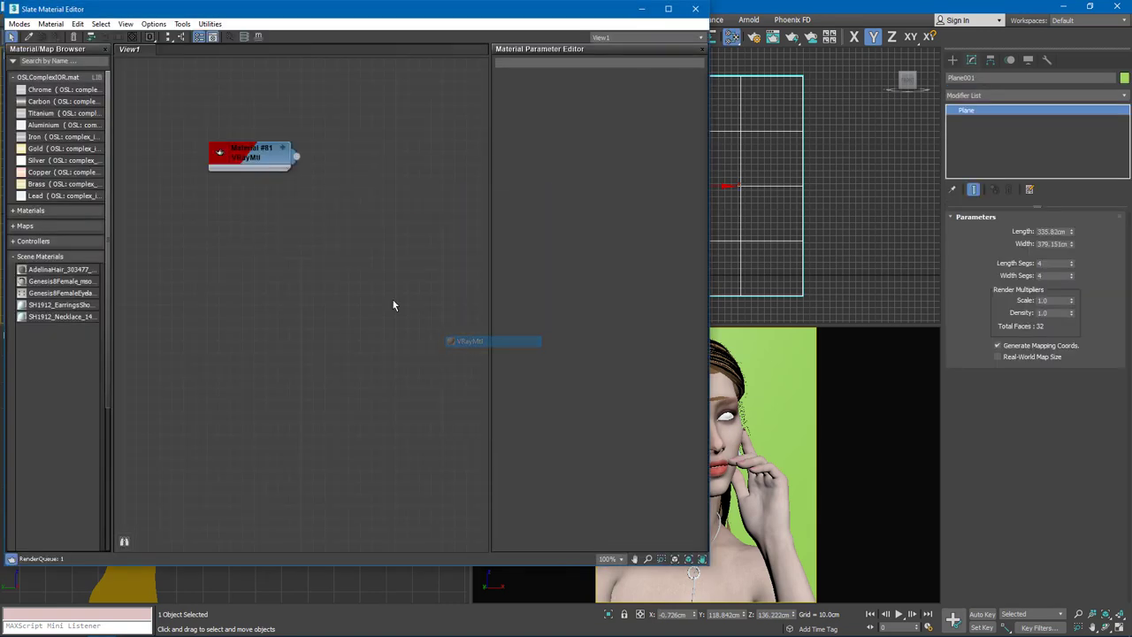
double_click(253, 153)
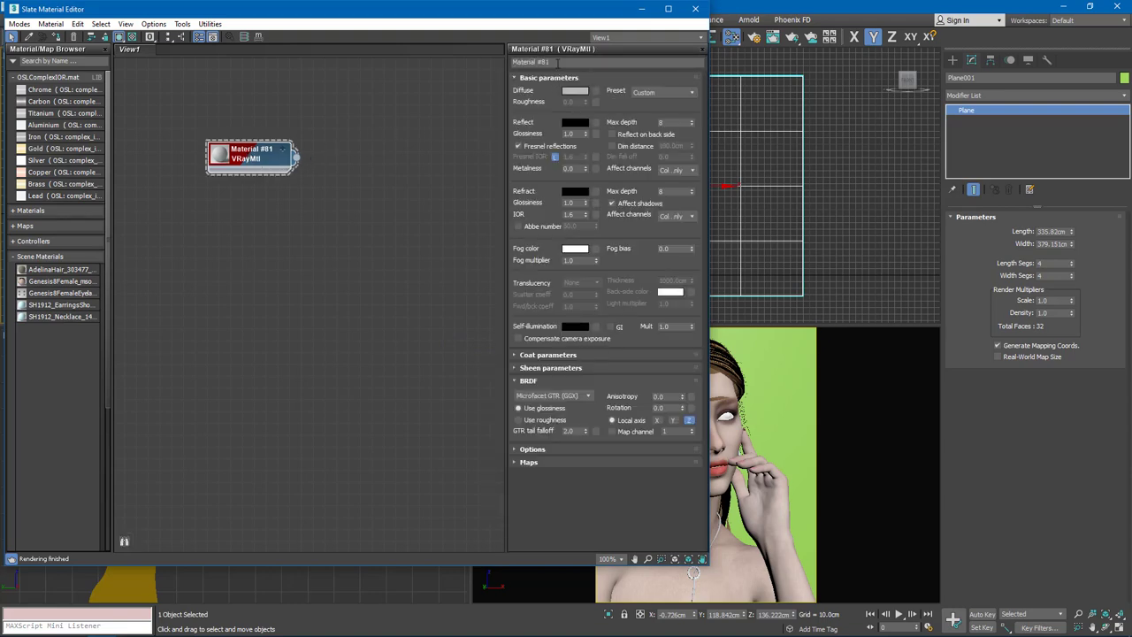
type("Wall")
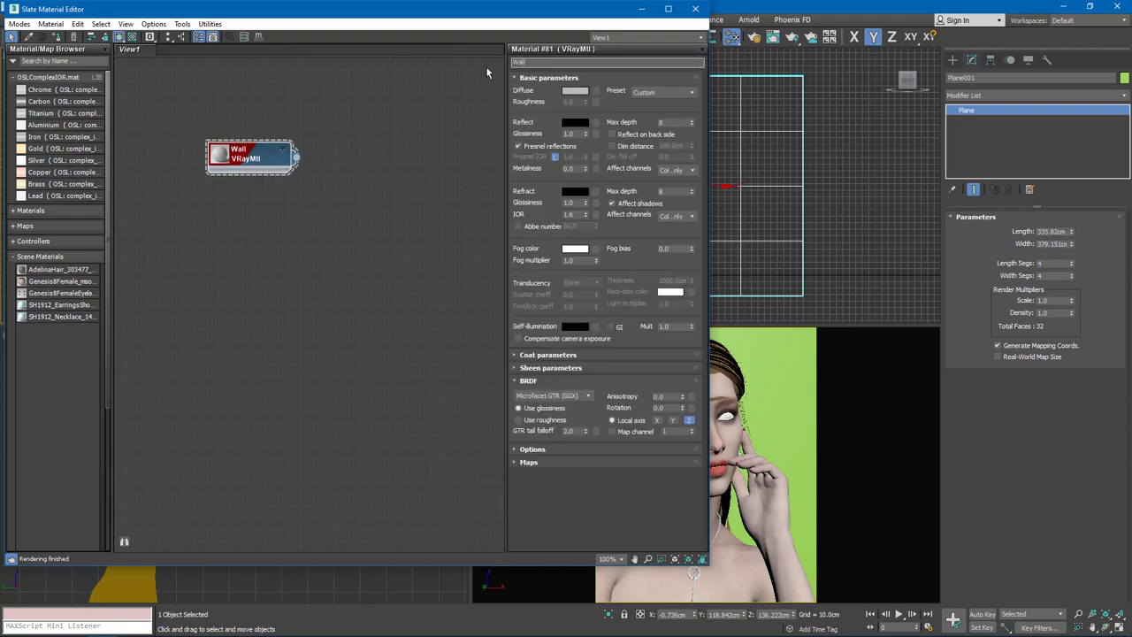
Step: Give the Wall material a dark blue-grey diffuse colour, hex 565F65, and assign it to the background plane
left_click(576, 91)
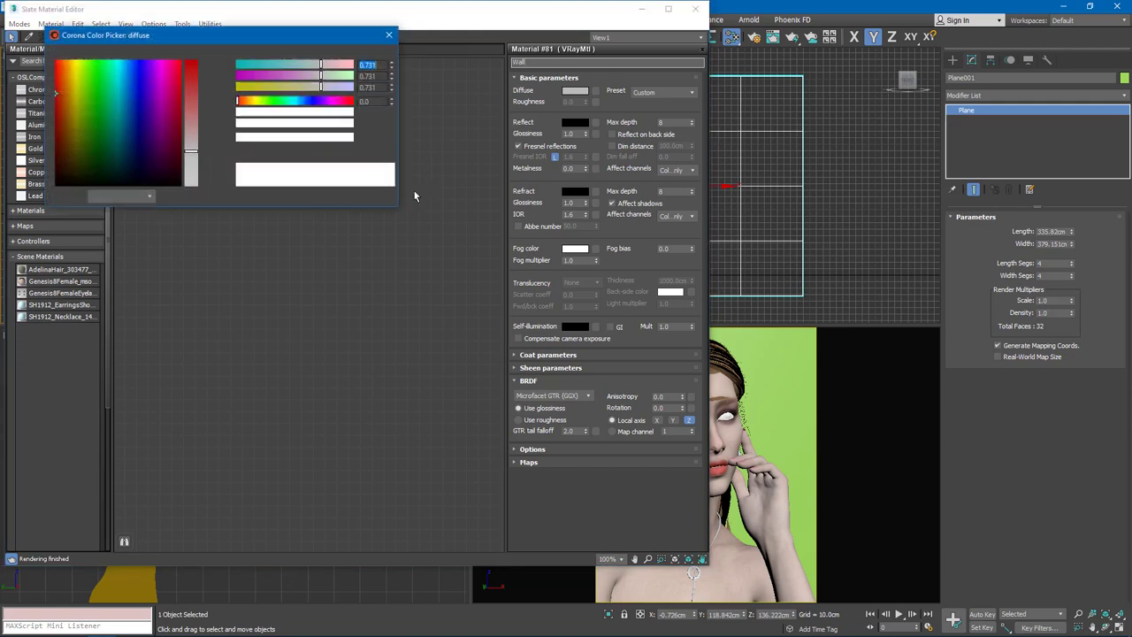
left_click(301, 102)
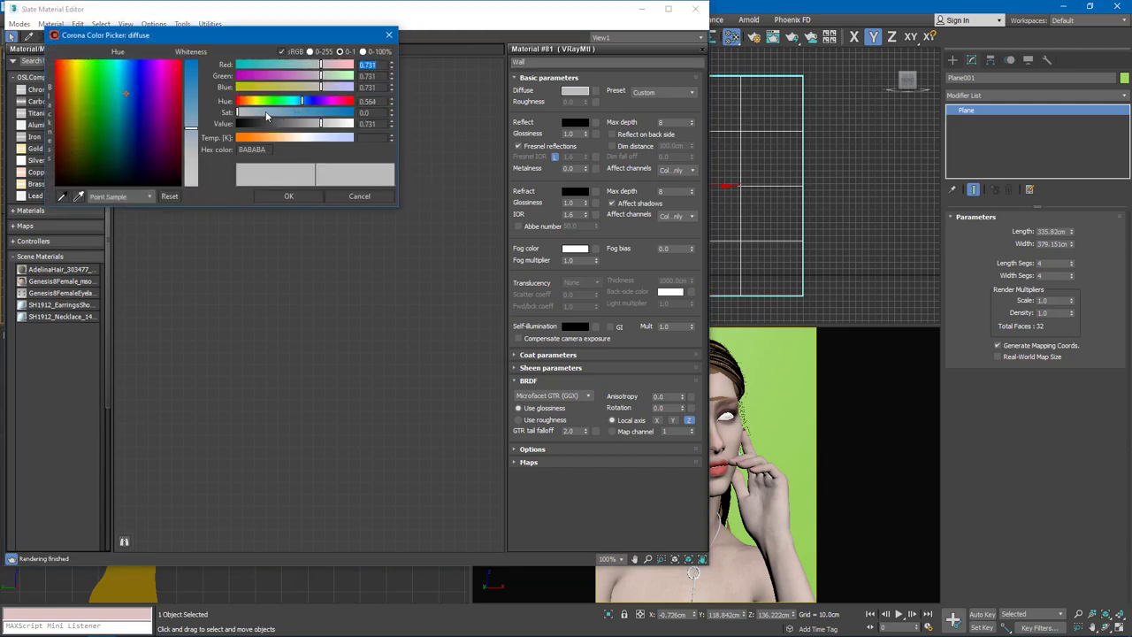
left_click(266, 113)
left_click(260, 112)
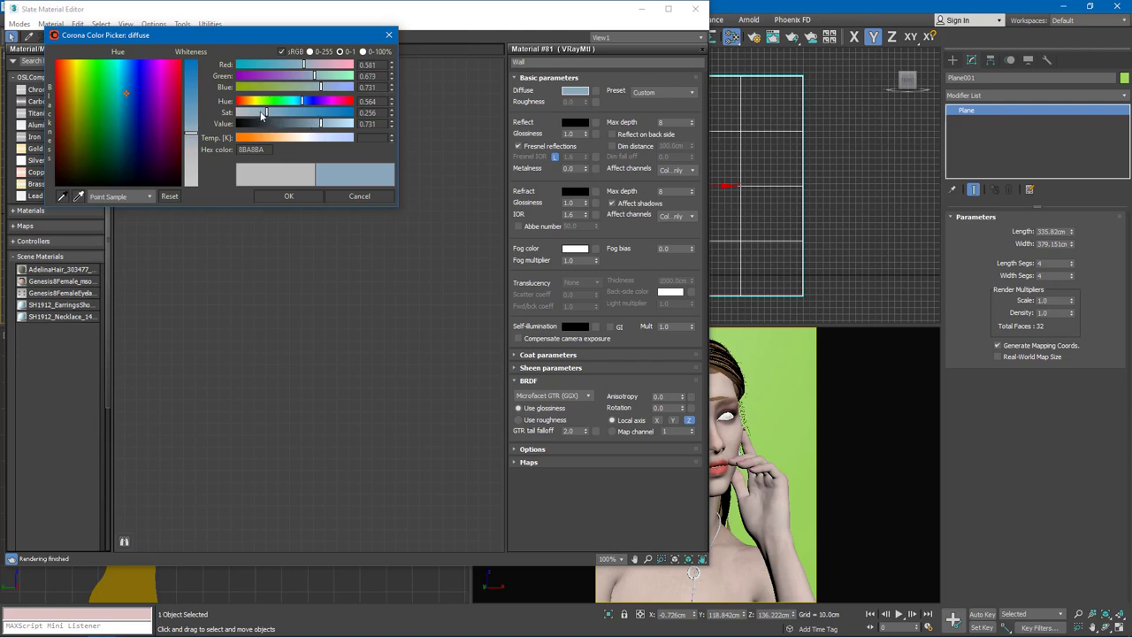
left_click(283, 124)
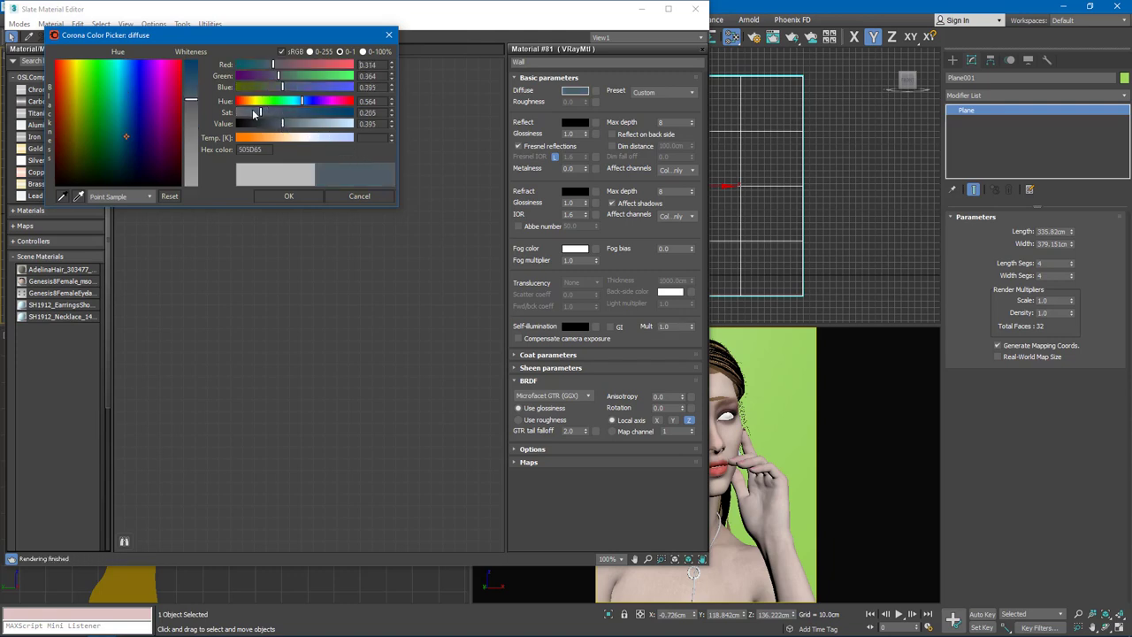
left_click(254, 112)
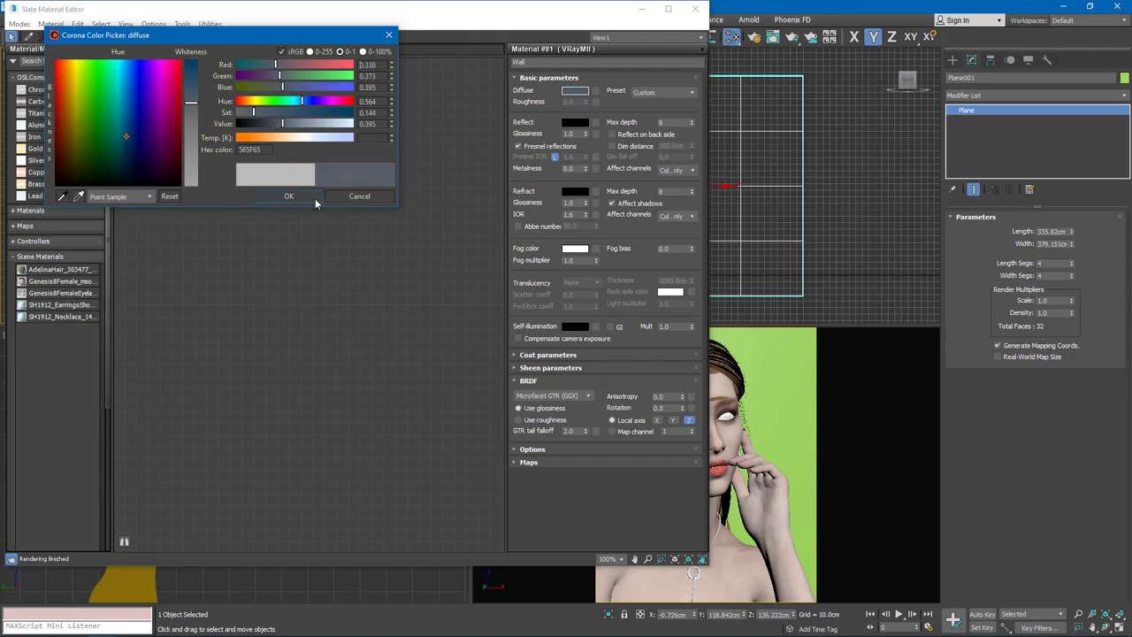
left_click(288, 196)
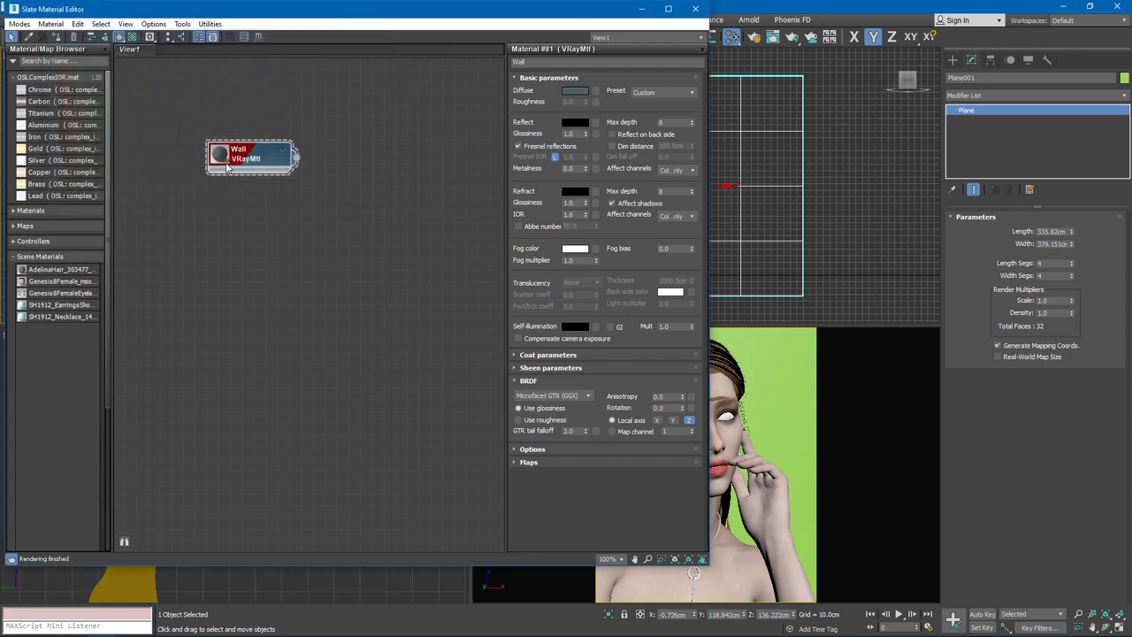
left_click(57, 37)
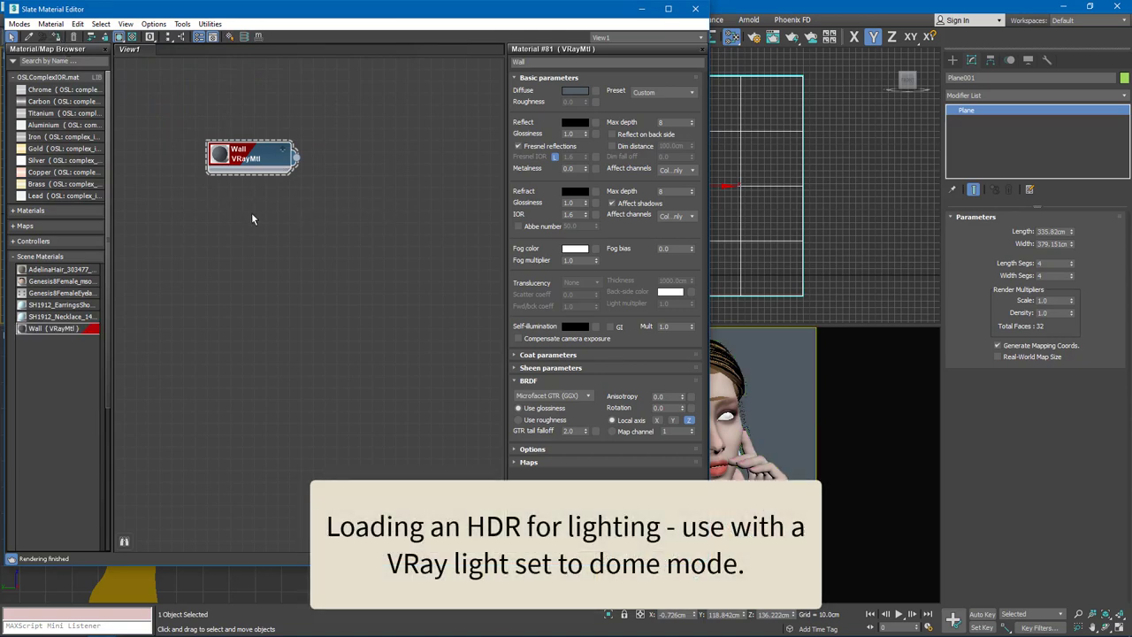
Step: Add a VRayBitmap map below the Wall node and load 14_beerse_kitchen.hdr from the Interior 1 folder into it
right_click(234, 228)
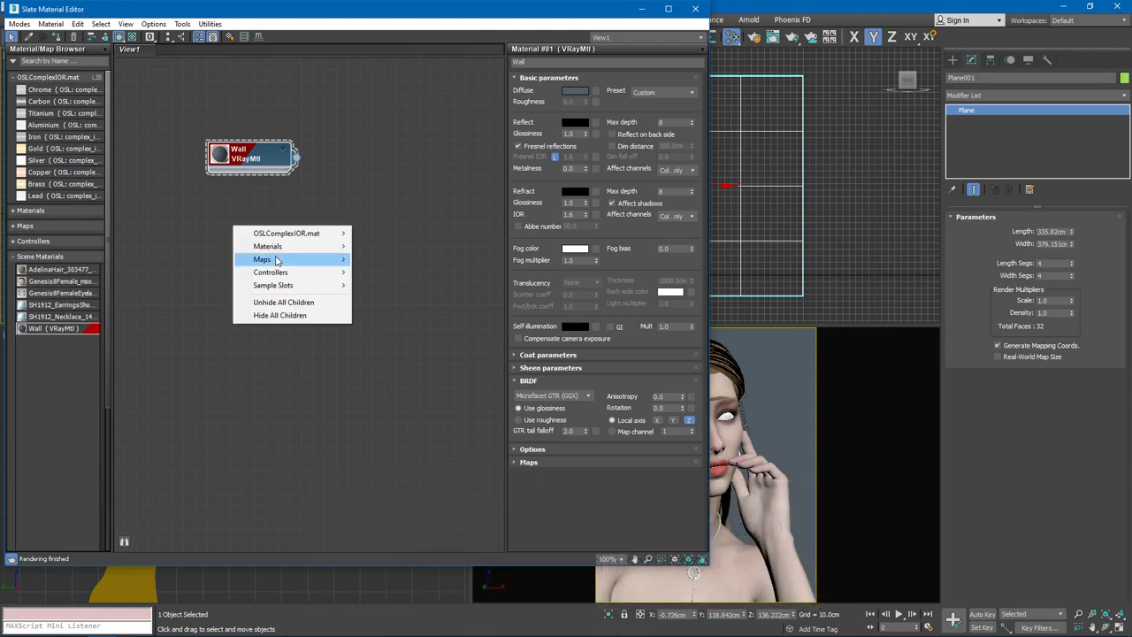
mouse_move(279, 259)
mouse_move(390, 314)
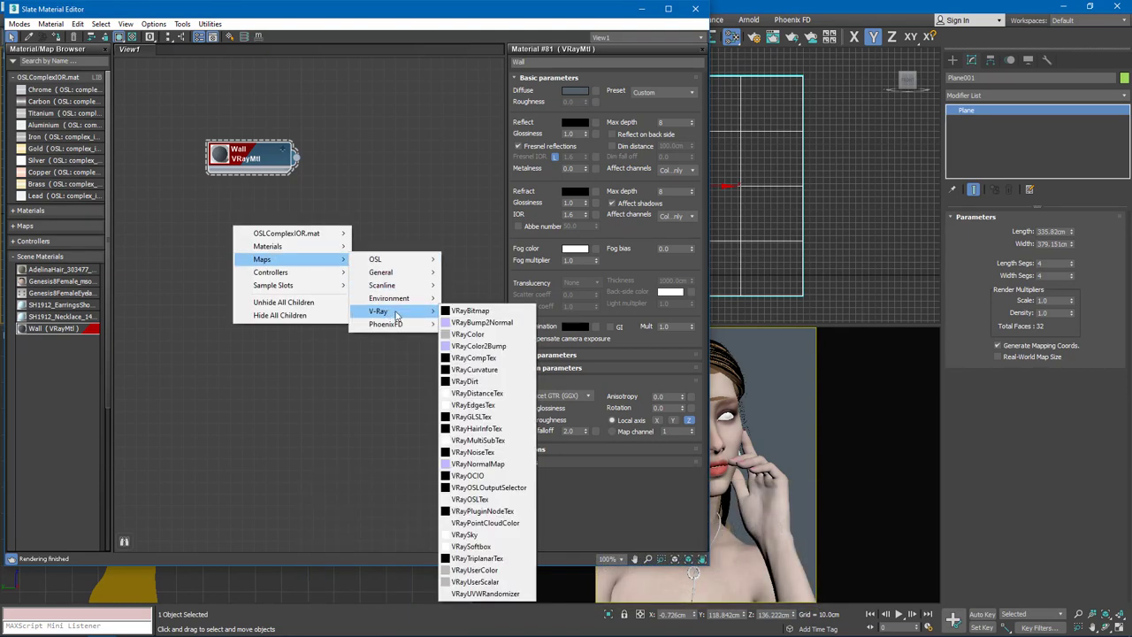
left_click(468, 310)
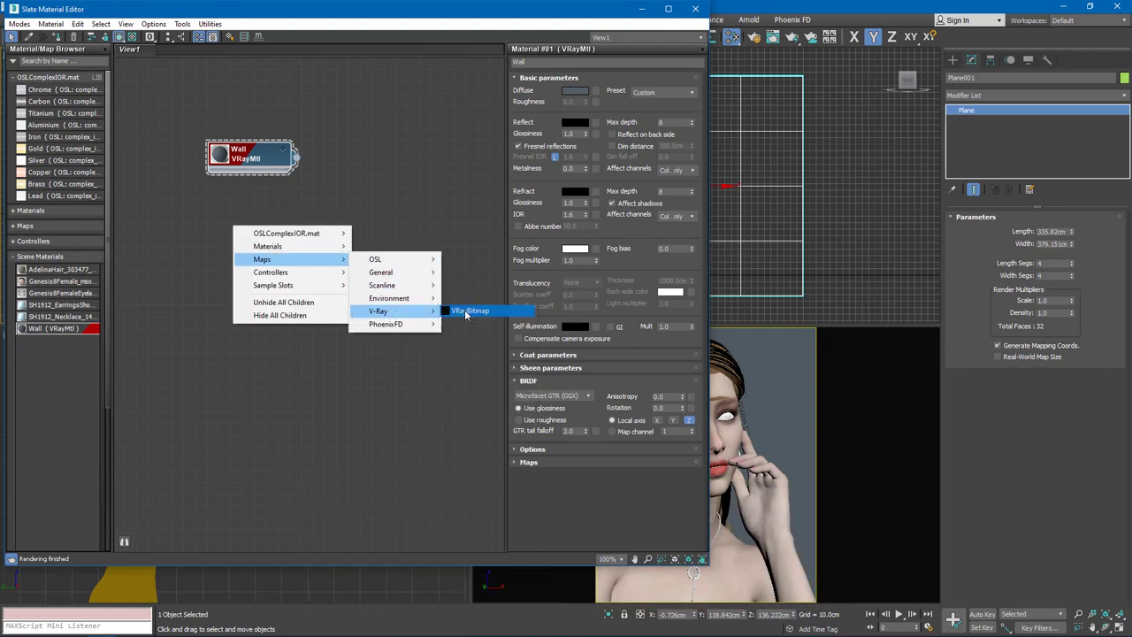
double_click(233, 232)
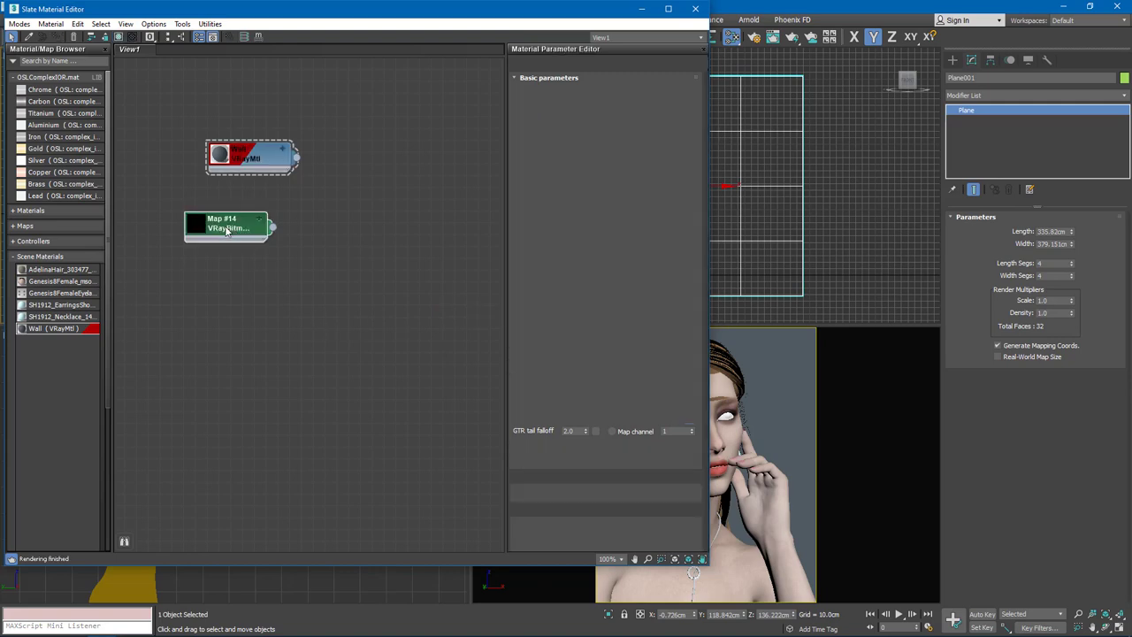
left_click_drag(232, 232, 254, 232)
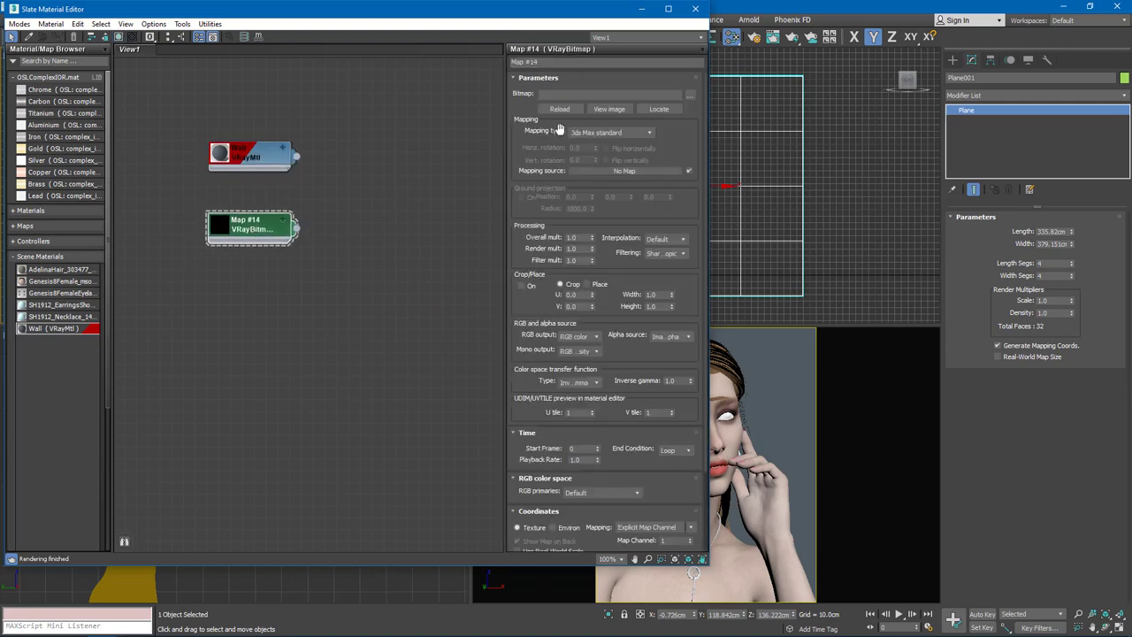
left_click(690, 95)
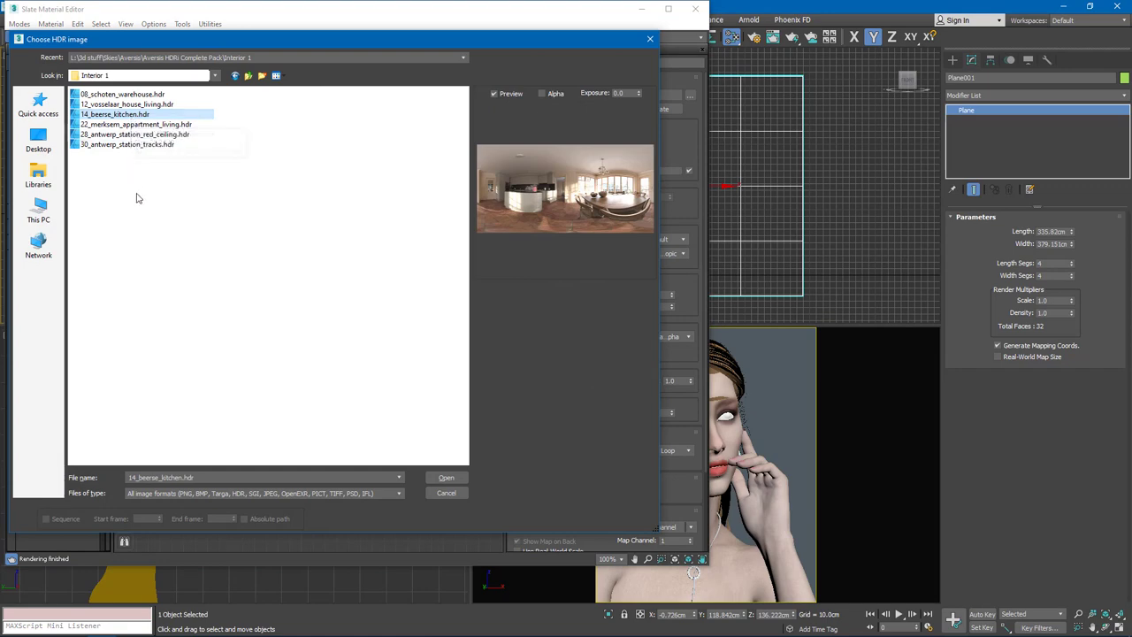
left_click(444, 479)
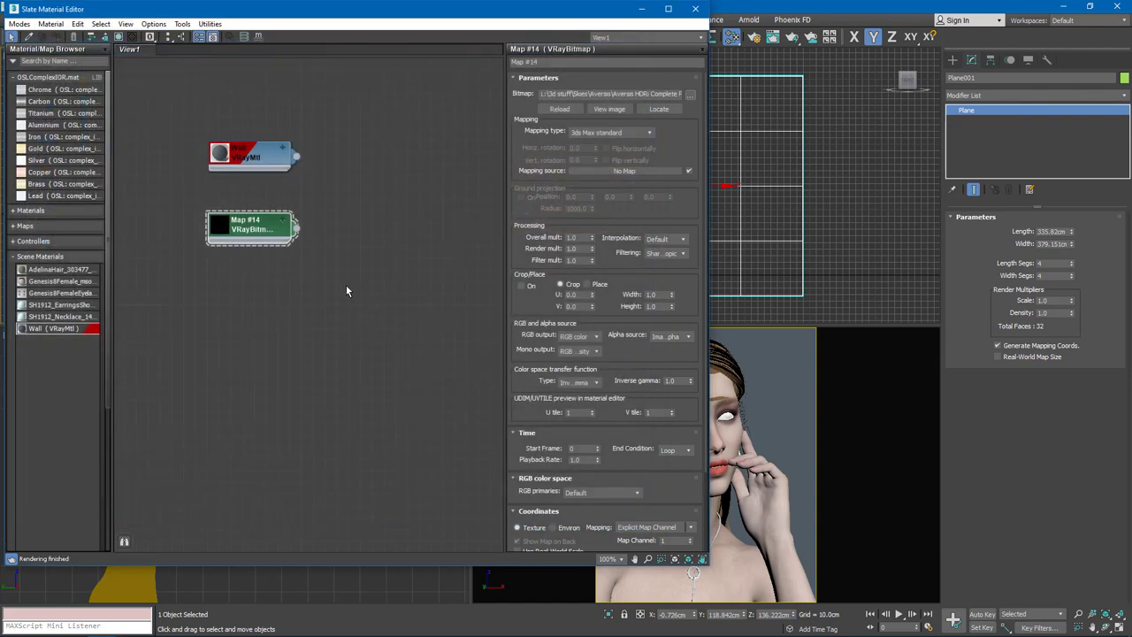
Step: Enlarge the HDR map node's preview and set the map's mapping type to Spherical
double_click(218, 230)
left_click_drag(287, 324, 362, 396)
left_click_drag(276, 228, 275, 204)
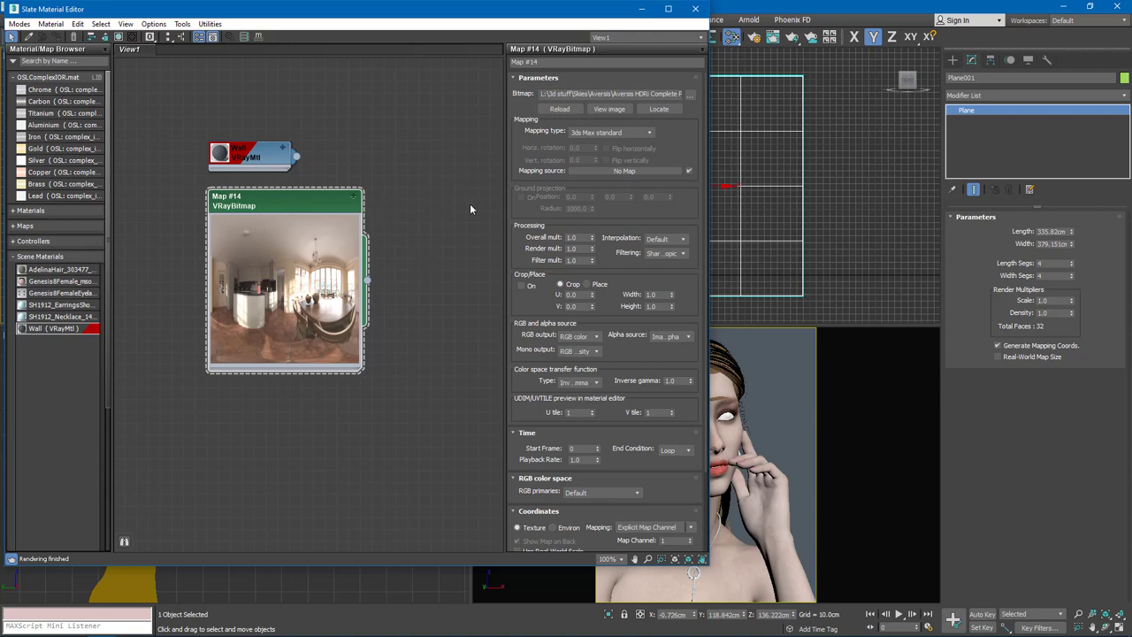
left_click(594, 133)
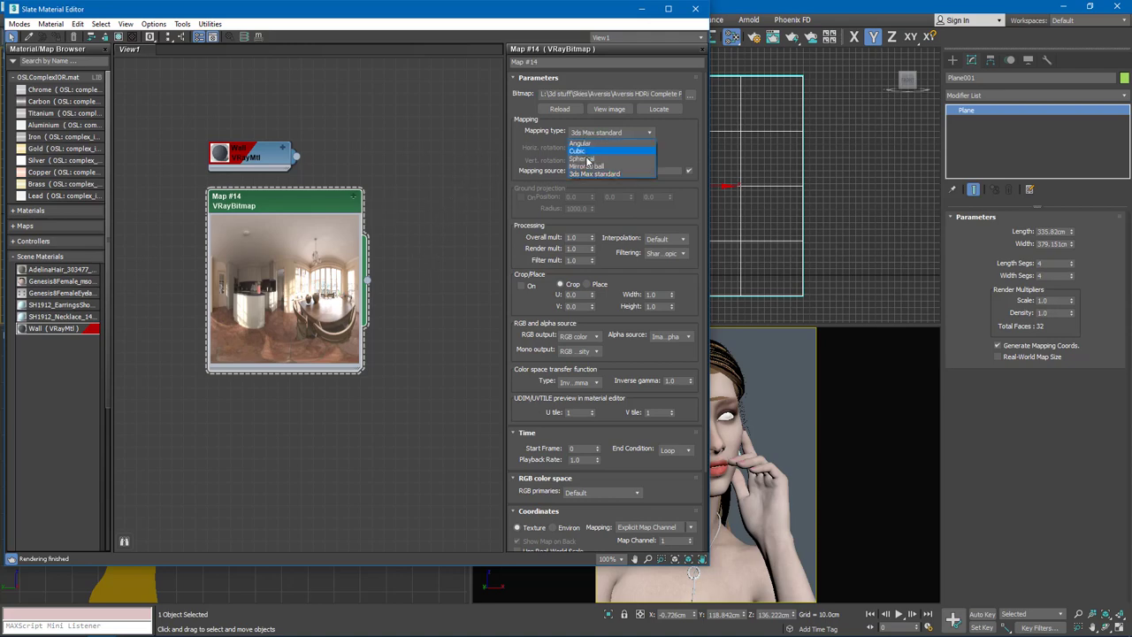
left_click(588, 159)
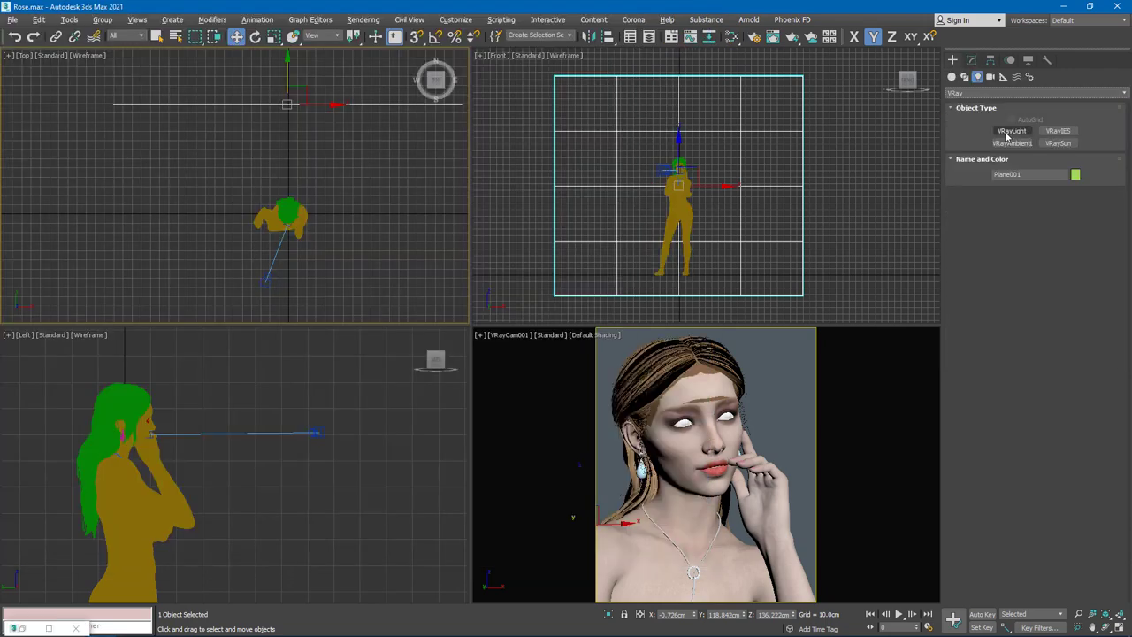
Step: Draw a VRayLight about 38 cm square beside the figure in the Top view and open its parameters
left_click(1010, 131)
left_click_drag(349, 216, 384, 252)
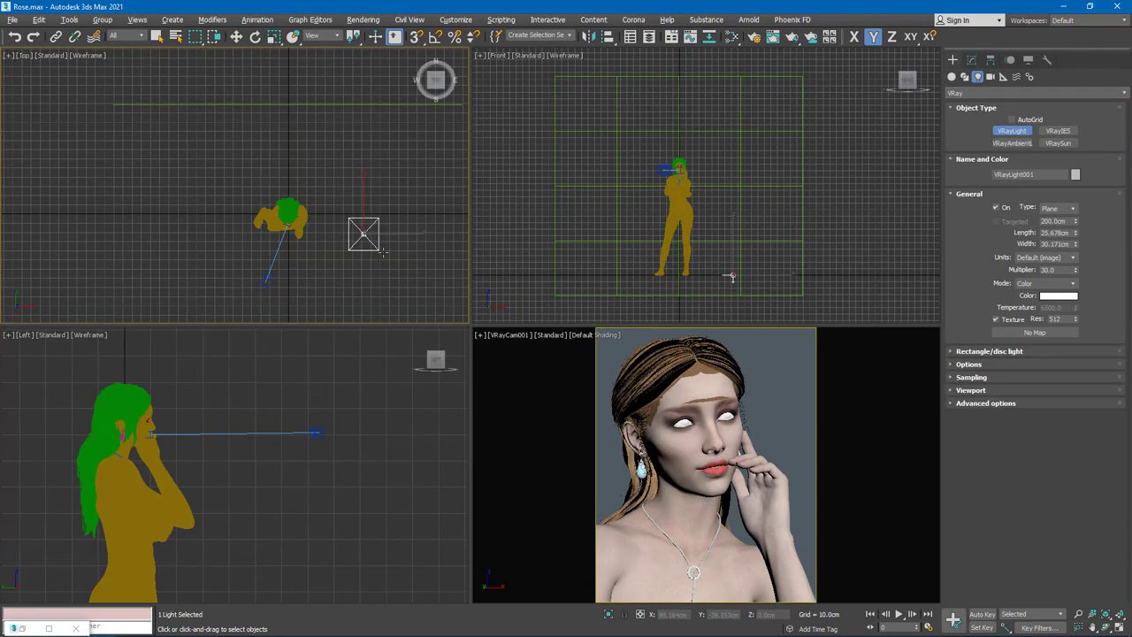
left_click(971, 59)
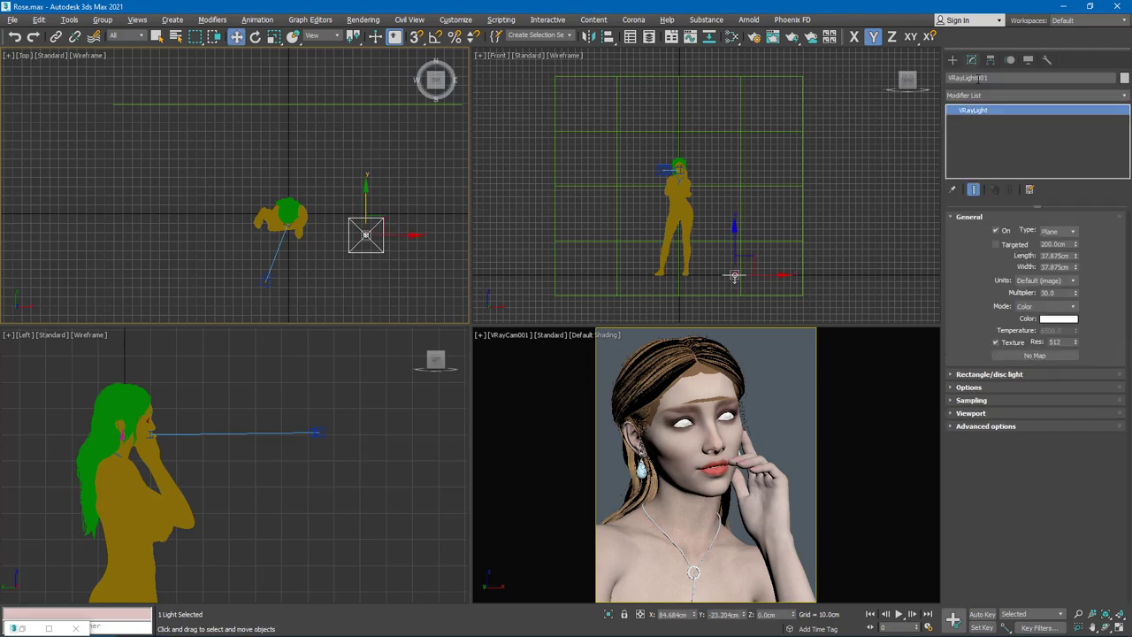
Step: Change the VRayLight's type to Dome and set its multiplier to 1.0
left_click(1058, 231)
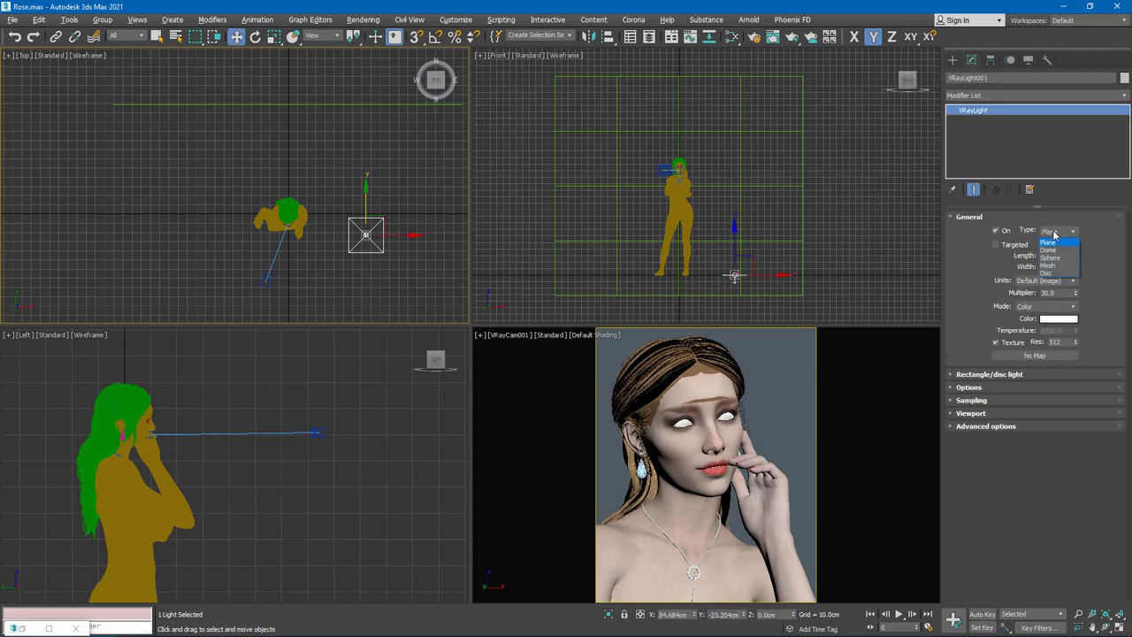
left_click(1048, 254)
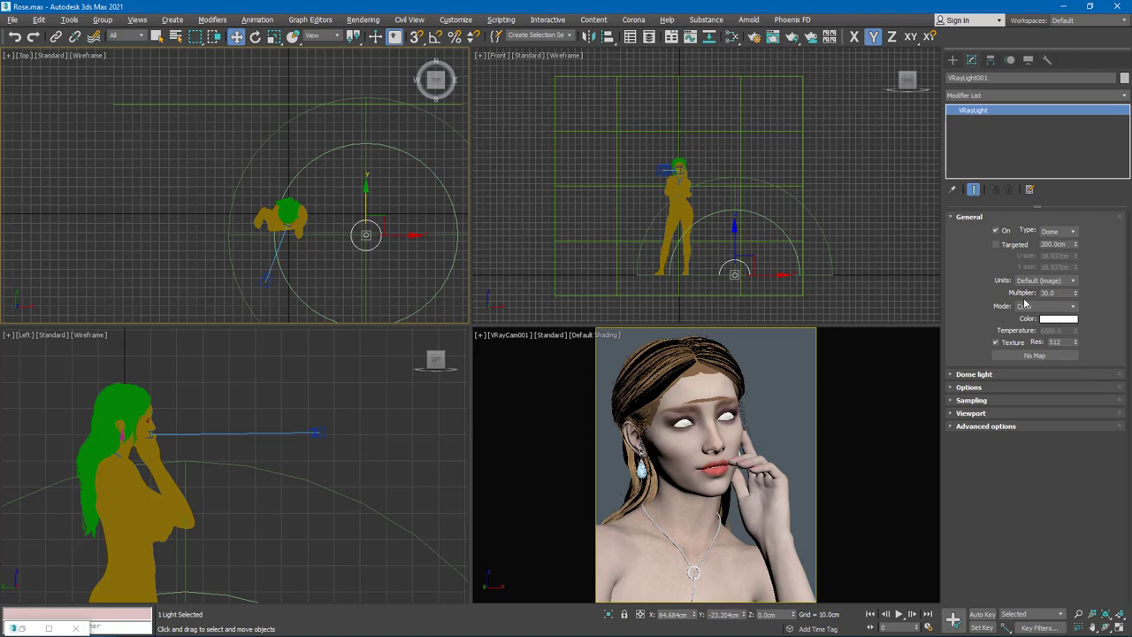
double_click(1059, 293)
Step: Assign the HDR VRayBitmap node to the dome light's texture slot as an instance
left_click(49, 627)
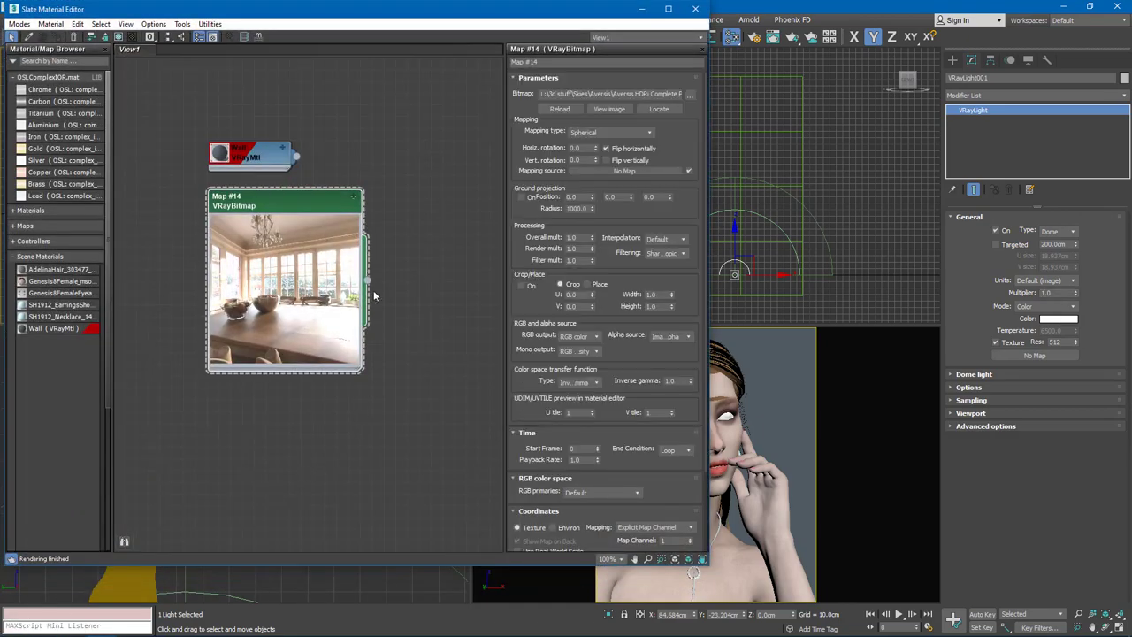
left_click_drag(368, 283, 1030, 355)
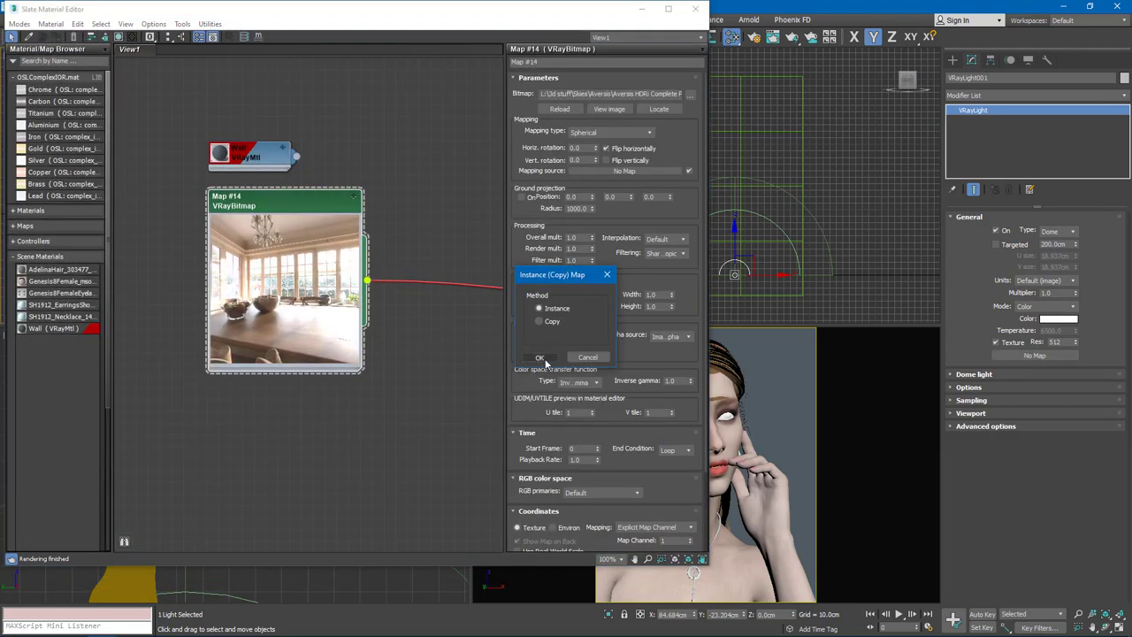
left_click(539, 357)
left_click(643, 9)
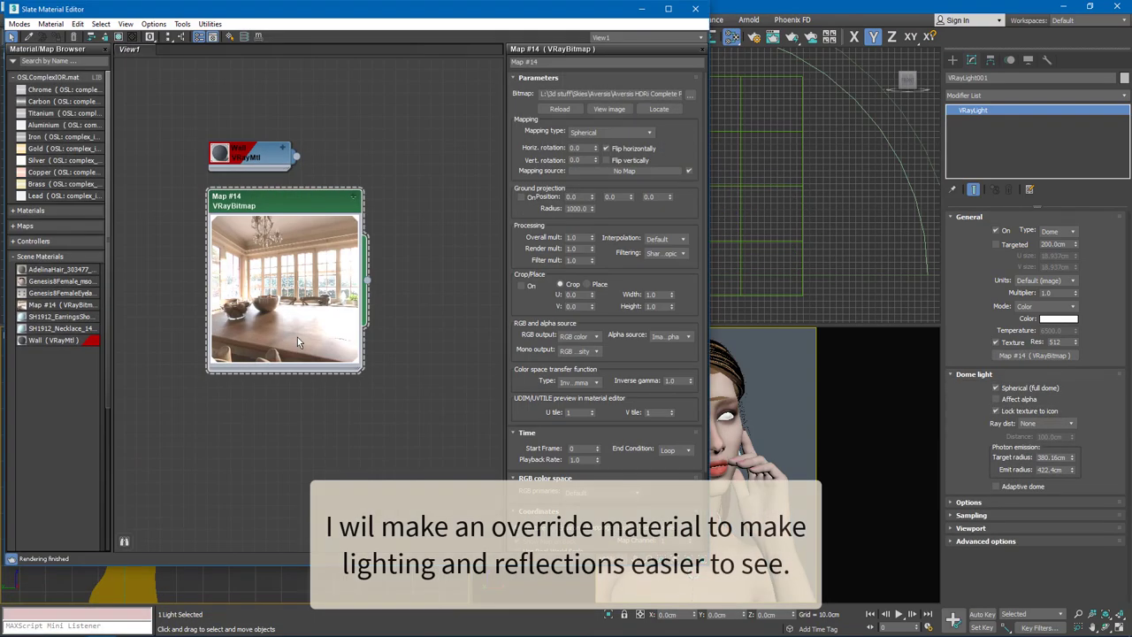
Step: Create a VRayMtl below the HDR map node and name it Override
right_click(239, 399)
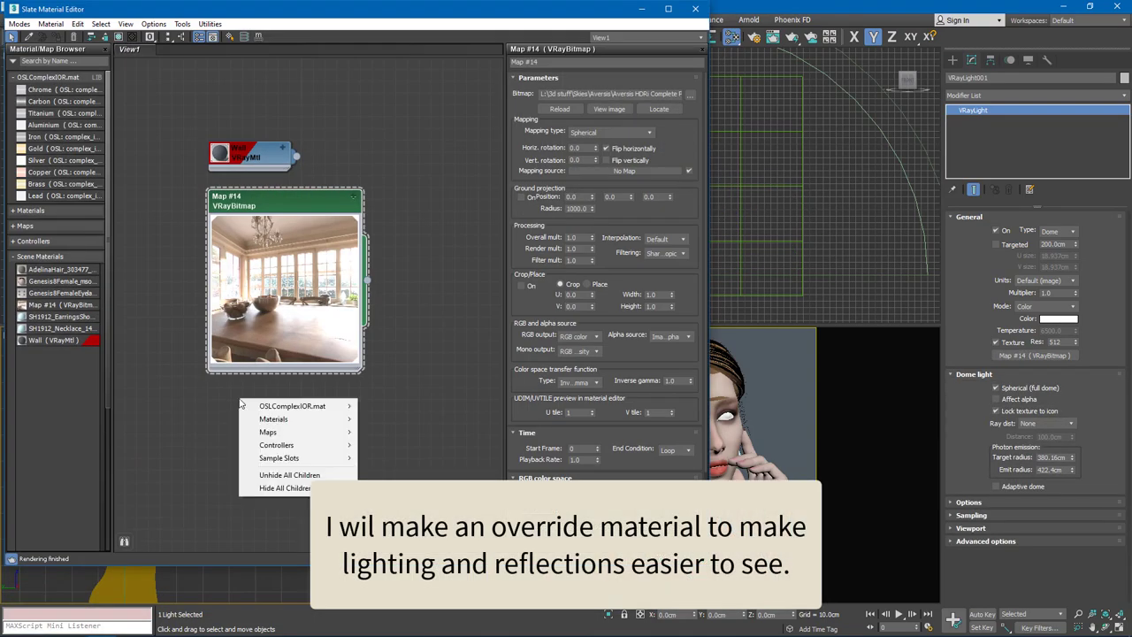
mouse_move(274, 420)
mouse_move(384, 445)
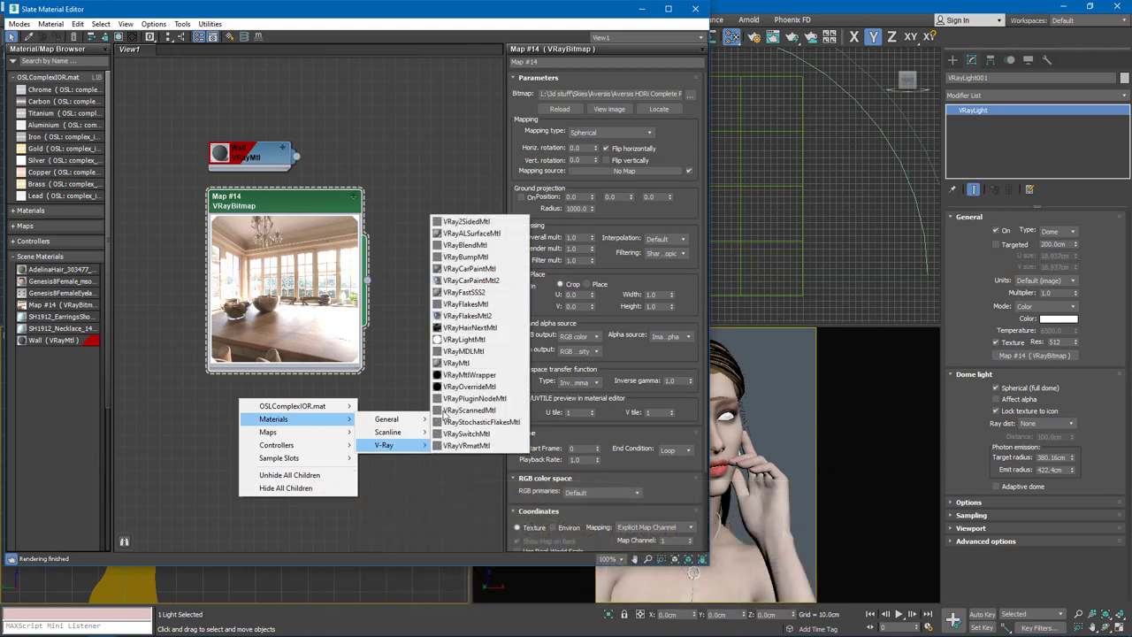
left_click(457, 363)
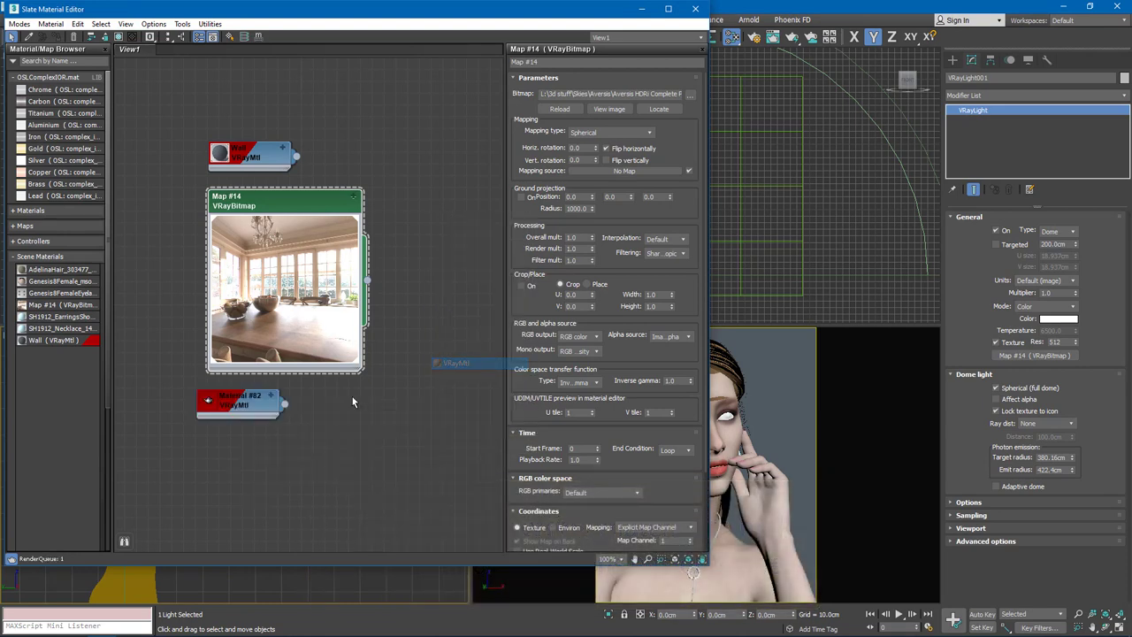
double_click(257, 407)
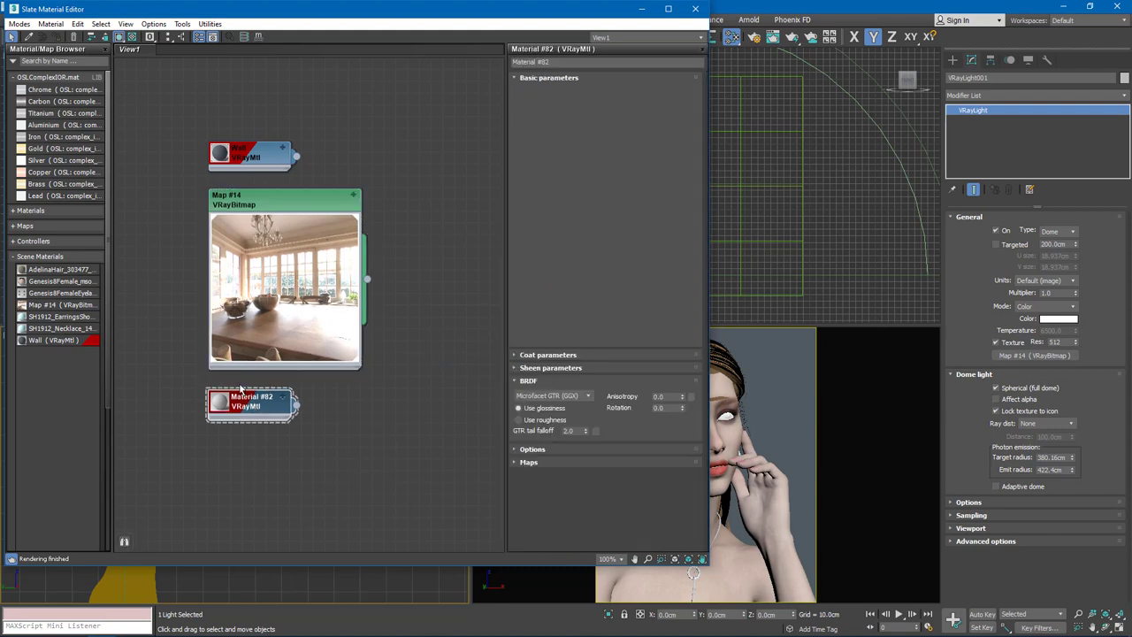
key("ctrl+a")
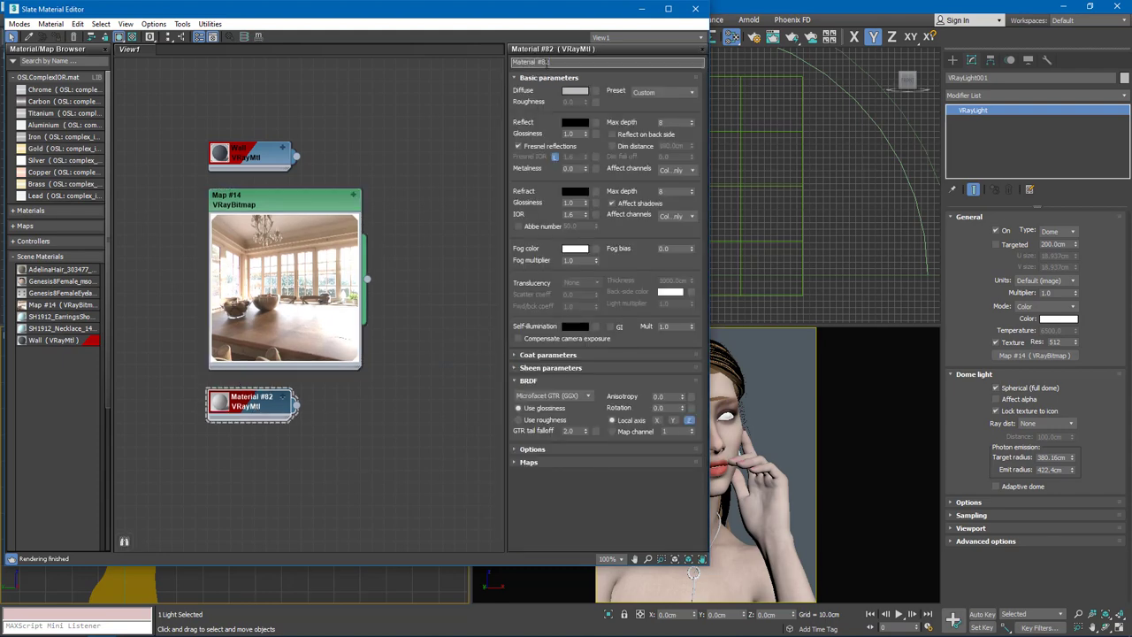
type("Override")
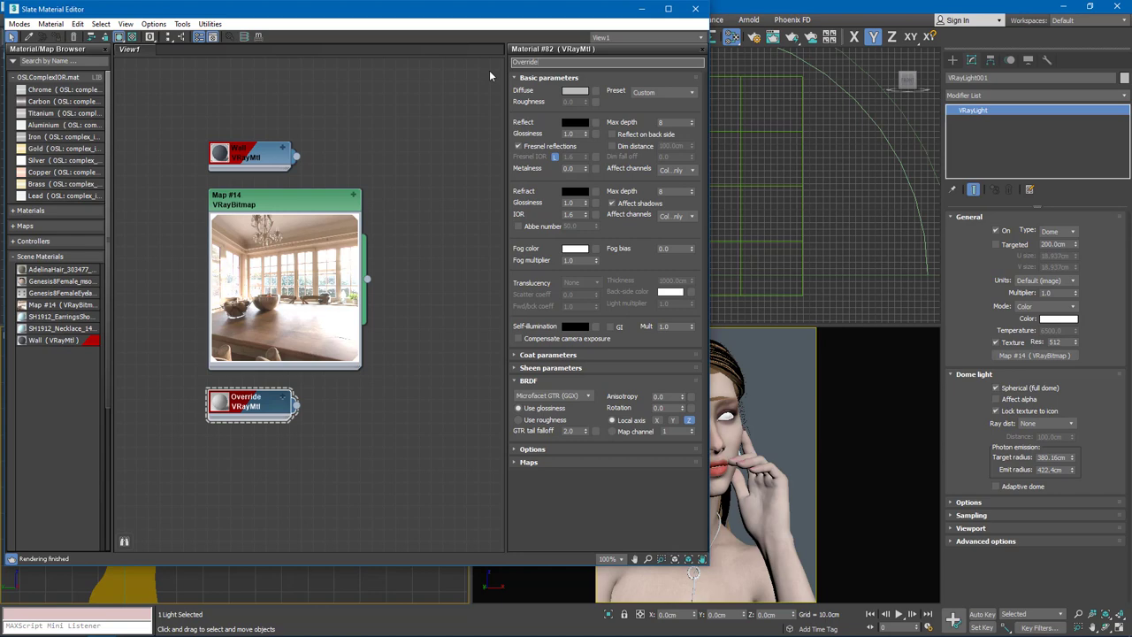
Step: Set the Override material's diffuse colour to a mid grey with value 0.5 and put the material editor away
left_click(576, 92)
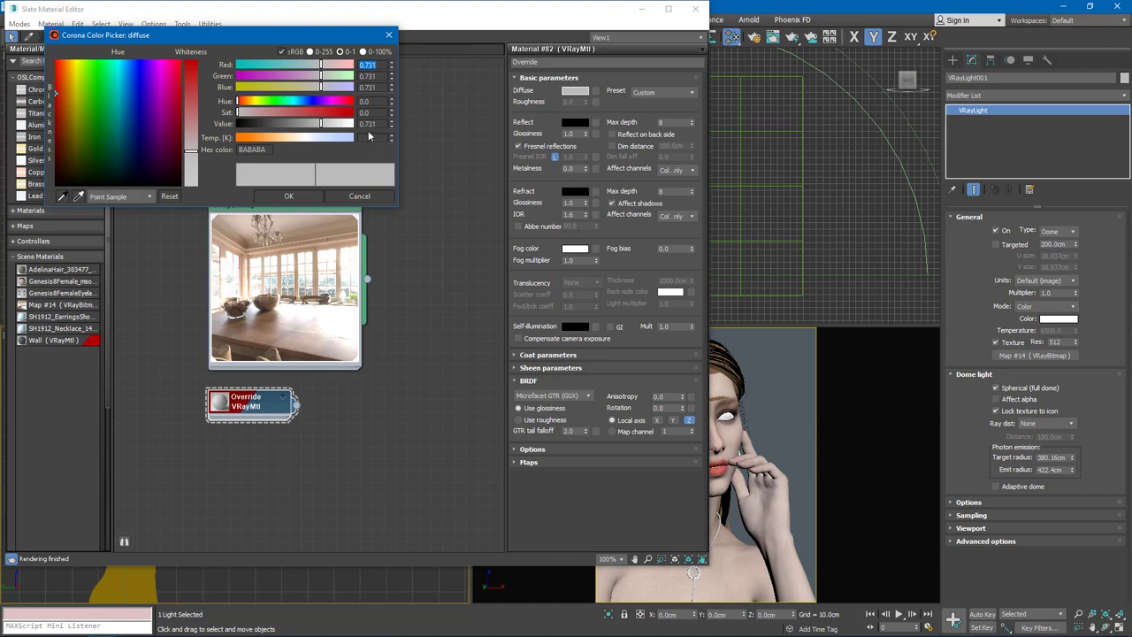
left_click(371, 124)
type("0.5")
left_click(290, 197)
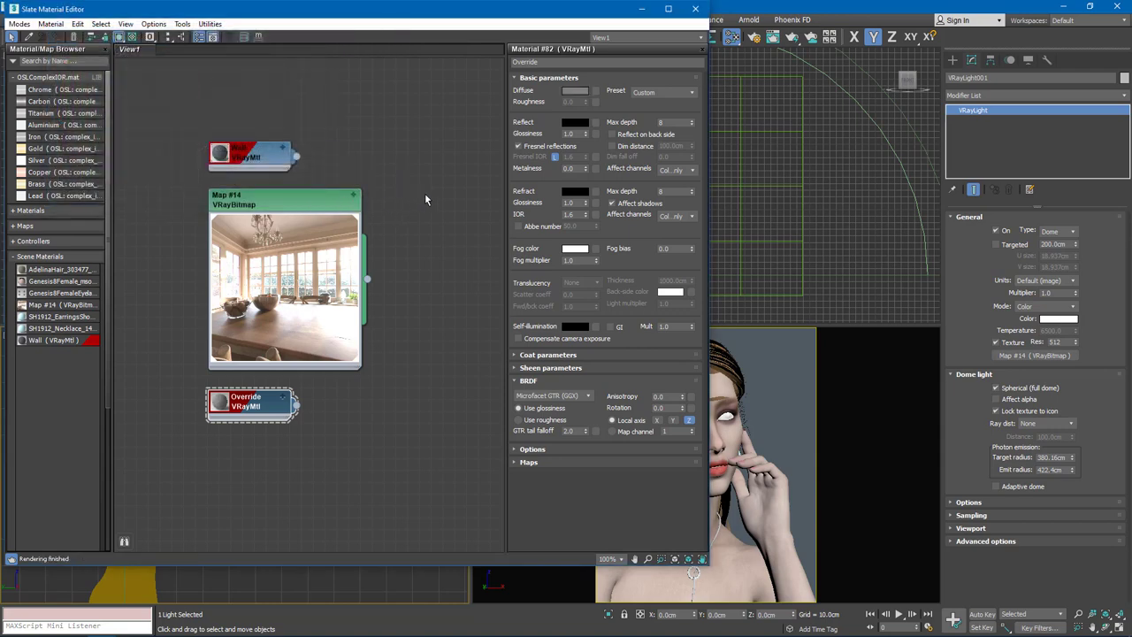
left_click(636, 13)
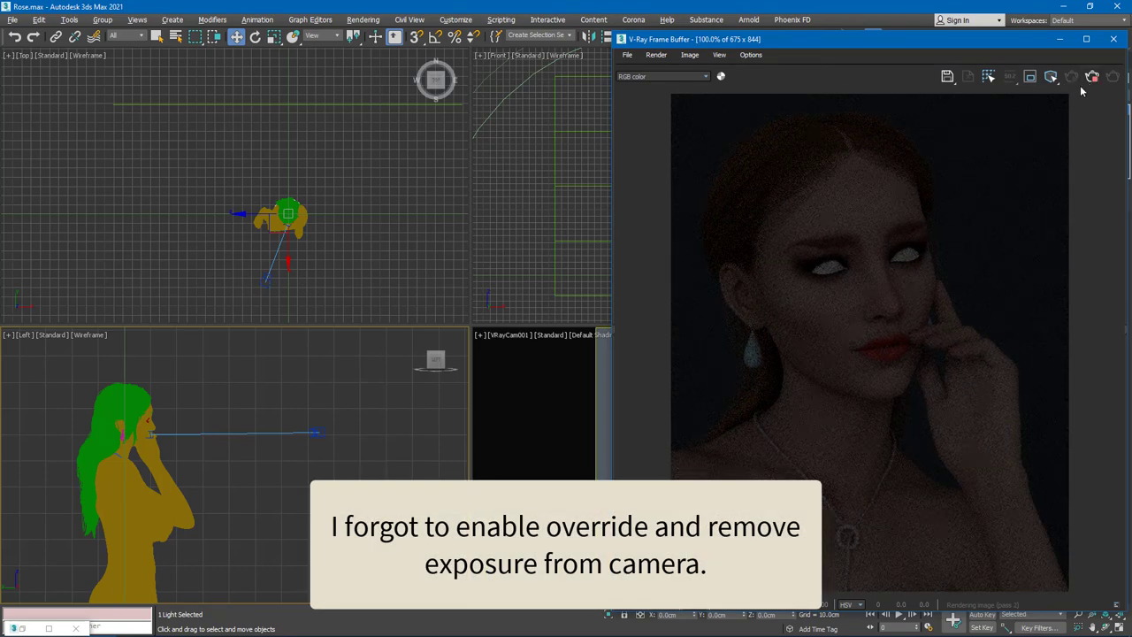
Step: Stop the interactive render, dismiss the V-Ray messages, and shift the frame buffer to uncover the main toolbar
key("Escape")
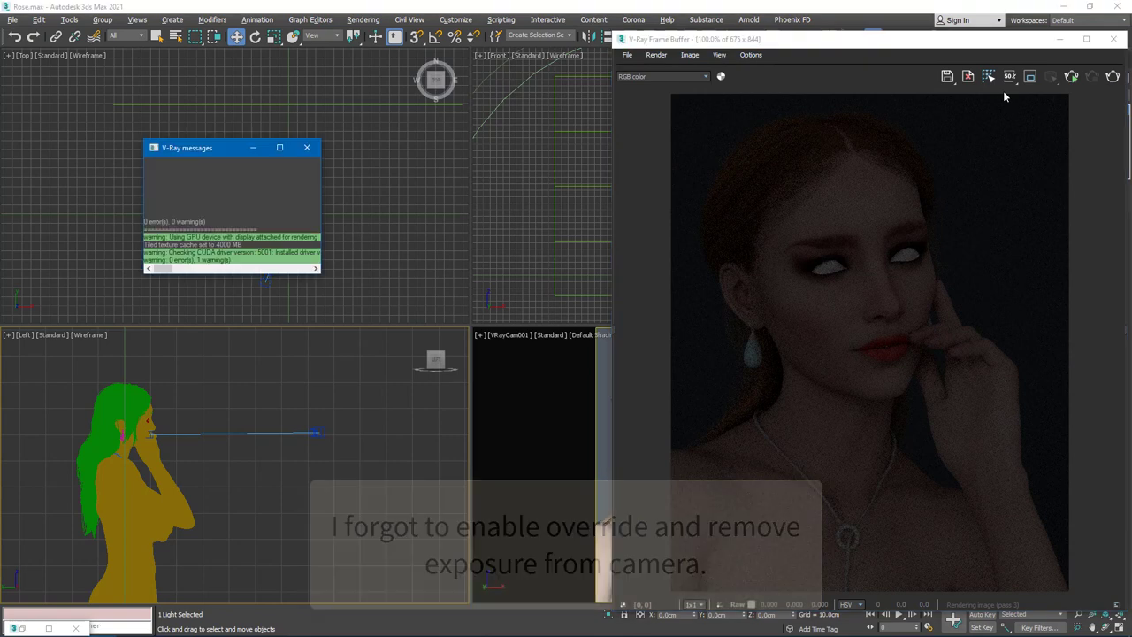
left_click(306, 148)
left_click_drag(964, 44, 966, 61)
Step: Enable the material override in the V-Ray render settings and assign the Override material to it as an instance
left_click(754, 37)
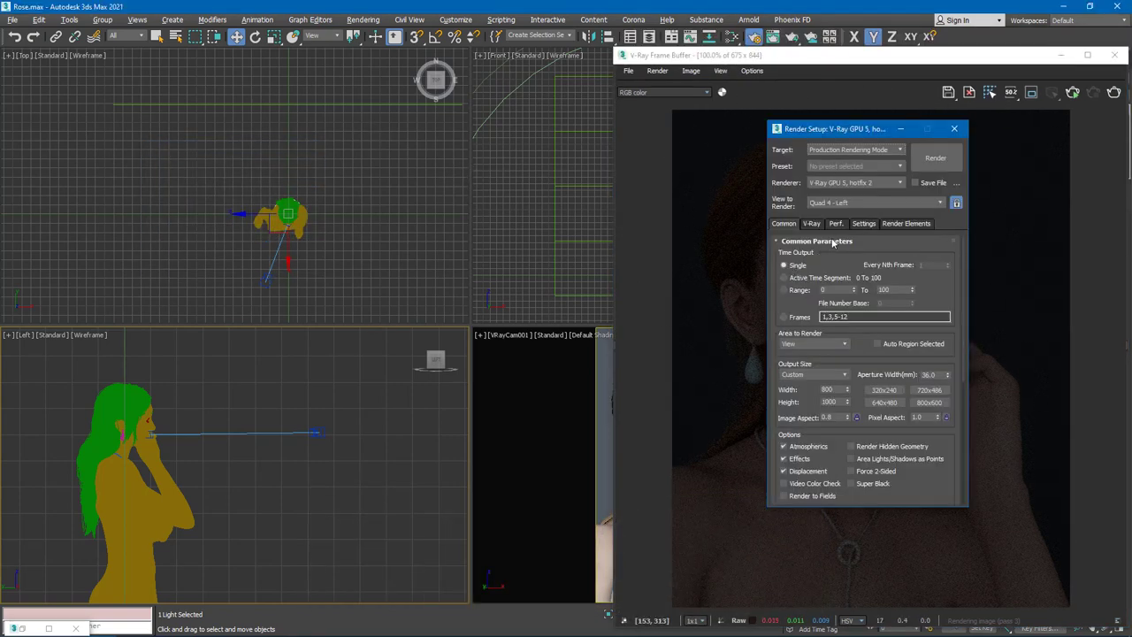
left_click(863, 224)
left_click(814, 224)
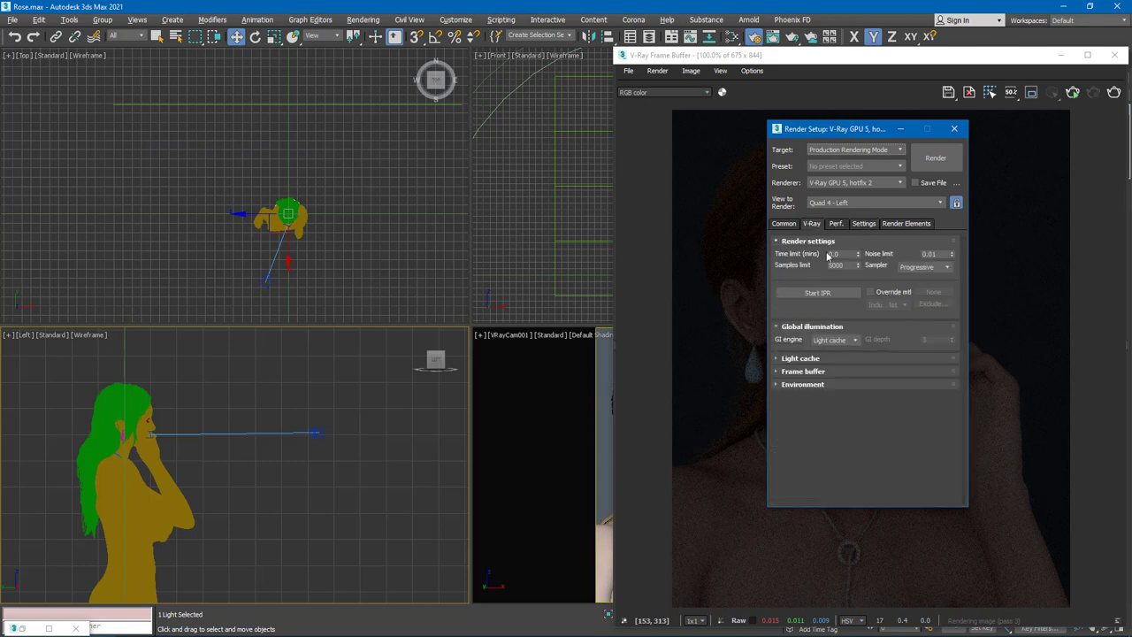
left_click(868, 292)
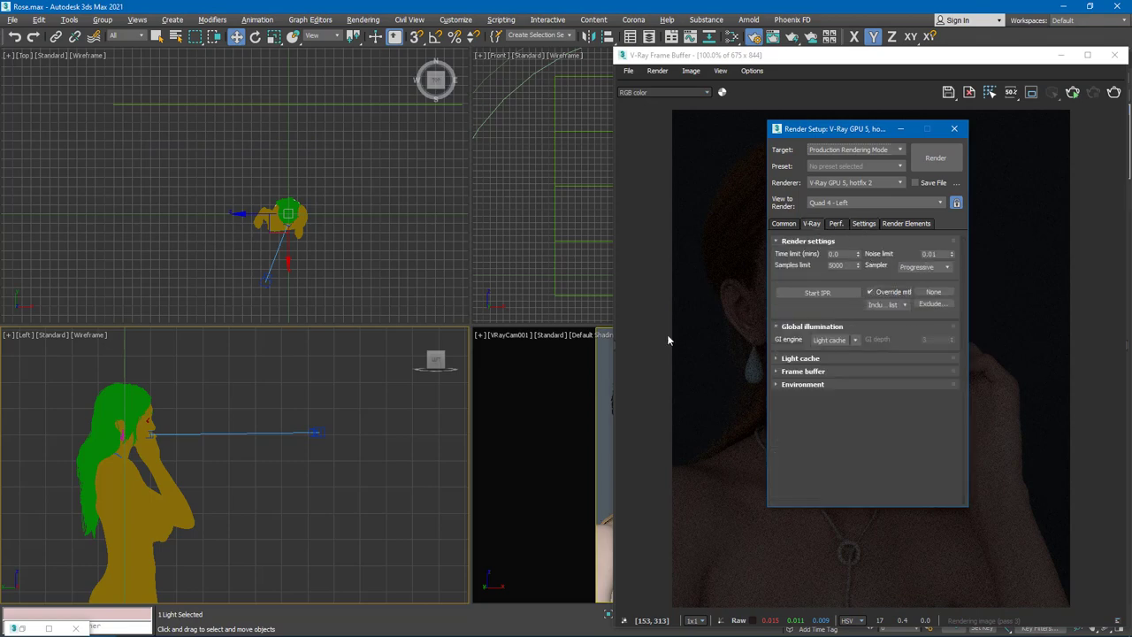
left_click(34, 632)
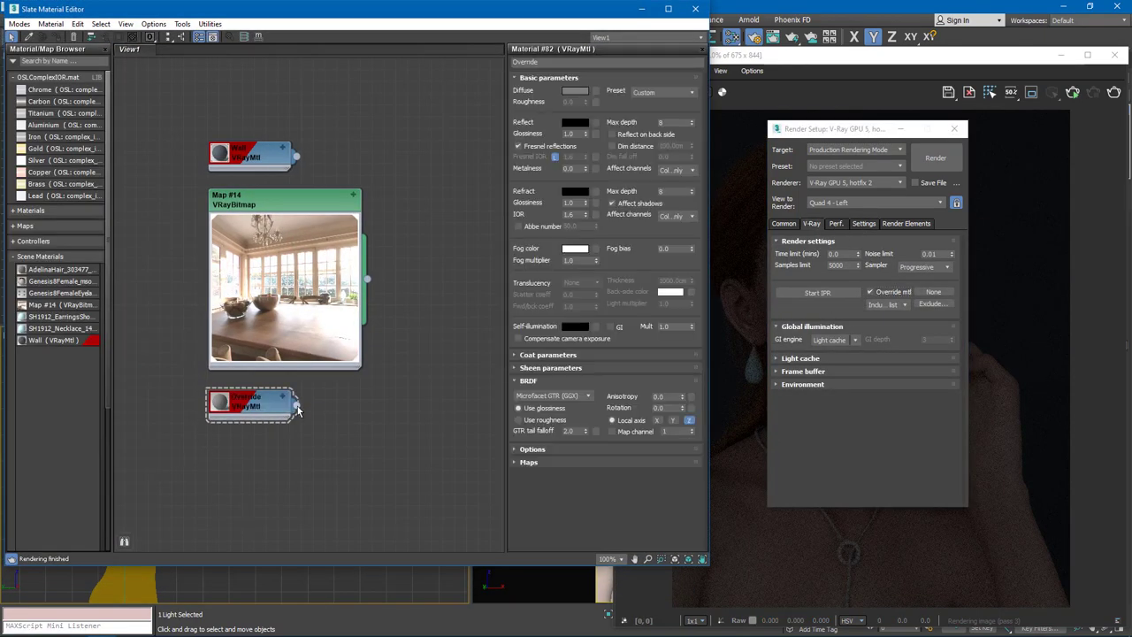
left_click_drag(297, 406, 930, 293)
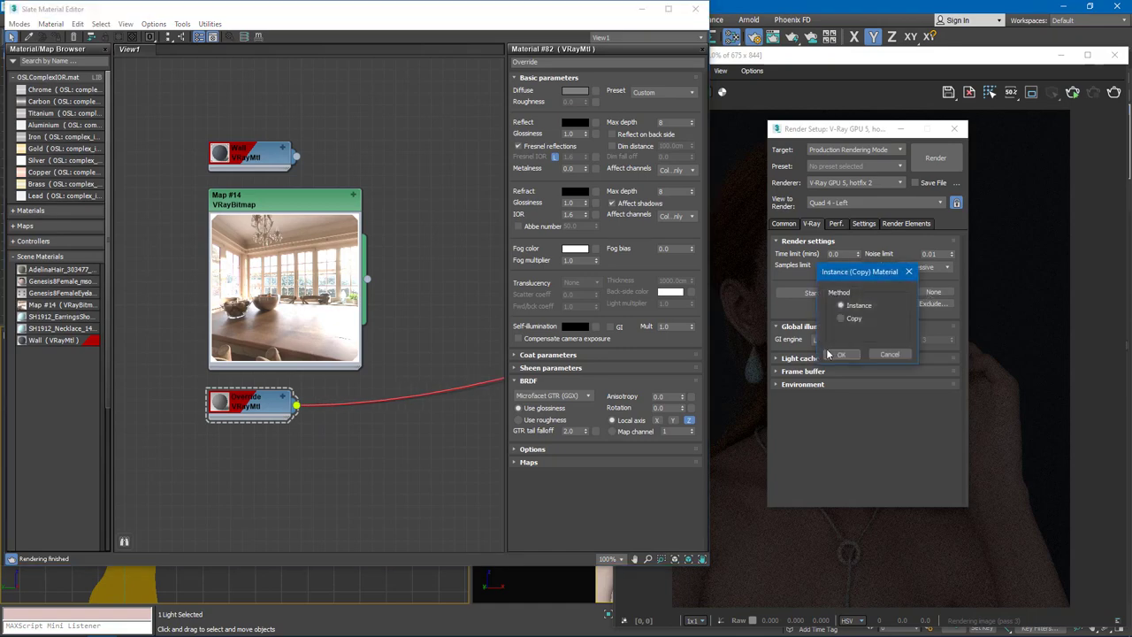
left_click(832, 357)
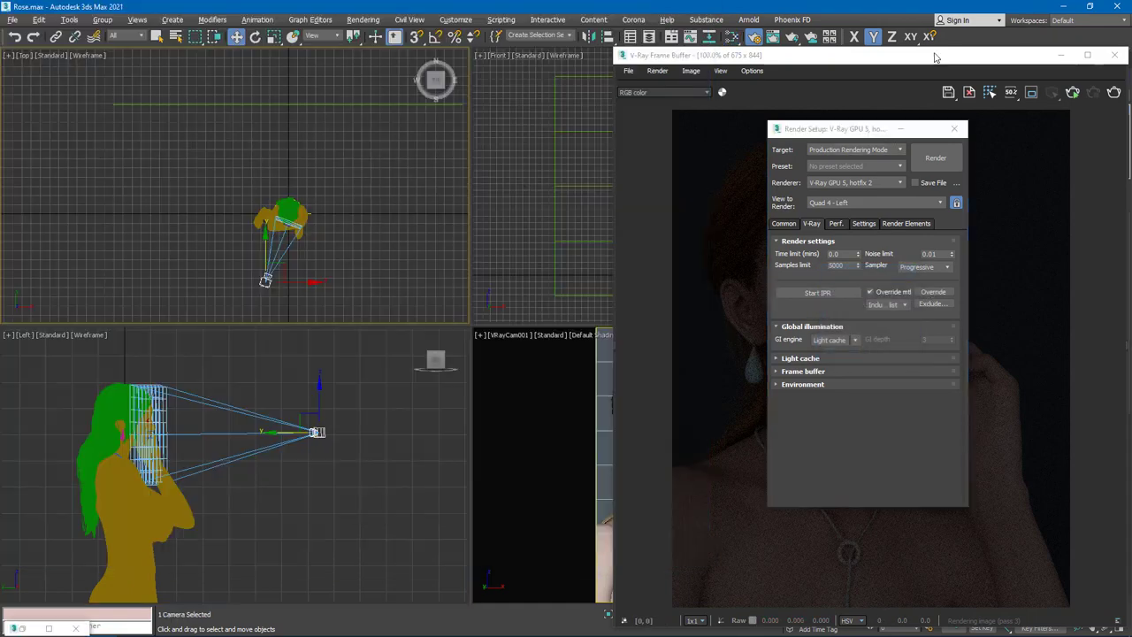
Step: Close the render settings and turn off exposure on the VRay physical camera
left_click_drag(935, 55, 726, 52)
left_click(955, 131)
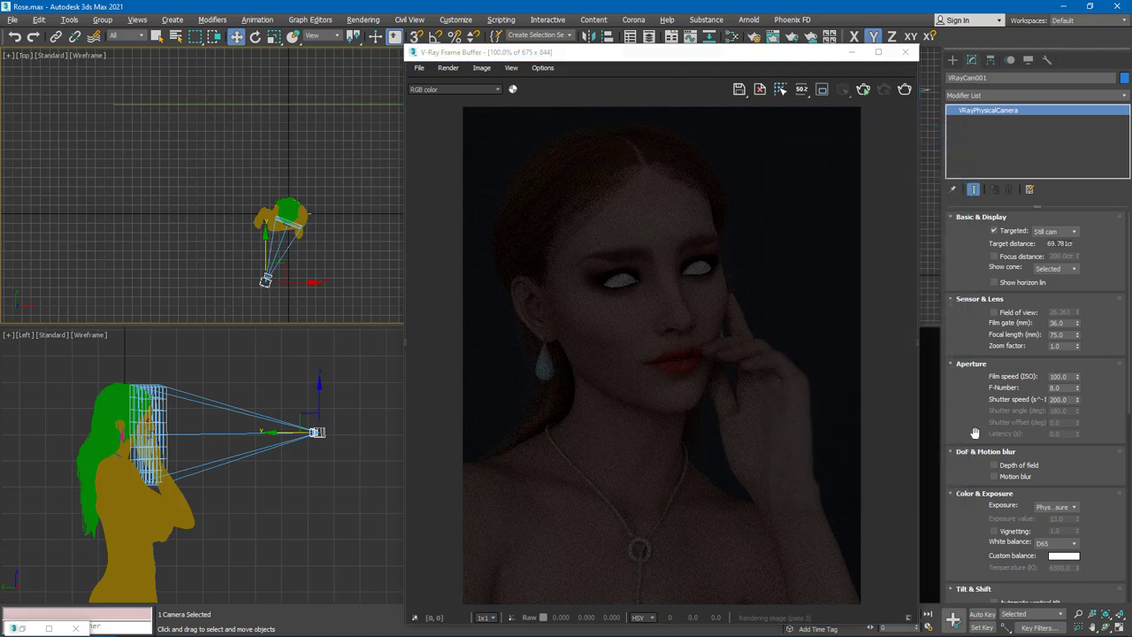
left_click(1044, 509)
left_click(1045, 517)
left_click_drag(752, 55, 954, 40)
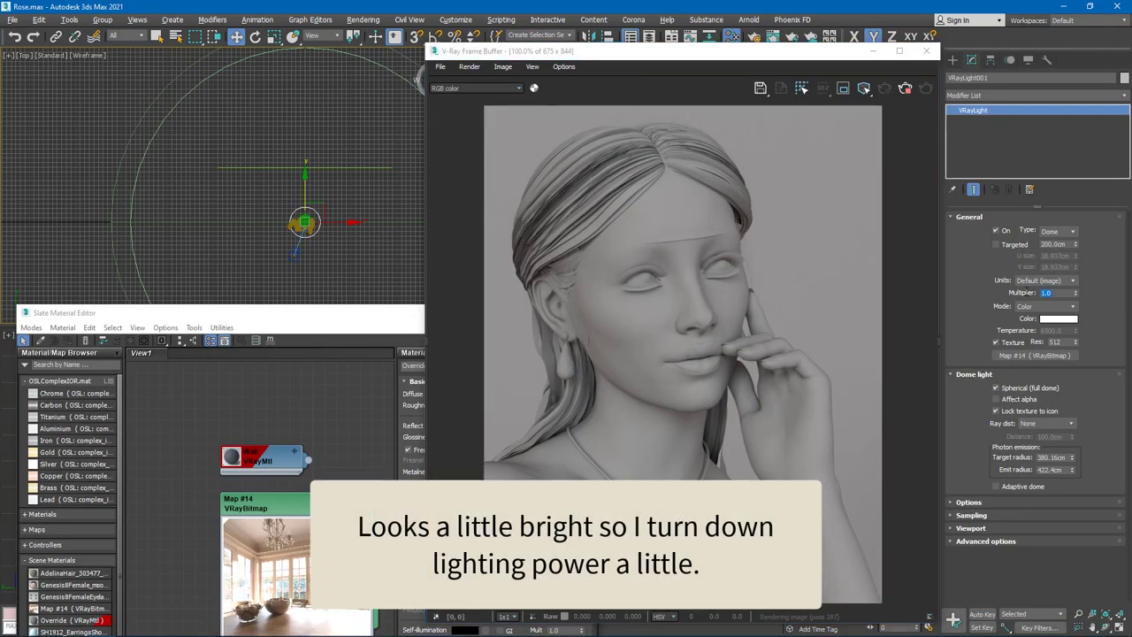
Step: Lower the dome light's multiplier to 0.8
left_click(1051, 292)
key("Return")
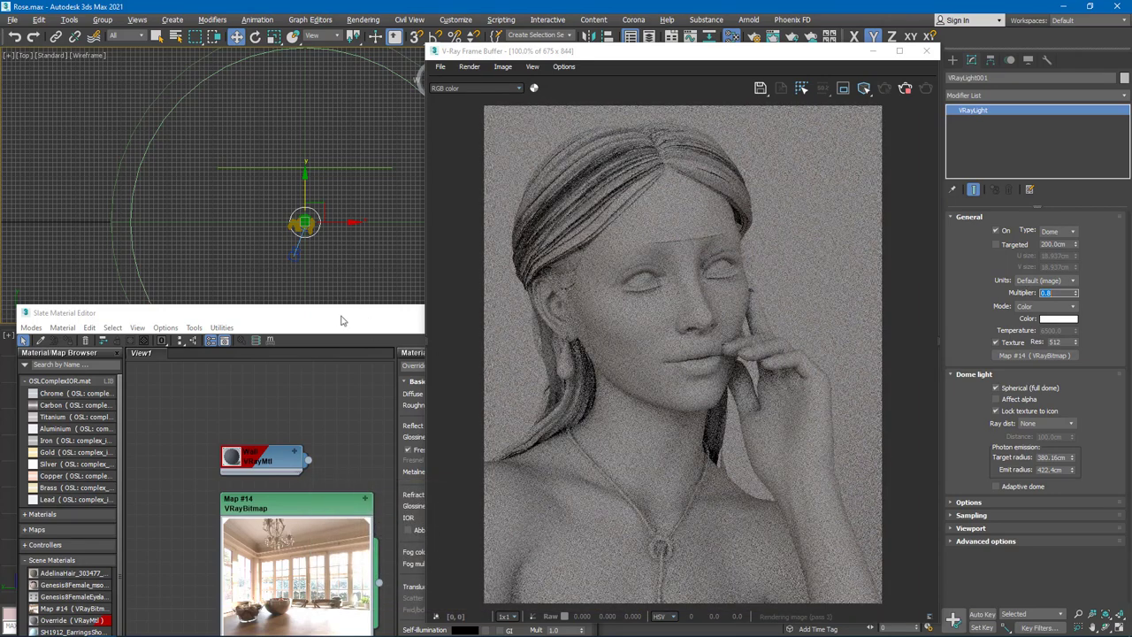
Step: Set the Override material's diffuse colour to black and its reflection colour to white
left_click_drag(343, 320, 219, 106)
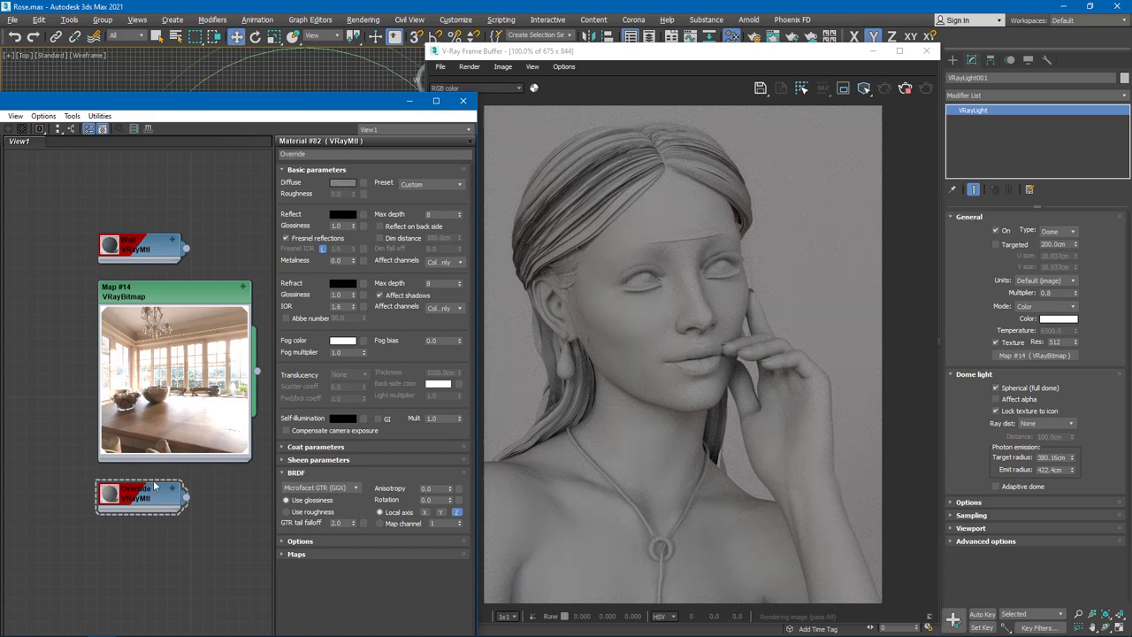
left_click(337, 181)
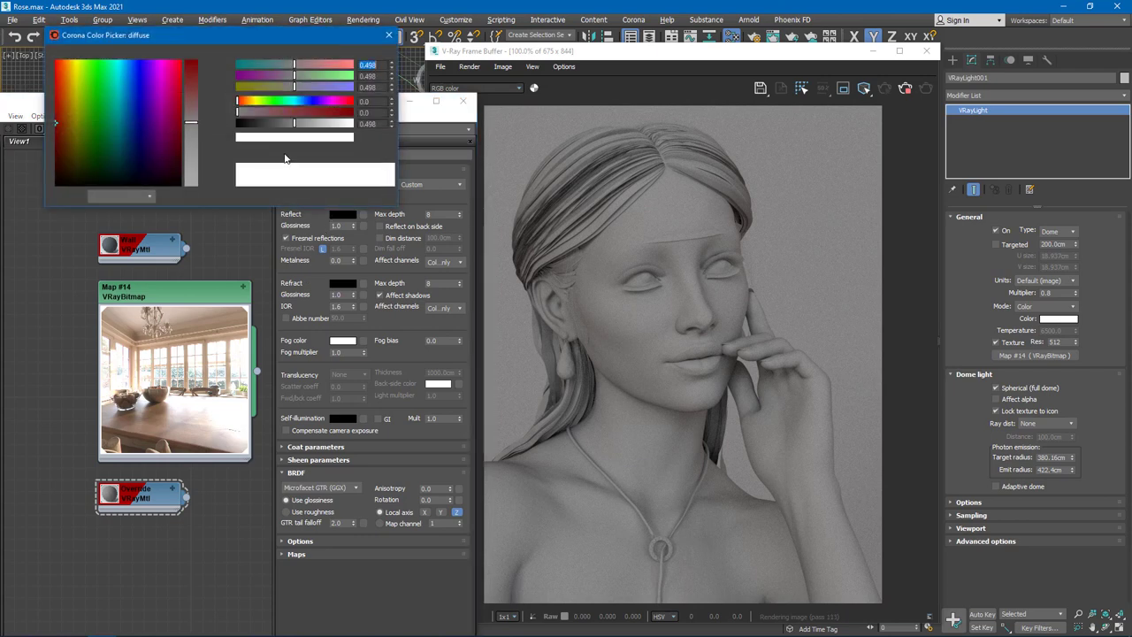
right_click(392, 127)
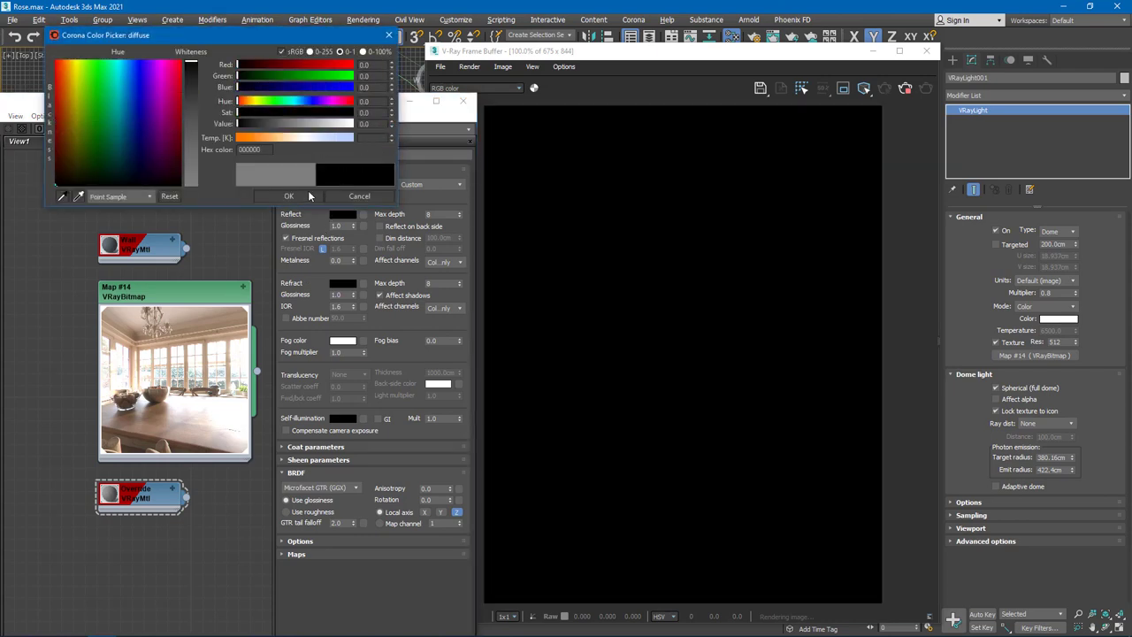
left_click(295, 196)
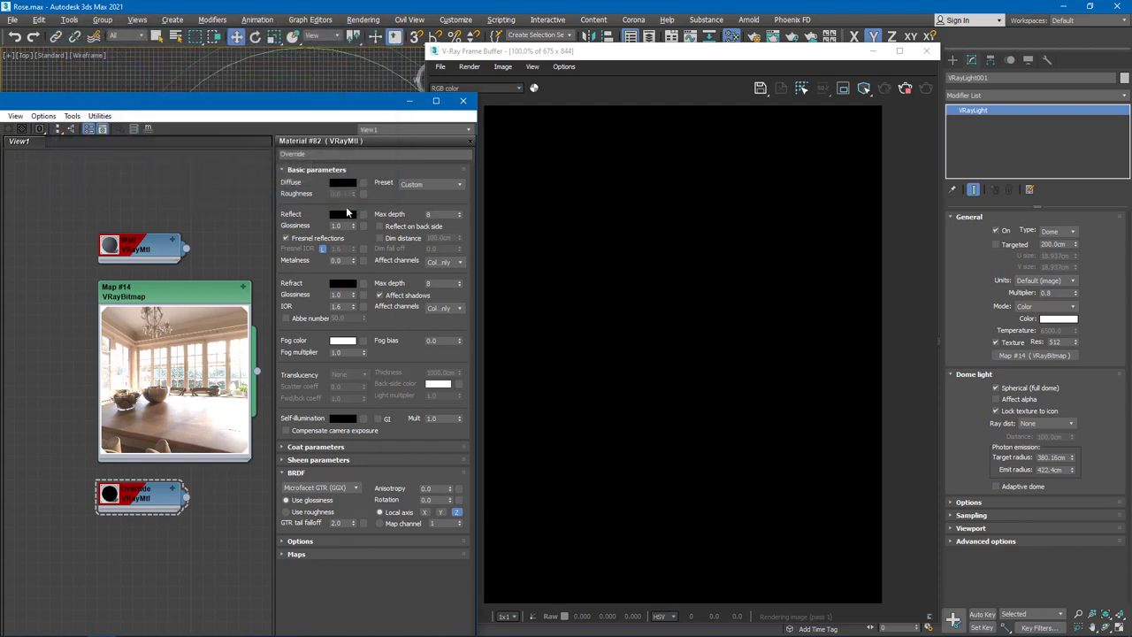
left_click(343, 214)
left_click(353, 124)
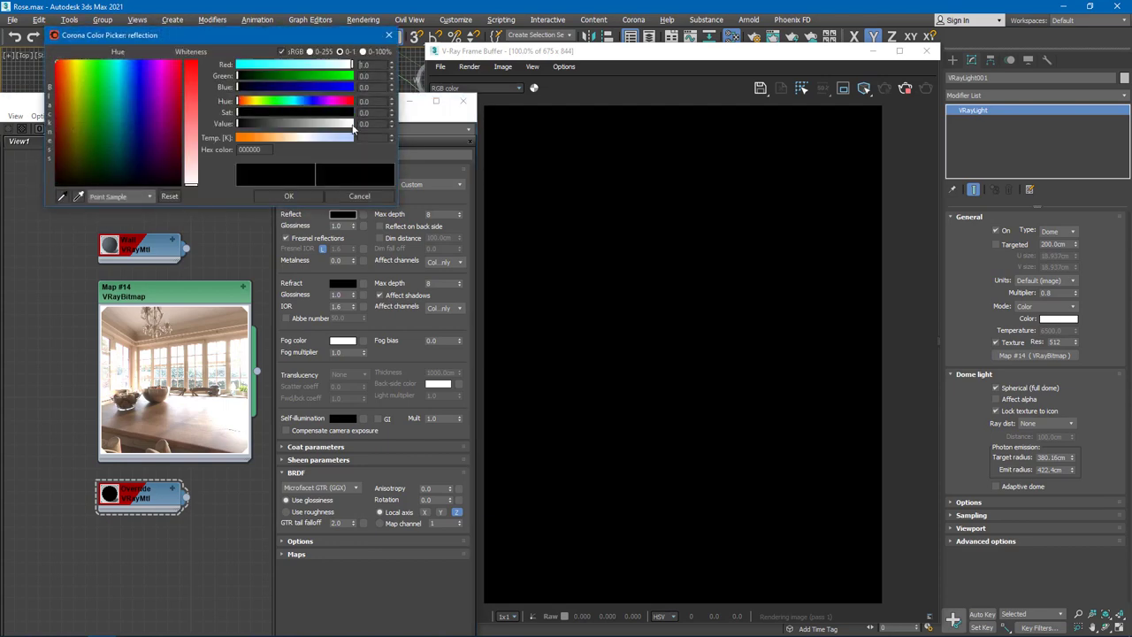
left_click(308, 194)
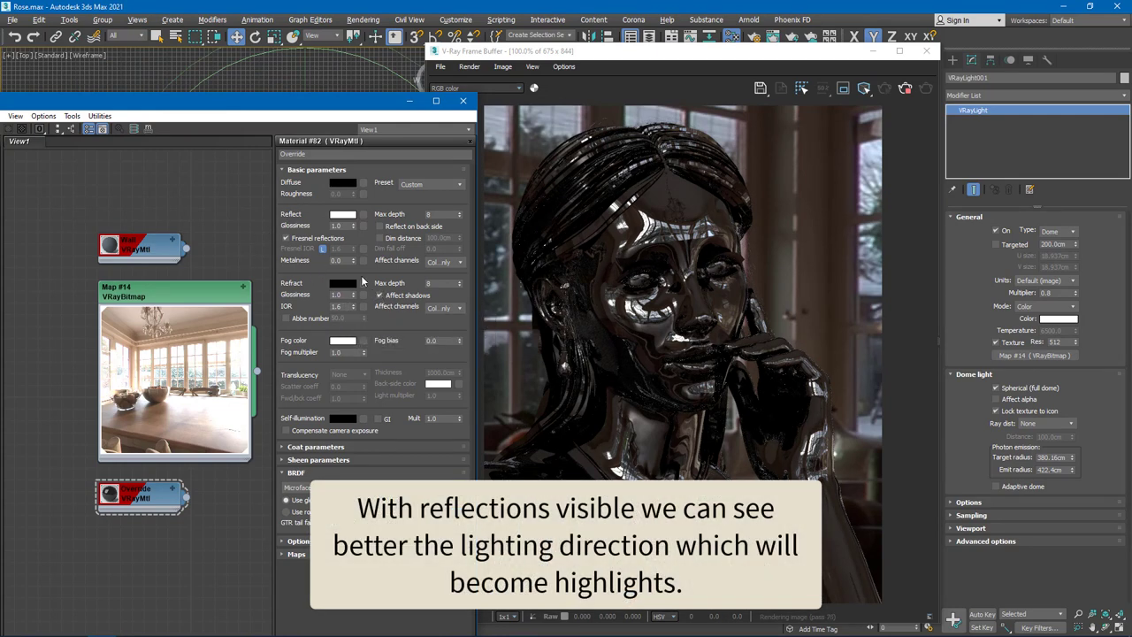
Step: Clear the Top view of windows and rotate the dome light about its vertical axis to redirect the HDR reflections on the face
left_click_drag(655, 55, 740, 46)
left_click(409, 100)
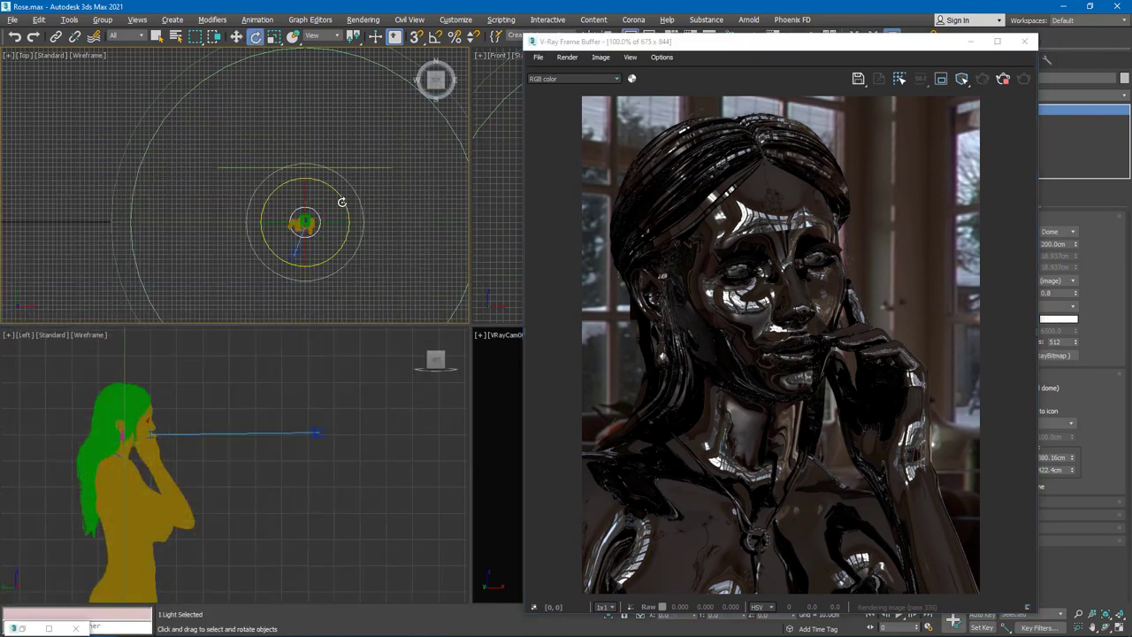
left_click_drag(341, 201, 314, 165)
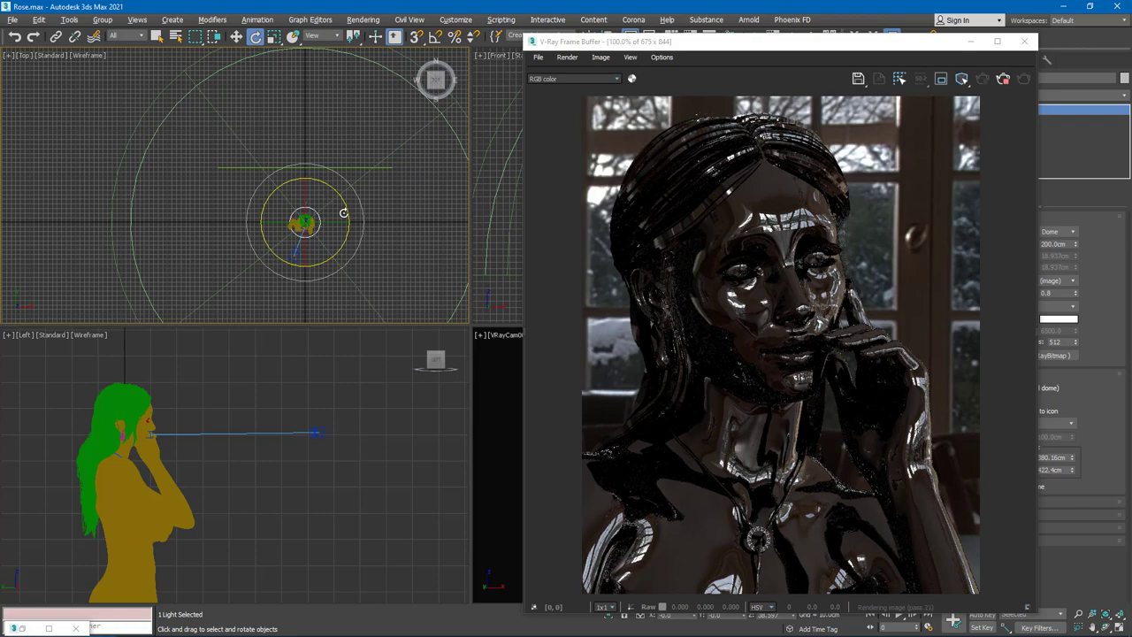
left_click_drag(345, 214, 344, 192)
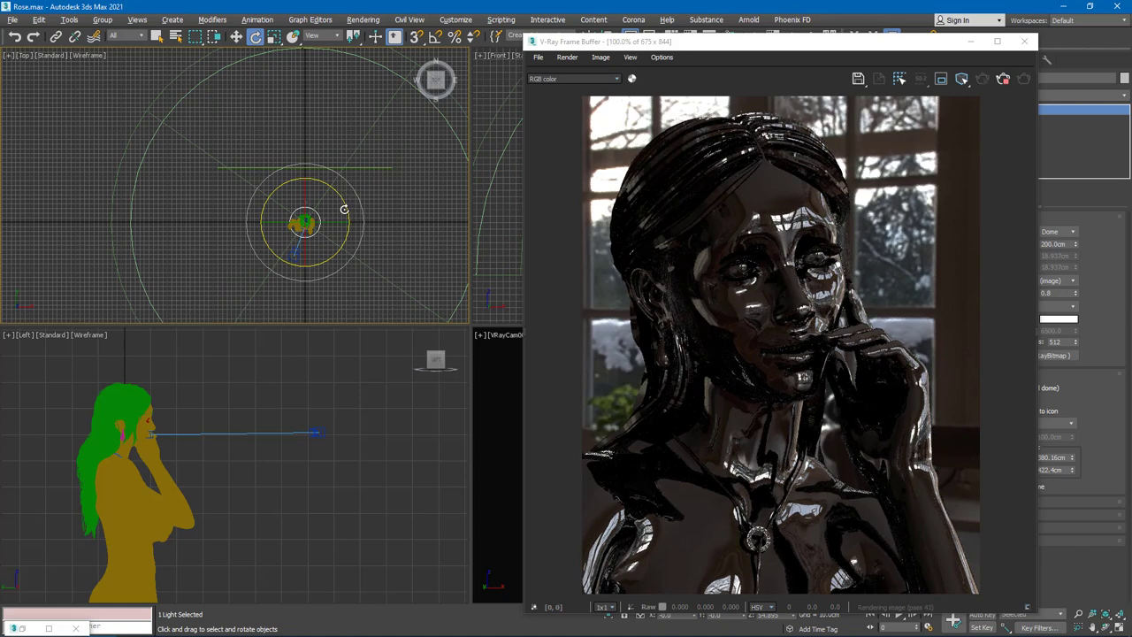
left_click_drag(345, 208, 343, 202)
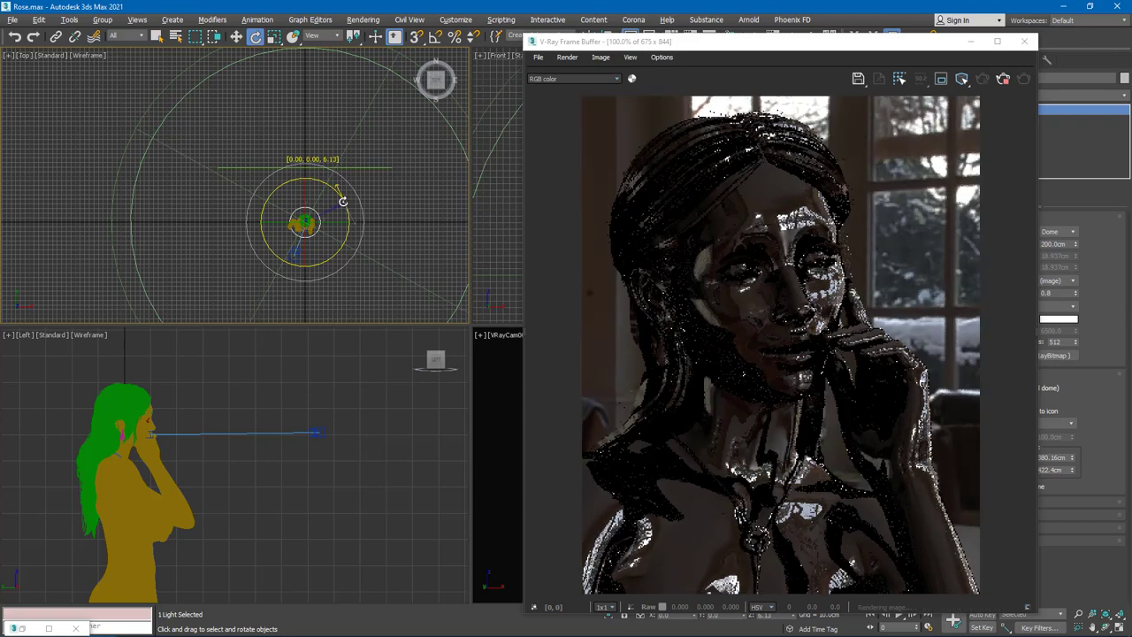
left_click_drag(343, 200, 343, 196)
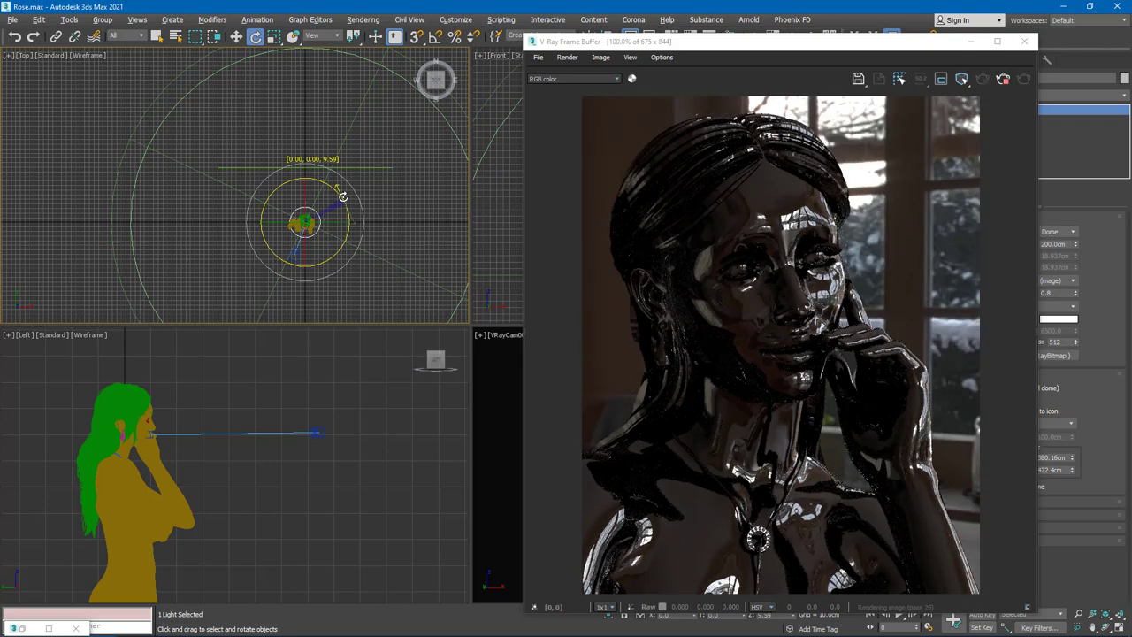
left_click_drag(343, 196, 343, 196)
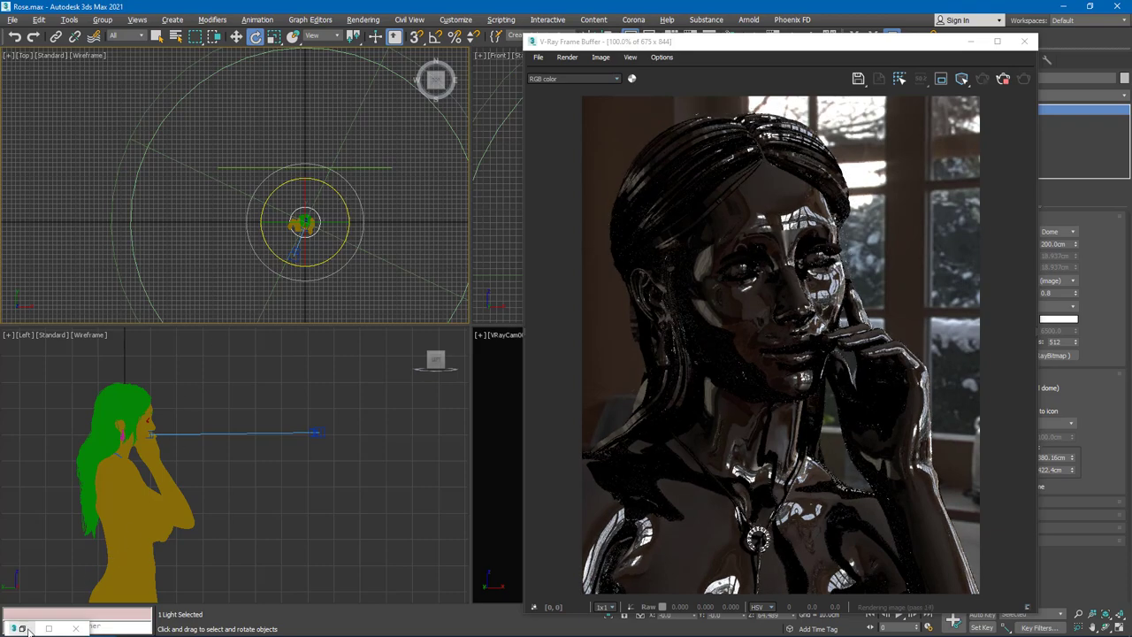
Step: Set the Override material's reflection glossiness to 0.5
key("m")
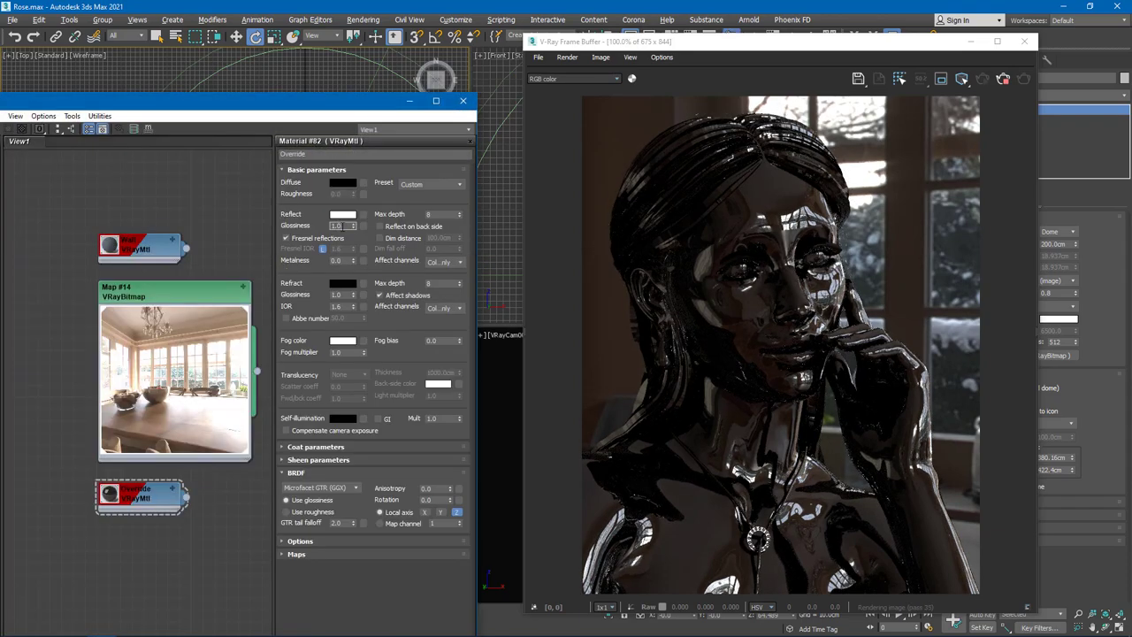
type("0.5")
key("Return")
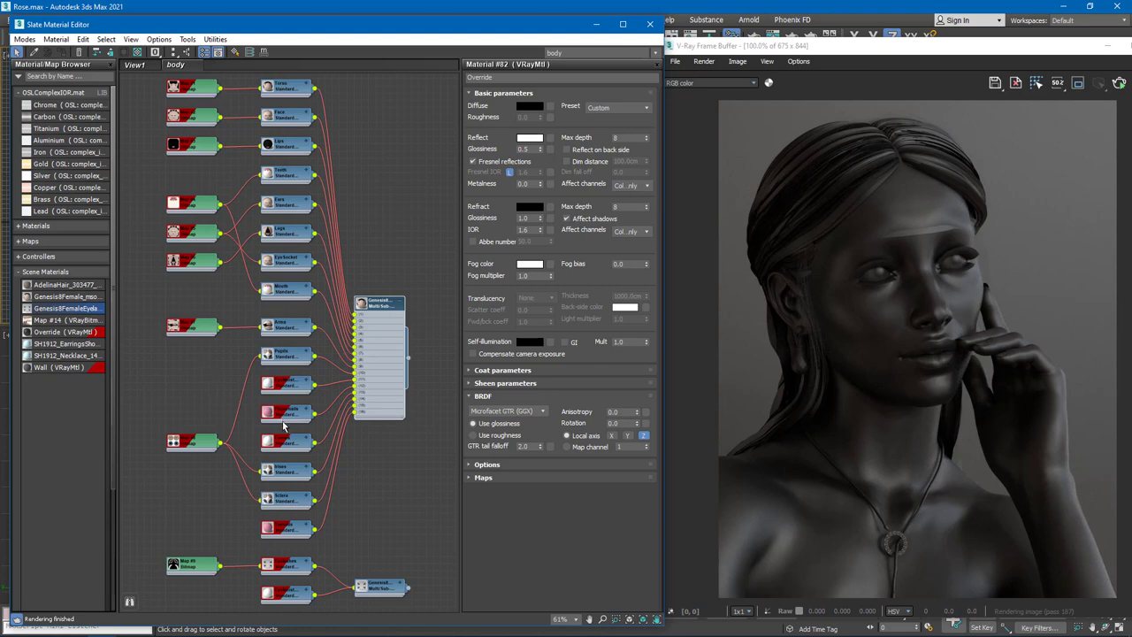
Step: Create a VRayALSurfaceMtl in empty space above the body material nodes and enlarge its preview
scroll(288, 407, "down", 4)
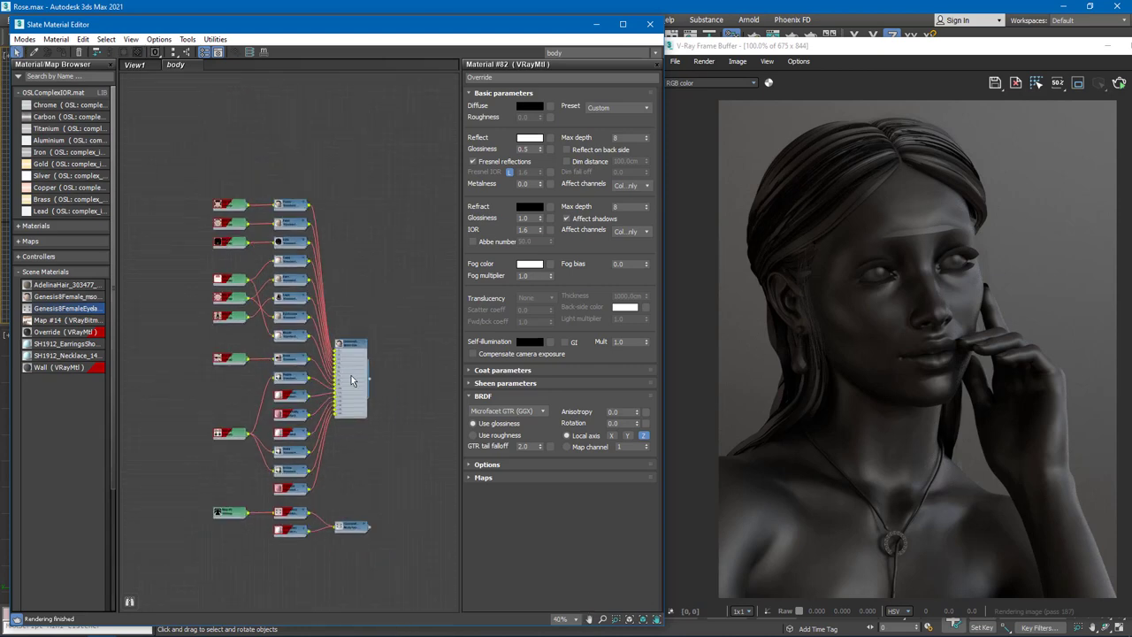
left_click_drag(351, 380, 447, 281)
middle_click_drag(271, 222, 190, 353)
scroll(277, 248, "up", 5)
right_click(290, 162)
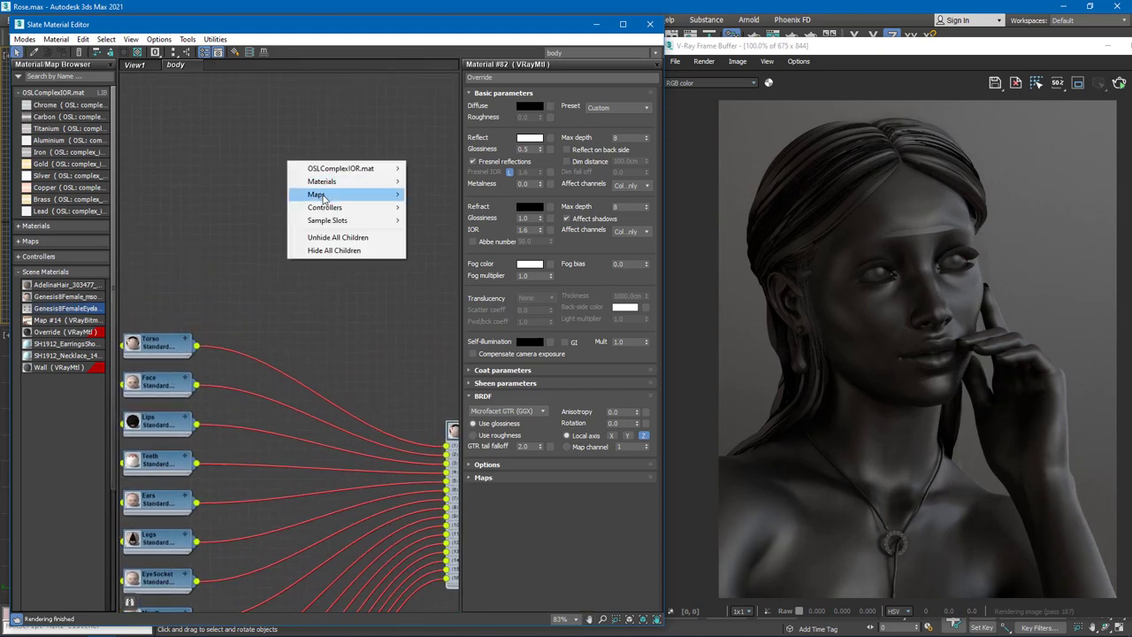
mouse_move(326, 181)
mouse_move(443, 212)
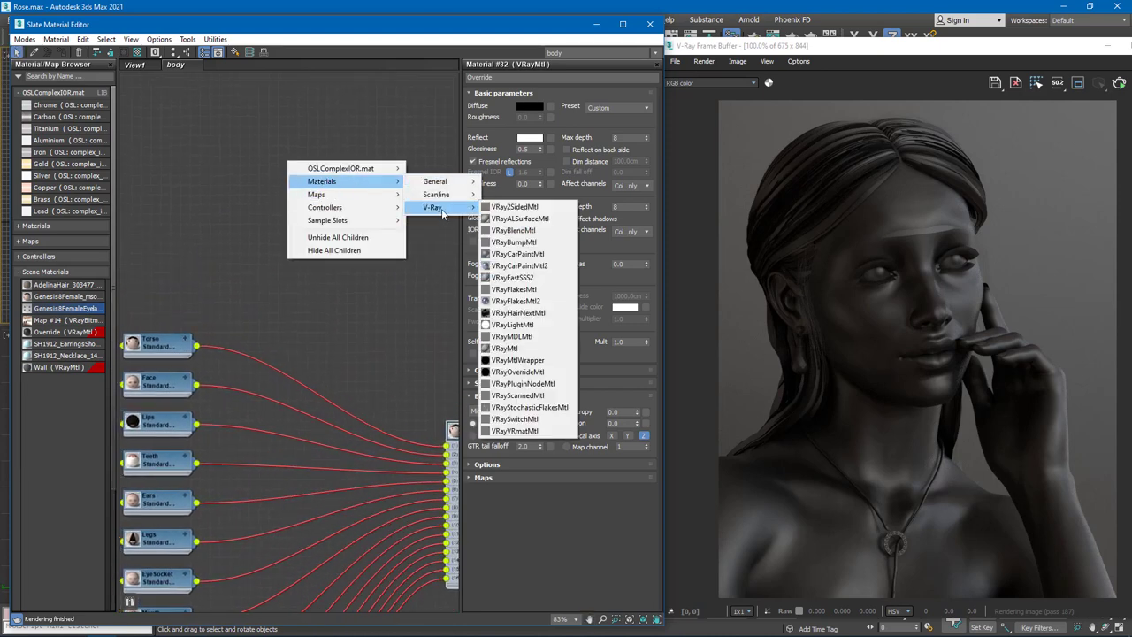
left_click(513, 218)
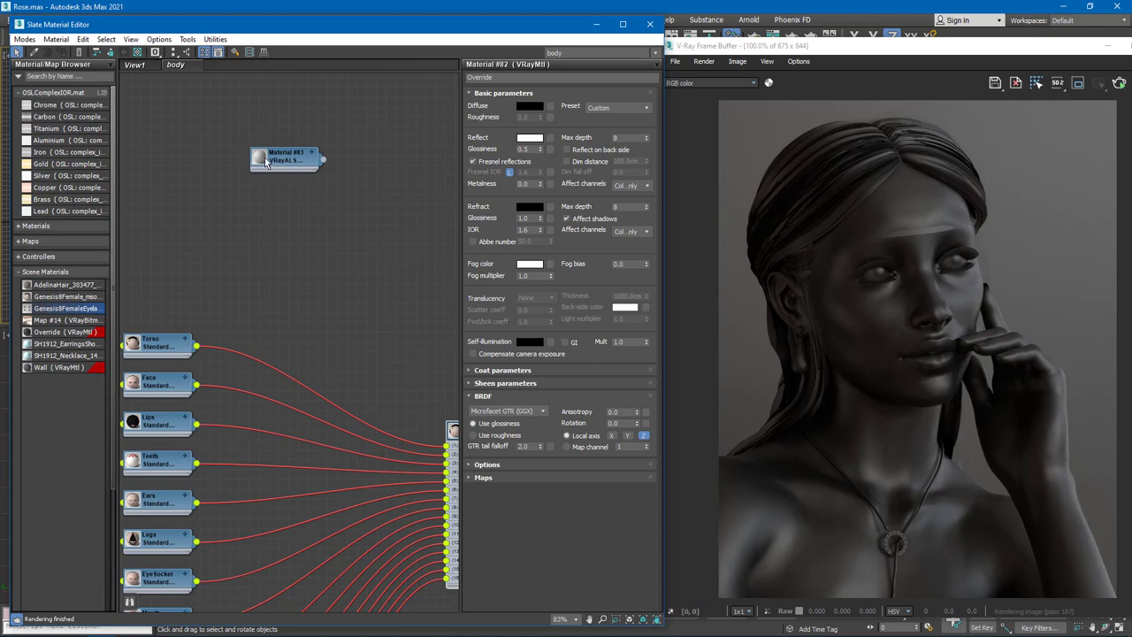
double_click(264, 160)
left_click_drag(265, 159, 362, 209)
Step: Add a VRayMultiSubTex map beside the VRayALSurfaceMtl and expand its list of input slots
right_click(212, 190)
mouse_move(240, 219)
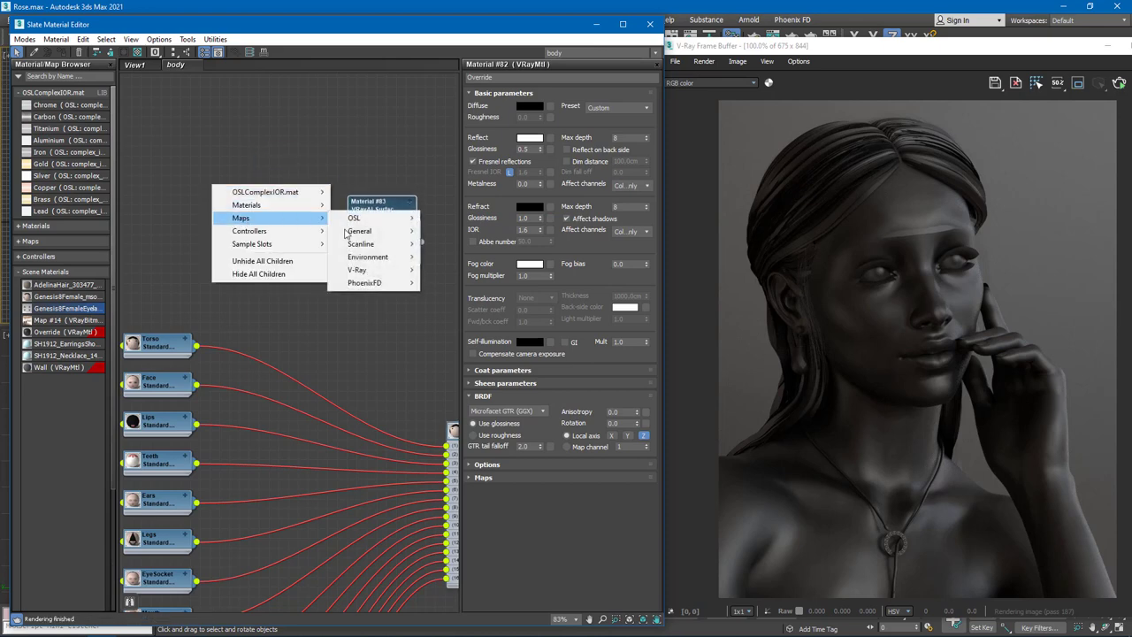
mouse_move(363, 274)
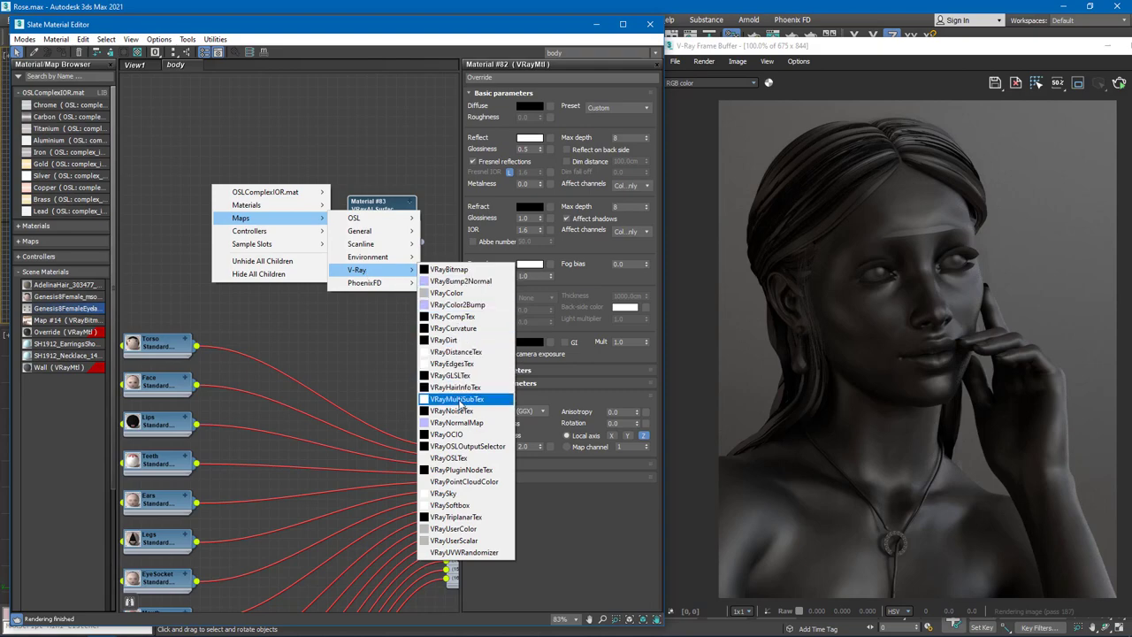
left_click(458, 399)
left_click_drag(210, 186, 266, 205)
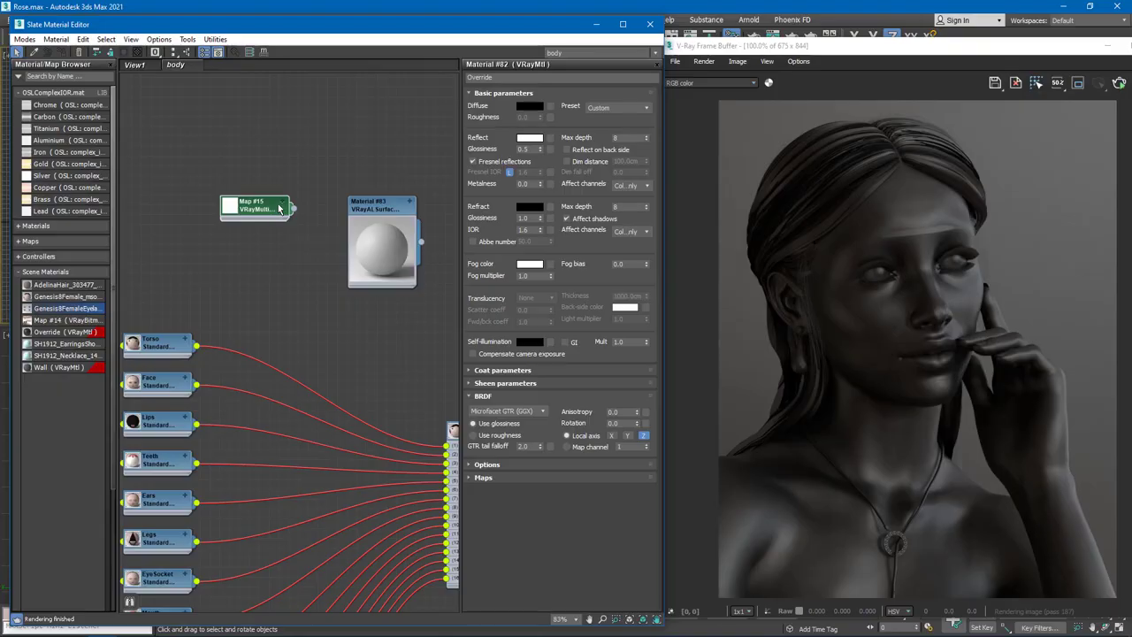
left_click(283, 207)
left_click_drag(271, 207, 290, 149)
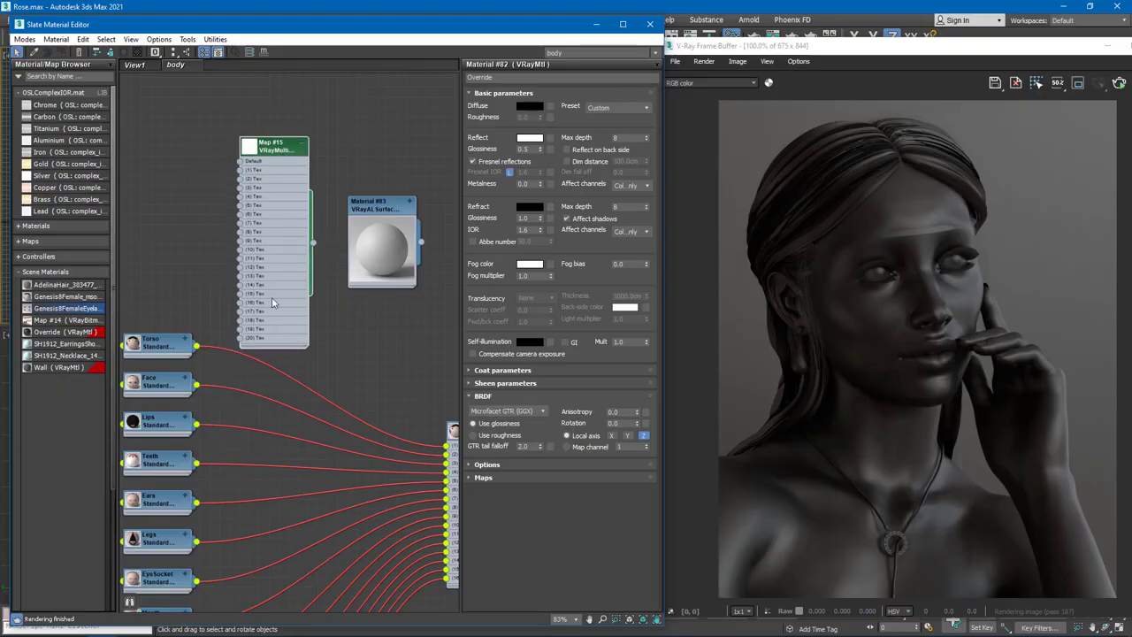
mouse_move(285, 382)
middle_mouse_down()
mouse_move(237, 292)
mouse_move(274, 370)
middle_mouse_up()
Step: Set the VRayMultiSubTex map's total IDs to 9 and line its node up with the VRayALSurfaceMtl
left_click(274, 142)
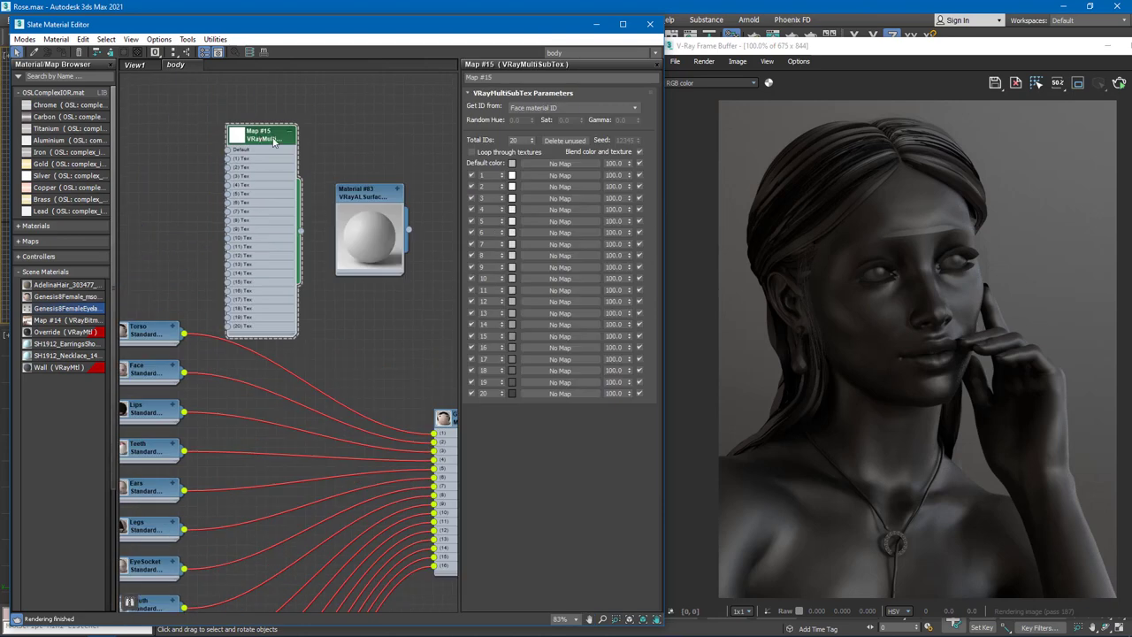
double_click(516, 140)
type("9")
key("Return")
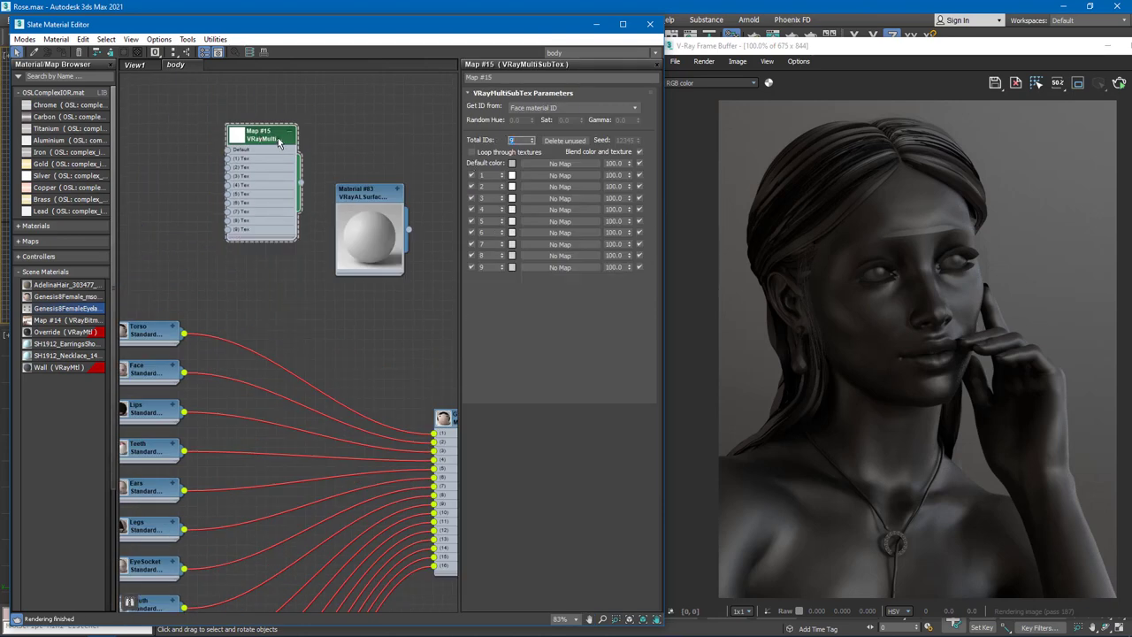
left_click_drag(278, 137, 280, 211)
left_click_drag(361, 201, 365, 208)
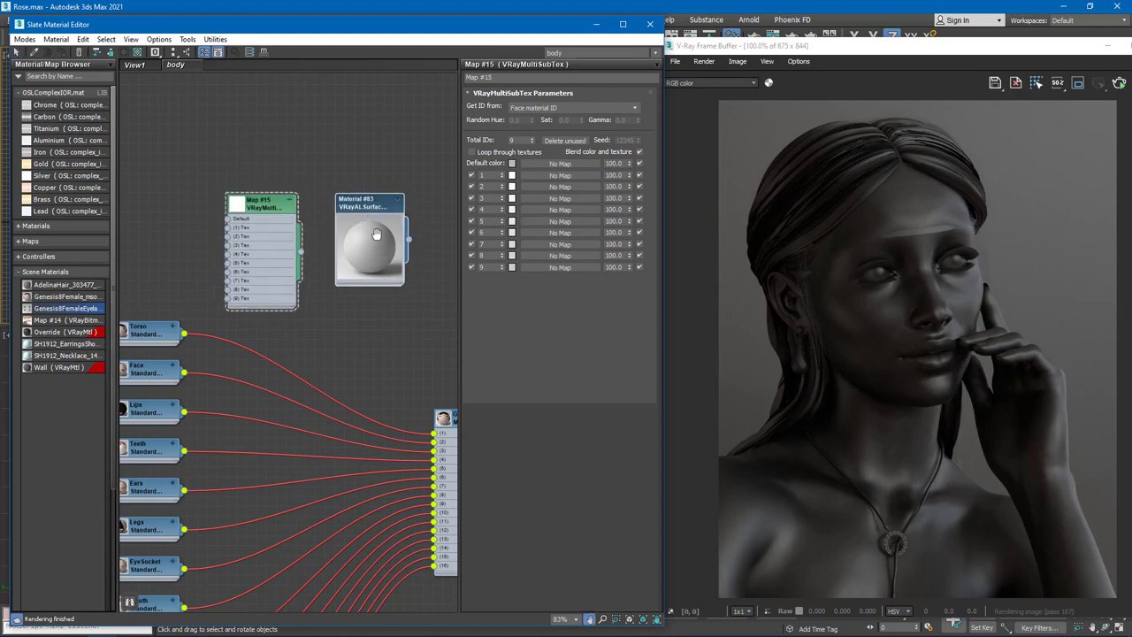
middle_click_drag(387, 260, 326, 189)
Step: Open the Genesis8Female_mso Multi/Sub-Object material and name its first two slots Torso and Face
double_click(403, 352)
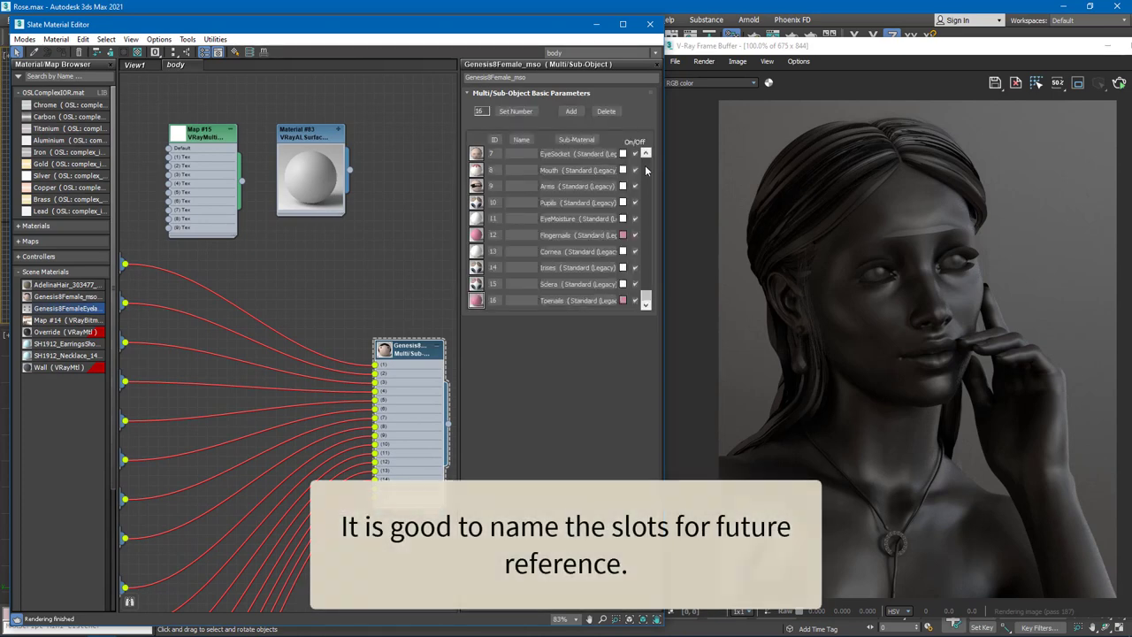
left_click(517, 154)
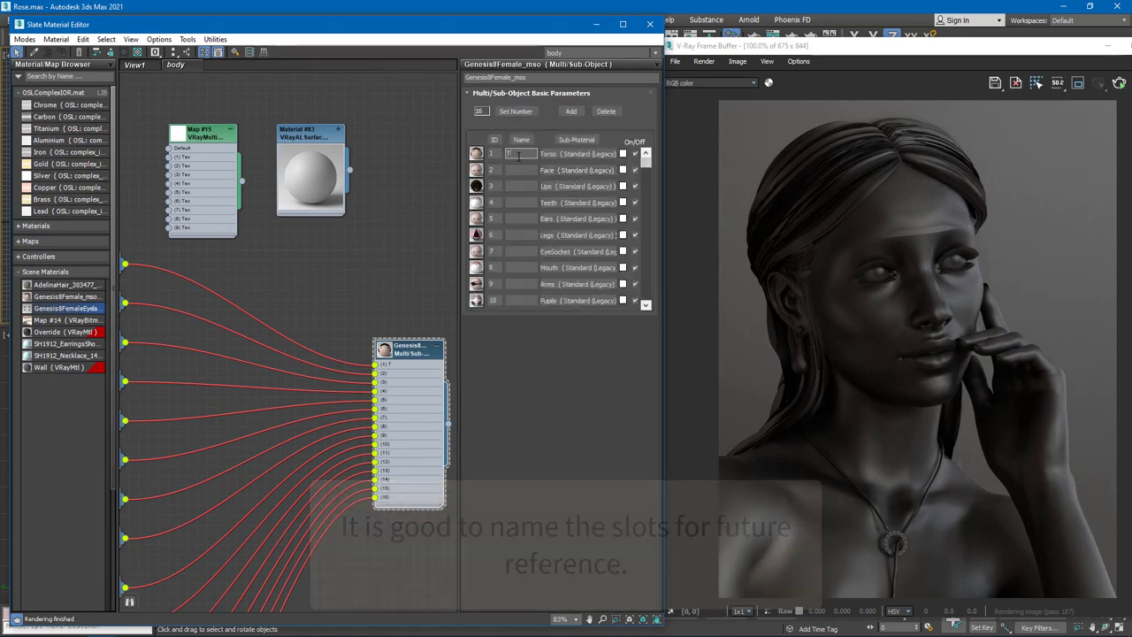
type("Torso")
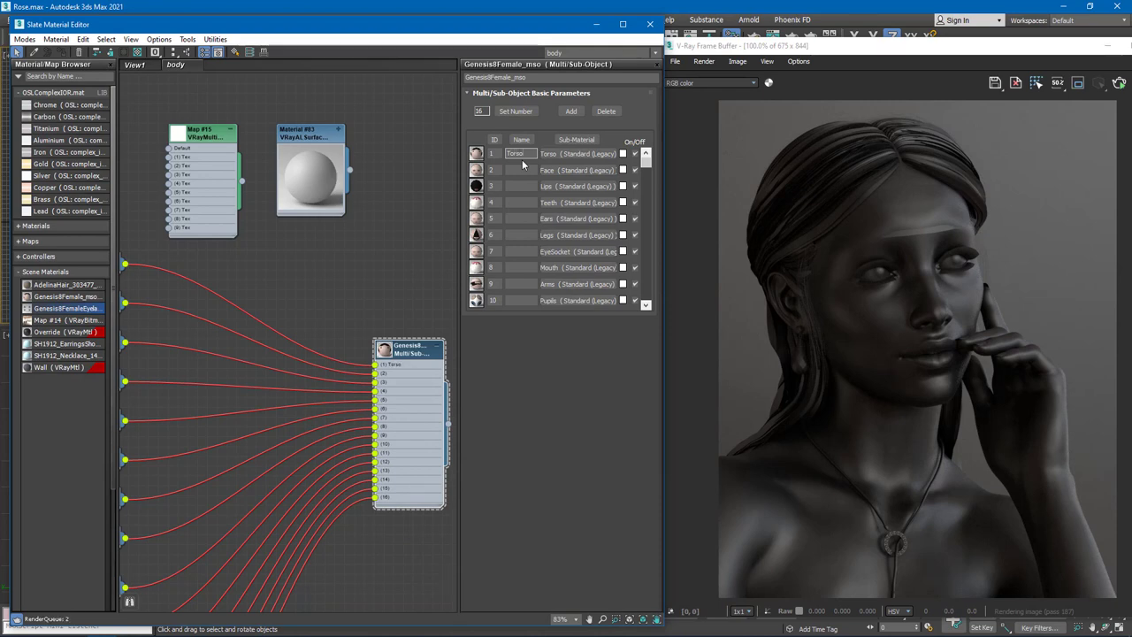
left_click(517, 169)
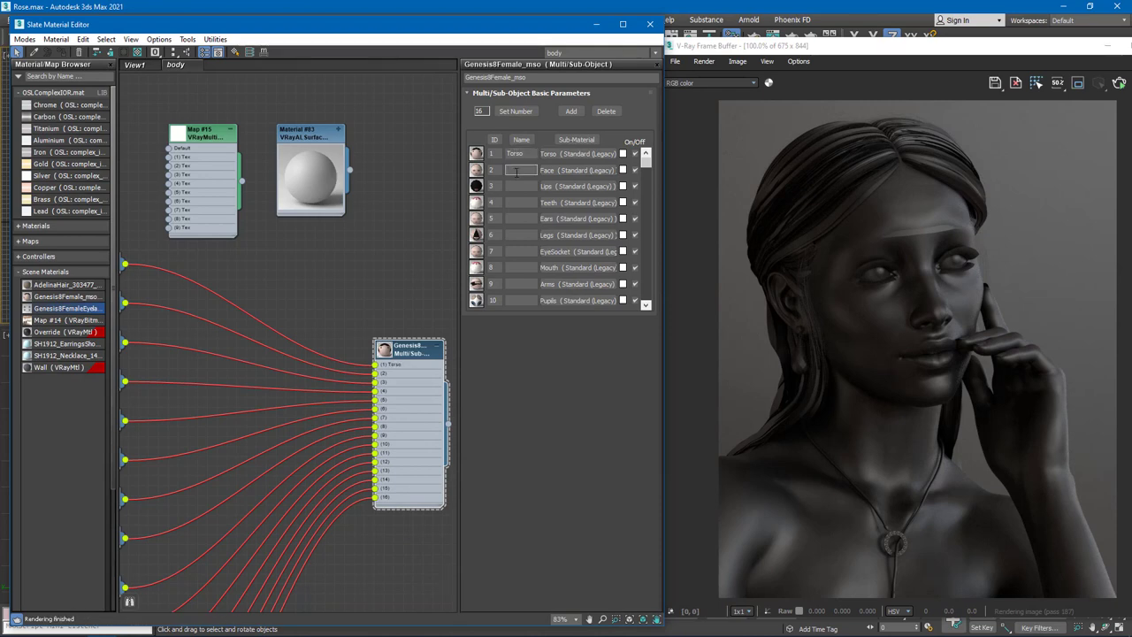
type("F")
Step: Name slots 3 to 16 Lips, Teeth, Ears, Legs, EyeSock, Mouth, Arms, Pupils, EyeMoist, FNail, Cornea, Iris, Sclera and TNail
left_click(517, 186)
type("Lips")
key("Tab")
type("Teeth")
key("Tab")
type("Ears")
key("Tab")
type("LegsArms")
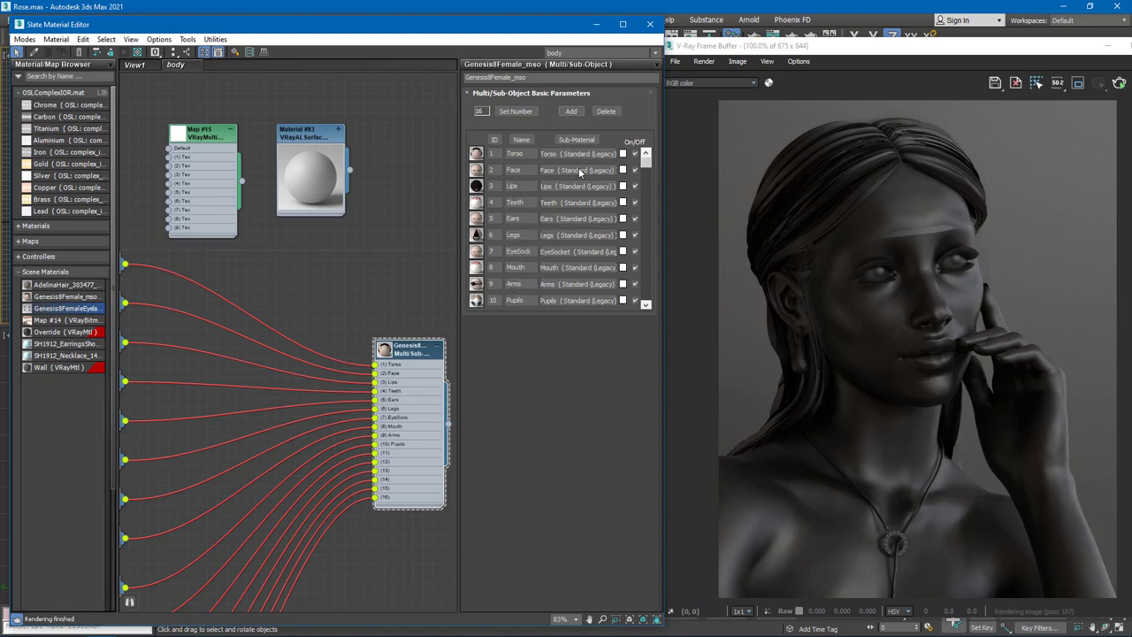
type("\tPupils\tEyeMoist\tFNail\tCornea\tIris\tSclera\tTNail")
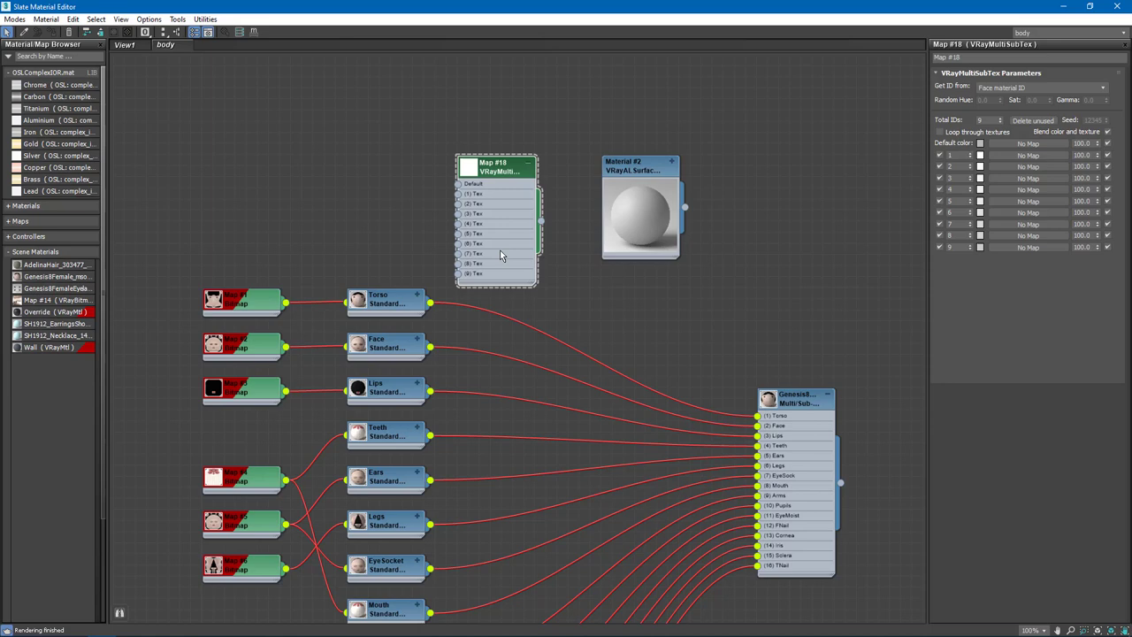
Step: Connect Map #1 to the VRayMultiSubTex Default and slot 1 inputs, and wire the VRayALSurfaceMtl into the Torso slot
scroll(500, 251, "up", 2)
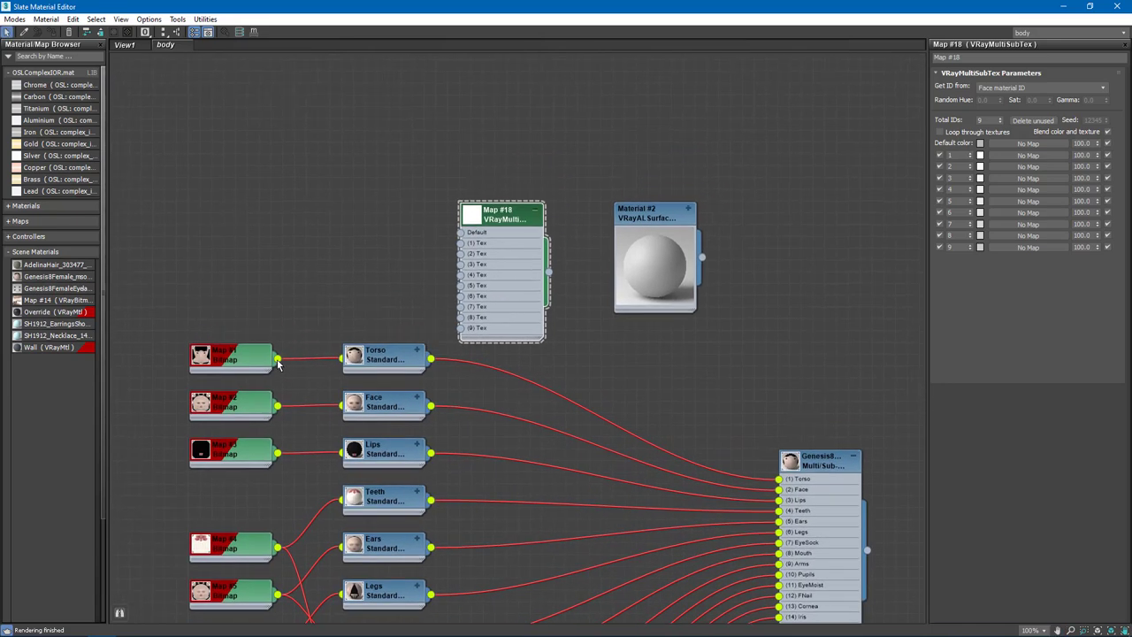
left_click_drag(276, 361, 460, 232)
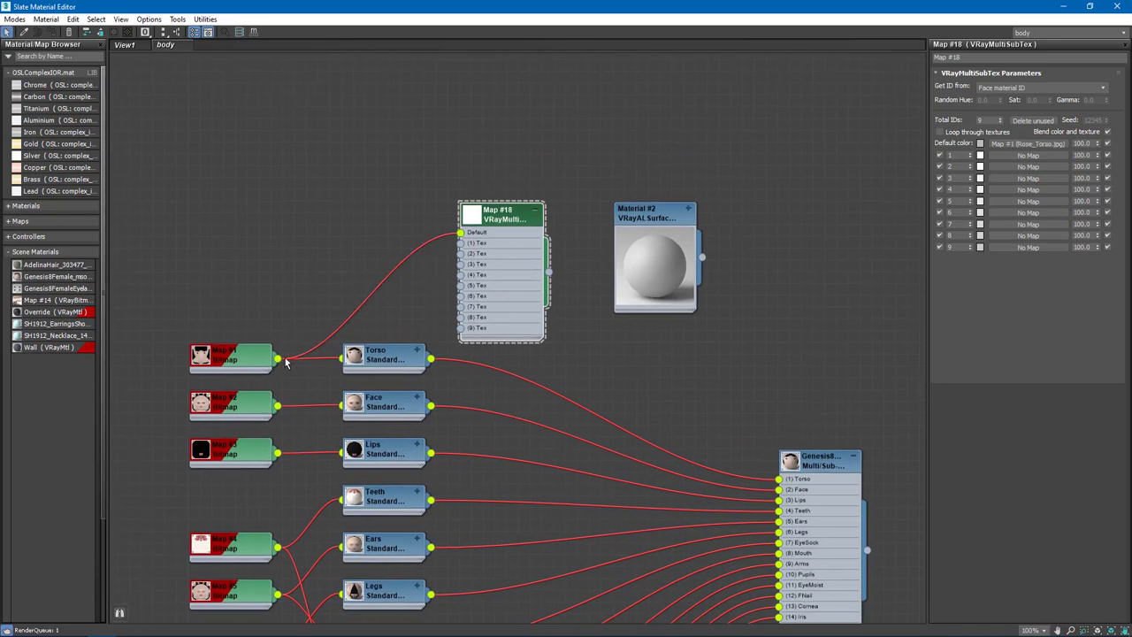
left_click_drag(257, 361, 461, 252)
middle_click_drag(734, 304, 717, 212)
left_click_drag(710, 245, 773, 391)
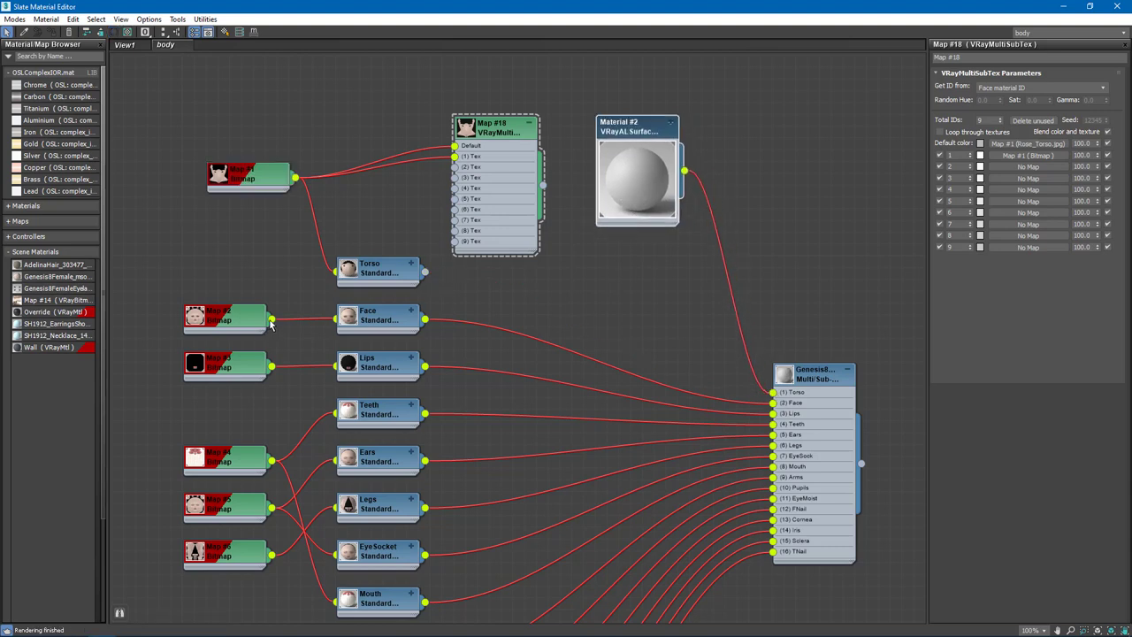
Step: Feed Map #2 into slot 2, put the VRayALSurfaceMtl in the Face slot, and delete the old Torso and Face materials
left_click_drag(272, 320, 455, 166)
left_click_drag(687, 175, 775, 402)
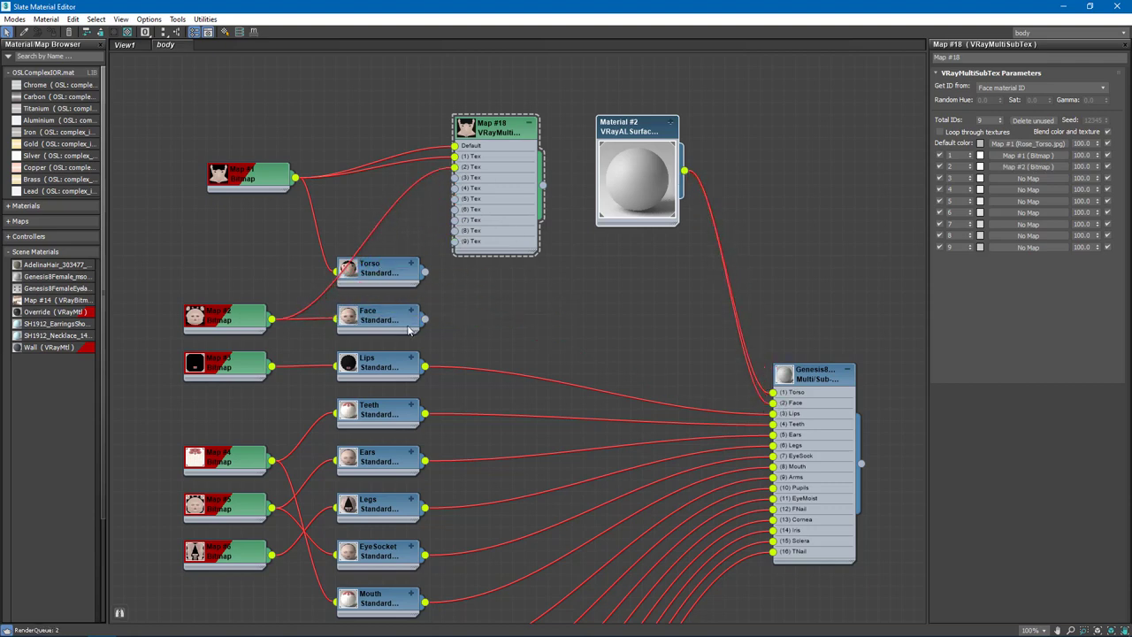
key("Delete")
left_click(398, 320)
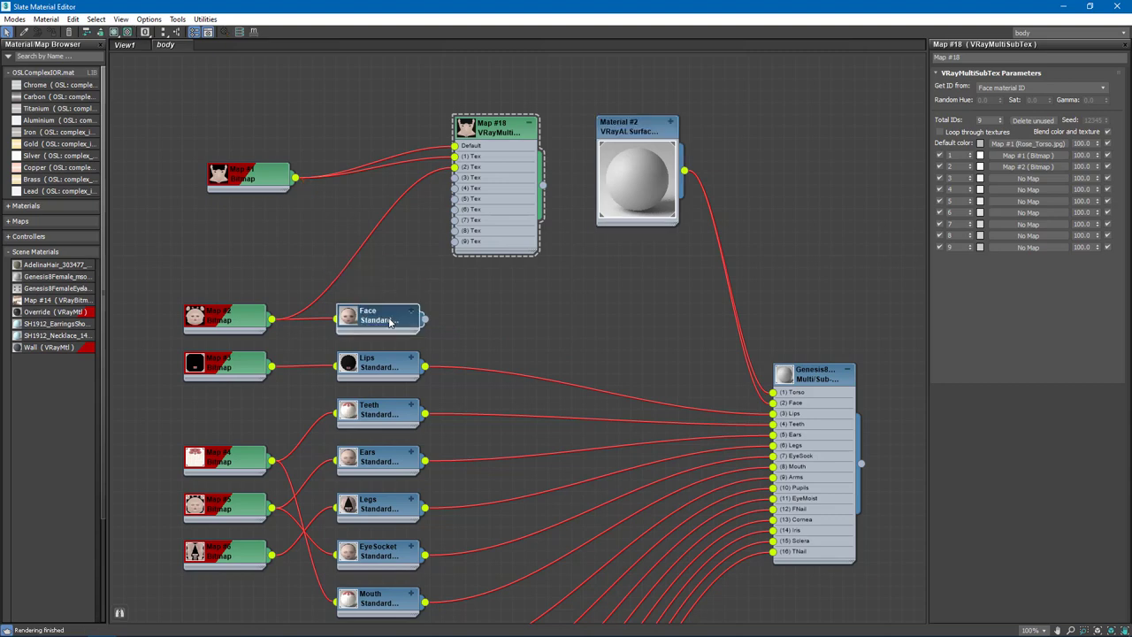
key("Delete")
left_click_drag(213, 324, 226, 221)
Step: Feed Map #3 into slot 3 of the VRayMultiSubTex and replace the Lips material with the VRayALSurfaceMtl, deleting the old node
left_click_drag(212, 370, 455, 177)
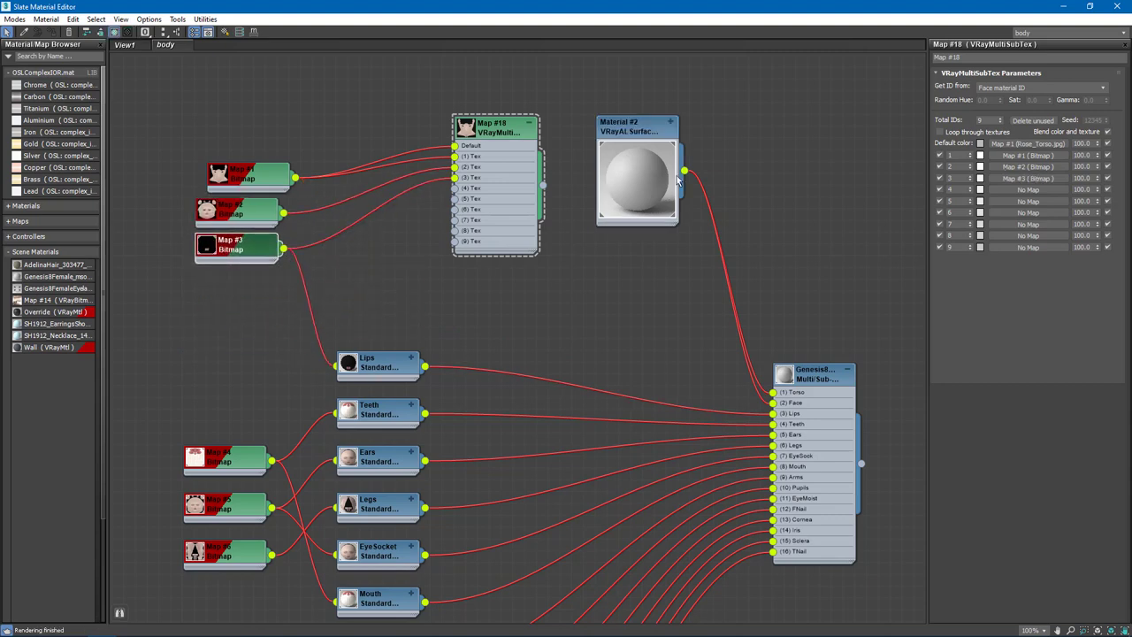
left_click_drag(684, 171, 774, 413)
left_click(380, 367)
key("Delete")
Step: Feed Map #2 into slots 5 and 7 and replace the Ears and EyeSocket materials with the VRayALSurfaceMtl, deleting the old nodes
left_click_drag(380, 413, 379, 366)
left_click_drag(380, 600, 380, 399)
left_click_drag(221, 461, 221, 414)
left_click_drag(206, 507, 205, 460)
left_click_drag(283, 214, 455, 220)
left_click(493, 548)
left_click_drag(684, 170, 773, 455)
left_click(379, 545)
key("Delete")
Step: Feed Map #7 into slot 9 and replace the Arms material with the VRayALSurfaceMtl, deleting the old Arms node
middle_click_drag(387, 496, 406, 315)
left_click_drag(190, 548, 460, 473)
left_click_drag(253, 513, 252, 138)
middle_click_drag(251, 138, 247, 293)
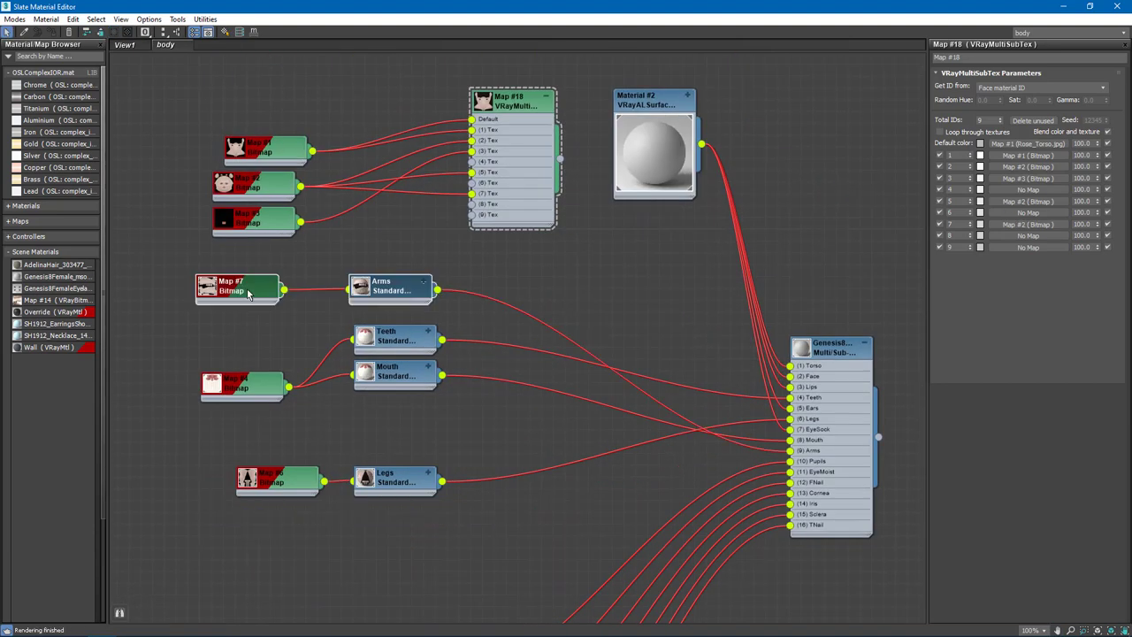
left_click_drag(248, 293, 264, 287)
left_click_drag(301, 281, 472, 215)
left_click_drag(702, 144, 790, 450)
left_click(419, 290)
key("Delete")
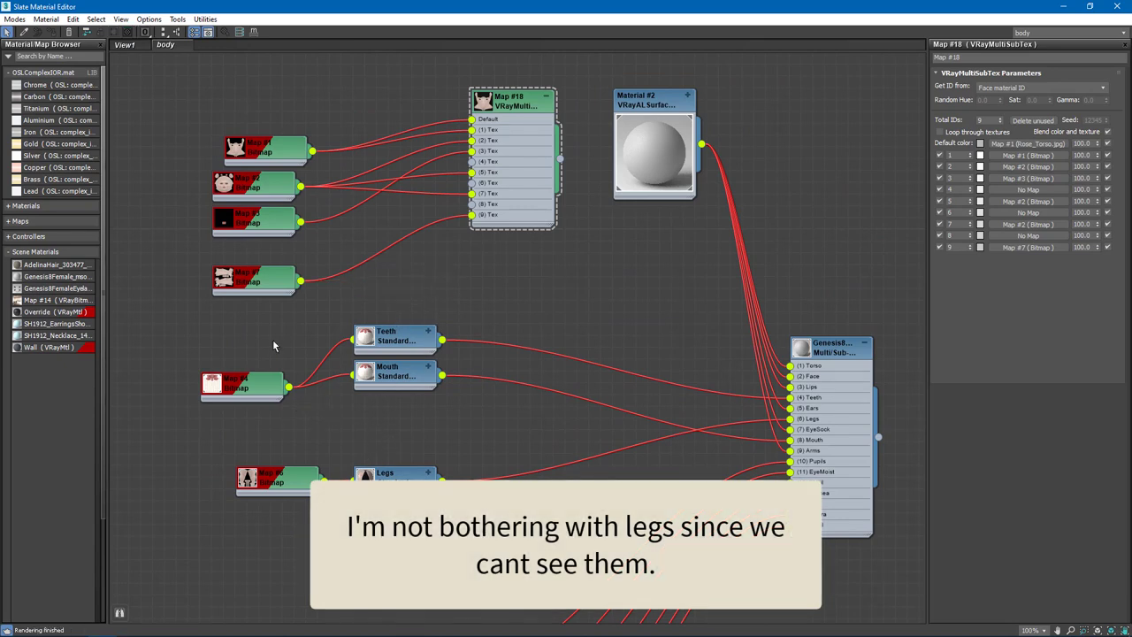
Step: Move the Map #4, Teeth and Mouth nodes down and across, closer to the Legs material
left_click_drag(228, 336, 389, 394)
left_click_drag(407, 385, 430, 416)
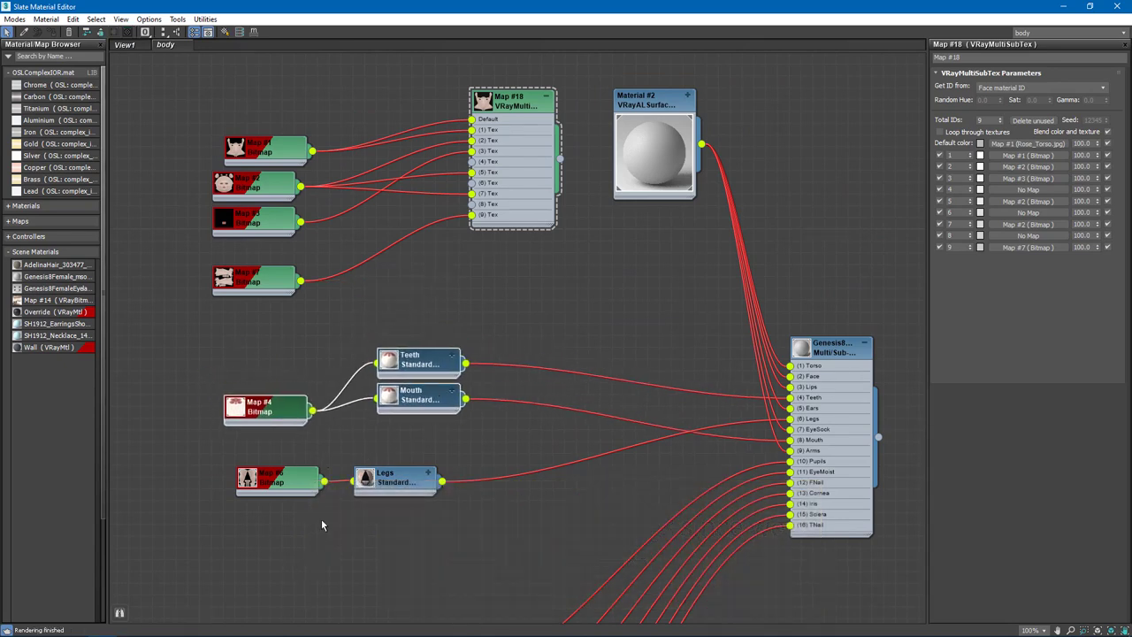
Step: Change the EyeMoisture material's type to VRayMtl and set its diffuse colour to black
middle_click_drag(322, 523, 273, 186)
left_click(350, 307)
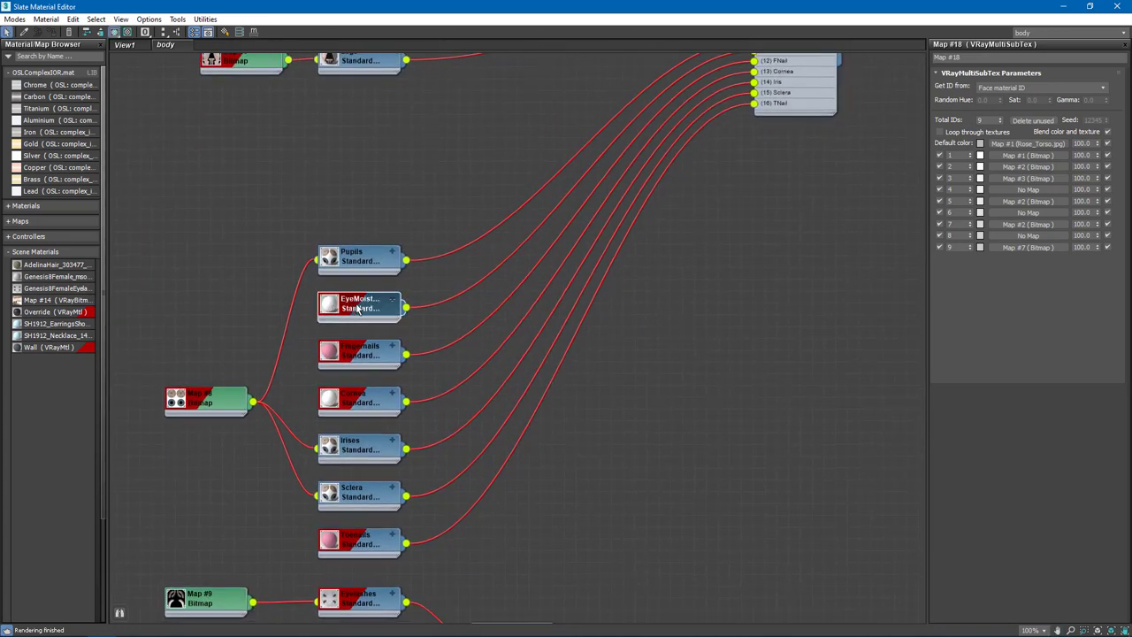
right_click(359, 308)
left_click(393, 333)
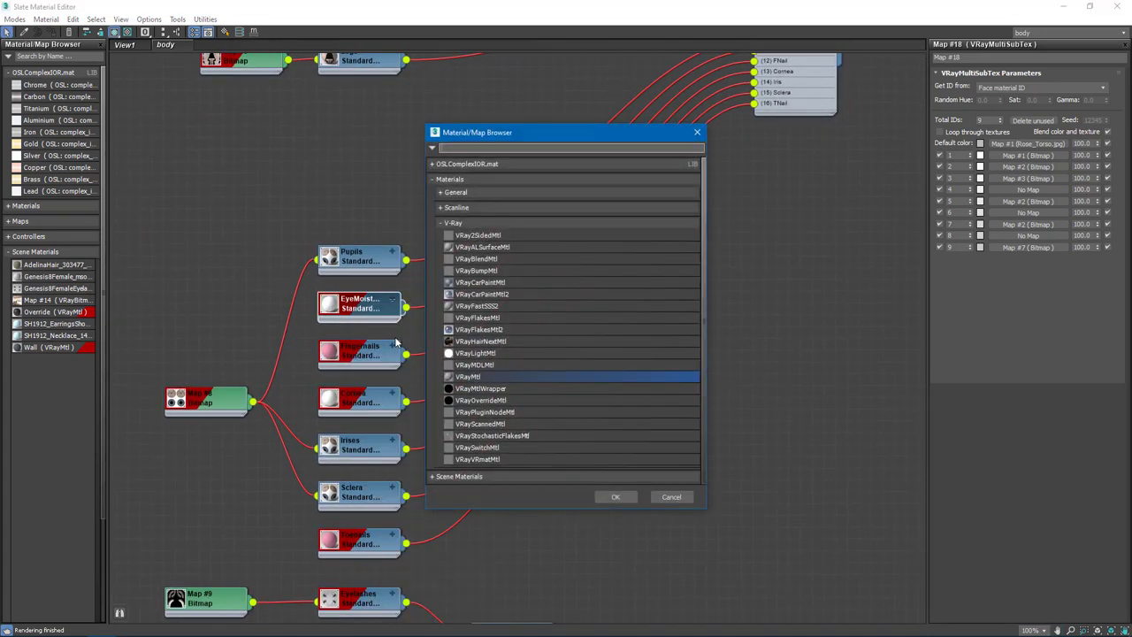
double_click(468, 377)
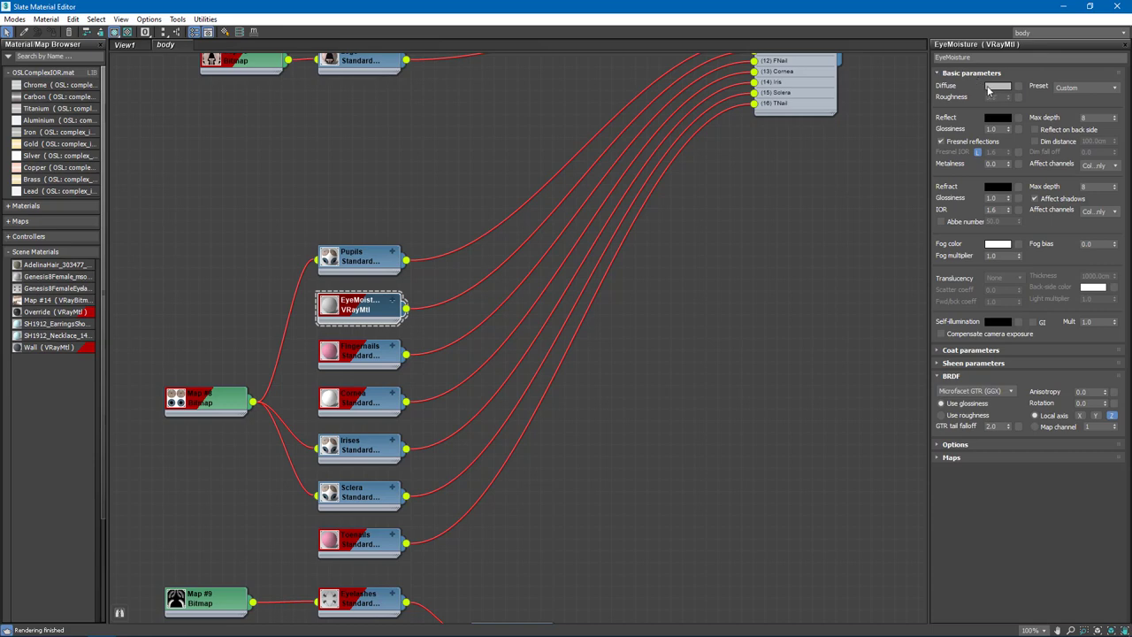
left_click(989, 90)
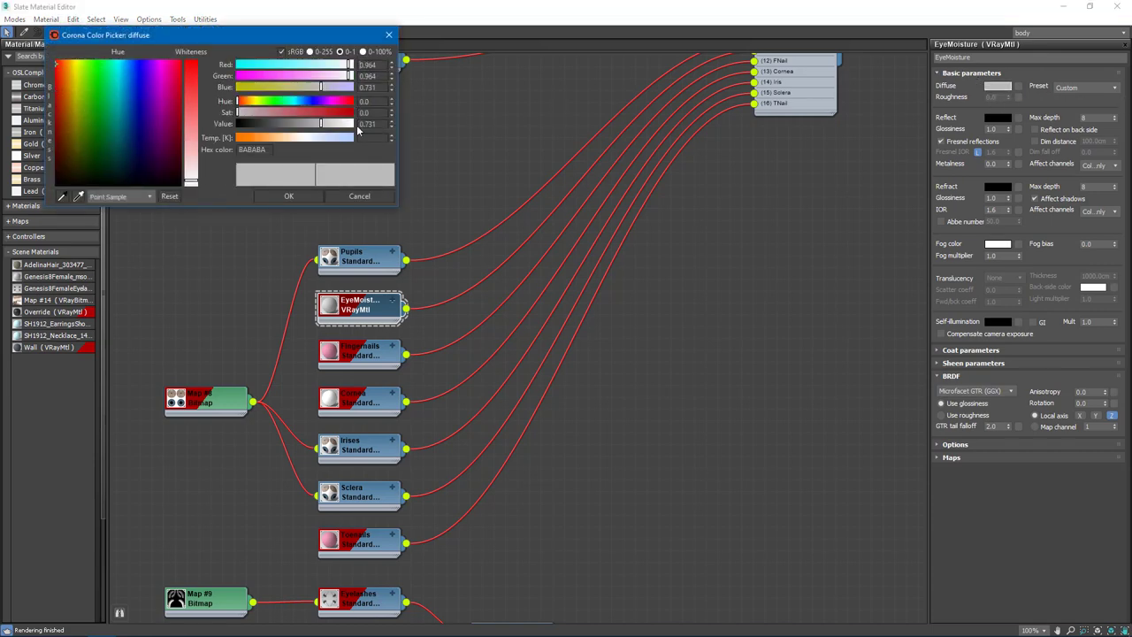
left_click_drag(352, 126, 229, 126)
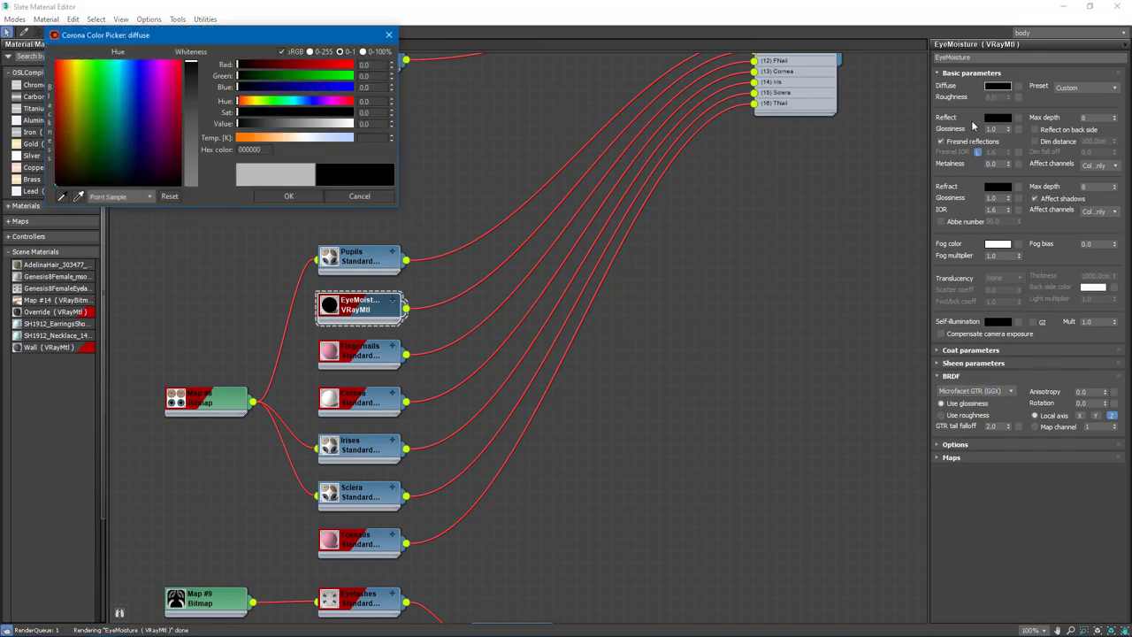
Step: Set the EyeMoisture material's reflect and refract colours to white and its IOR to 1.33
left_click(997, 118)
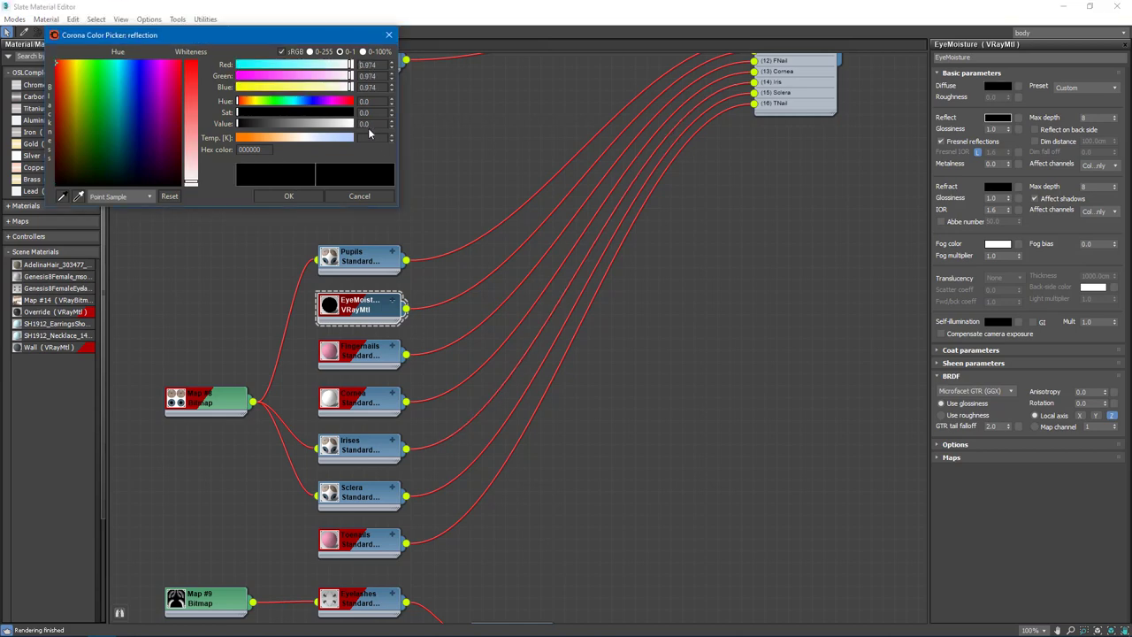
left_click_drag(351, 125, 368, 133)
left_click(990, 185)
left_click(285, 200)
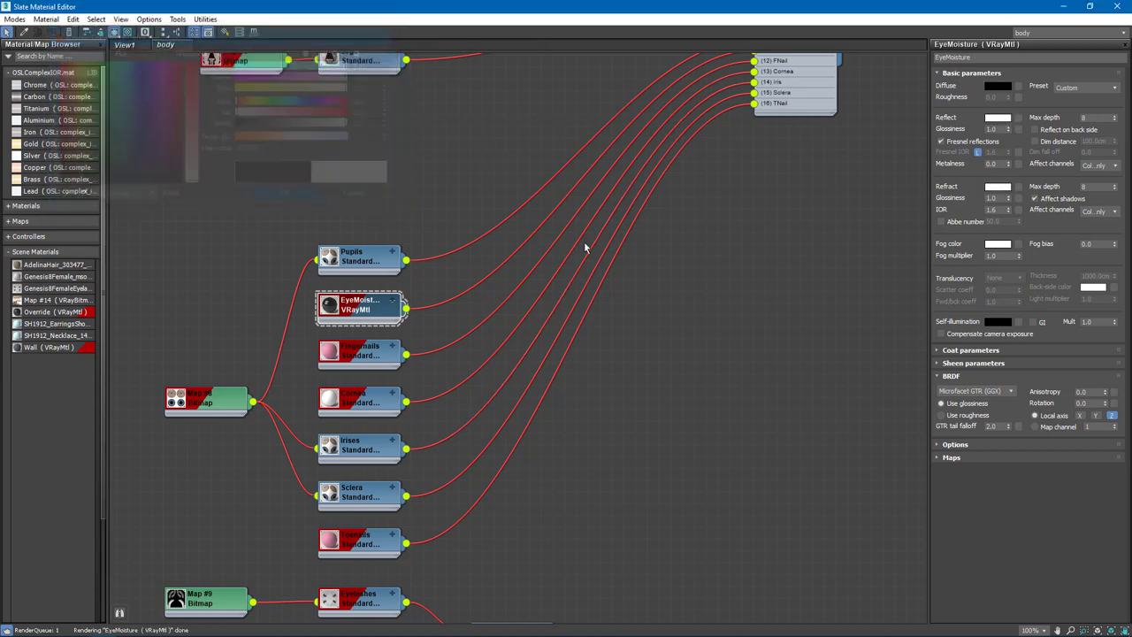
double_click(994, 210)
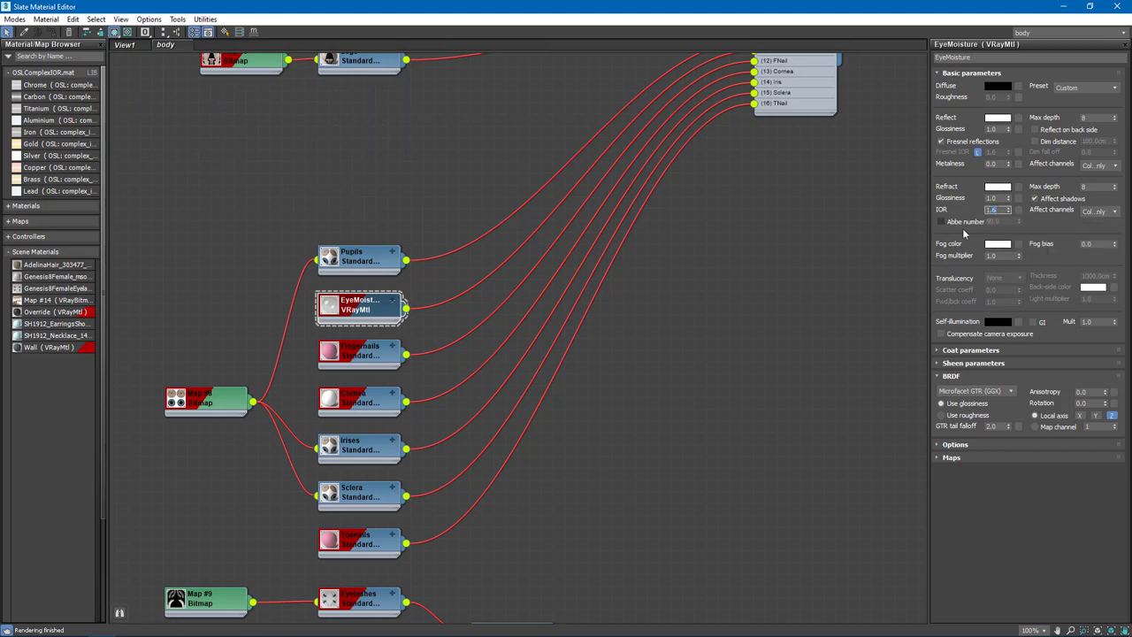
middle_click_drag(462, 414, 435, 308)
key("Return")
Step: Feed the EyeMoisture VRayMtl into slot 2 of the eyelashes Multi/Sub-Object material and delete the old EyeMoisture node
left_click_drag(348, 541, 867, 196)
left_click(864, 235)
left_click(886, 206)
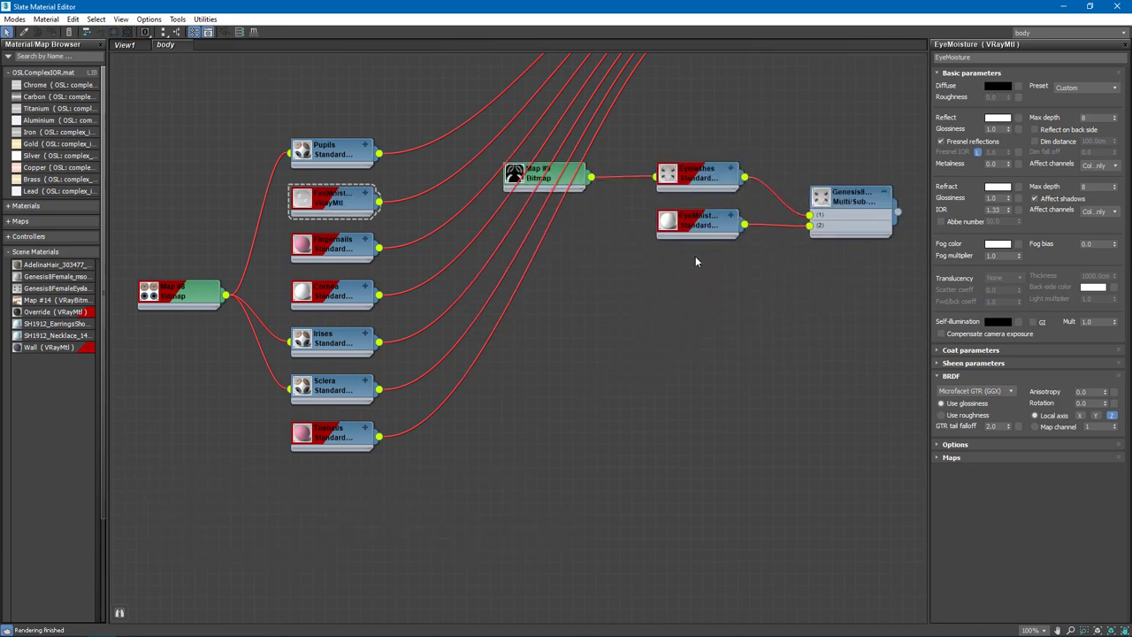
left_click_drag(380, 203, 809, 225)
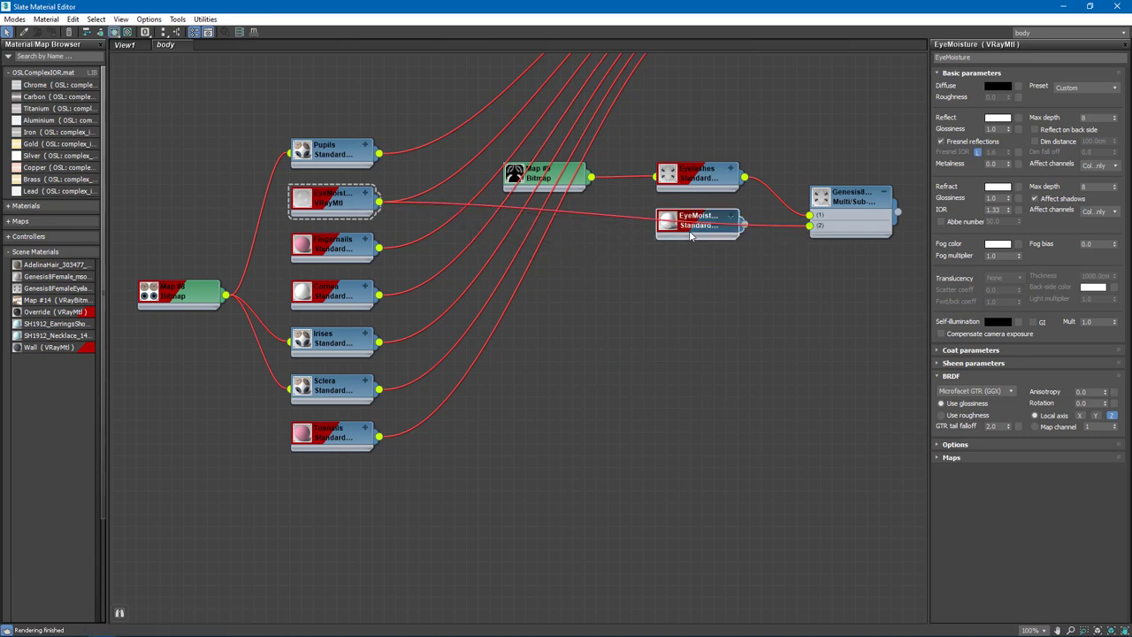
key("Delete")
Step: Convert the Eyelashes material to VRayMtl, copying over its original diffuse colour
right_click(698, 183)
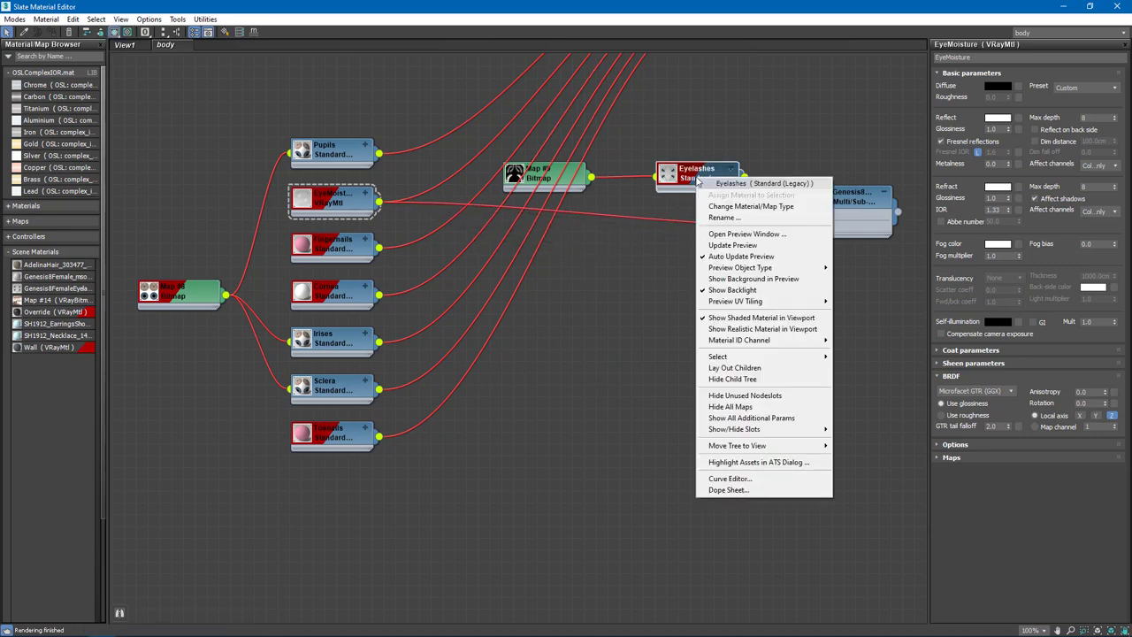
left_click(698, 177)
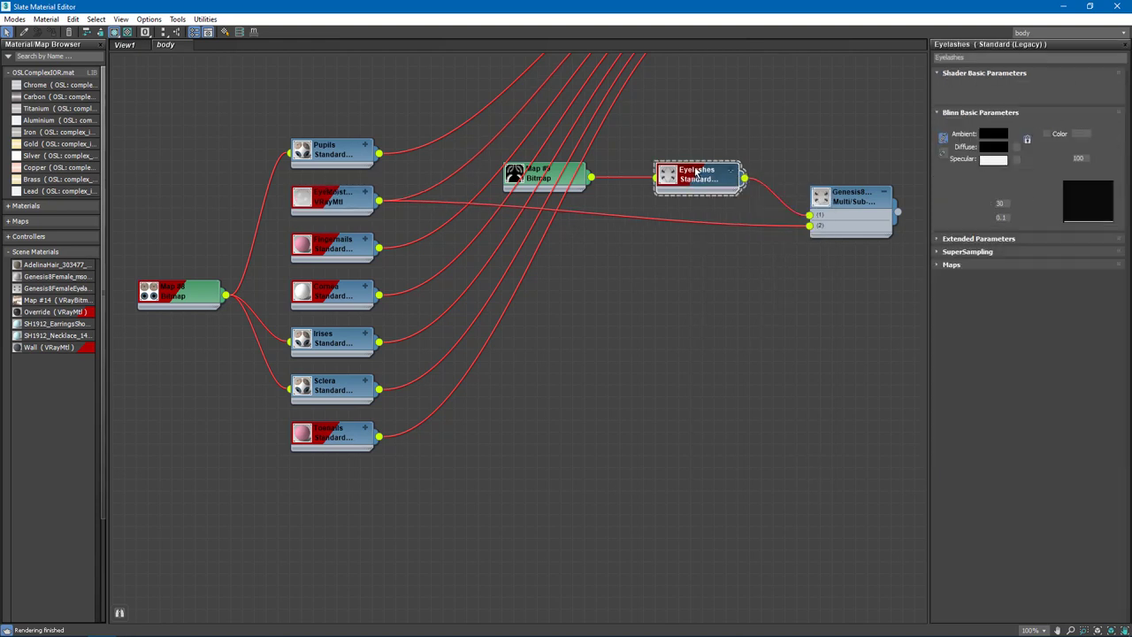
right_click(979, 150)
left_click(1008, 152)
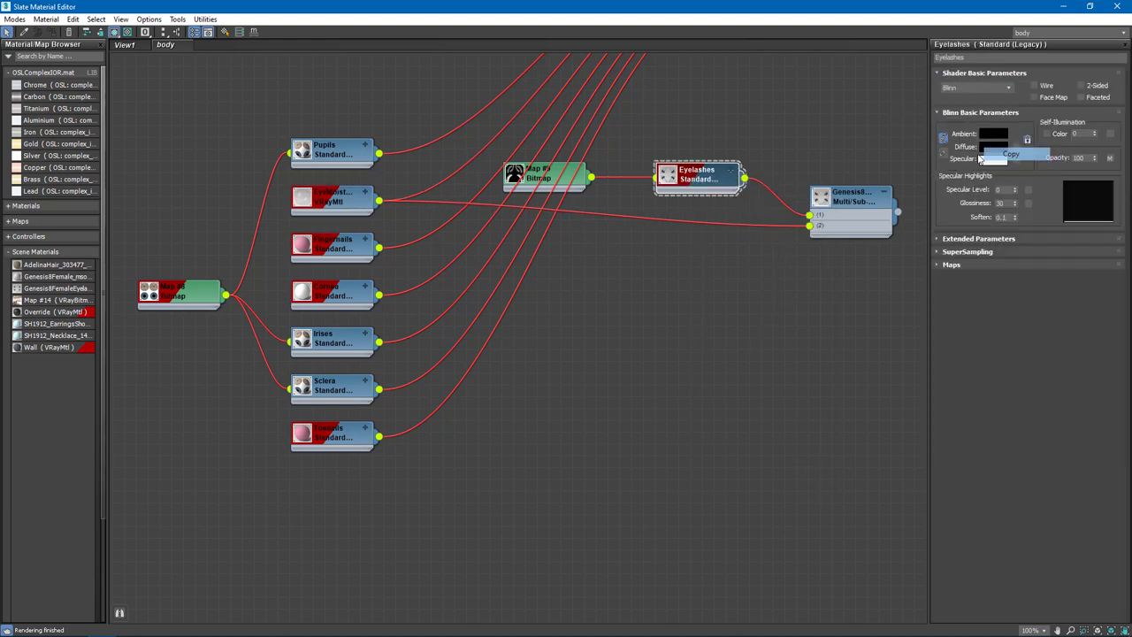
right_click(696, 182)
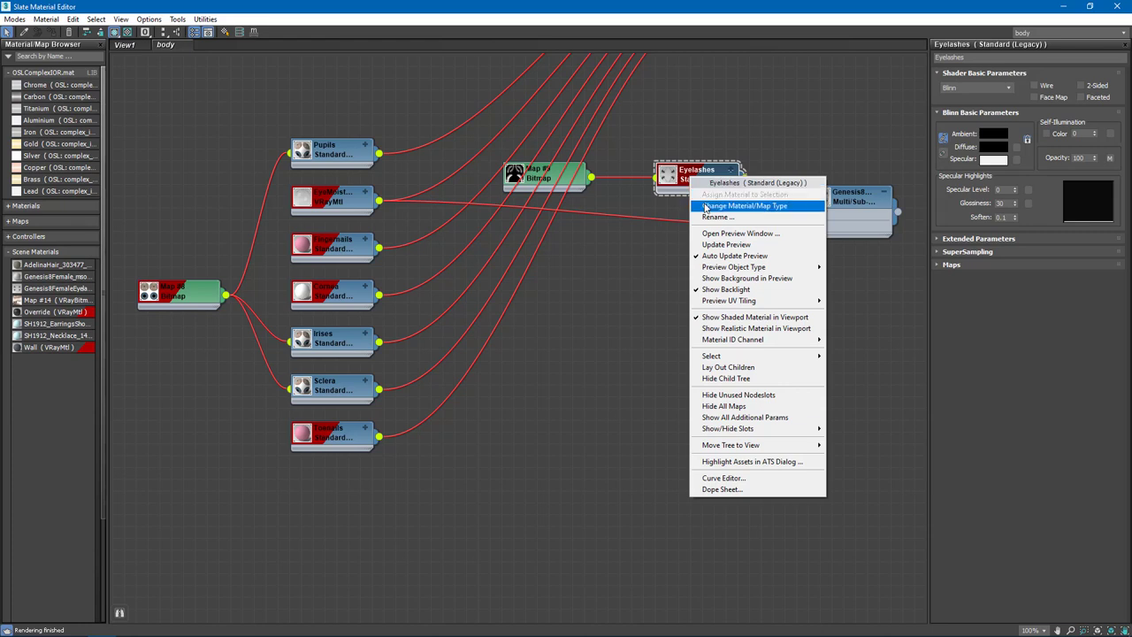
left_click(708, 205)
double_click(501, 379)
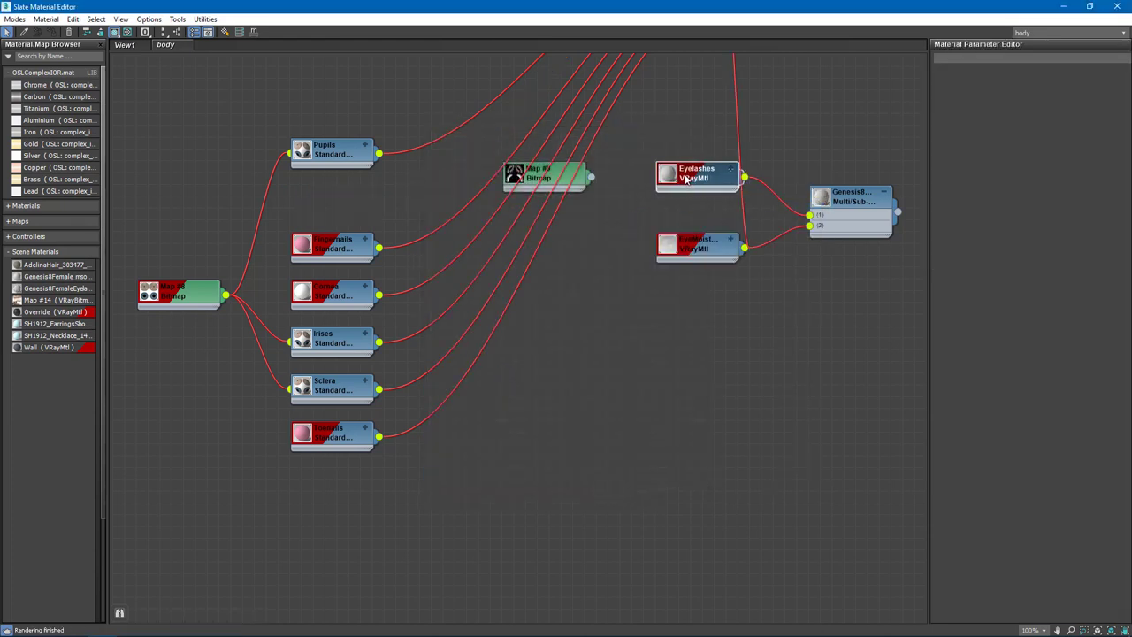
double_click(687, 179)
right_click(995, 86)
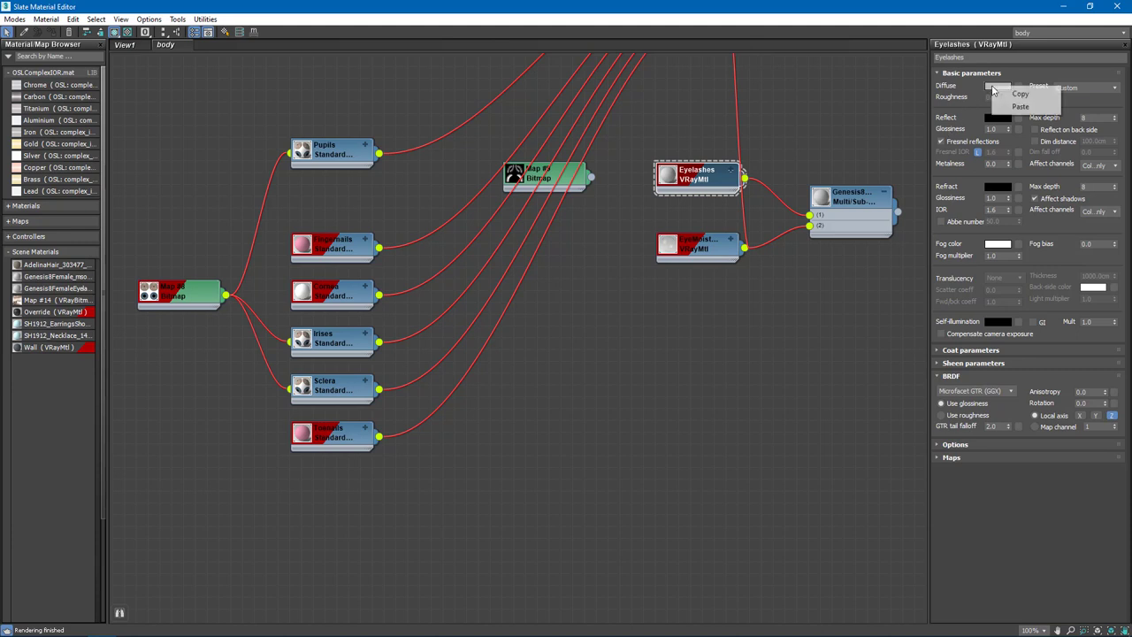
left_click(1013, 105)
Step: Place the Map #9 bitmap above the Eyelashes material and connect it to the Opacity input
left_click_drag(580, 177, 723, 134)
left_click_drag(703, 174, 703, 175)
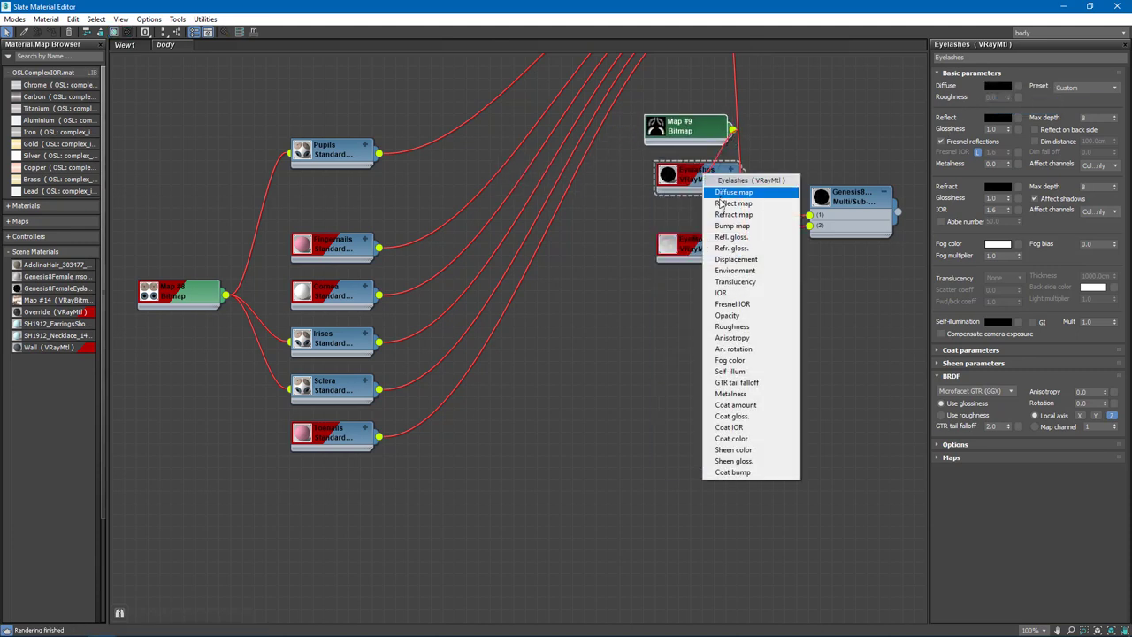
left_click(729, 317)
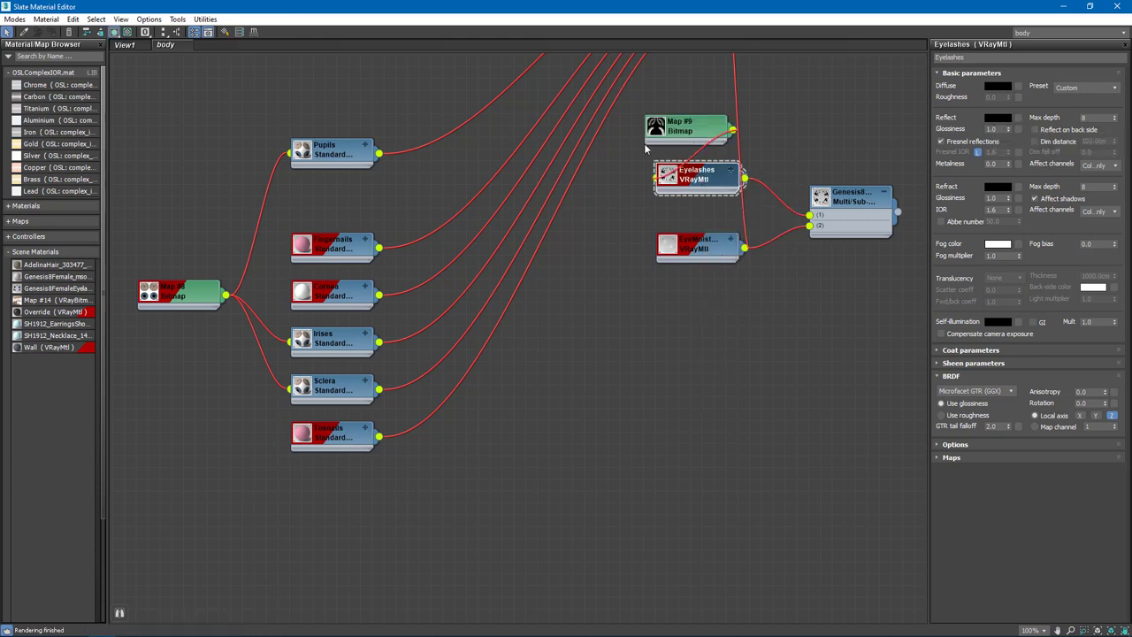
Step: Set the Eyelashes reflect colour to a grey of value 0.605, with glossiness 0.5 and IOR 1.36
left_click(306, 129)
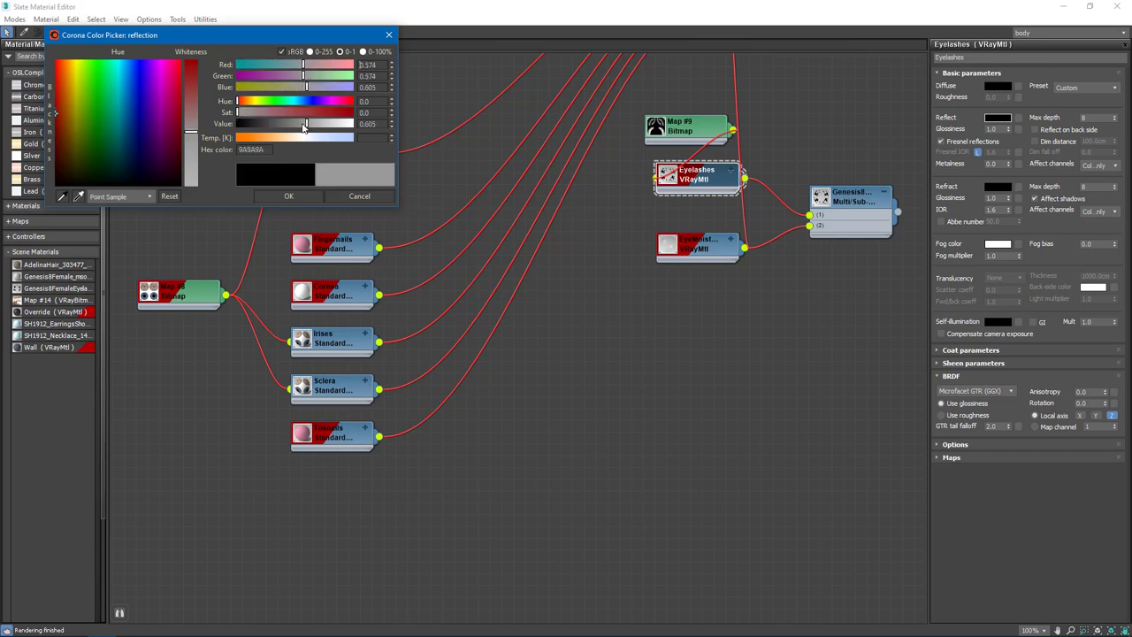
left_click(288, 196)
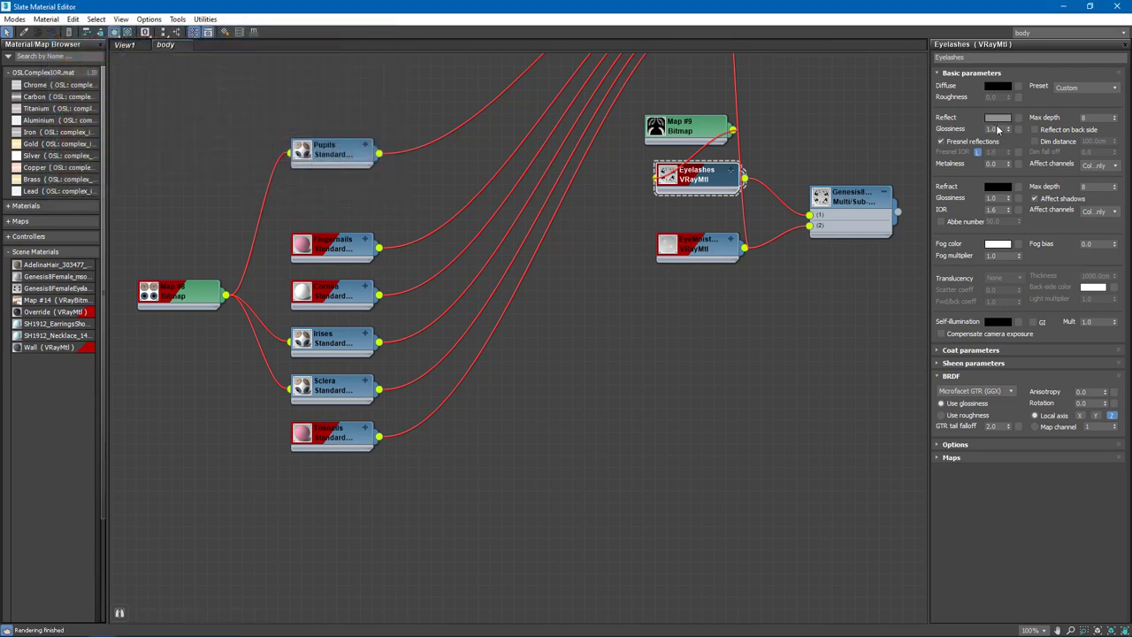
type(".5")
double_click(994, 210)
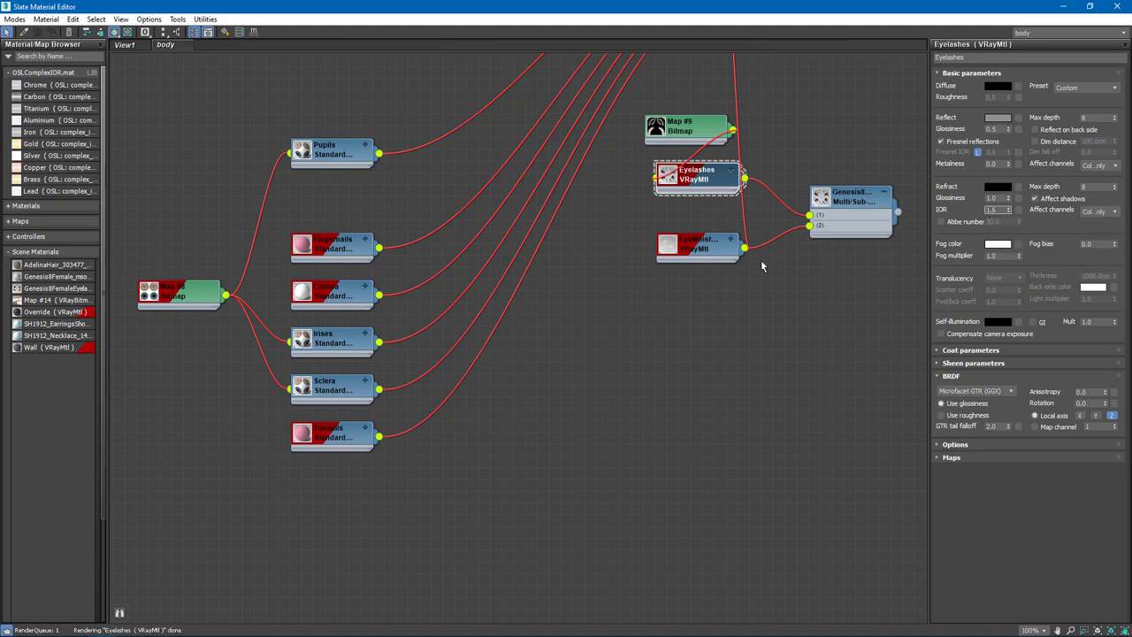
left_click(692, 134)
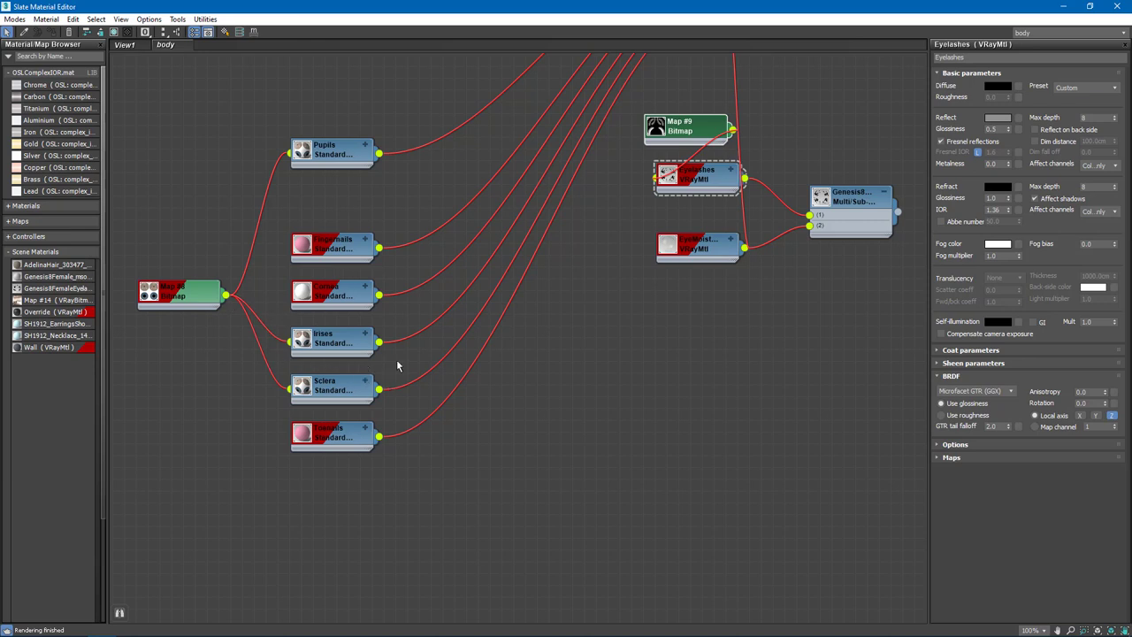
Step: Group the Pupils, Irises and Sclera nodes together beside their Map #8 bitmap, above the Fingernails material
left_click_drag(362, 374, 345, 221)
left_click_drag(196, 295, 216, 189)
left_click_drag(202, 101, 339, 136)
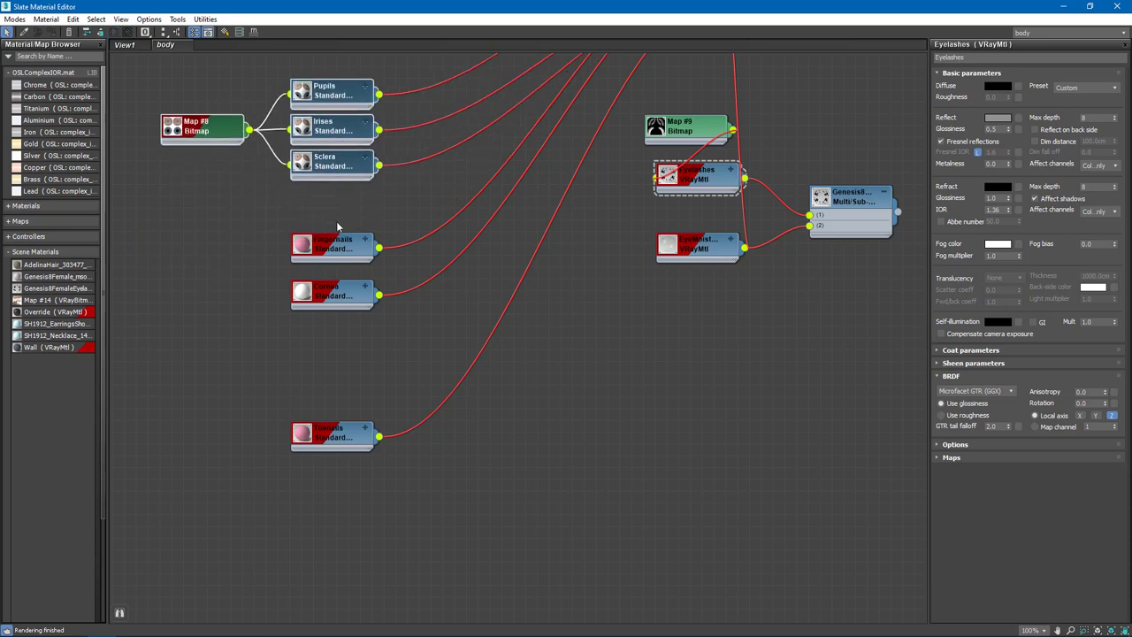
Step: Feed the Fingernails material into the toenail slot of the body Multi/Sub-Object material and delete the Toenails node
left_click_drag(339, 450, 337, 224)
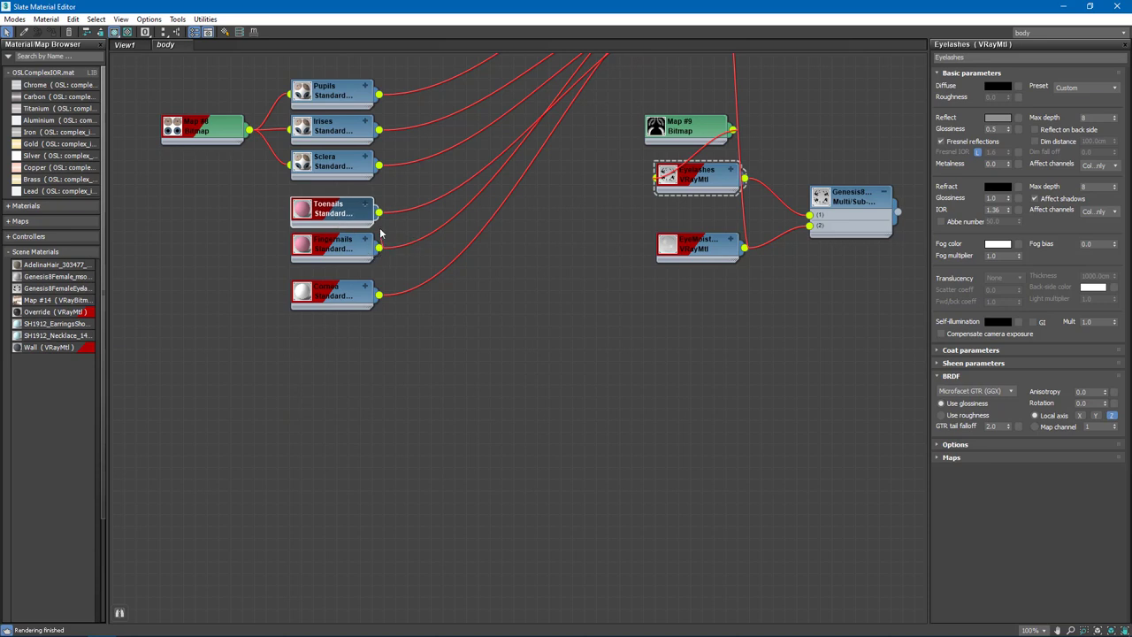
key("Delete")
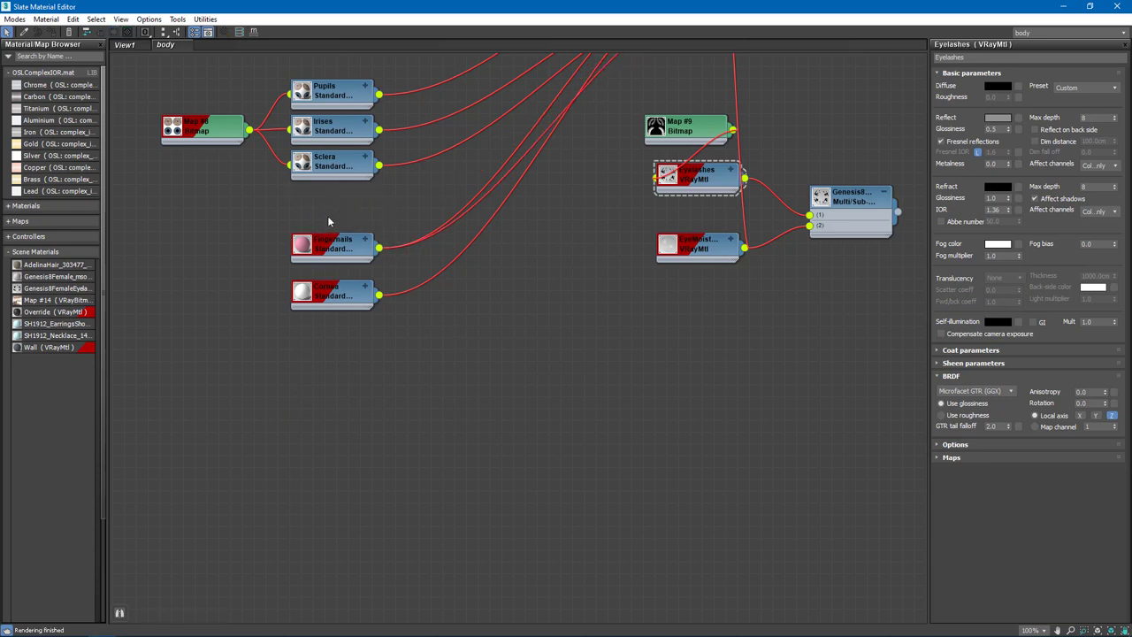
Step: Convert the Fingernails material to VRayMtl, copying over its original pink diffuse colour
left_click(330, 251)
double_click(327, 251)
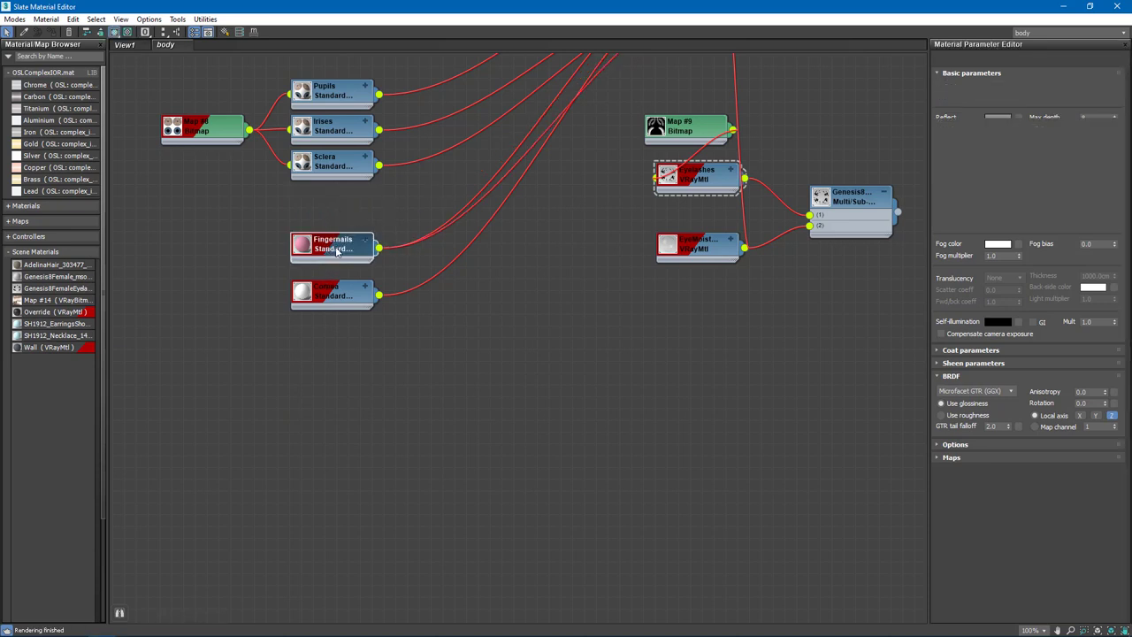
right_click(992, 160)
left_click(1009, 167)
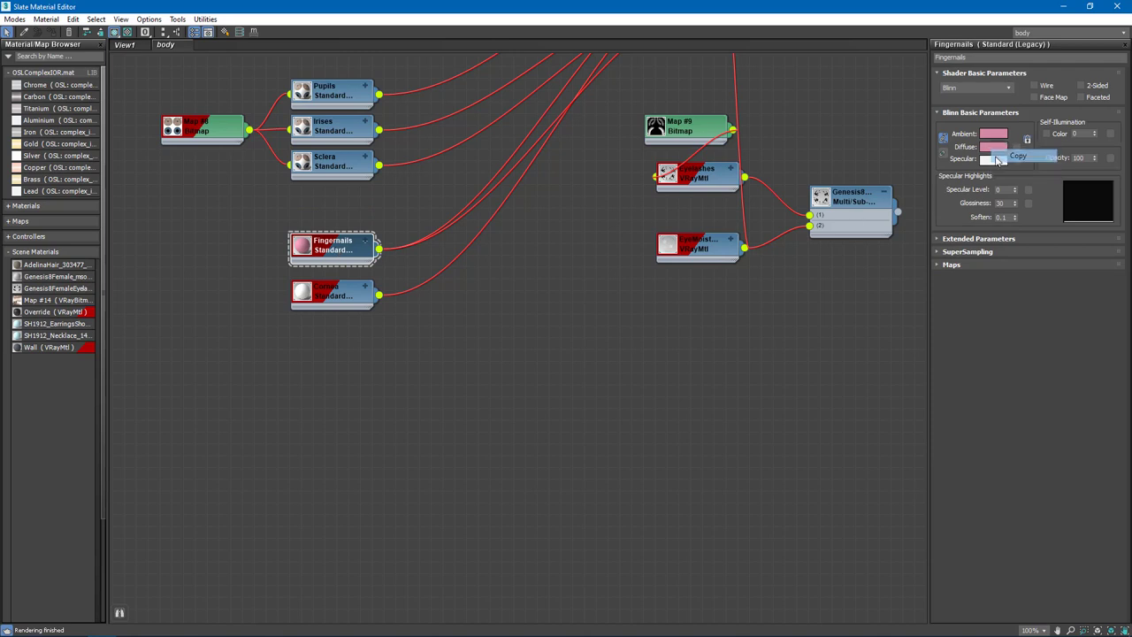
right_click(341, 256)
left_click(392, 279)
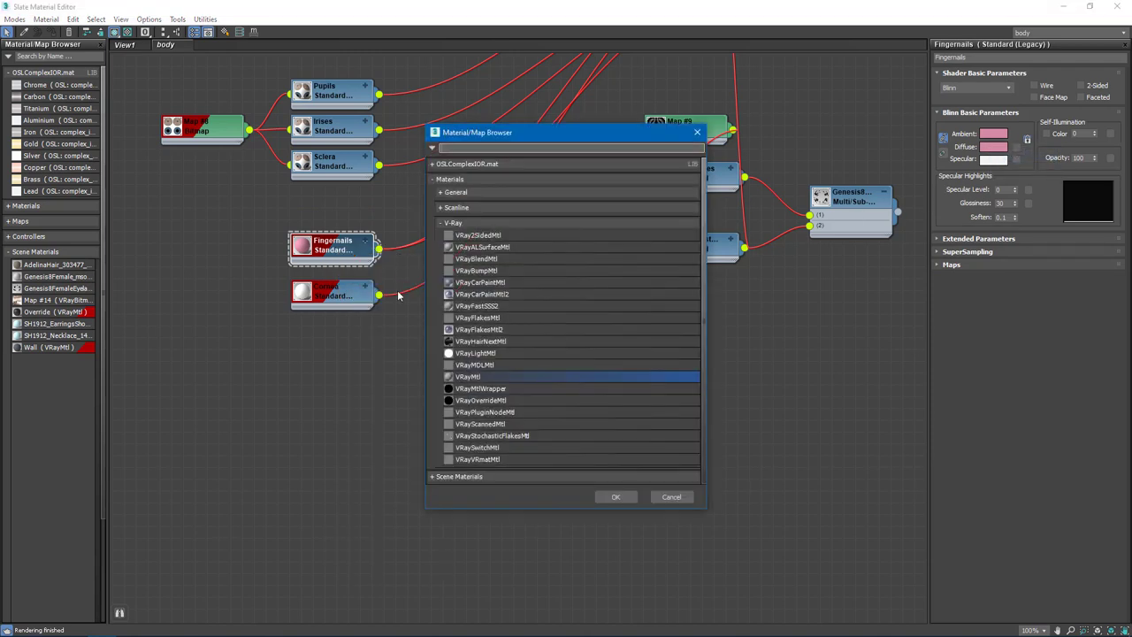
double_click(478, 377)
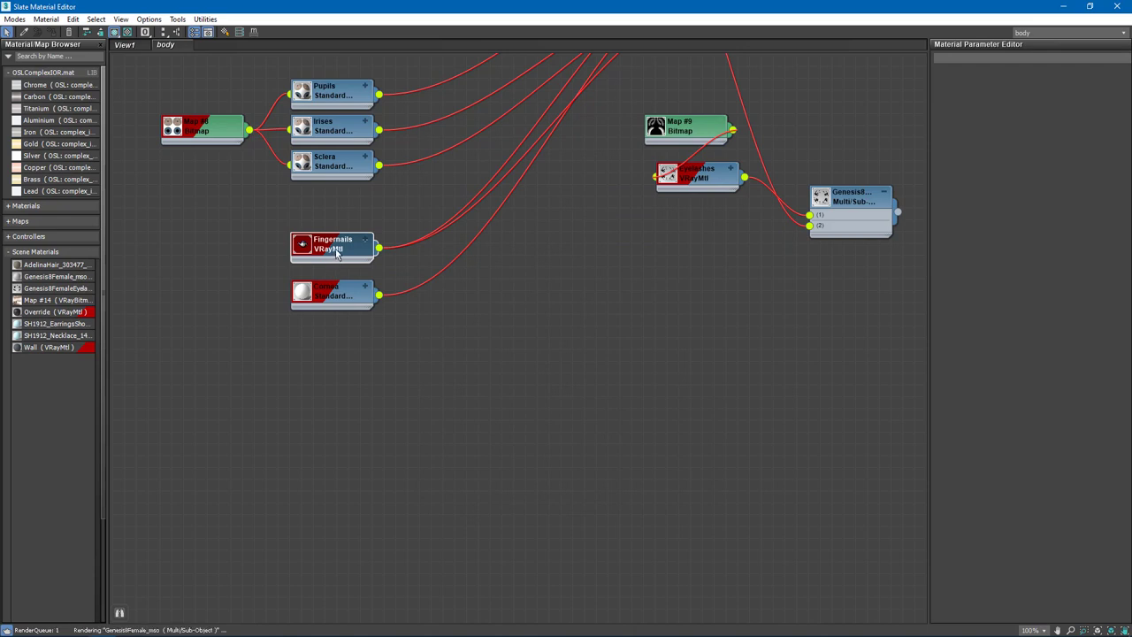
left_click_drag(337, 254, 337, 223)
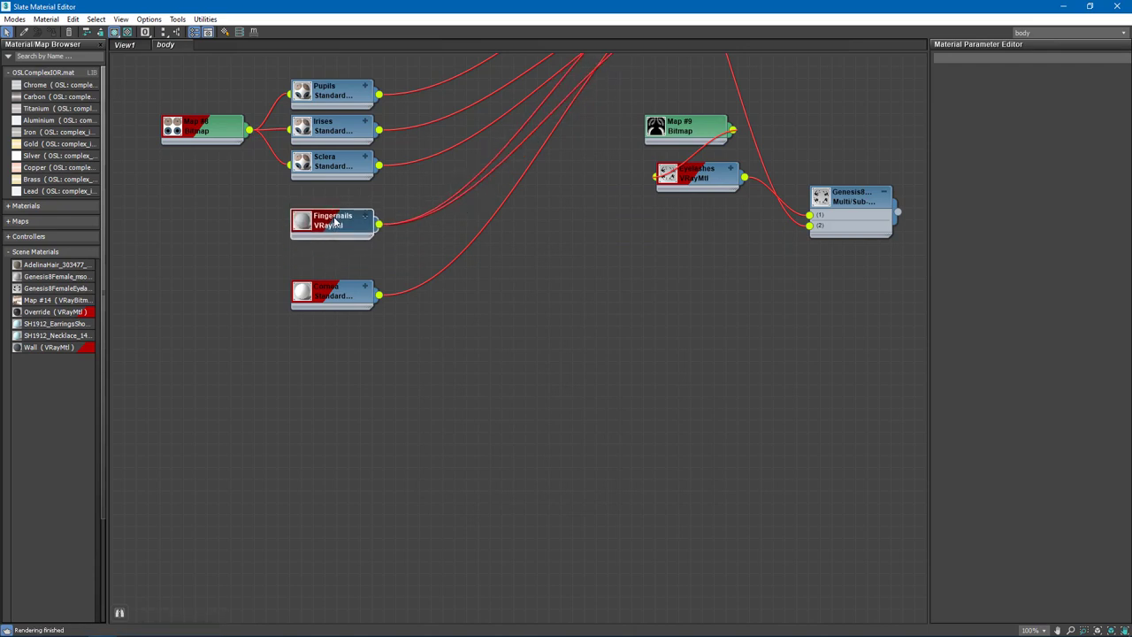
double_click(336, 224)
right_click(998, 86)
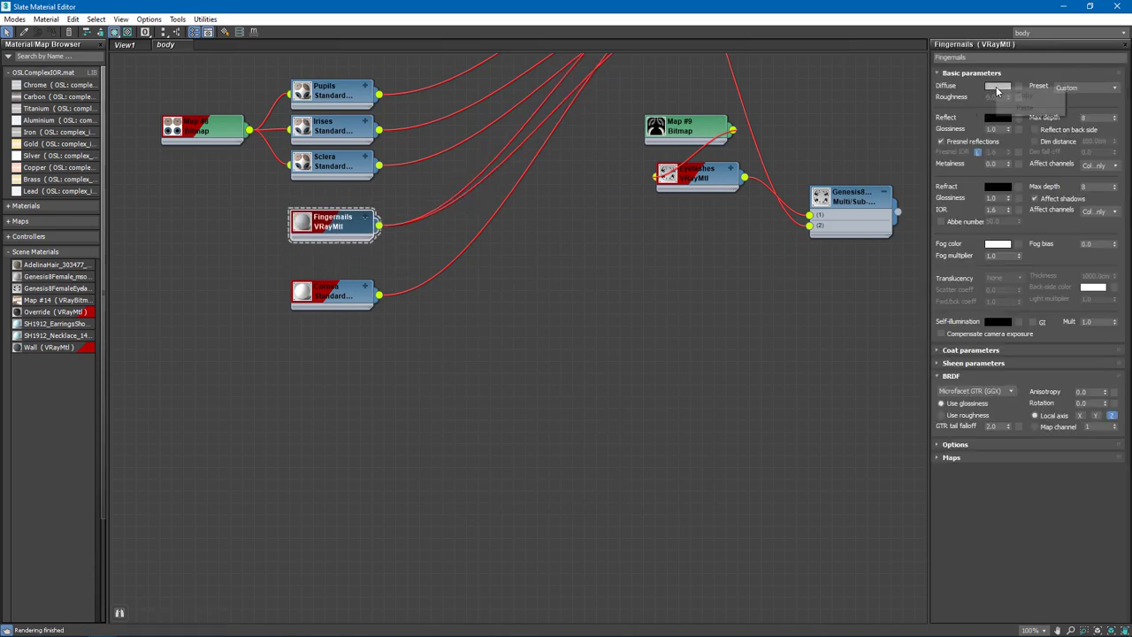
left_click(1010, 105)
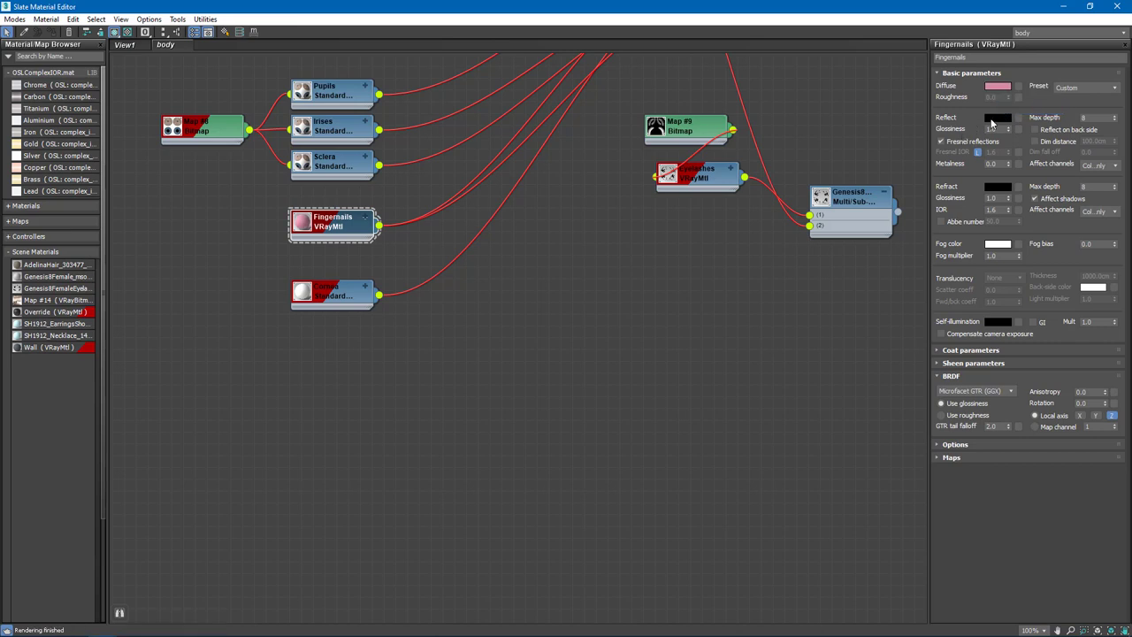
Step: Set the Fingernails material's reflect colour to white
left_click(997, 118)
left_click(354, 126)
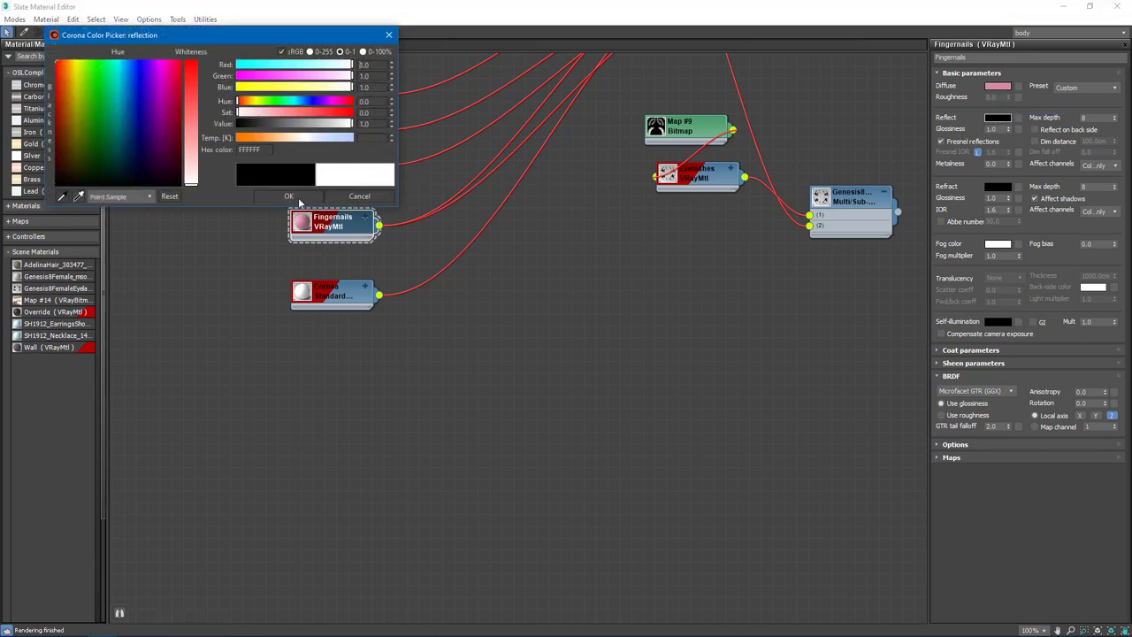
left_click(288, 195)
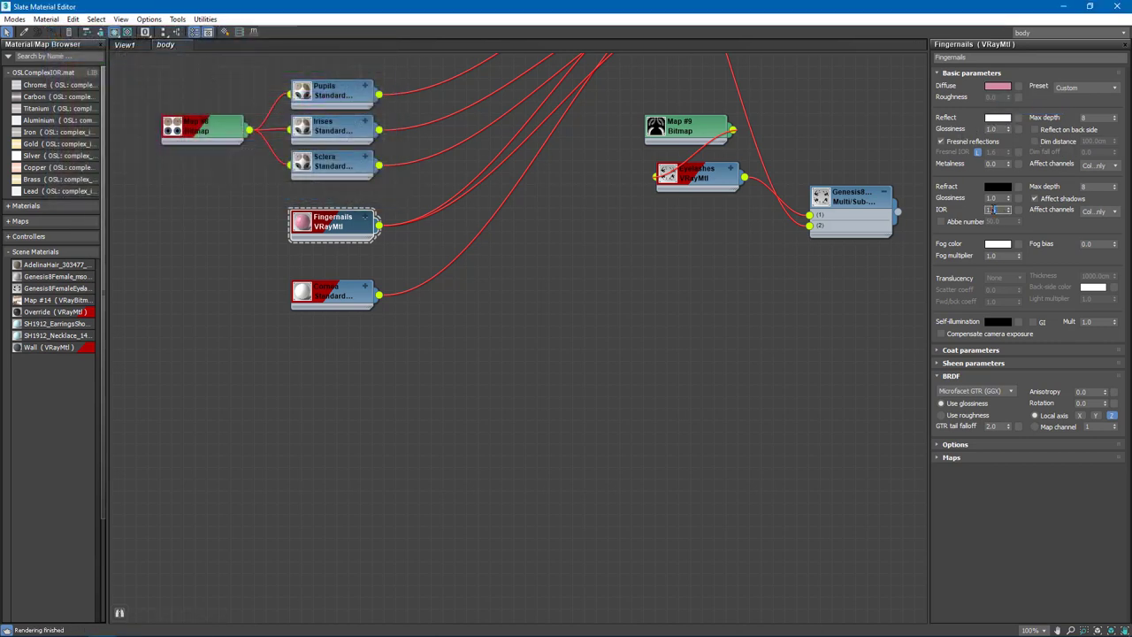
Step: Set the Fingernails material's IOR to 1.45 and its reflection glossiness to 0.9
type("1.45")
key("Return")
left_click(998, 129)
type(".9")
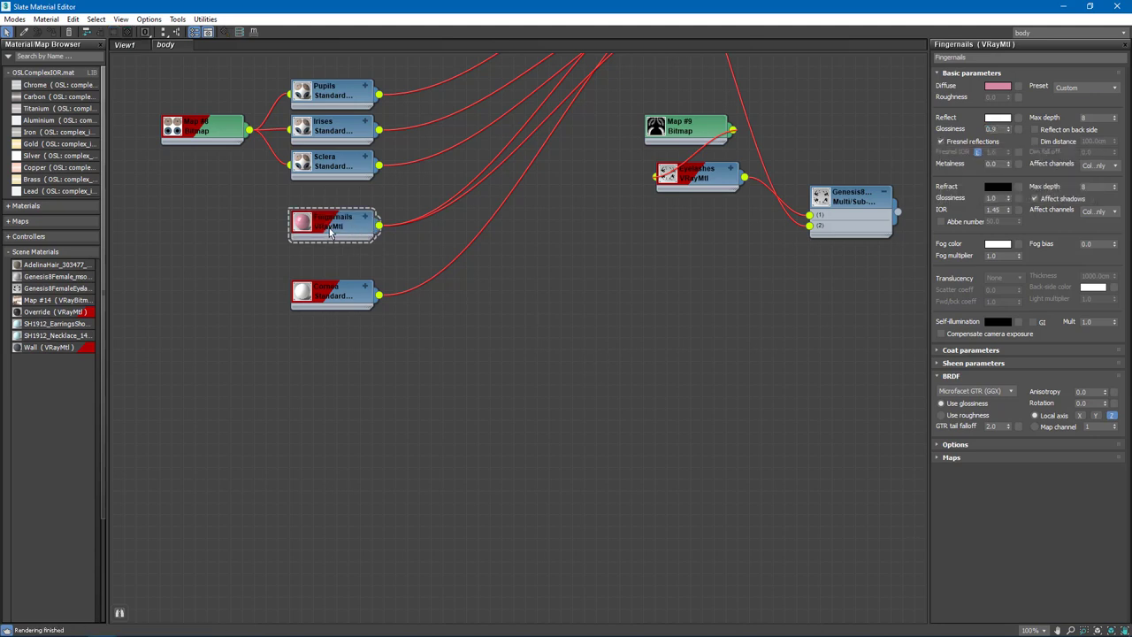
Step: Shift the Fingernails and Cornea nodes up toward Sclera and convert the Cornea material to VRayMtl
left_click_drag(330, 230, 329, 218)
left_click_drag(338, 297, 337, 276)
double_click(336, 277)
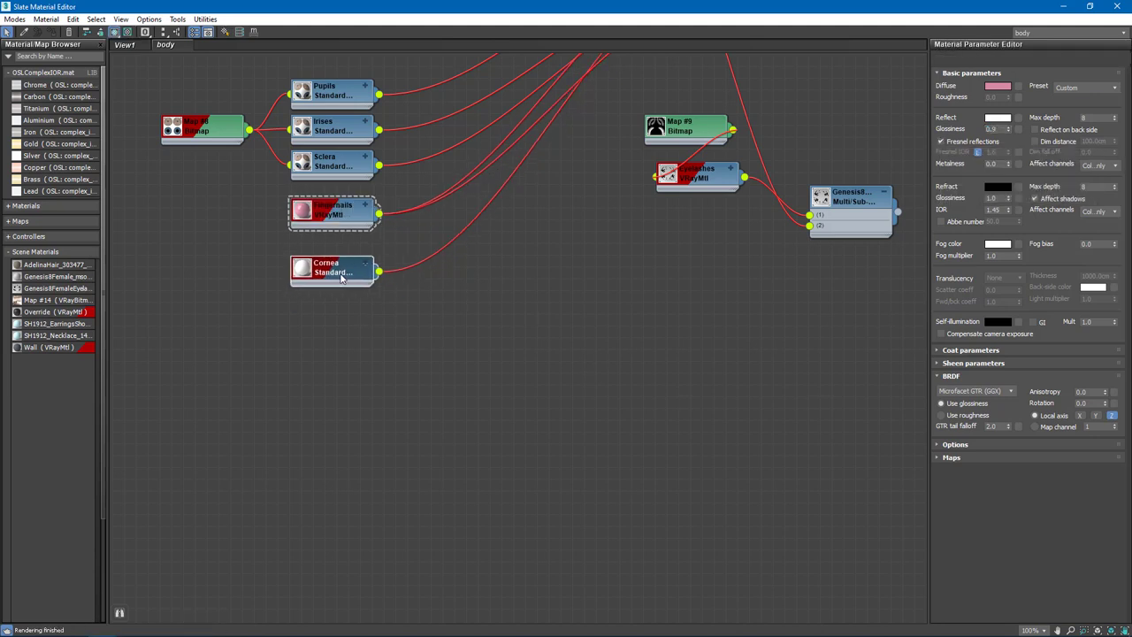
right_click(335, 279)
left_click(416, 299)
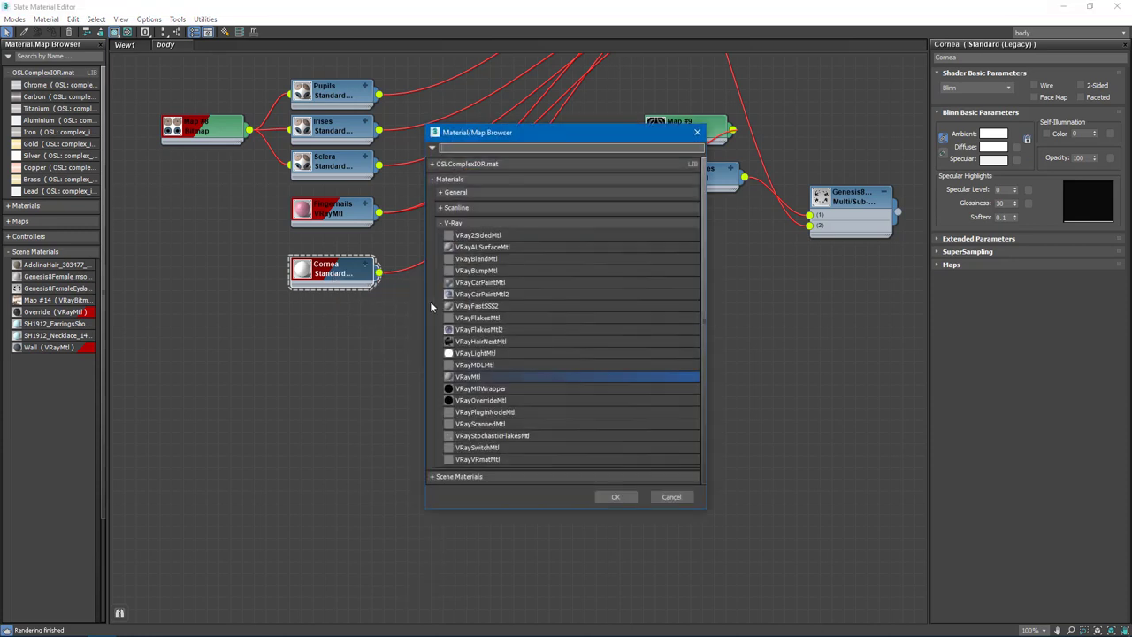
double_click(469, 376)
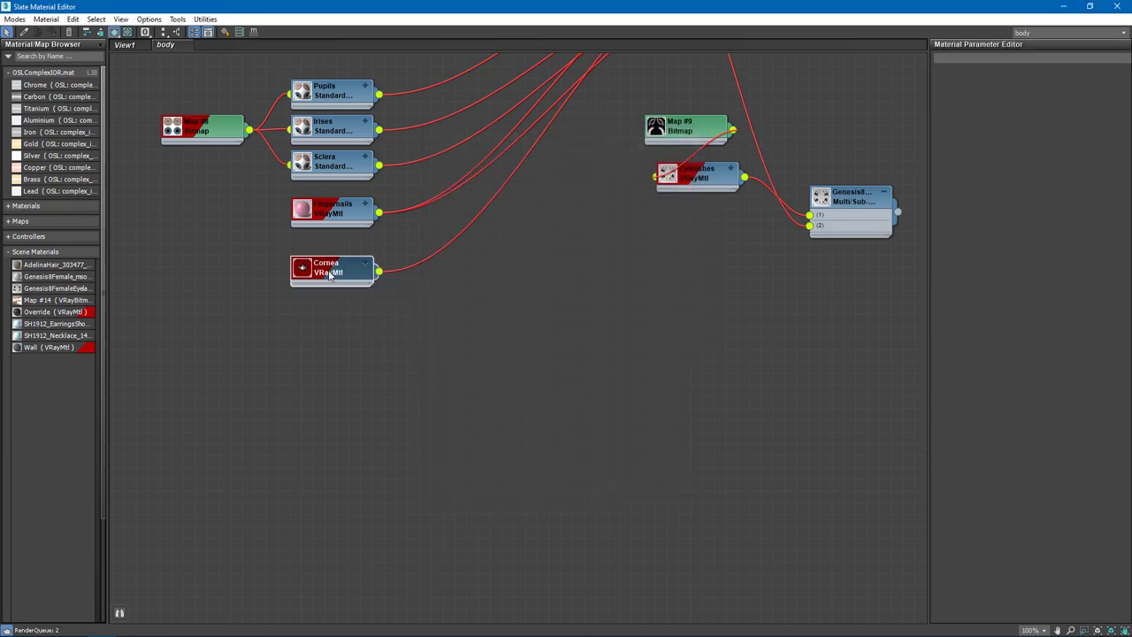
double_click(330, 275)
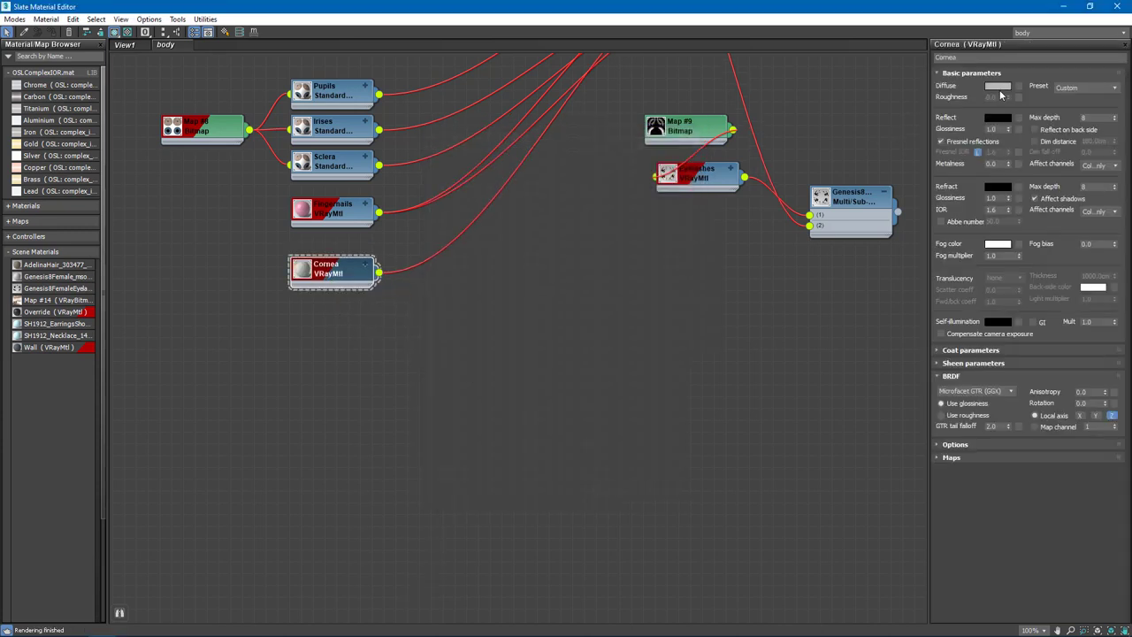
Step: Give the Cornea material a black diffuse colour, white reflect and refract colours, and an IOR of 1.38
left_click(998, 86)
left_click_drag(256, 124, 209, 126)
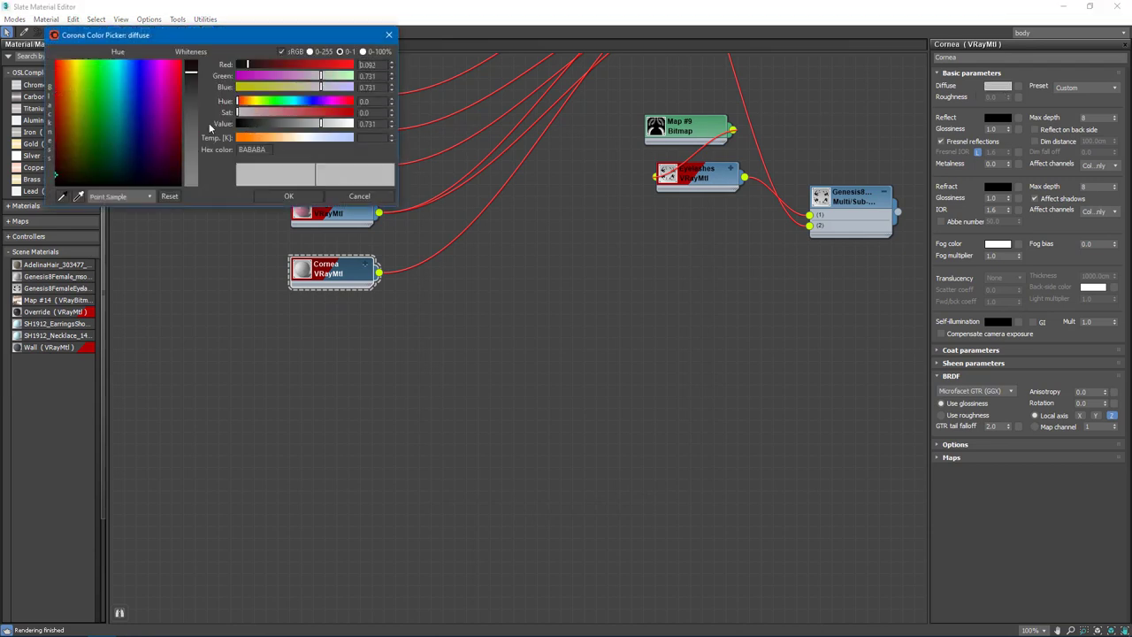
left_click(295, 195)
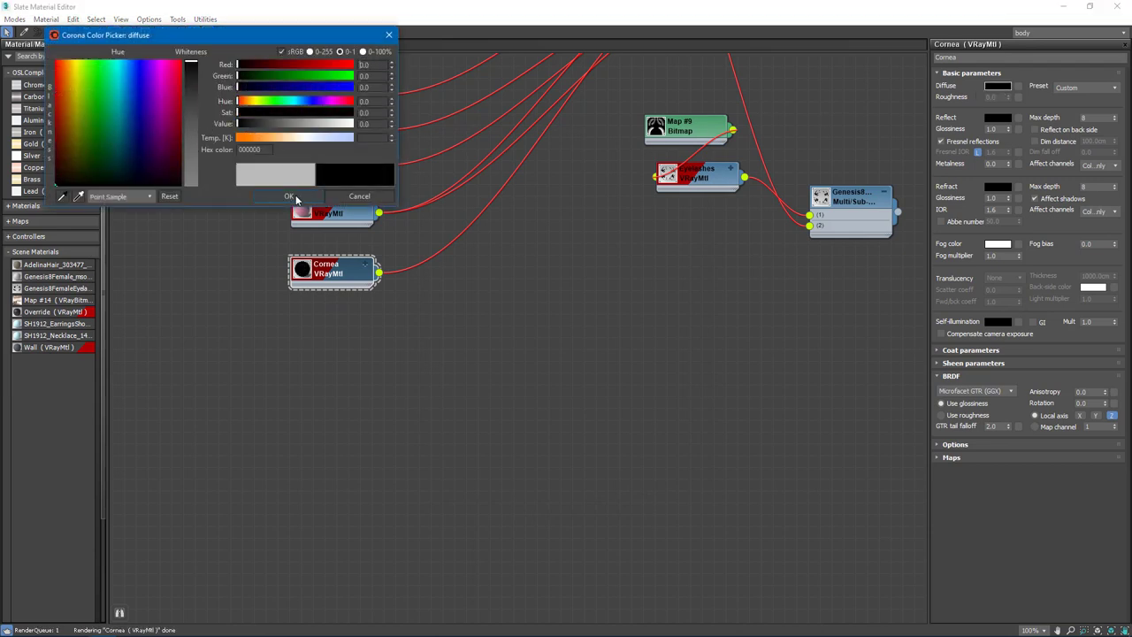
left_click(998, 119)
left_click(351, 124)
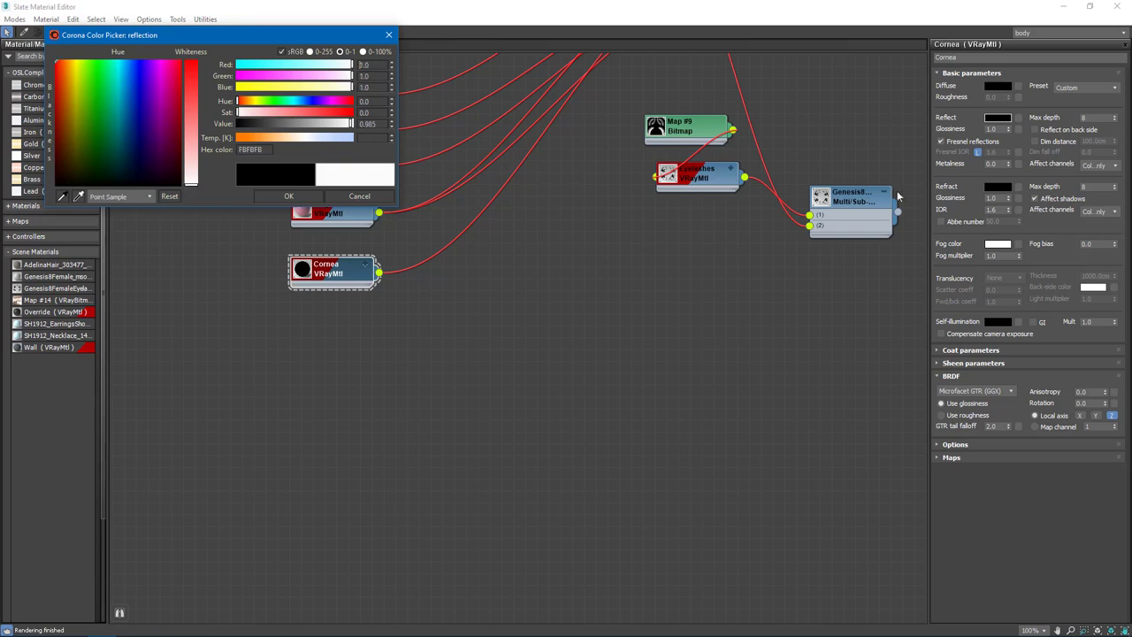
left_click(999, 187)
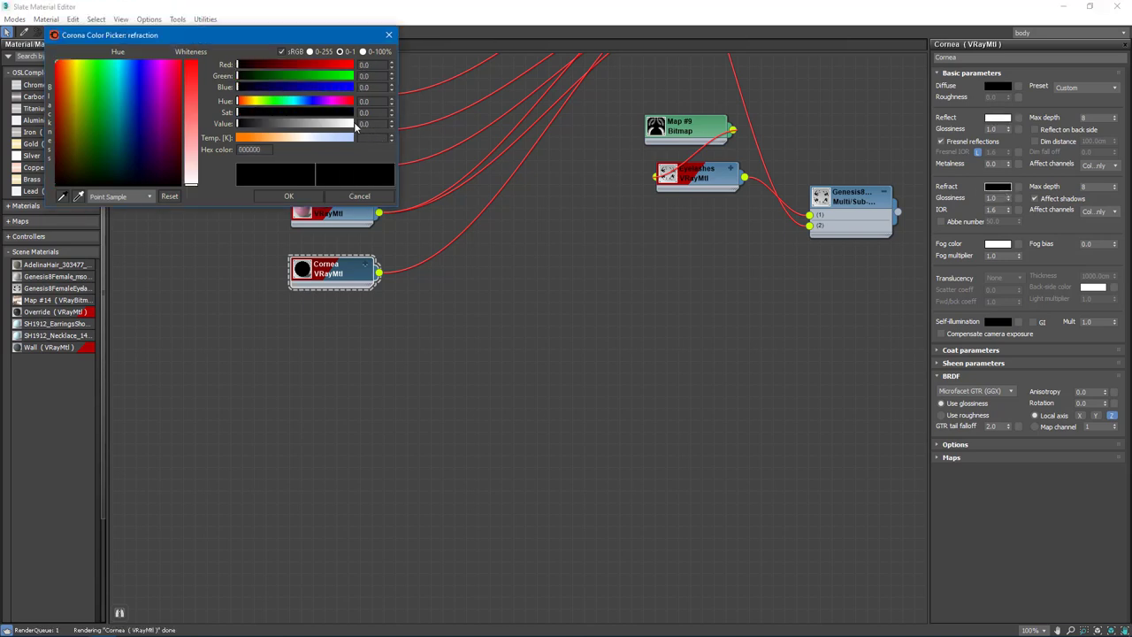
left_click(288, 195)
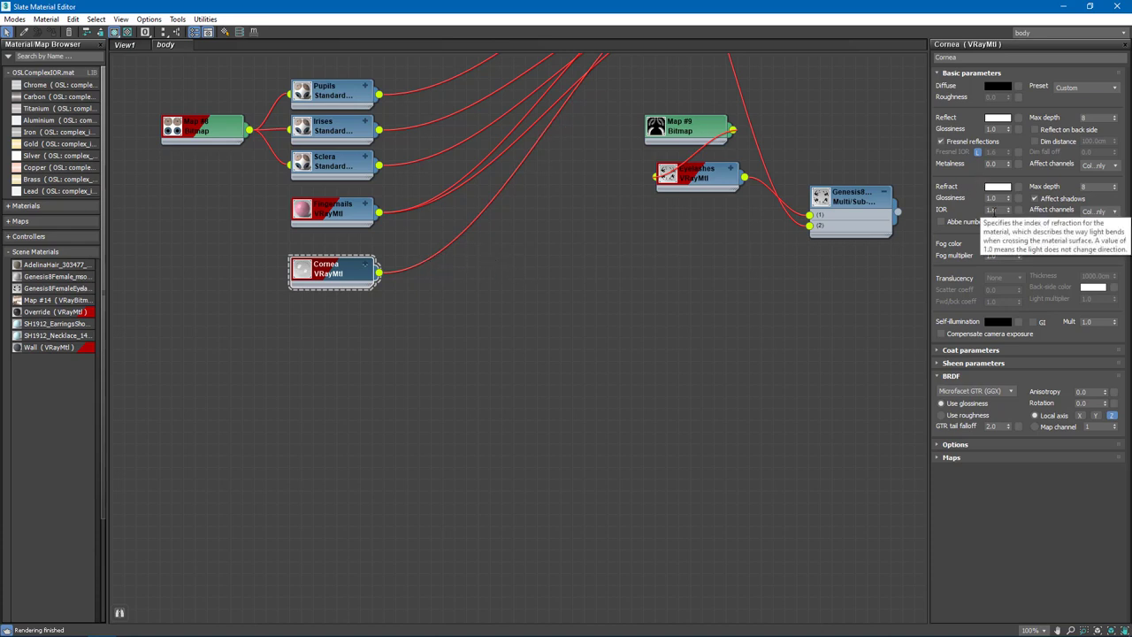
left_click(995, 210)
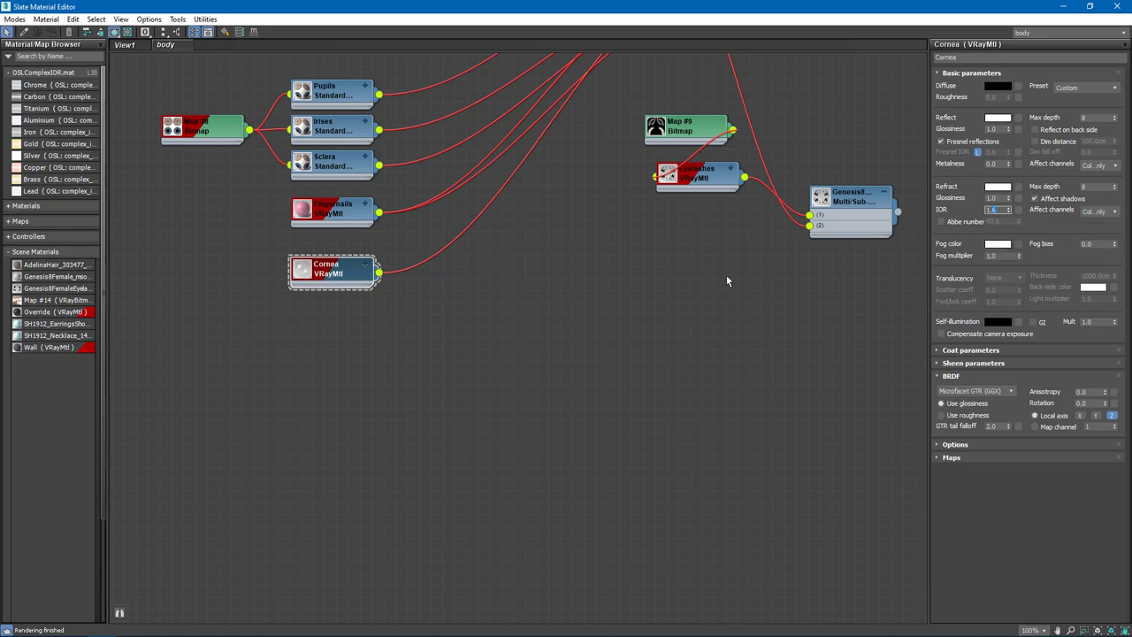
left_click(704, 310)
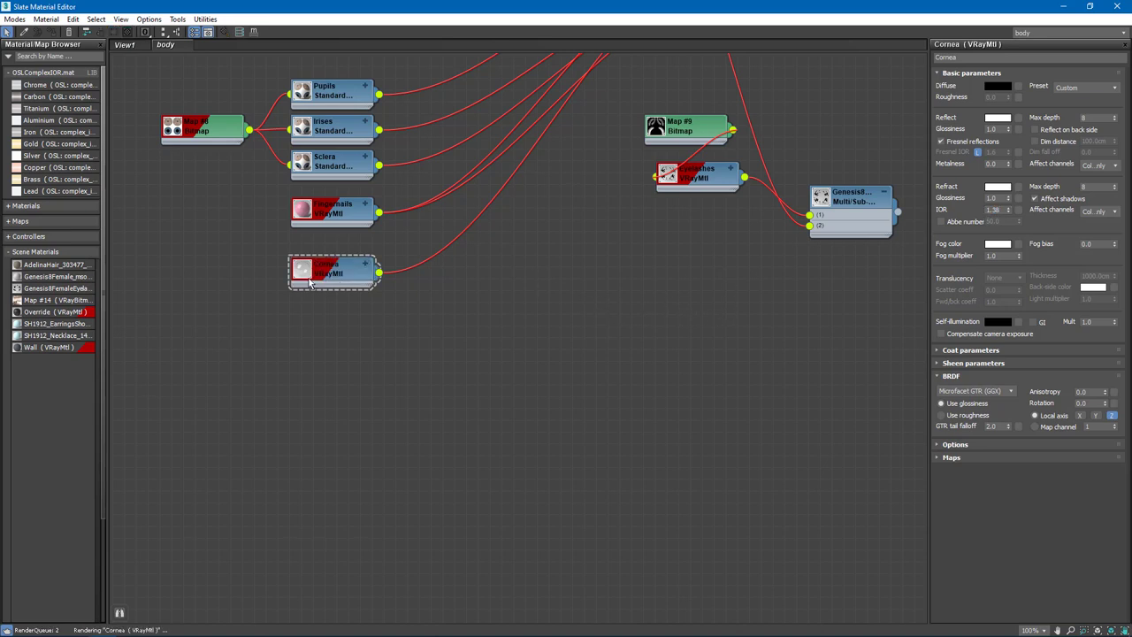
Step: Move the EyeMoisture node from beside the body Multi/Sub-Object material to just below the Cornea node
scroll(463, 379, "up", 5)
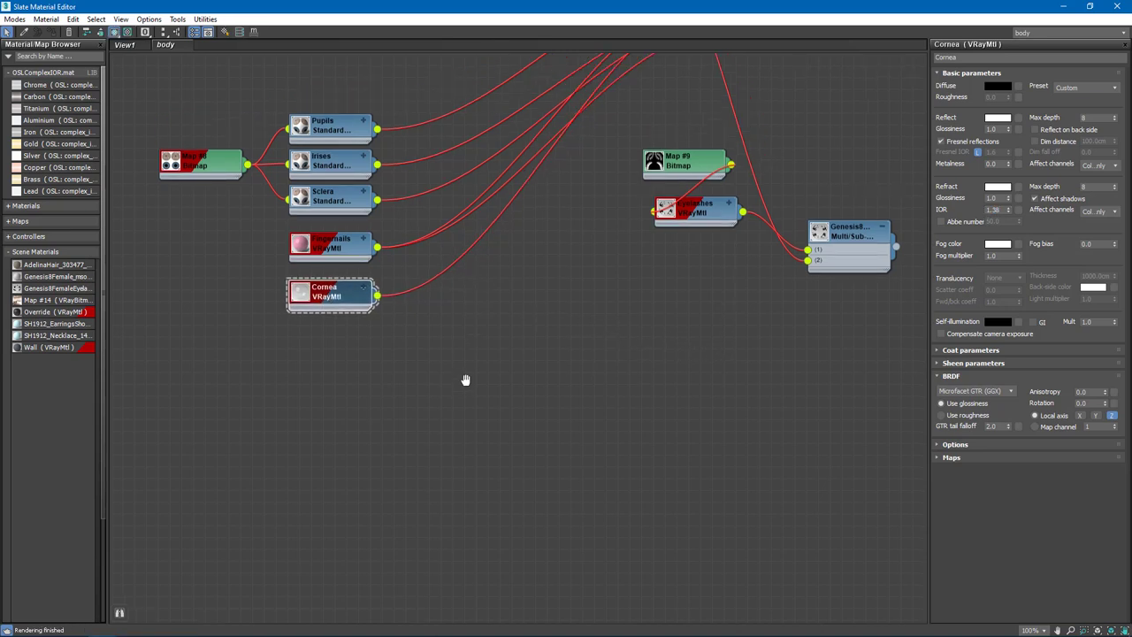
scroll(480, 413, "down", 2)
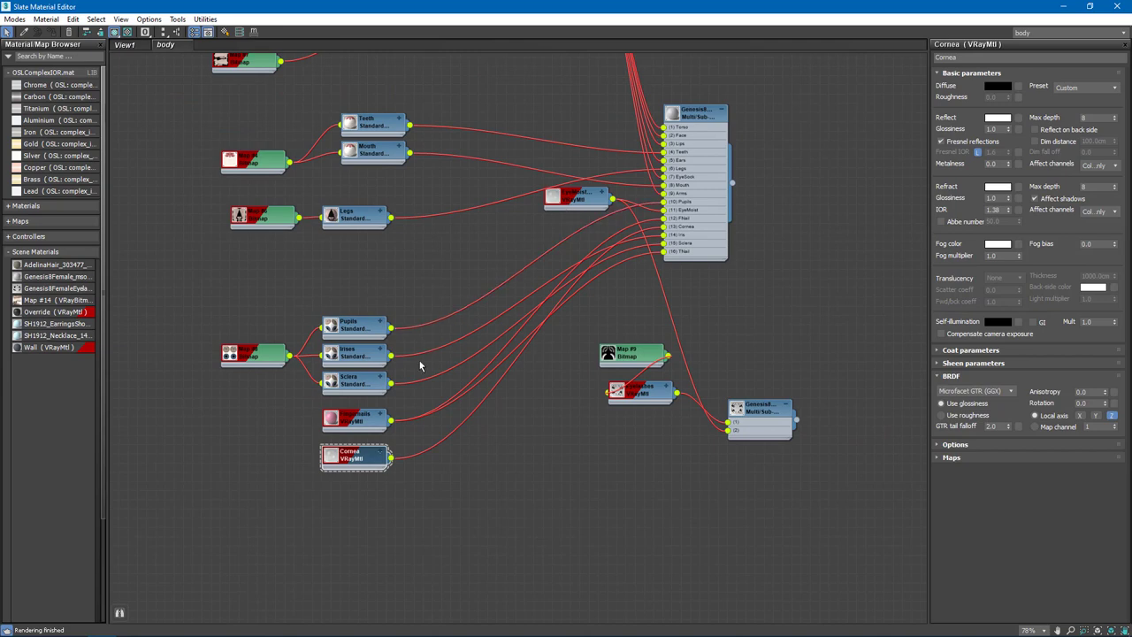
left_click_drag(558, 196, 327, 483)
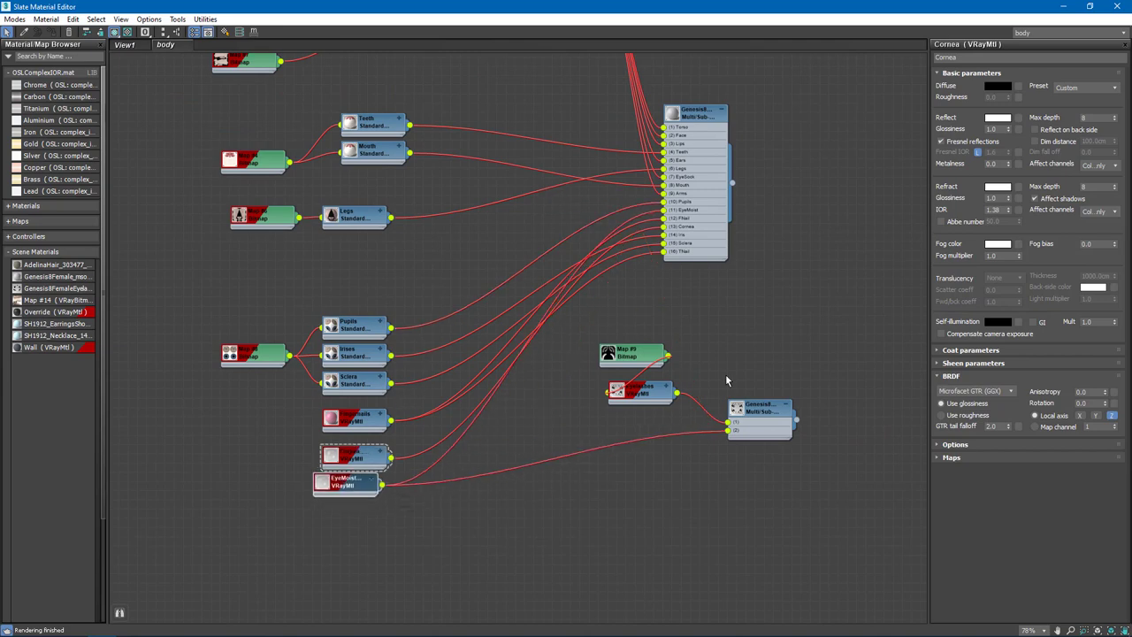
Step: Reload the eyelash opacity bitmap Rose_Lashes2.jpg in Map #9 with its gamma overridden to 1.0
double_click(623, 355)
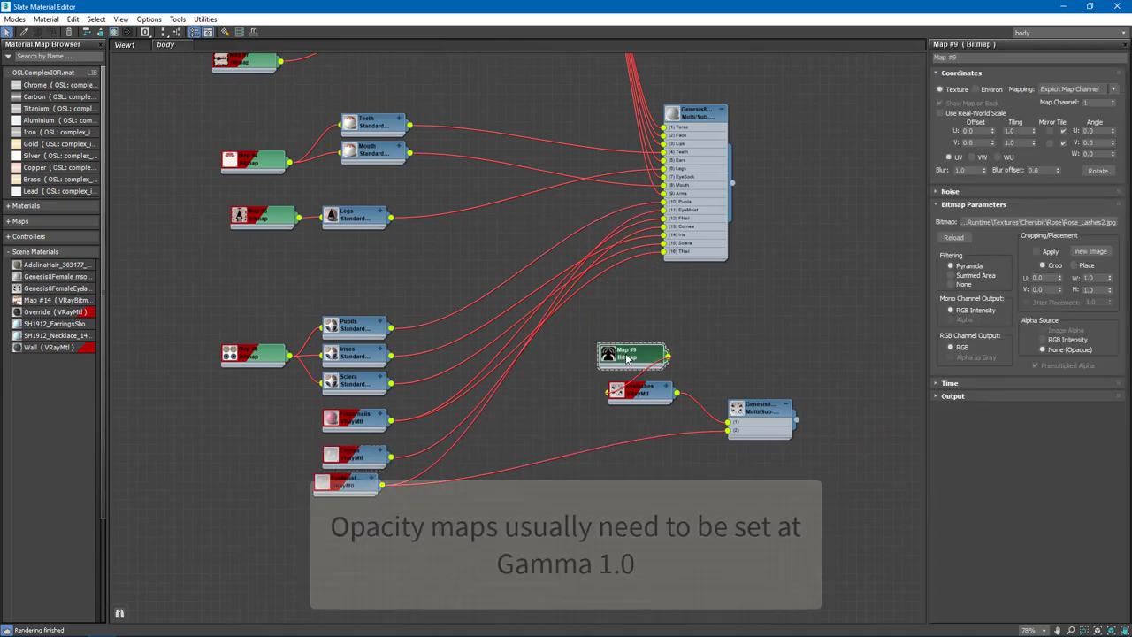
left_click(1041, 222)
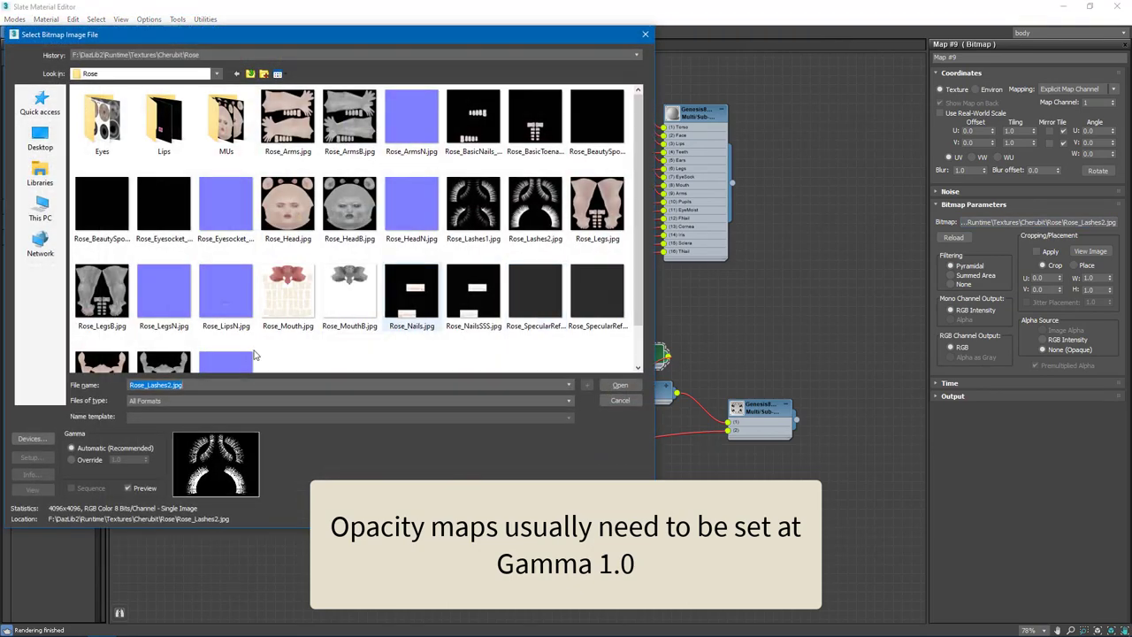
left_click(72, 460)
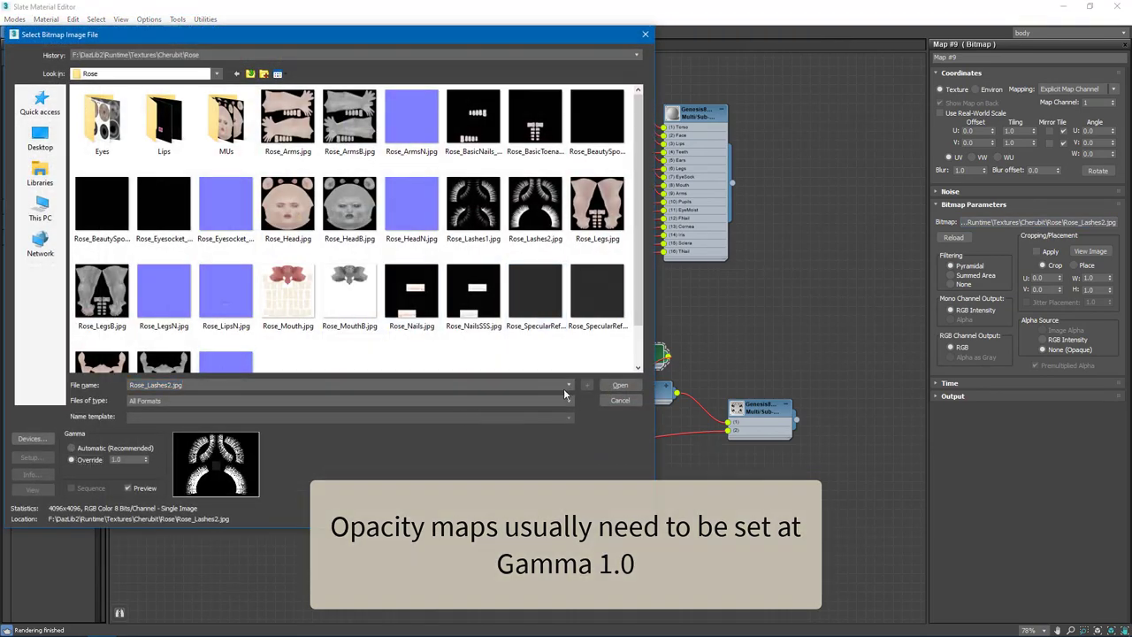
left_click(619, 385)
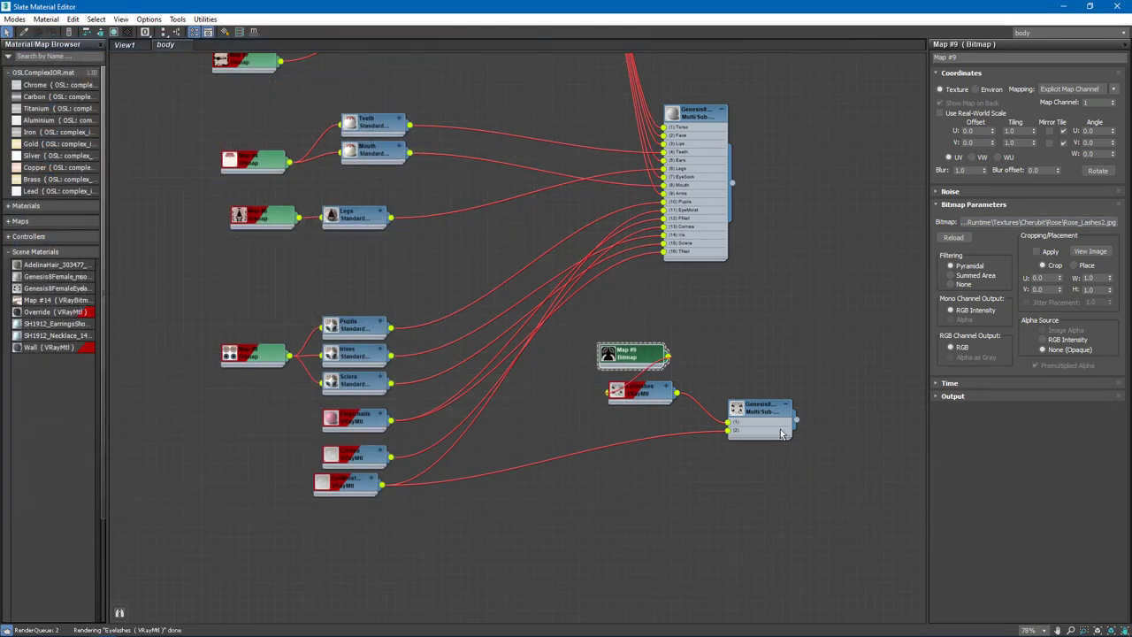
Step: Pull Map #9 and the eyelash Multi/Sub-Object node closer to Eyelashes, and line up Cornea and EyeMoisture under Fingernails
left_click_drag(760, 423, 740, 414)
left_click_drag(645, 357, 664, 367)
left_click_drag(362, 459, 362, 446)
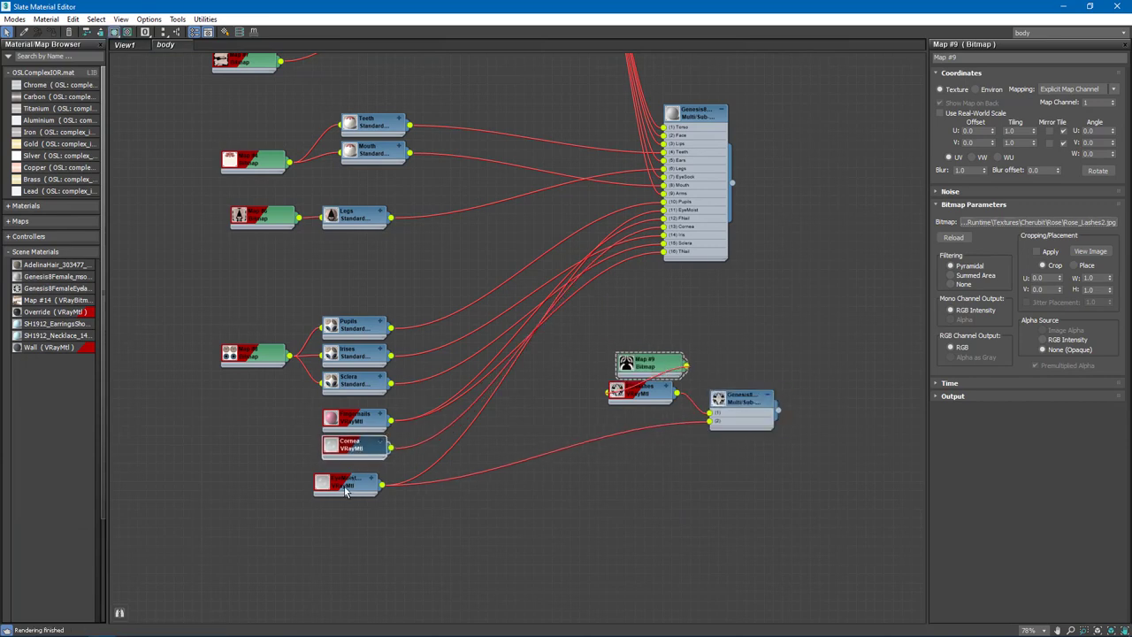
left_click_drag(347, 489, 355, 479)
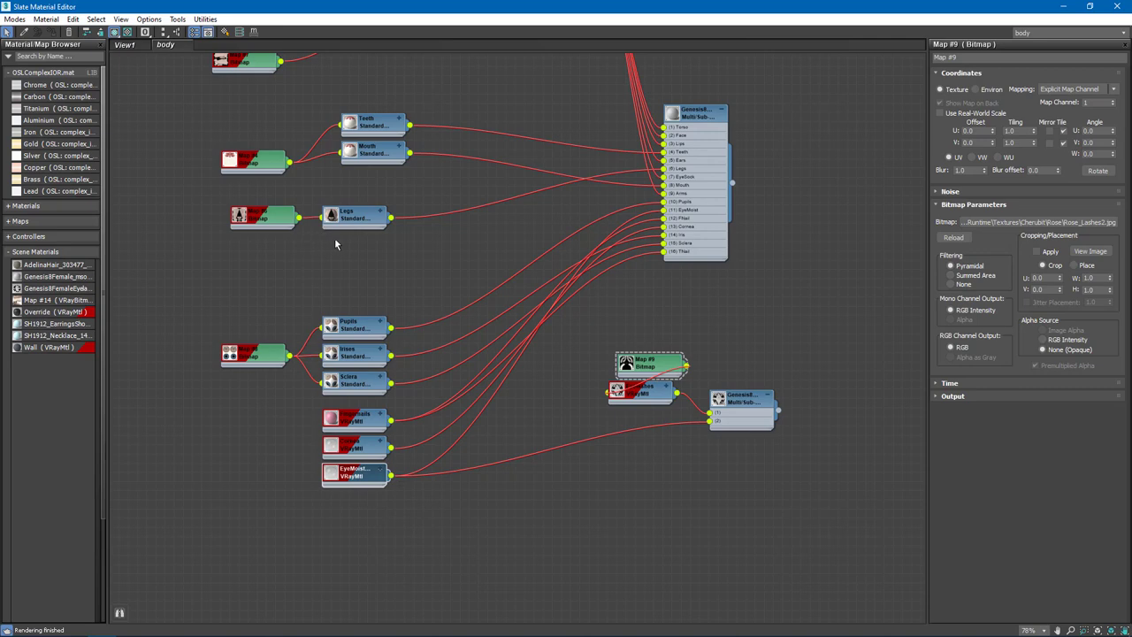
Step: Separate the Pupils node upward from Irises and convert the Pupils material to VRayMtl
middle_click_drag(341, 284, 347, 378)
scroll(359, 369, "up", 3)
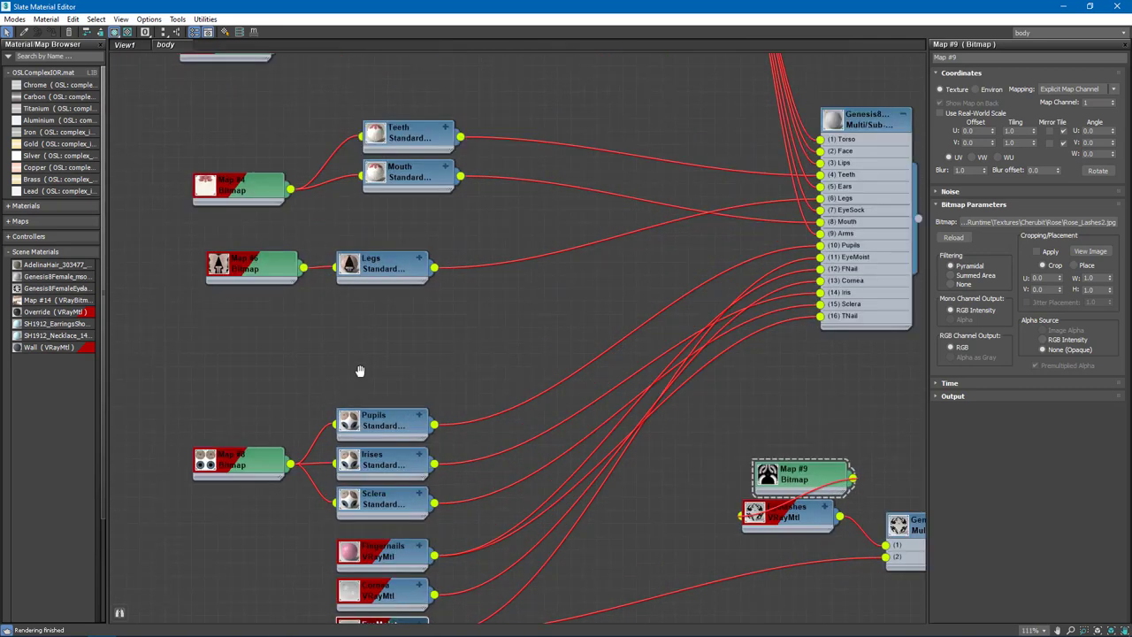
left_click_drag(381, 380, 381, 346)
right_click(407, 356)
left_click(477, 62)
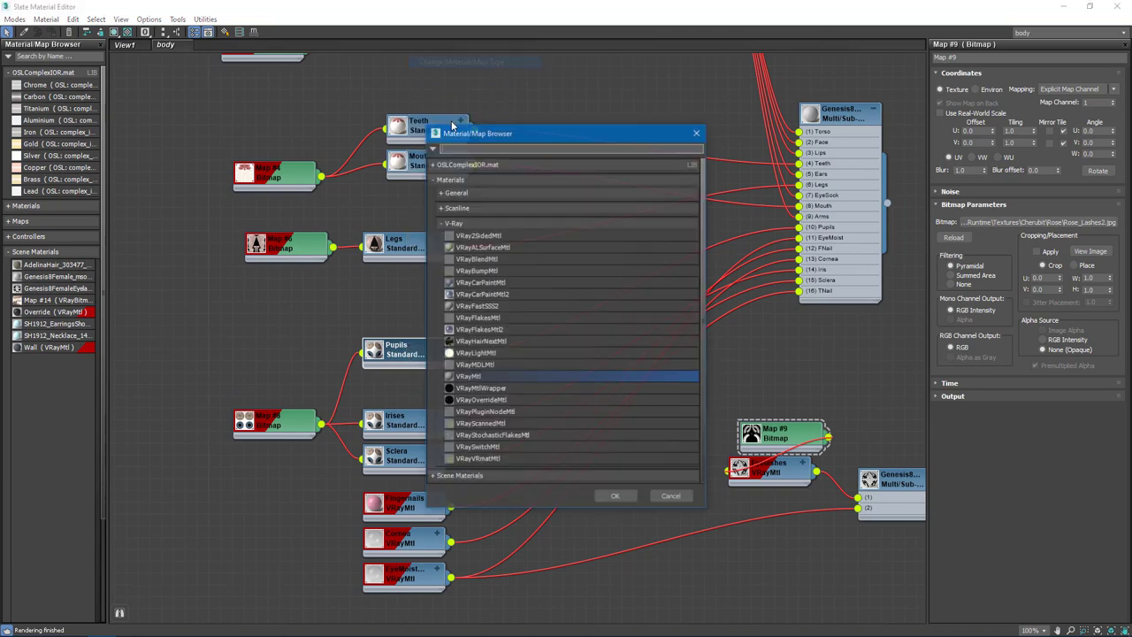
double_click(492, 378)
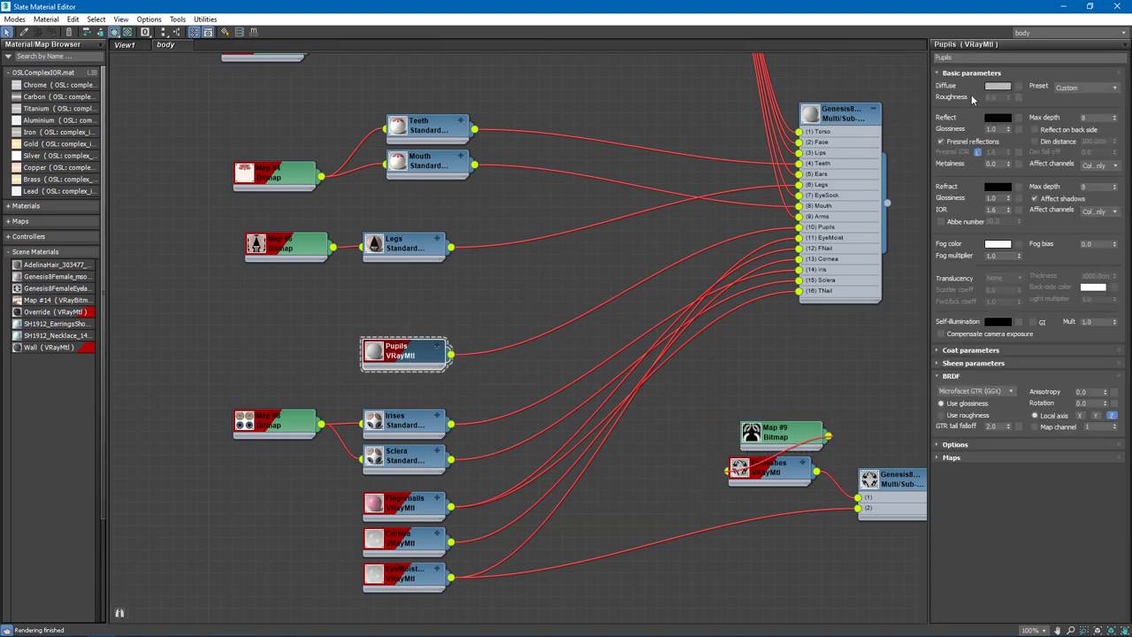
Step: Set the Pupils material's diffuse colour to black and move its node farther above Irises
left_click(998, 89)
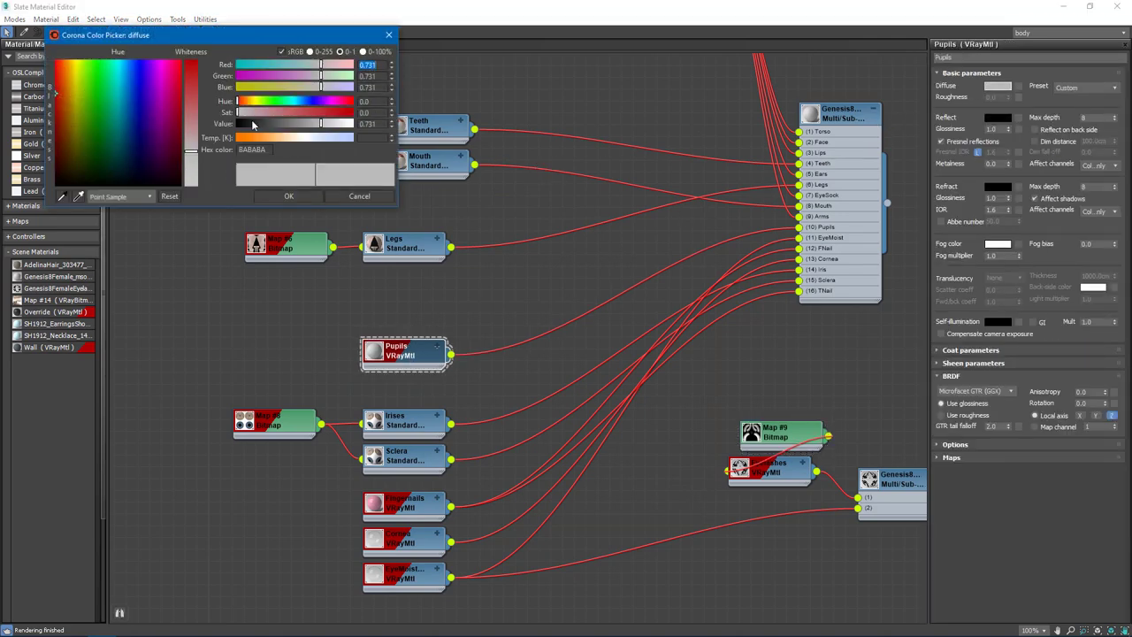
left_click_drag(252, 124, 233, 124)
left_click(289, 195)
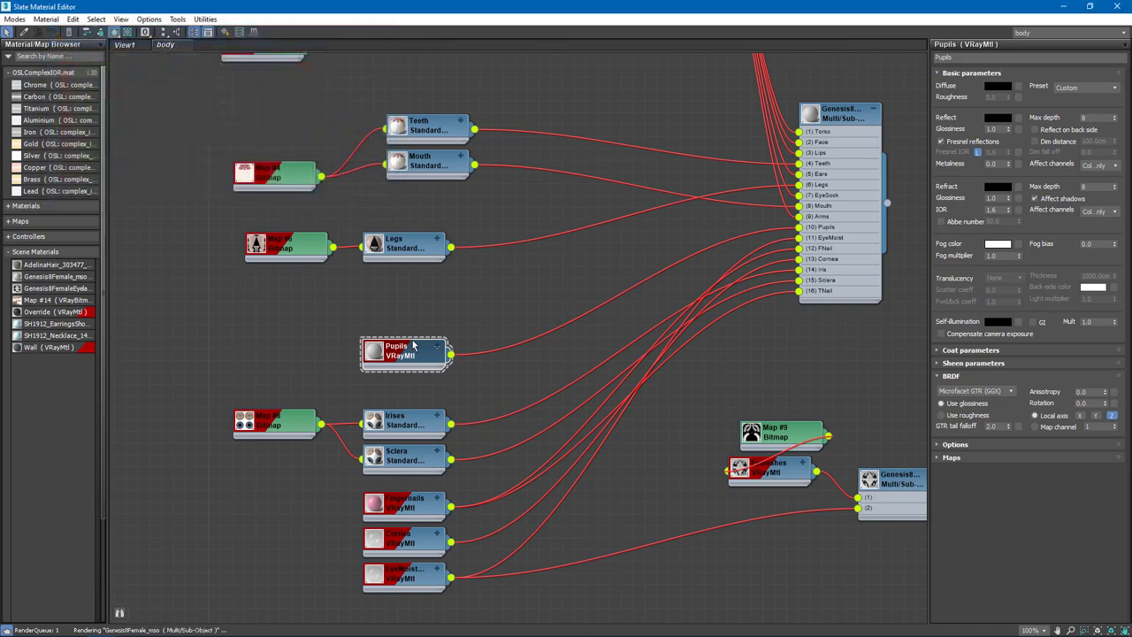
left_click_drag(416, 363, 416, 338)
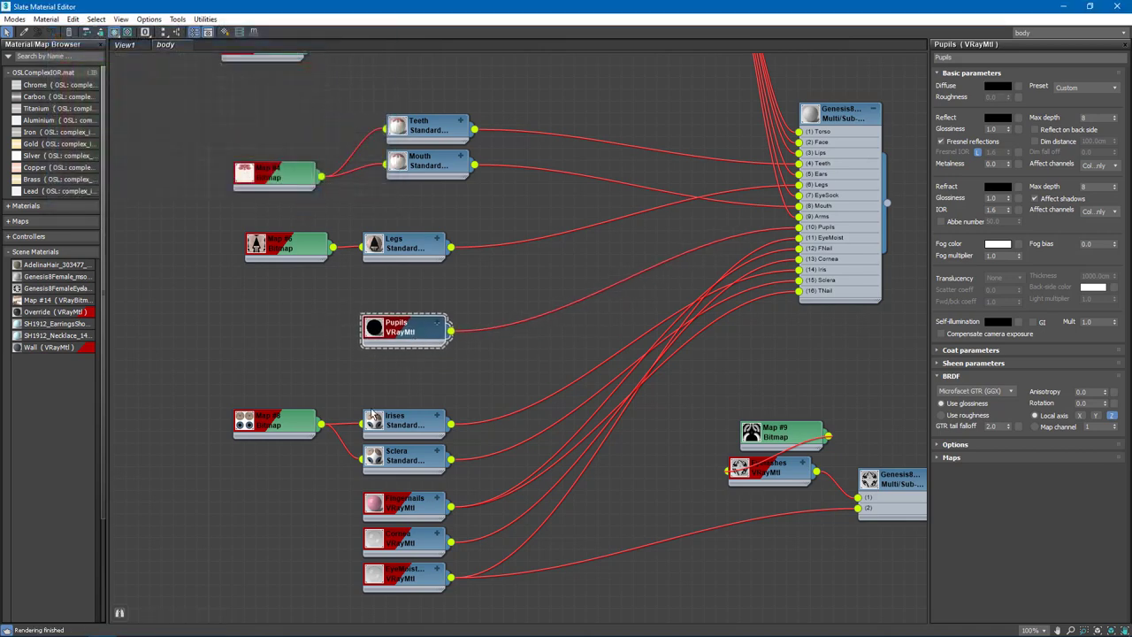
Step: Convert the Irises material to VRayMtl
middle_click_drag(372, 416, 379, 380)
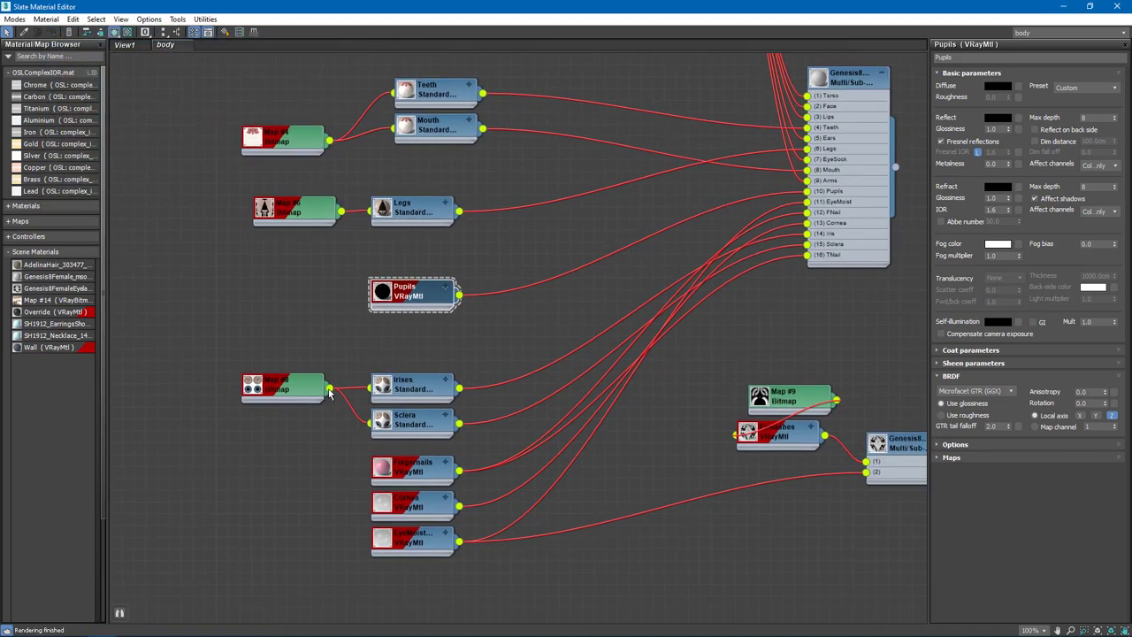
left_click(410, 382)
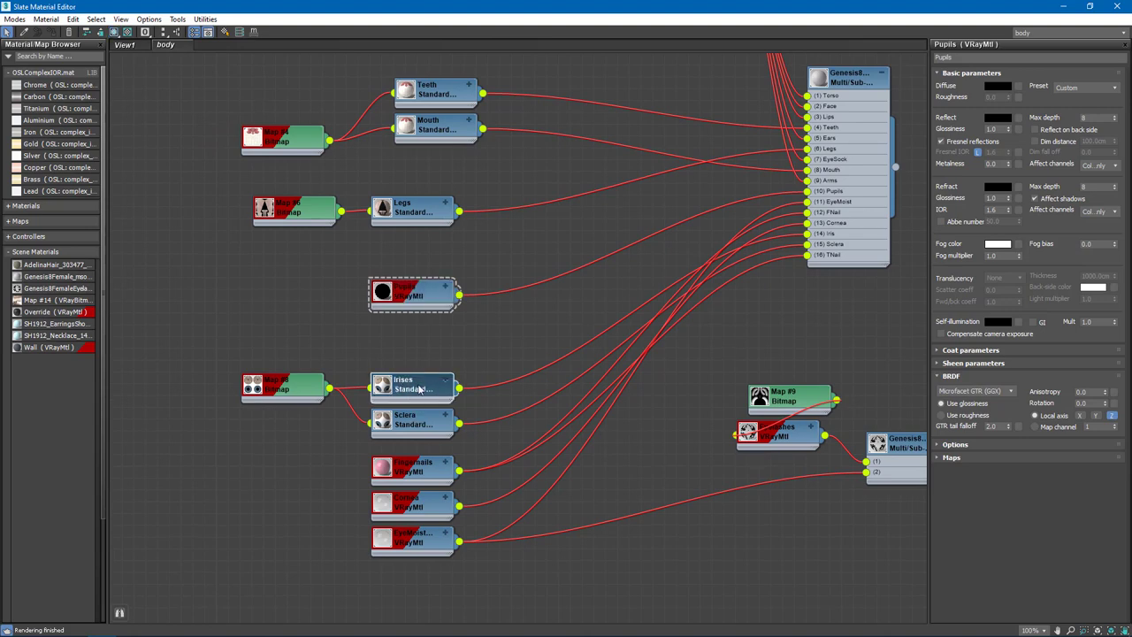
right_click(410, 386)
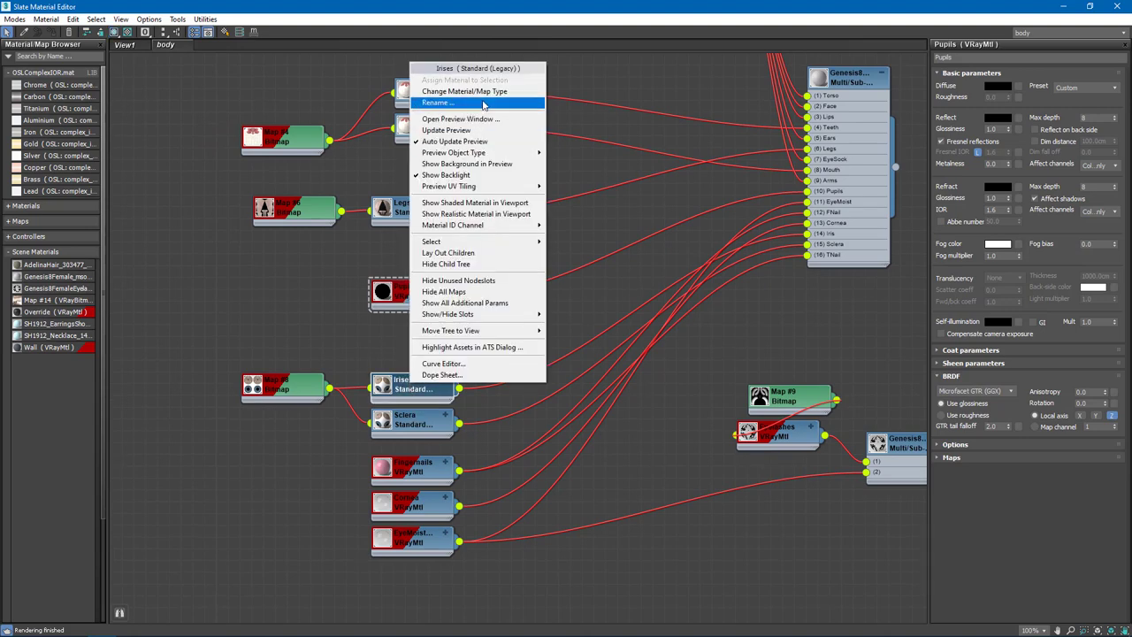
left_click(465, 91)
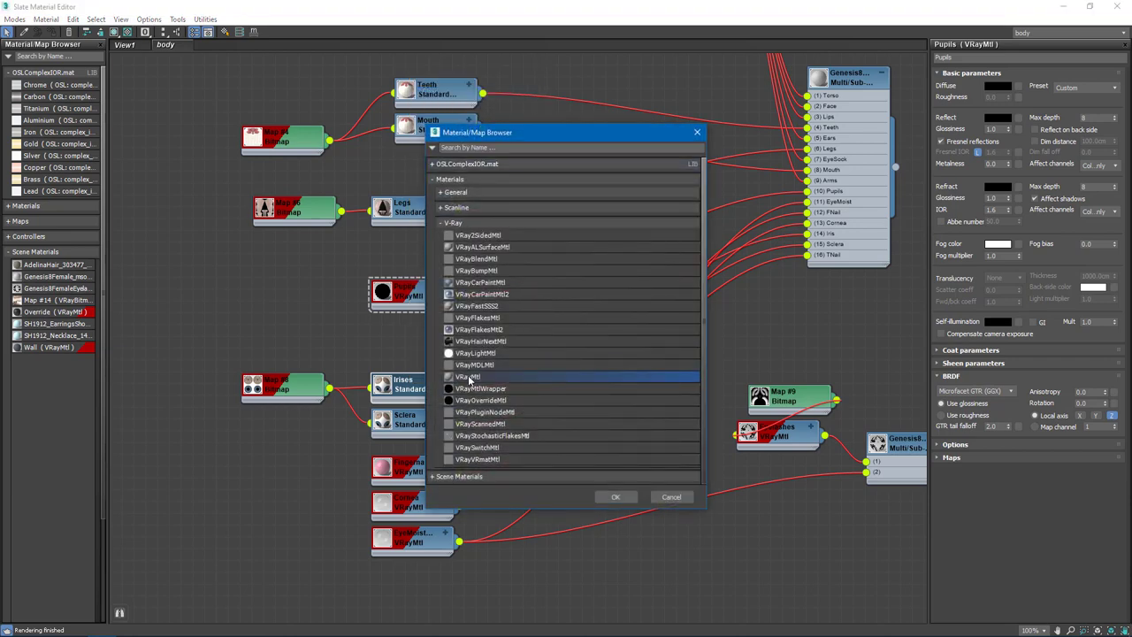
double_click(468, 377)
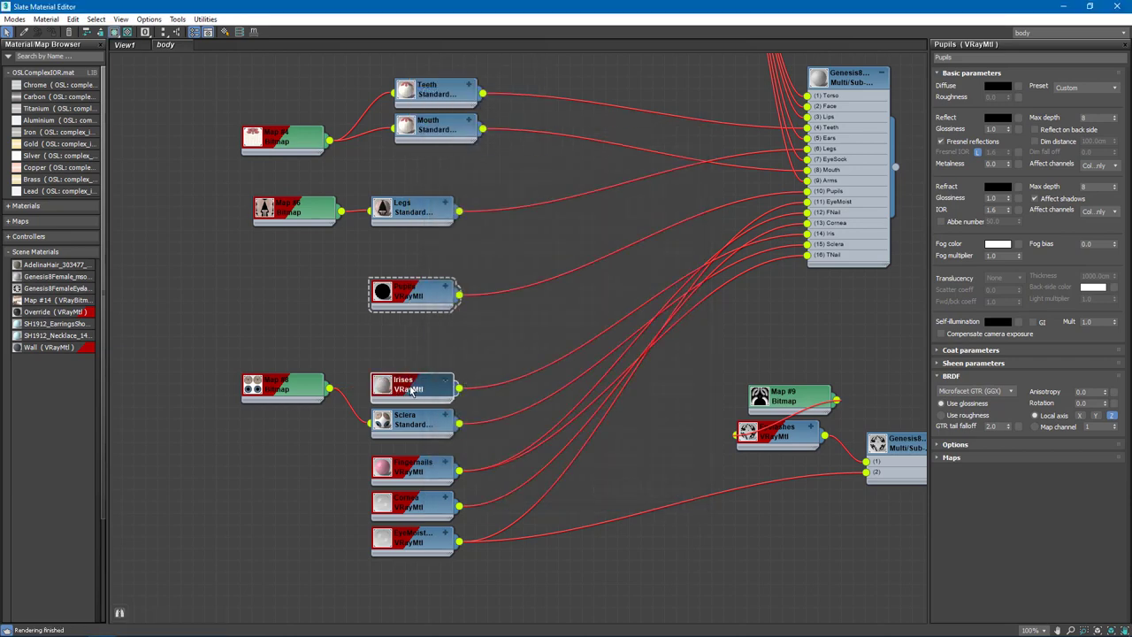
Step: Nudge the Irises node up and connect the Map #8 bitmap to its diffuse map
left_click_drag(410, 388, 409, 377)
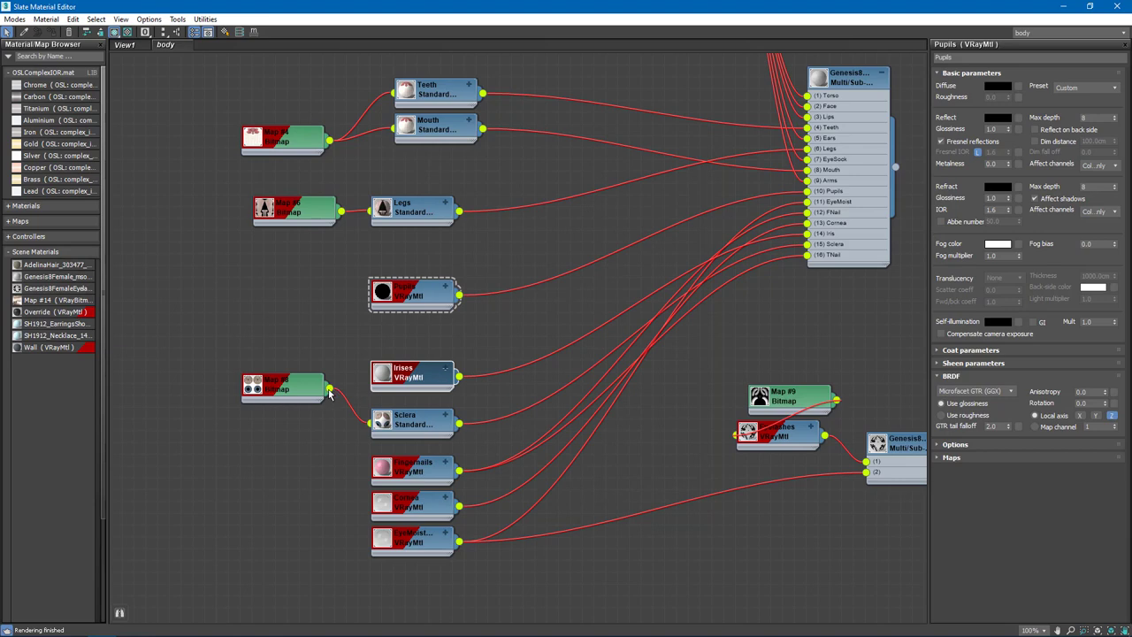
left_click_drag(329, 395, 411, 379)
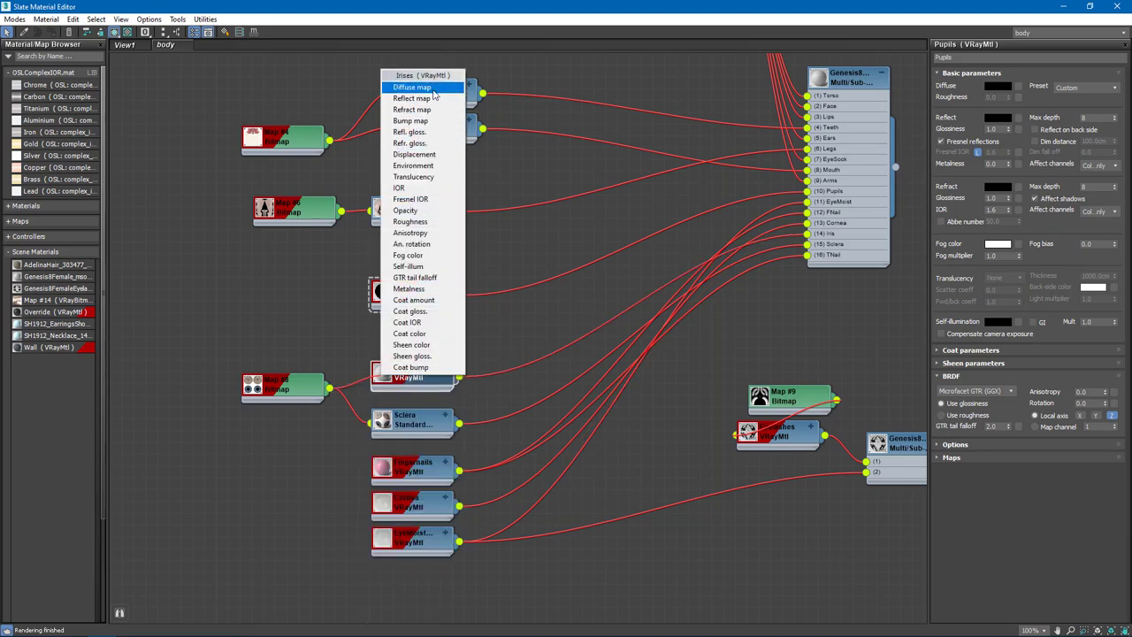
left_click(434, 91)
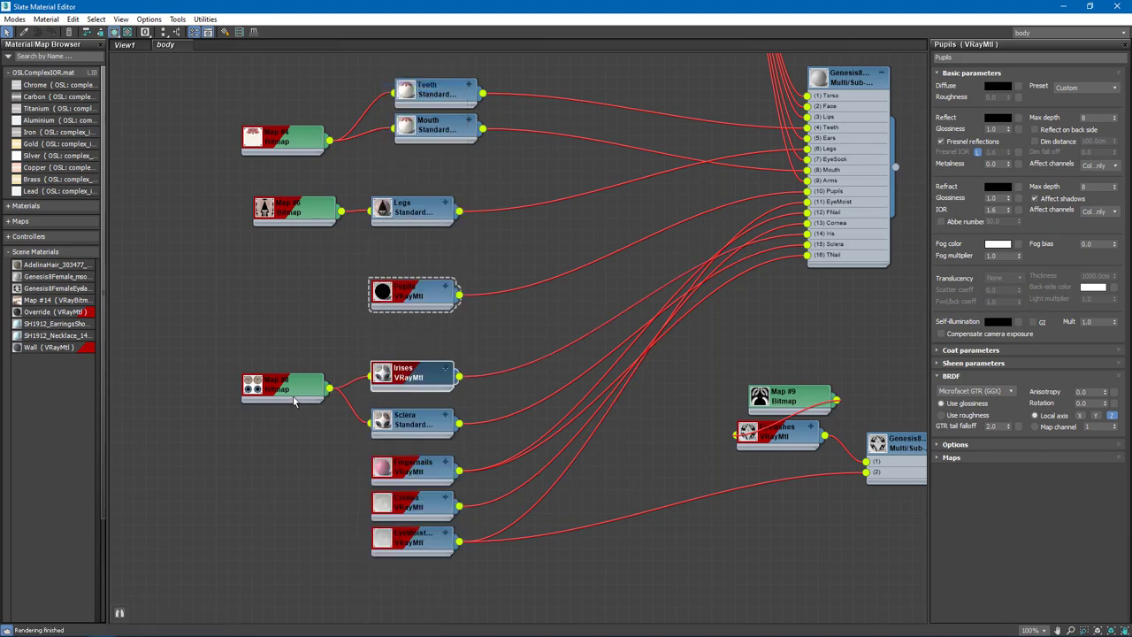
Step: Lower the Map #8 bitmap node and convert the Sclera material to VRayMtl
left_click_drag(294, 391, 293, 413)
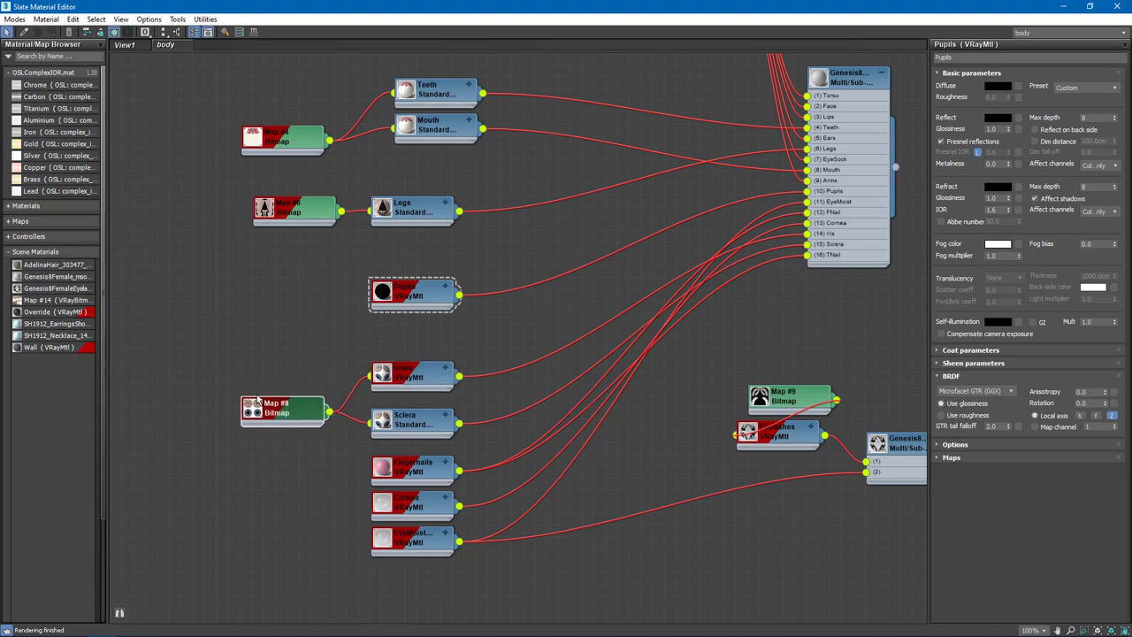
right_click(404, 421)
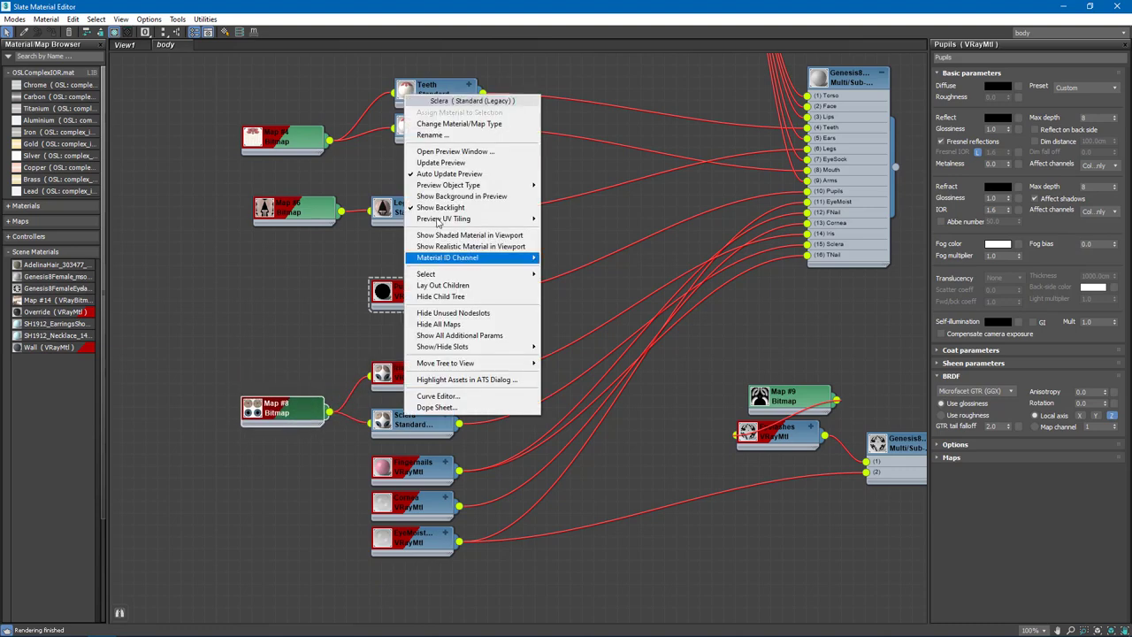
left_click(454, 125)
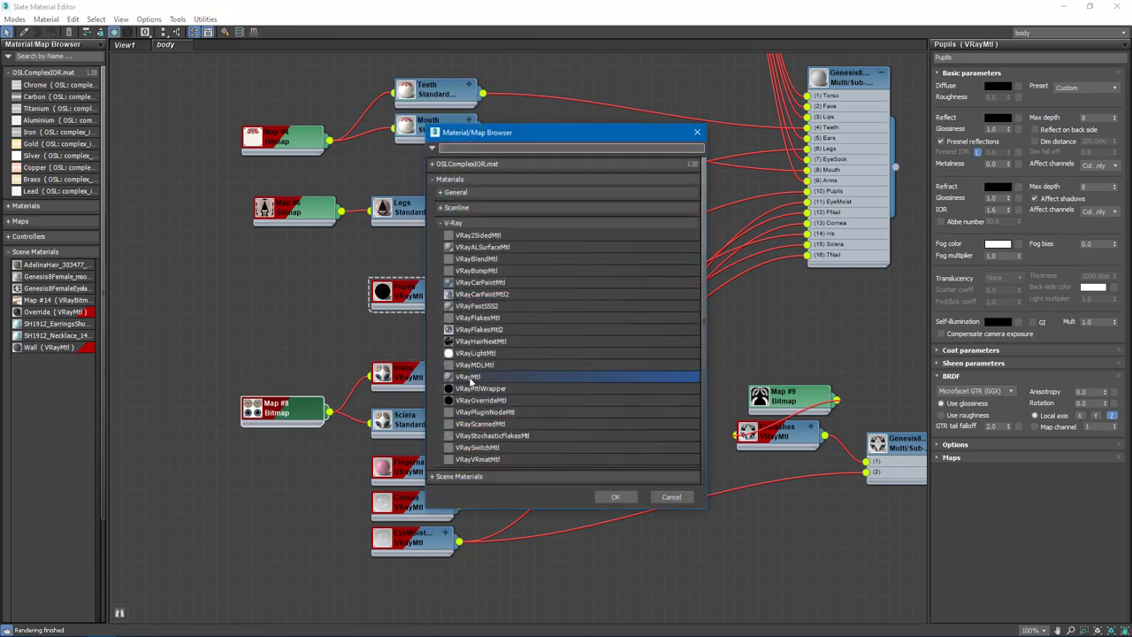
double_click(469, 378)
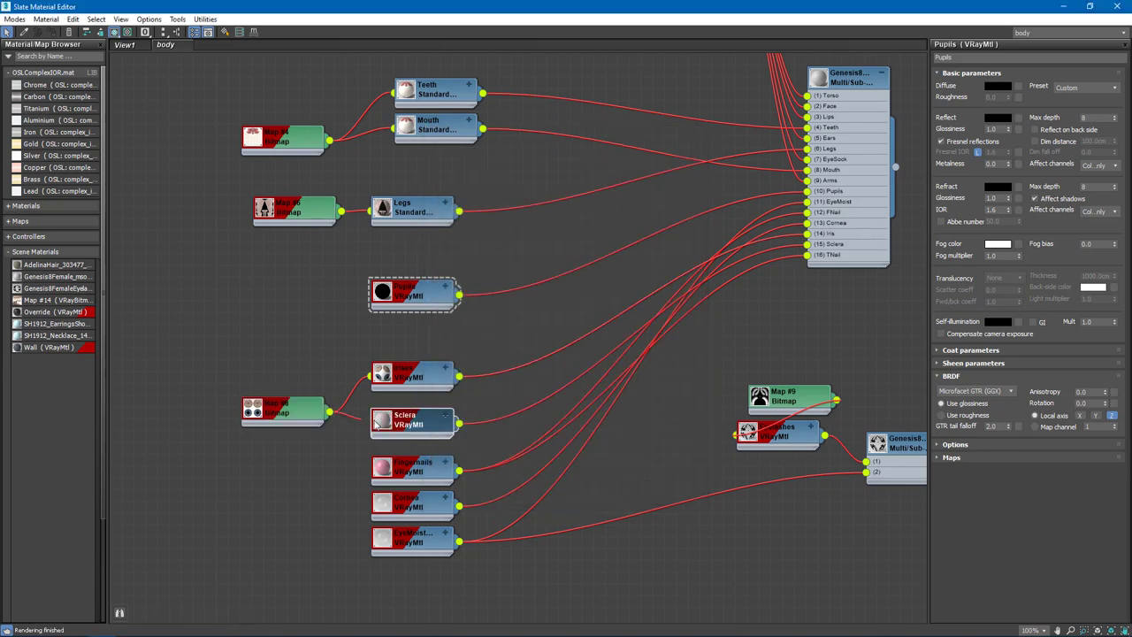
Step: Connect the Map #8 bitmap to the Sclera material's diffuse map and move the bitmap node back up beside Irises
left_click_drag(377, 425, 390, 425)
left_click(425, 130)
middle_click_drag(324, 387, 370, 402)
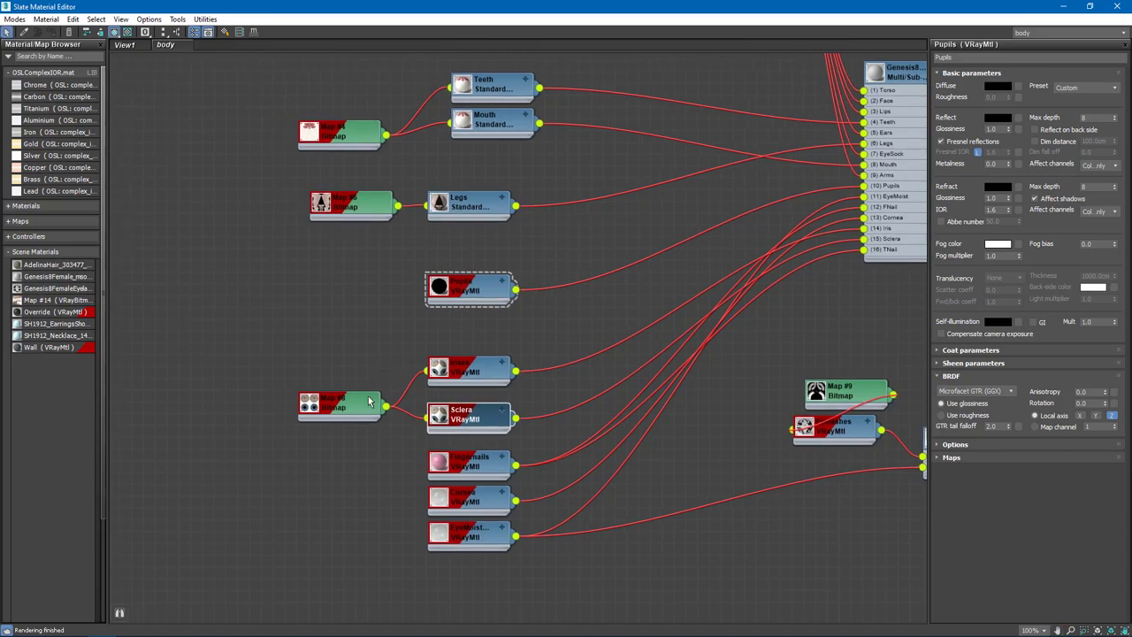
left_click_drag(370, 402, 370, 378)
Step: Bring Rose_eyeB.jpg from Rose's Eyes texture folder into the body view as a bitmap node placed below Map #8
left_click_drag(1131, 305, 802, 125)
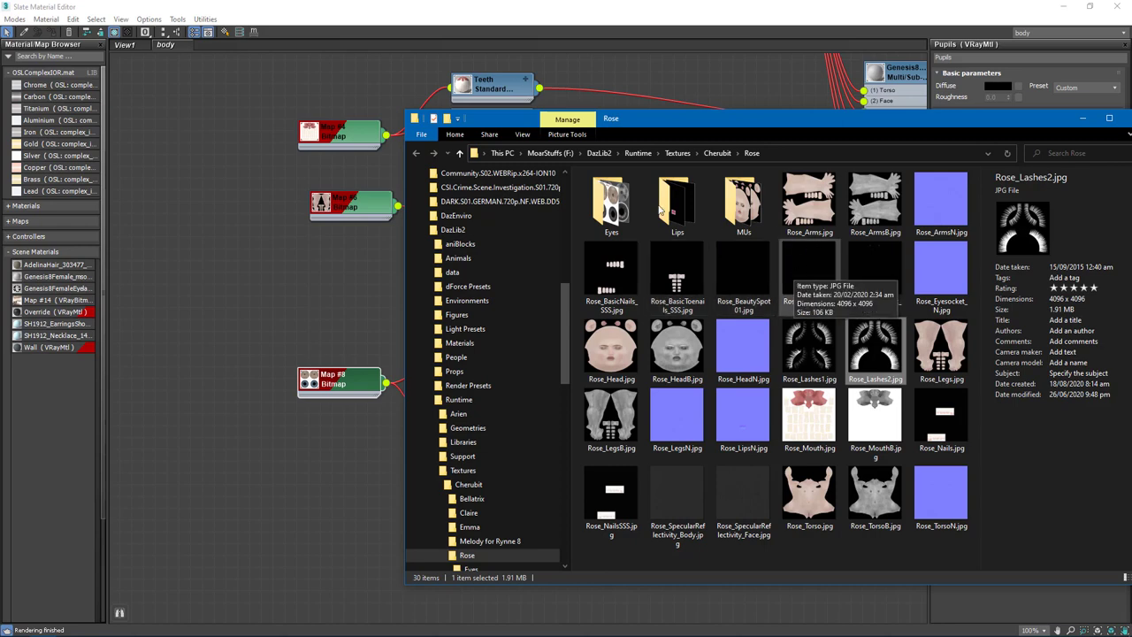
double_click(610, 202)
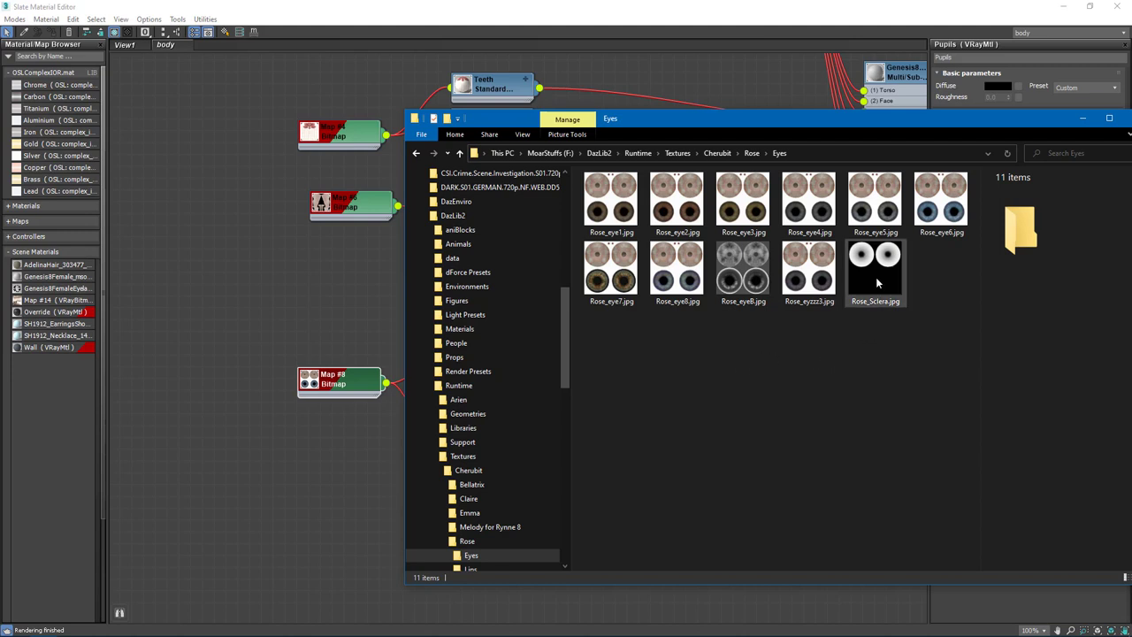
left_click(743, 266)
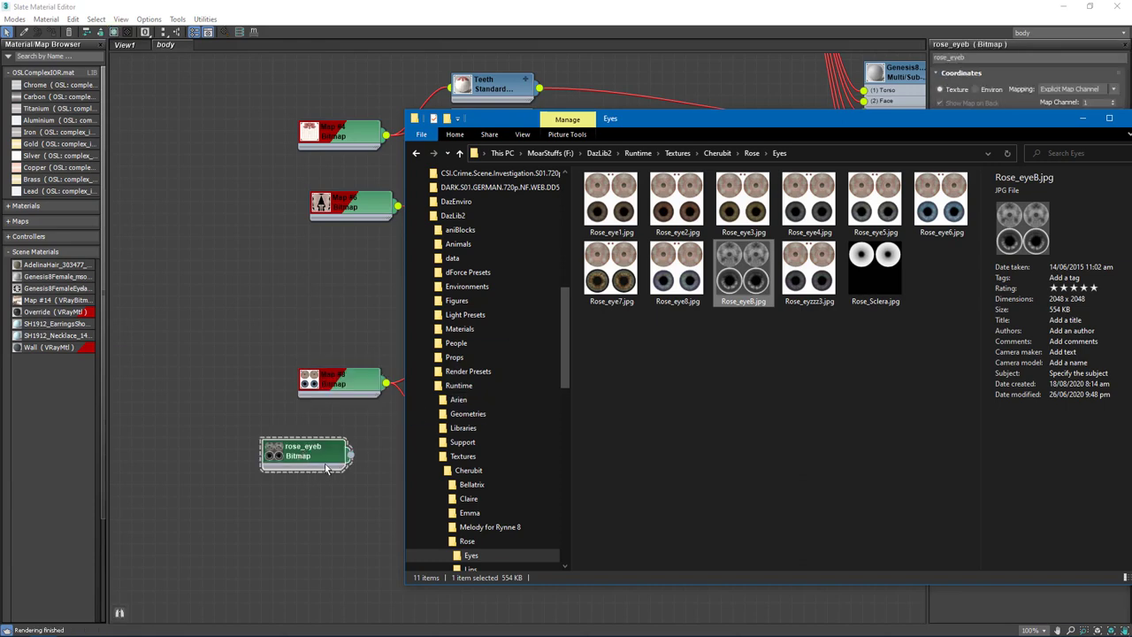
left_click(320, 482)
left_click_drag(312, 455, 324, 431)
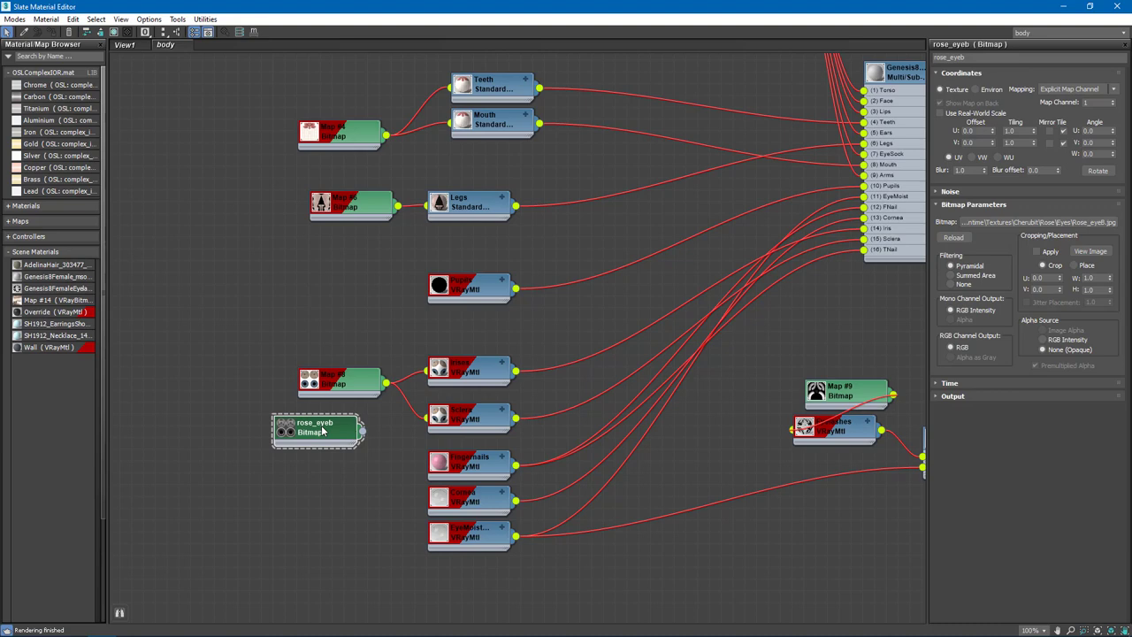
Step: Reload Rose_eyeB.jpg in the rose_eyeb bitmap with its gamma overridden to 1.0
left_click(1029, 223)
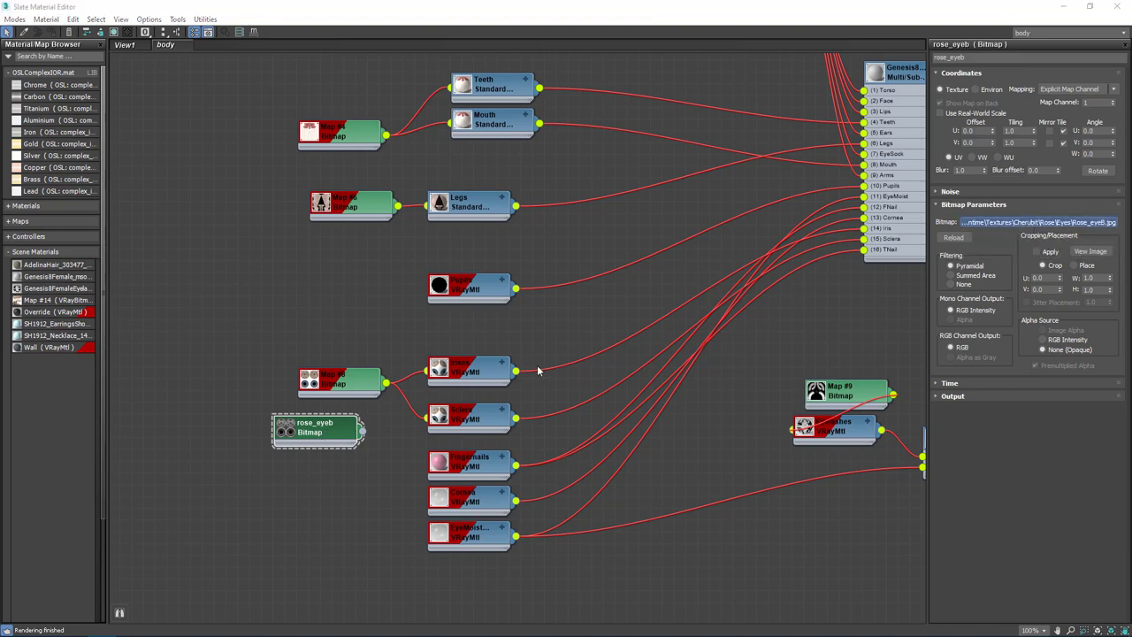
left_click(78, 459)
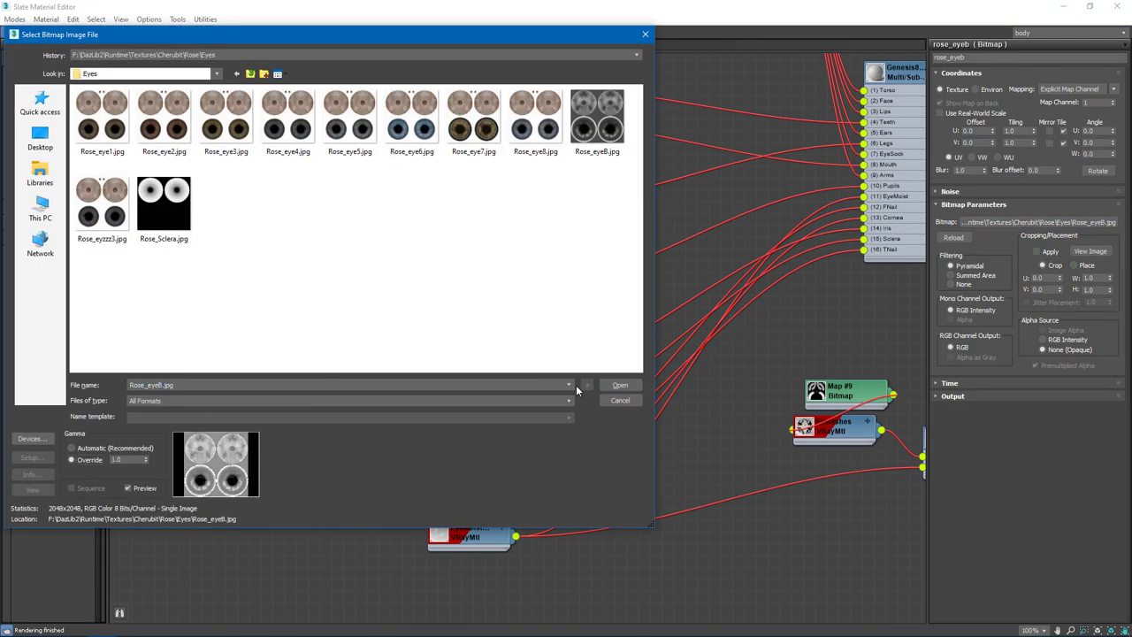
left_click(620, 385)
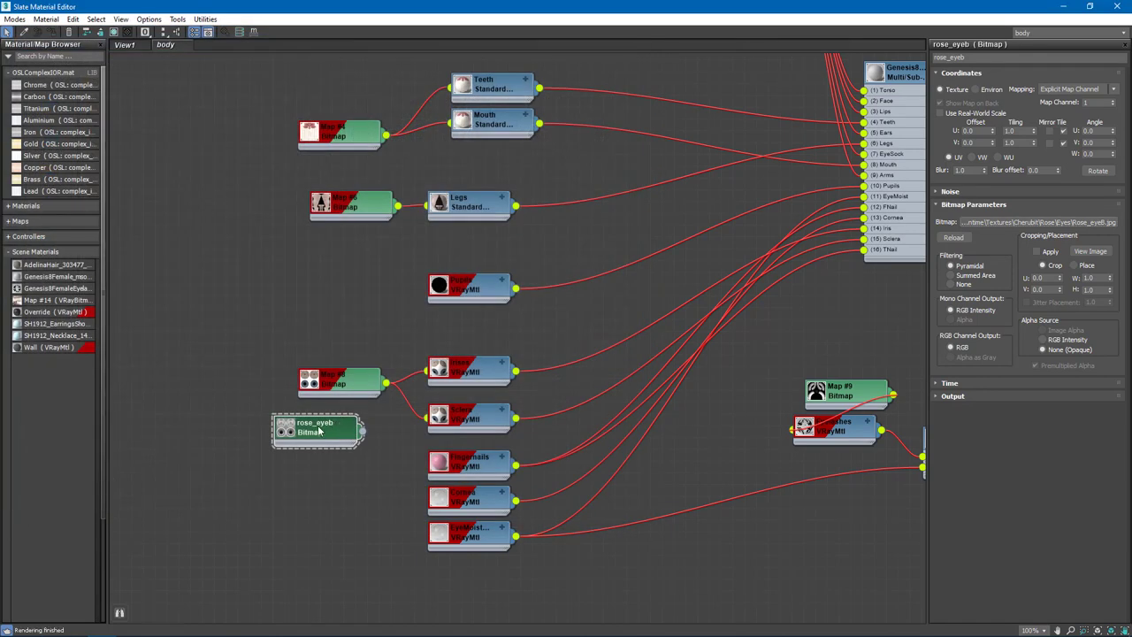
Step: Tidy the Map #8 and rose_eyeb nodes and connect rose_eyeb to the Irises material's bump map
left_click_drag(342, 428, 344, 422)
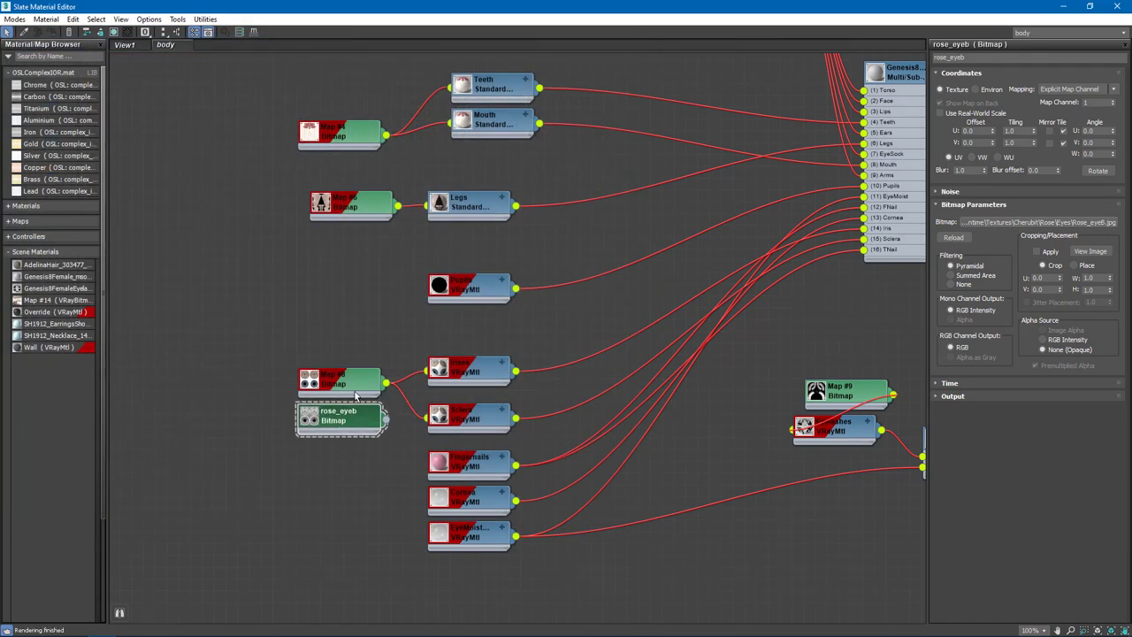
left_click_drag(366, 384, 353, 371)
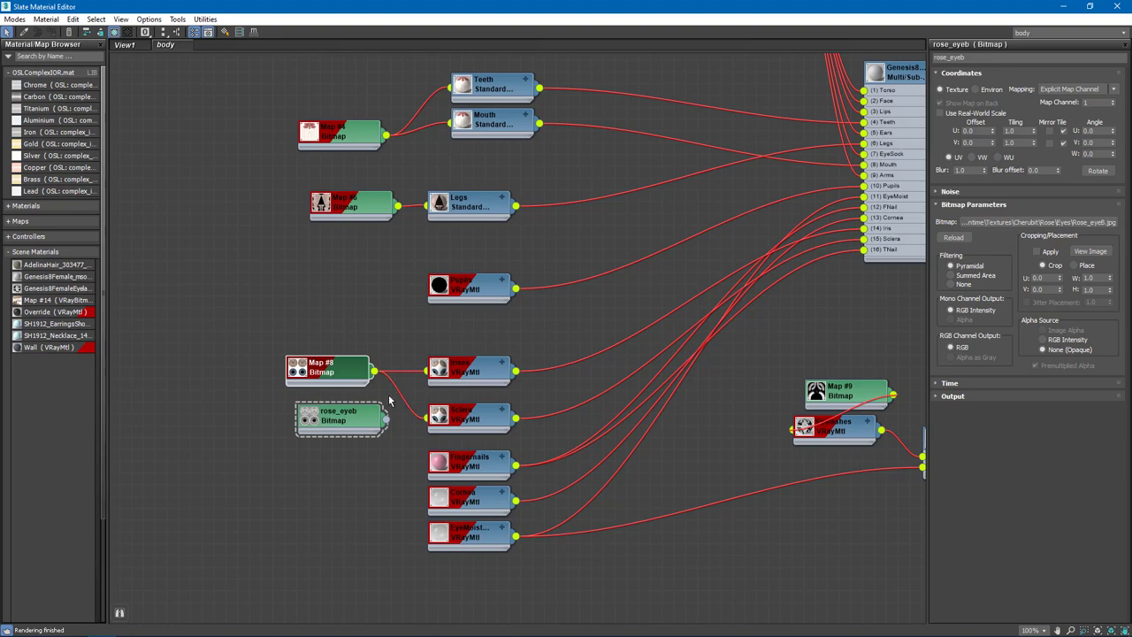
left_click_drag(386, 419, 456, 370)
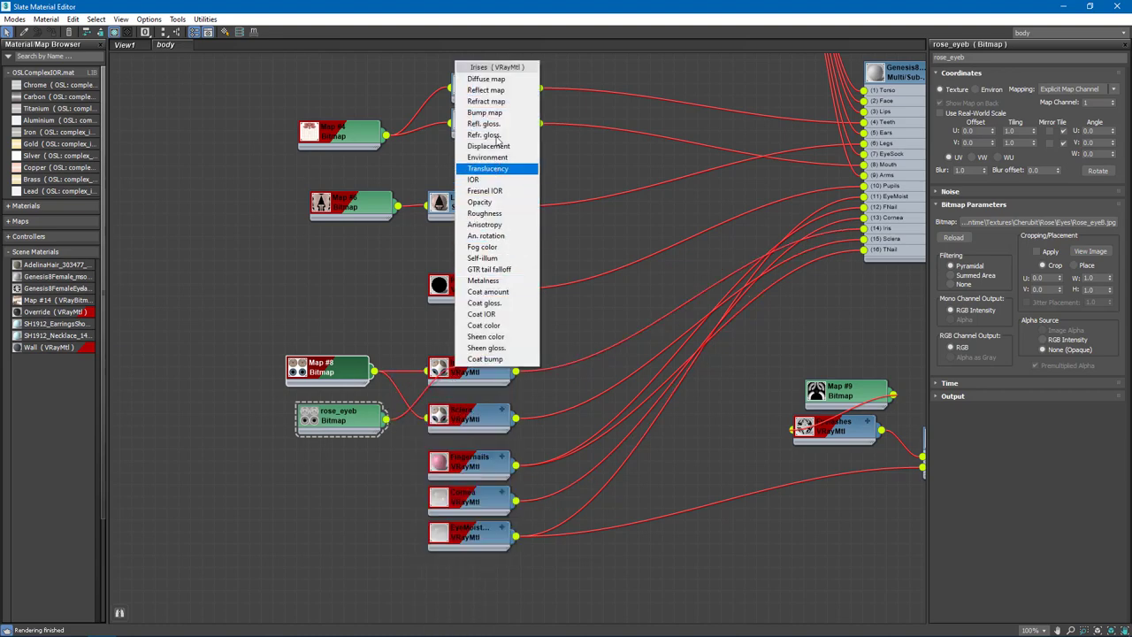
left_click(485, 113)
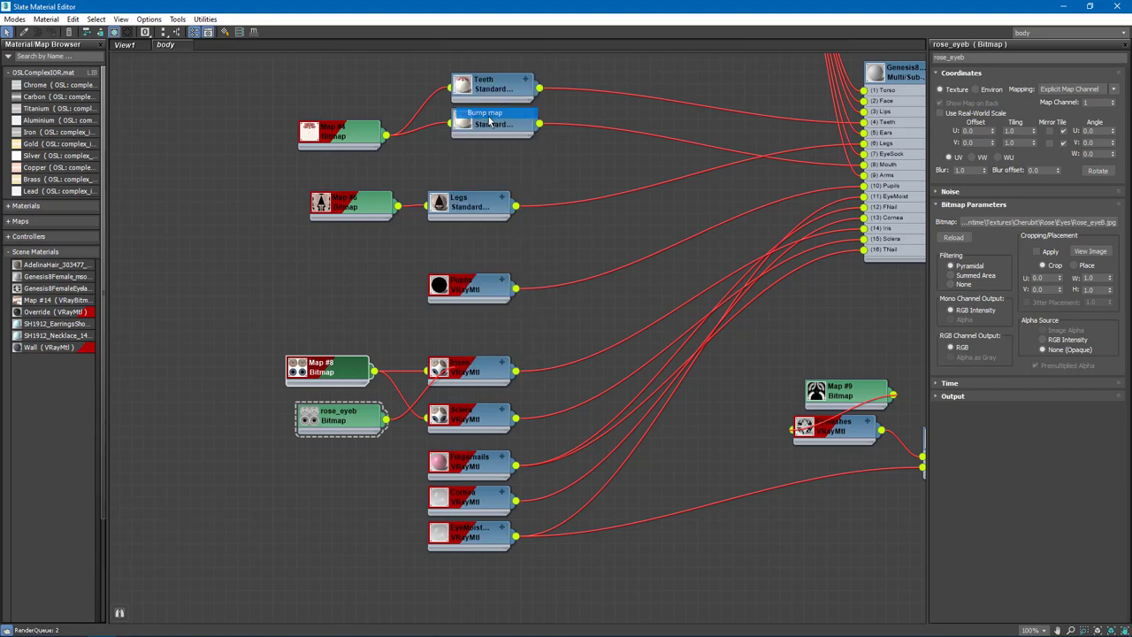
Step: Switch the VRayCam001 viewport to Perspective and frame a close-up of one of the character's eyes for test rendering
left_click(345, 427)
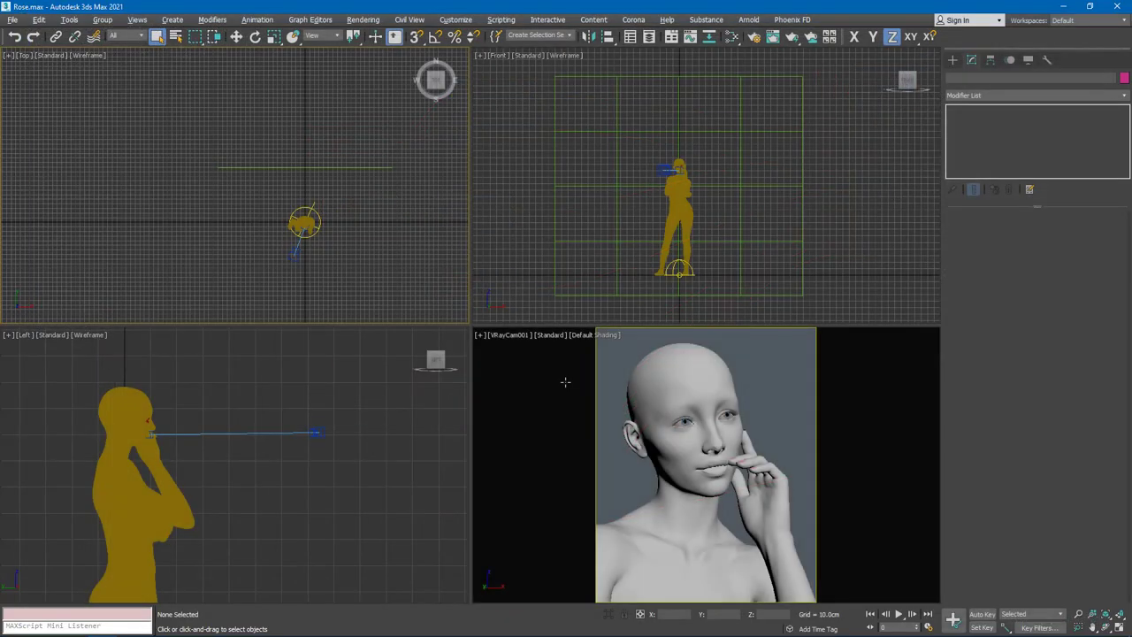
right_click(556, 376)
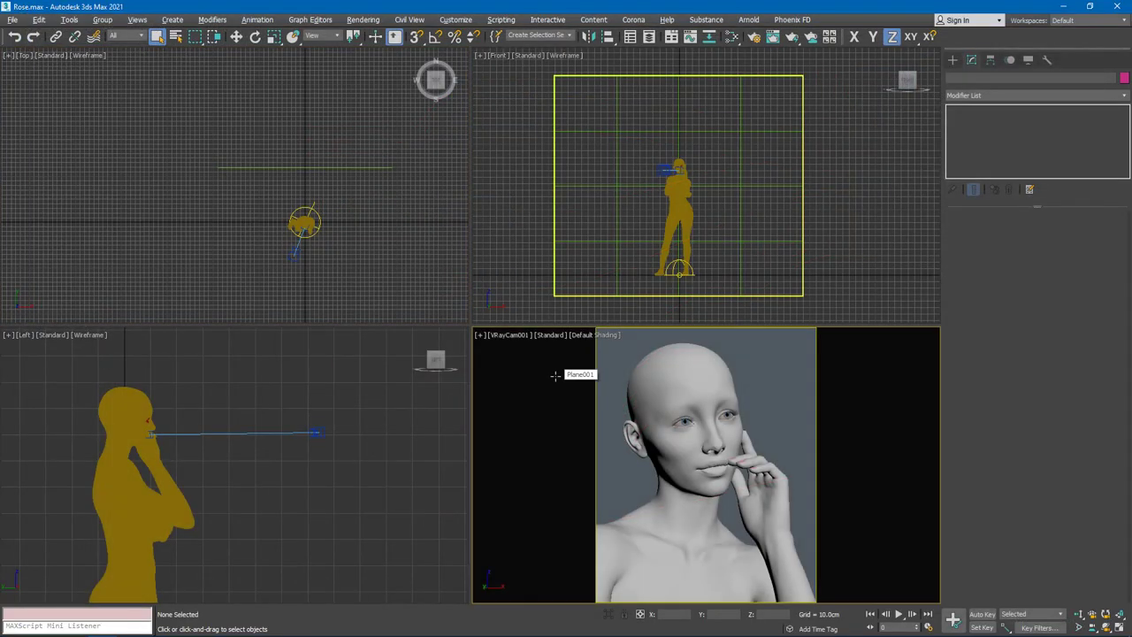
key("p")
scroll(694, 423, "up", 5)
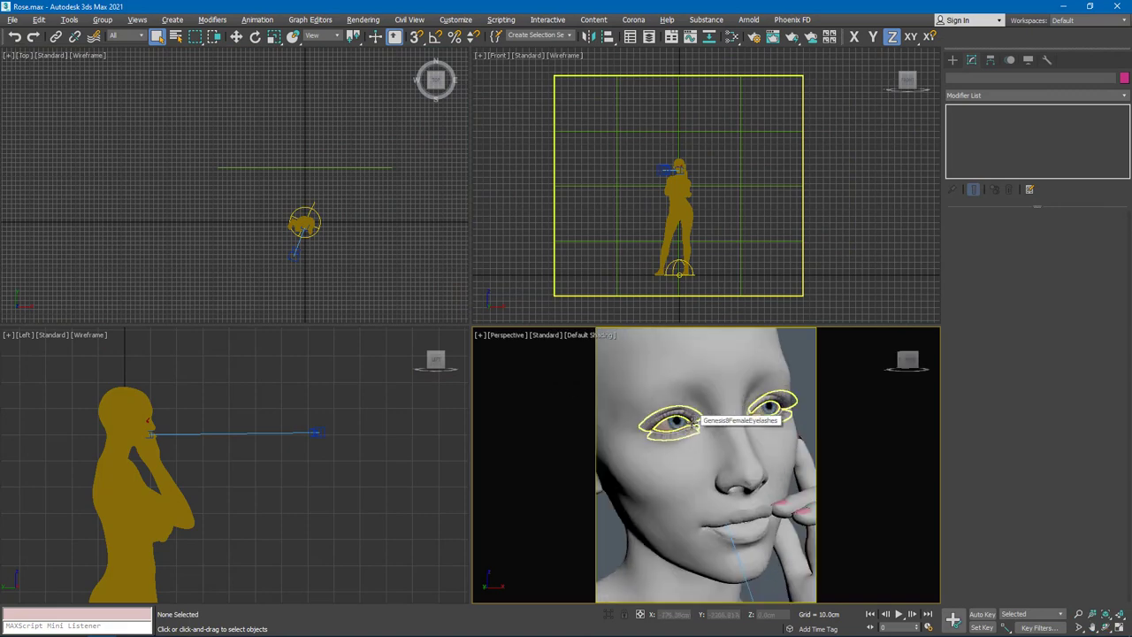
scroll(691, 422, "up", 4)
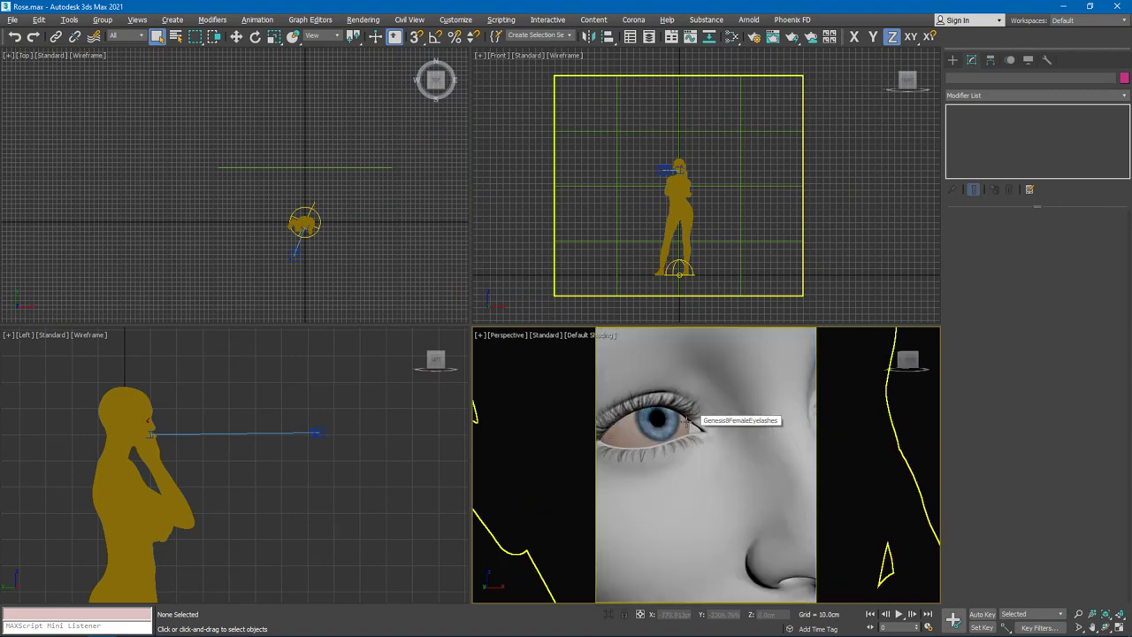
middle_click_drag(686, 420, 732, 424)
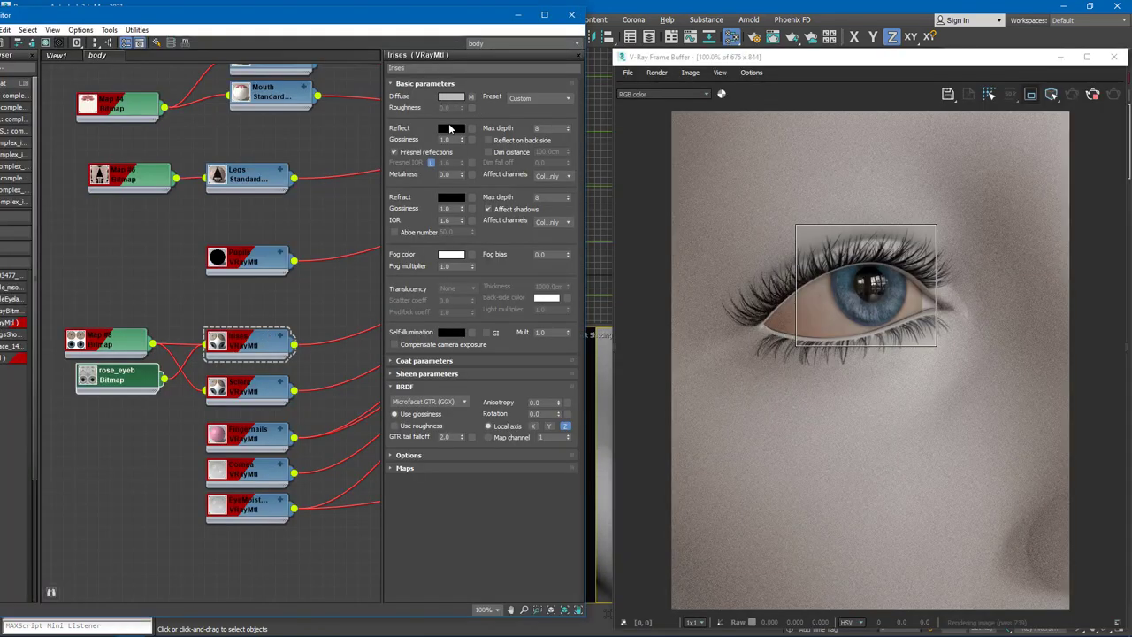
Step: Set the Irises material's reflection colour to near-white with a value of 0.944 and its reflection glossiness to 0.5
left_click(448, 131)
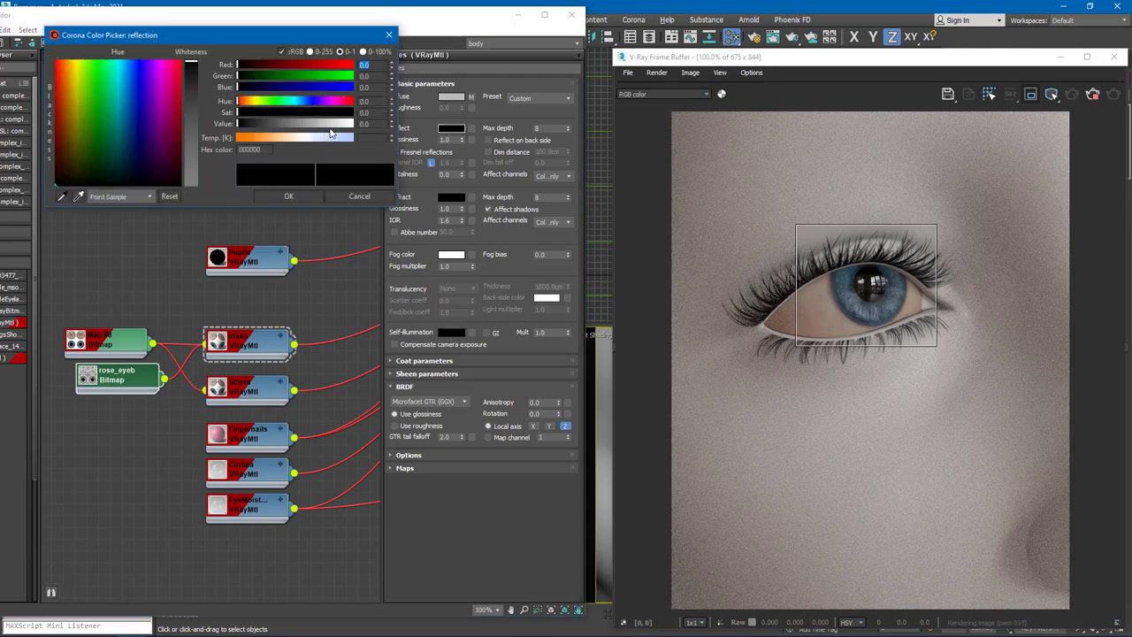
left_click(331, 124)
left_click_drag(345, 126, 348, 124)
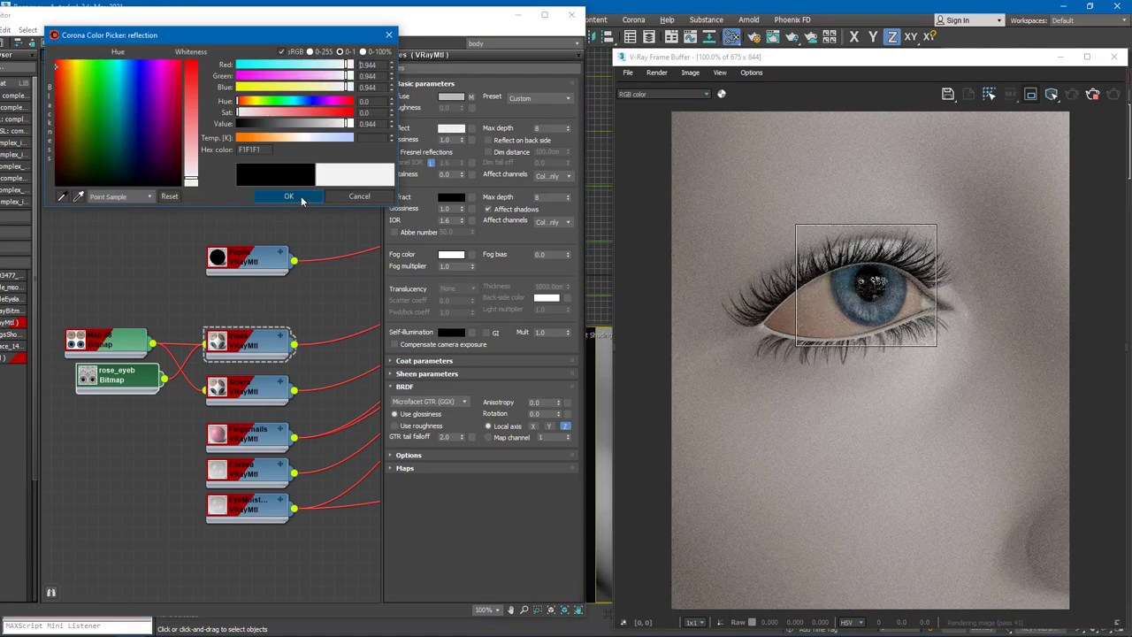
left_click(296, 196)
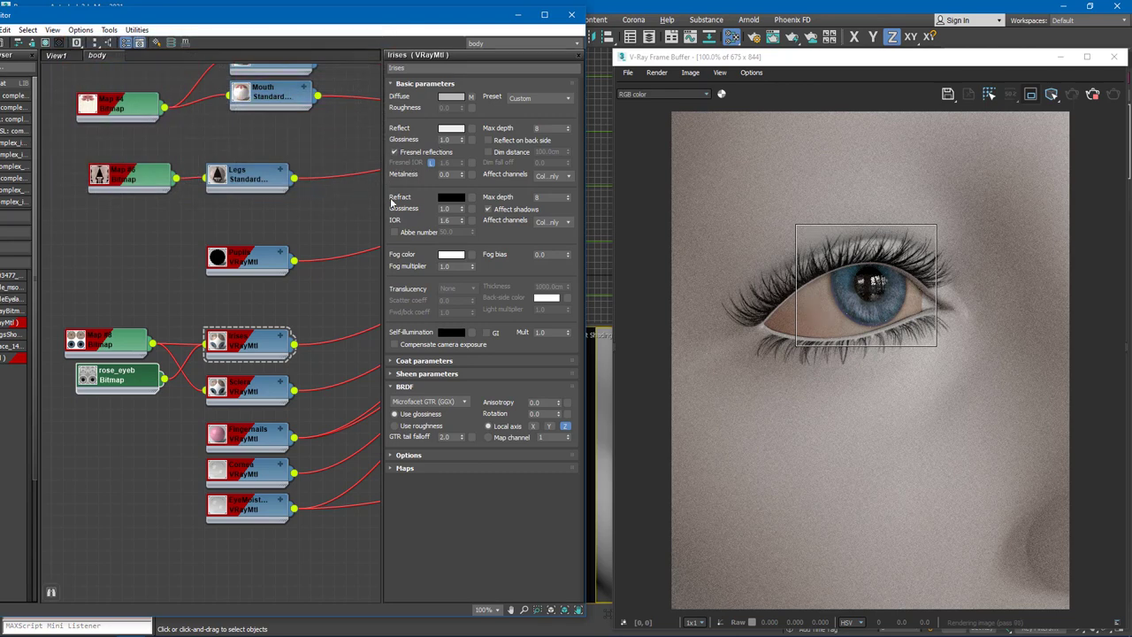
double_click(447, 139)
type(".5")
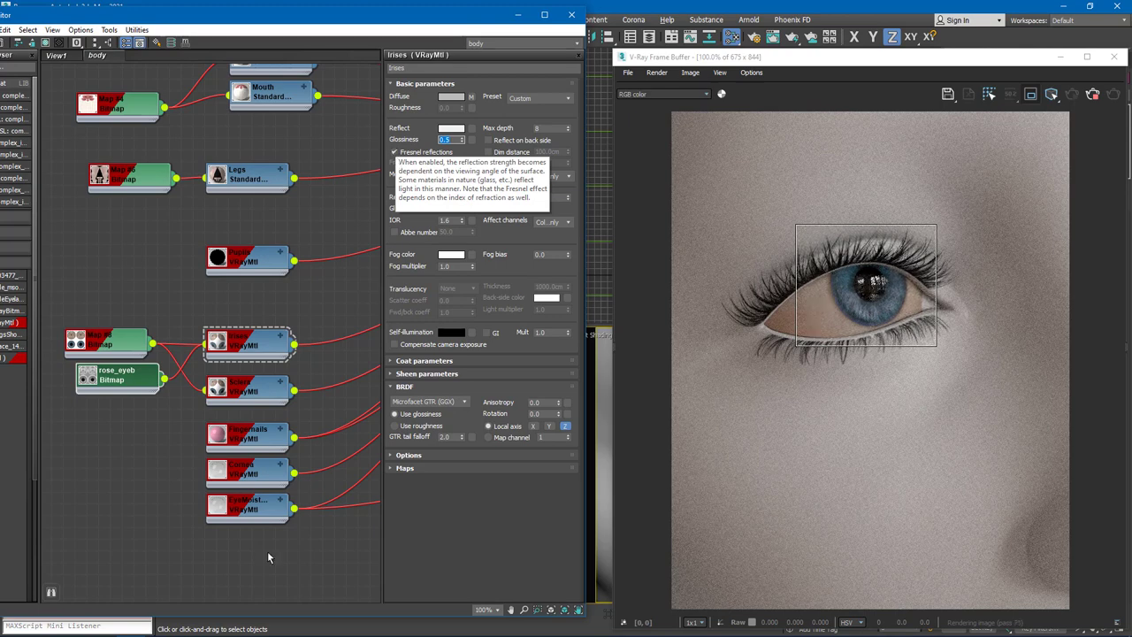
Step: Set the Irises material's bump amount to 100 and enlarge the render region to cover more of the eye
left_click(447, 467)
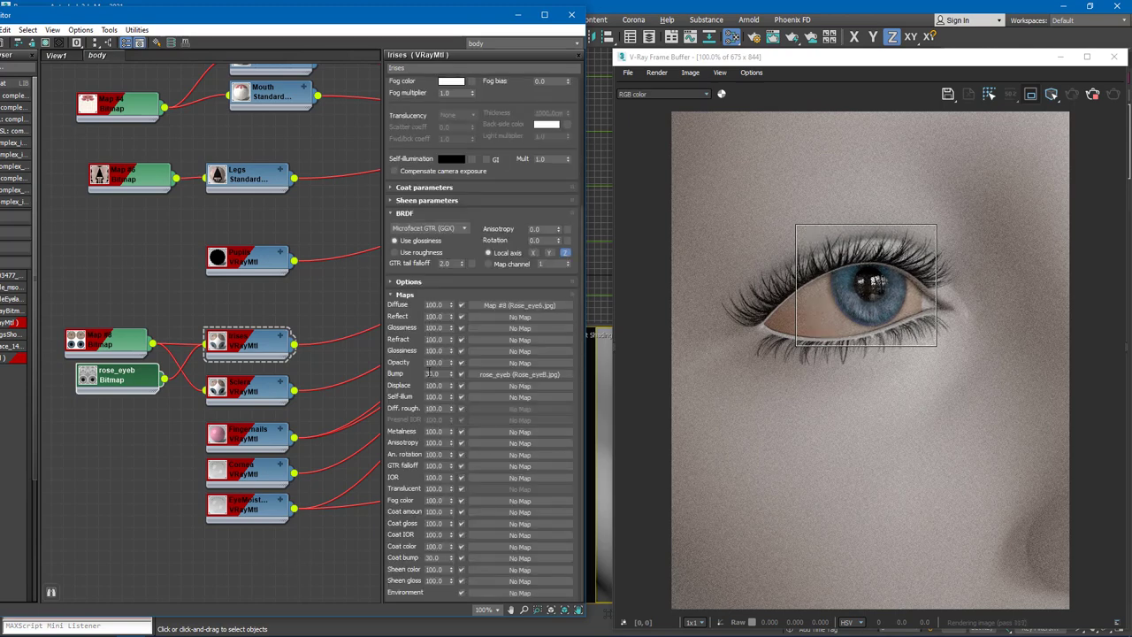
double_click(430, 374)
type("100")
key("Return")
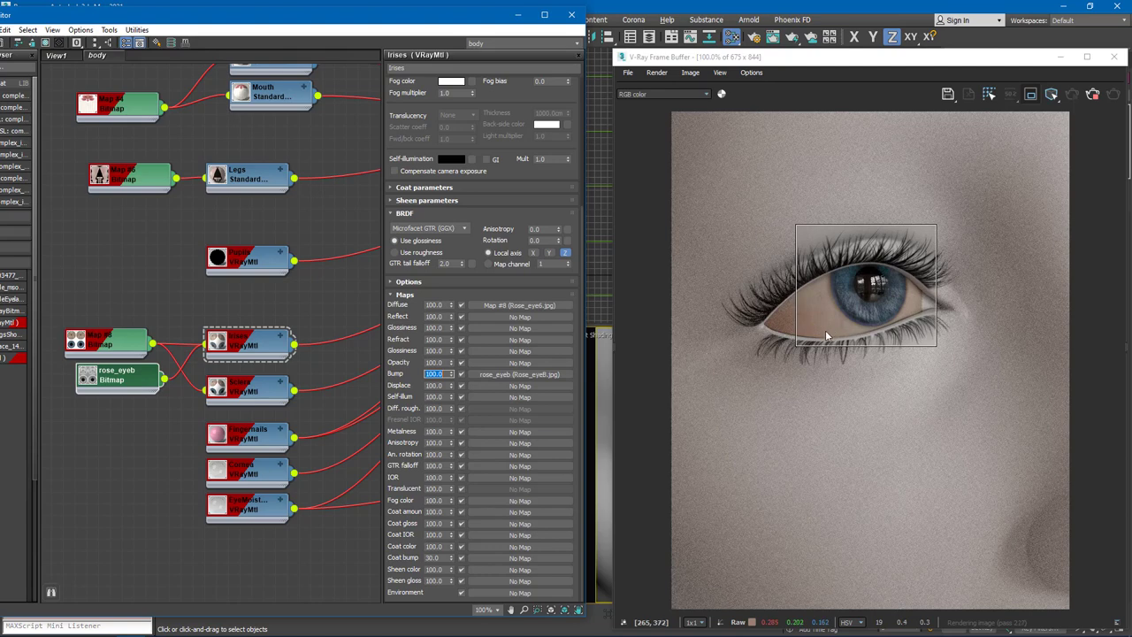
left_click_drag(794, 349, 751, 359)
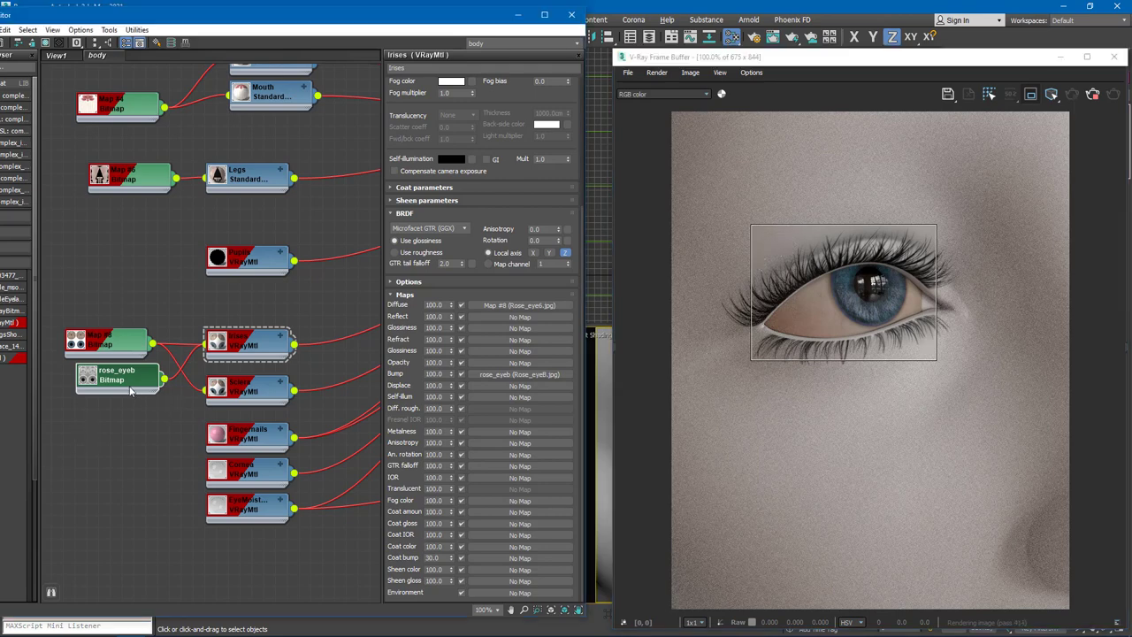
Step: Connect the rose_eyeb bitmap to the Sclera material's bump map and move the Sclera node up closer to Irises
double_click(124, 394)
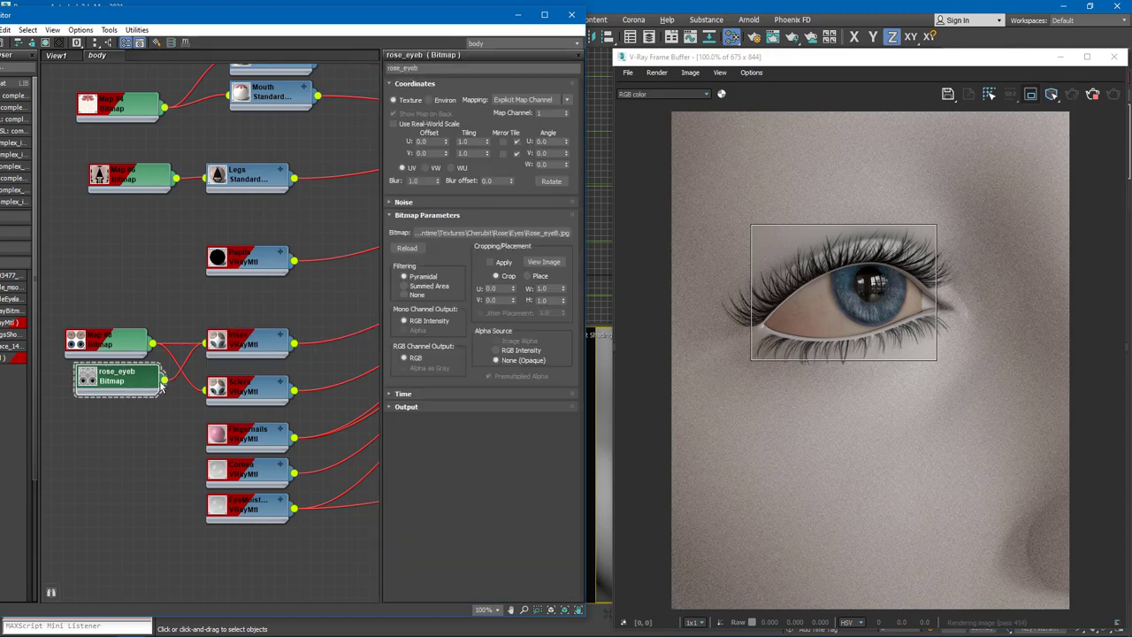
left_click_drag(165, 381, 235, 393)
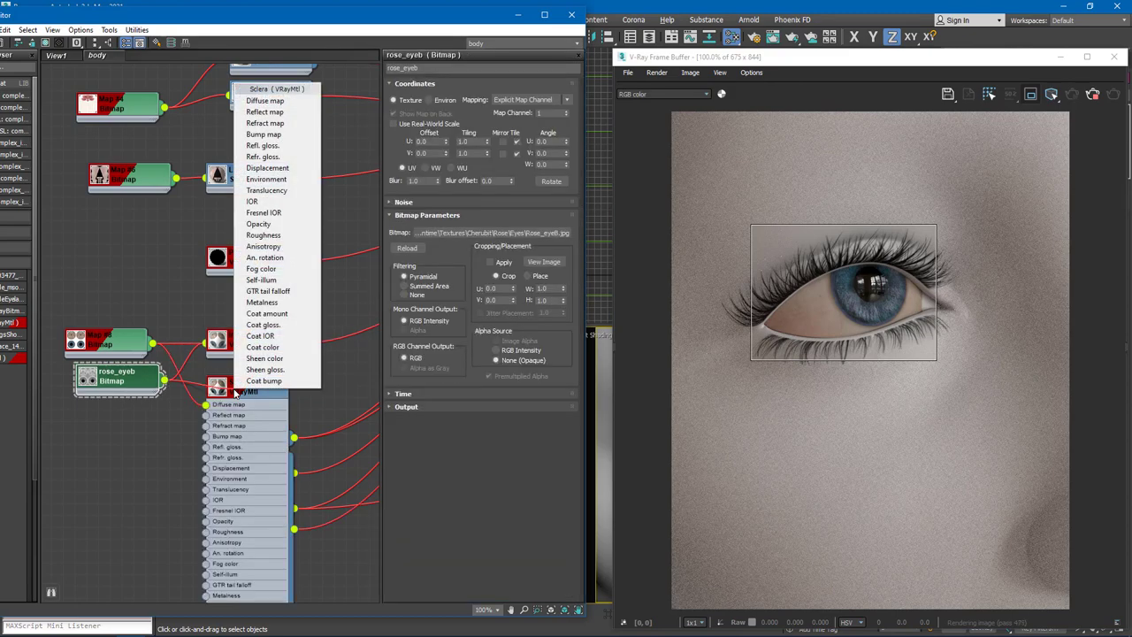
left_click(264, 134)
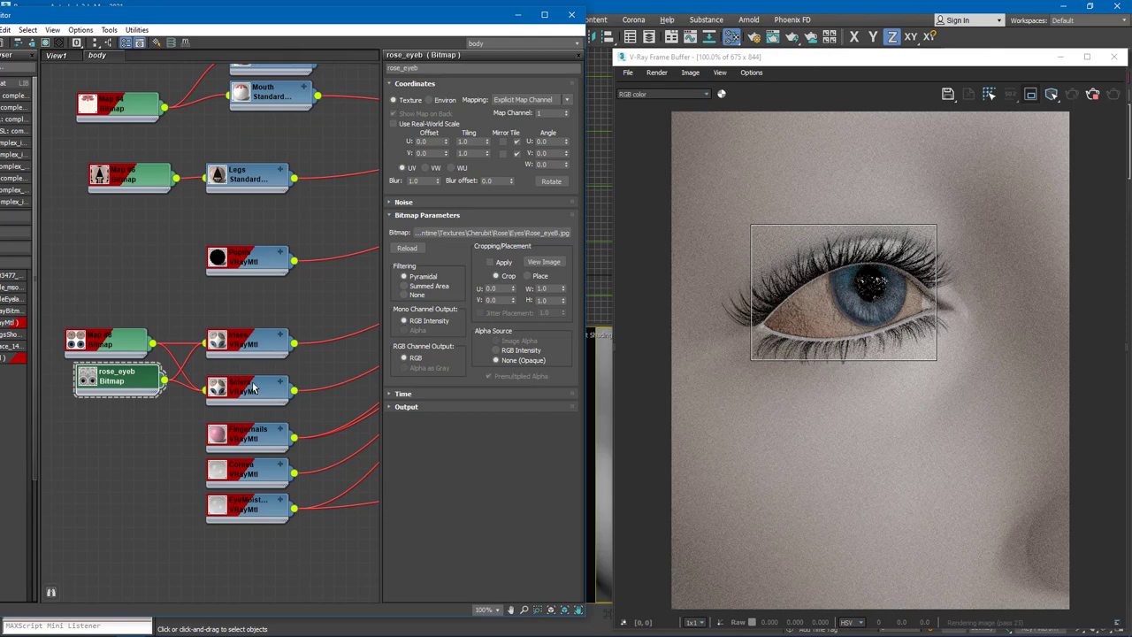
left_click_drag(244, 390, 242, 379)
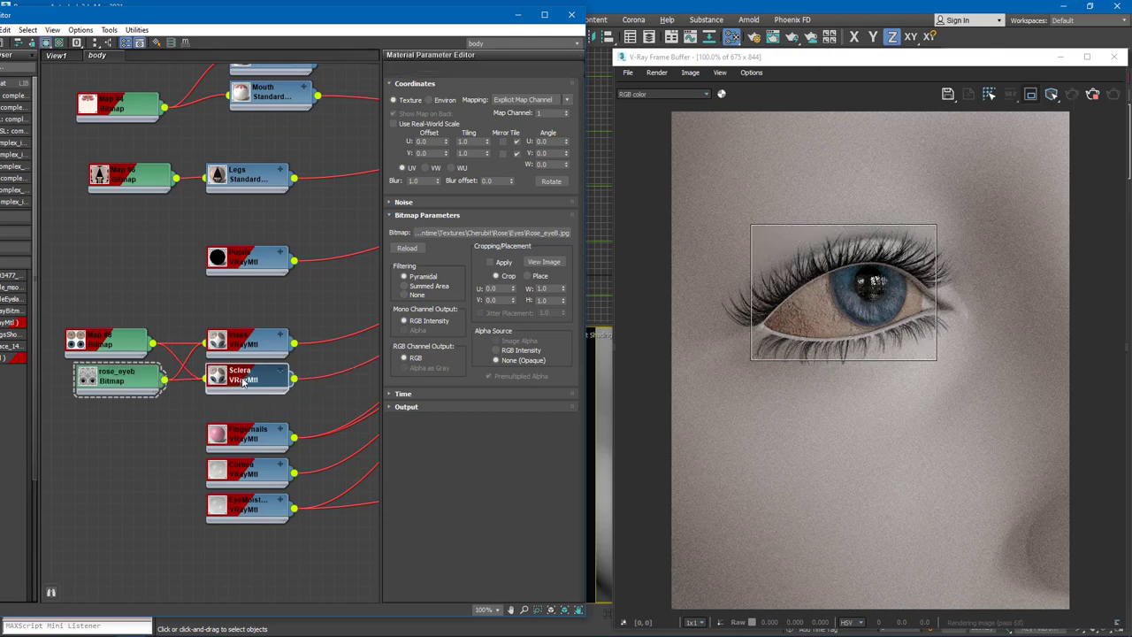
Step: Set the Sclera material's reflection colour to a mid grey with a value of 0.482 and its reflection glossiness to 0.6
left_click(243, 380)
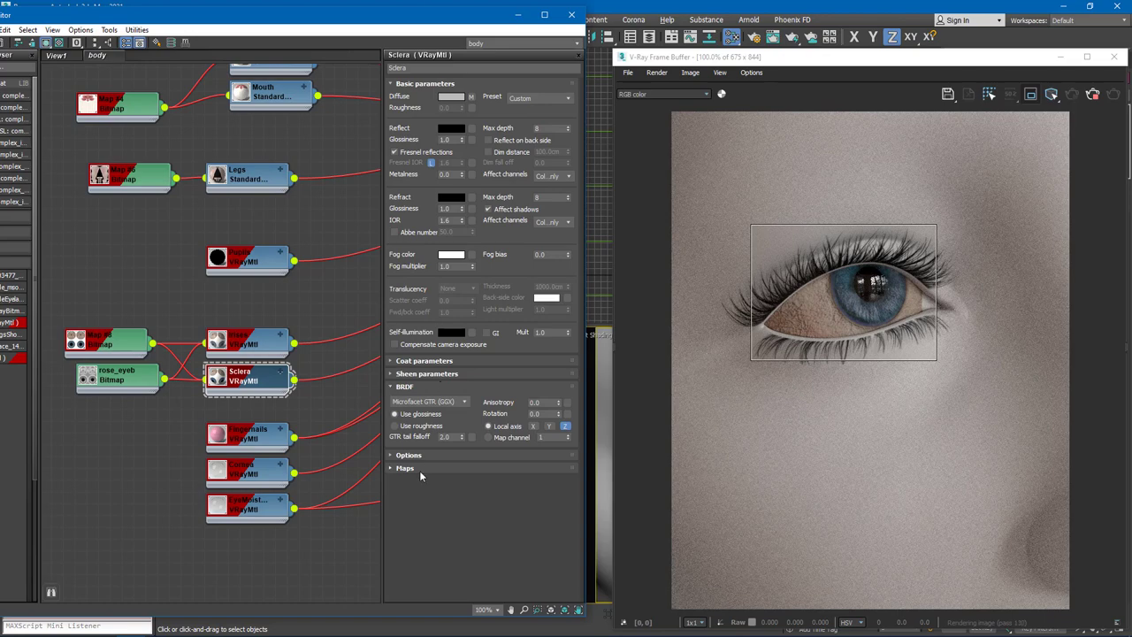
left_click(450, 131)
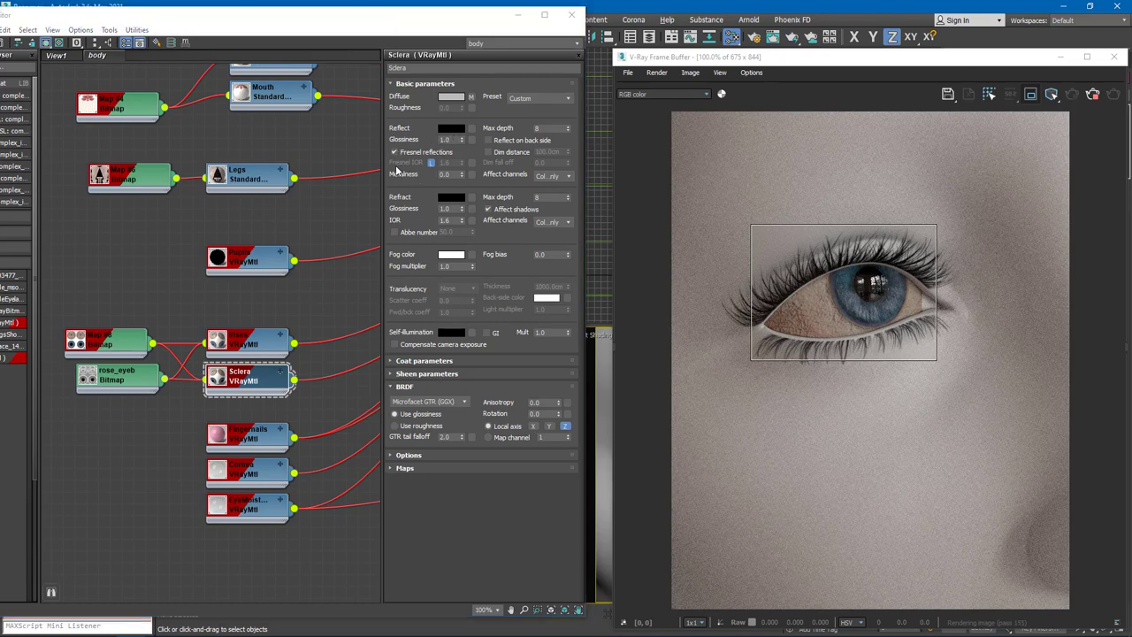
left_click(293, 124)
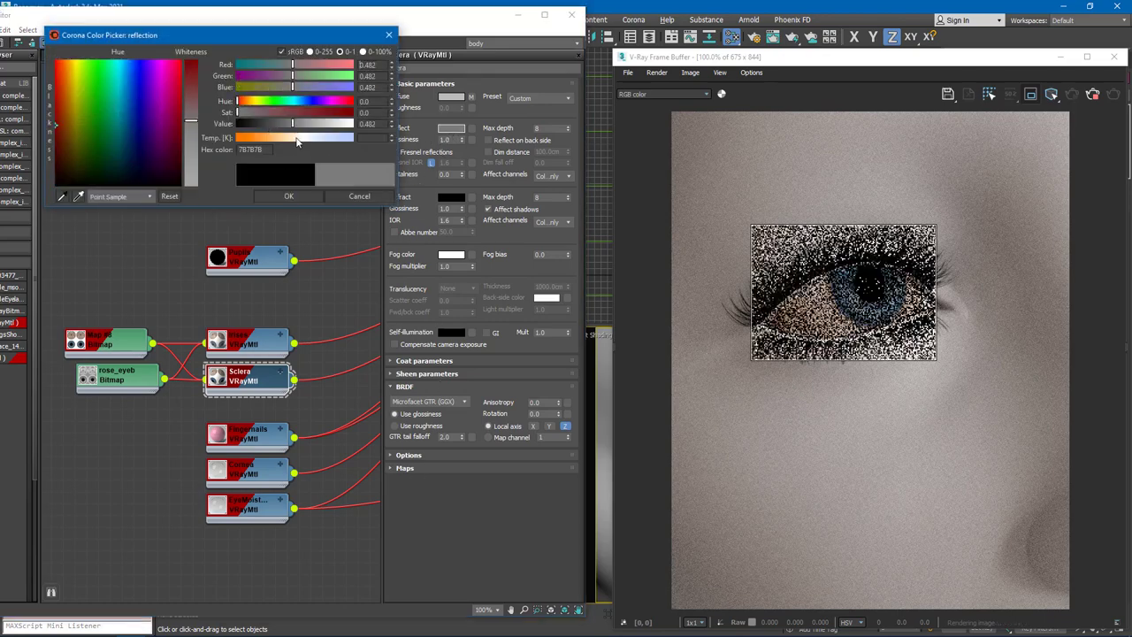
left_click(307, 196)
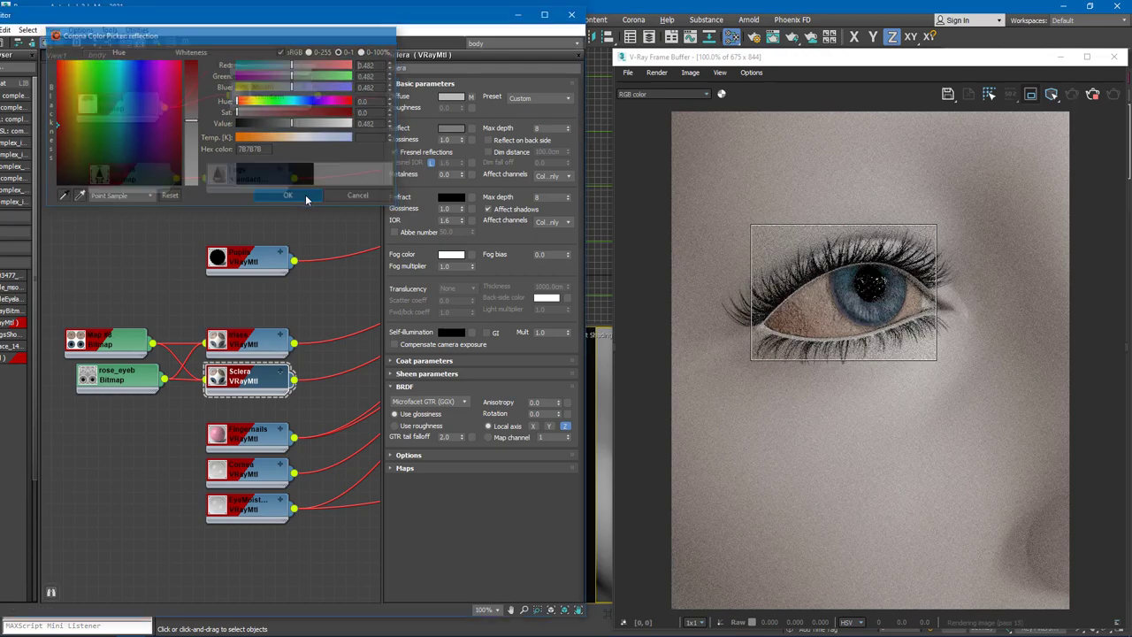
double_click(453, 140)
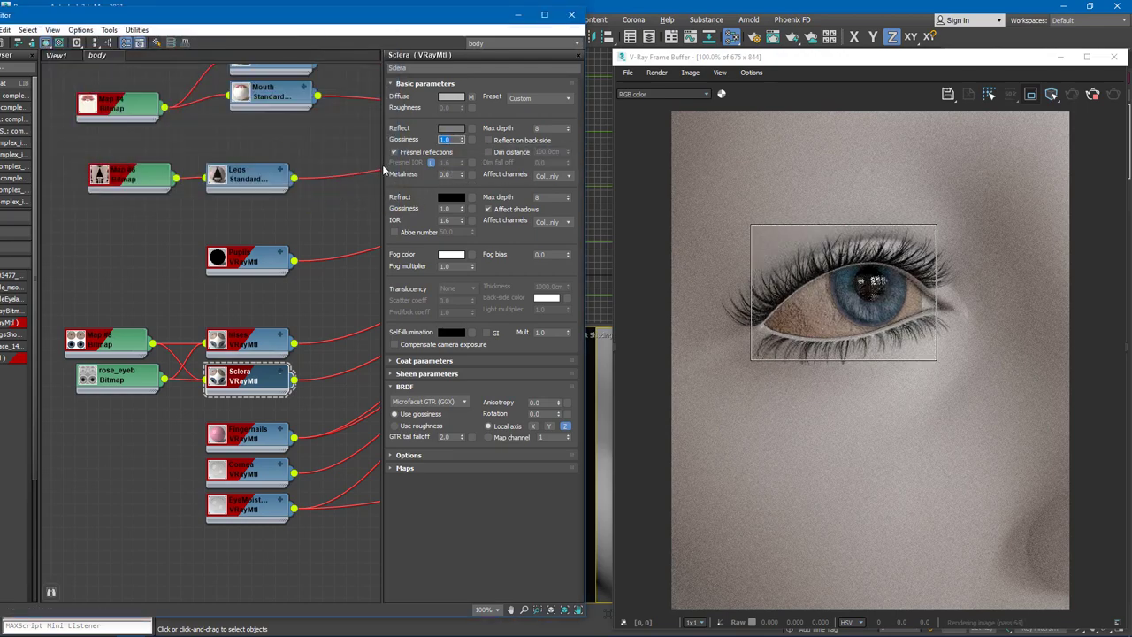
type("0.6")
key("Return")
Step: Reduce the Sclera material's bump amount, trying 10 and 5 and settling on 3
left_click(405, 468)
double_click(435, 374)
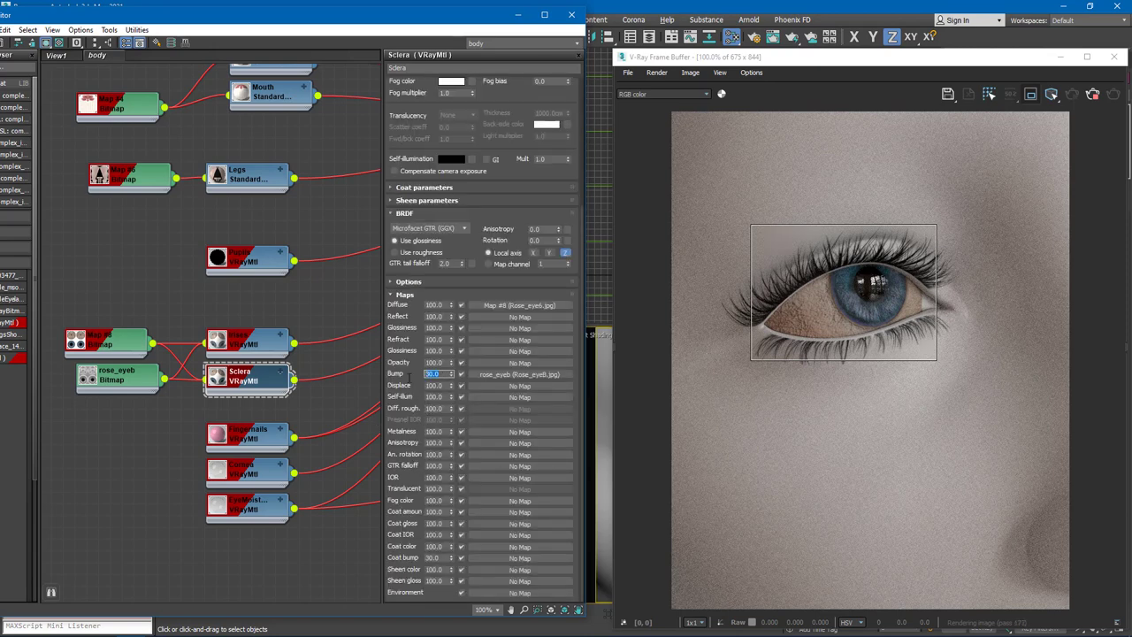
type("10")
key("Return")
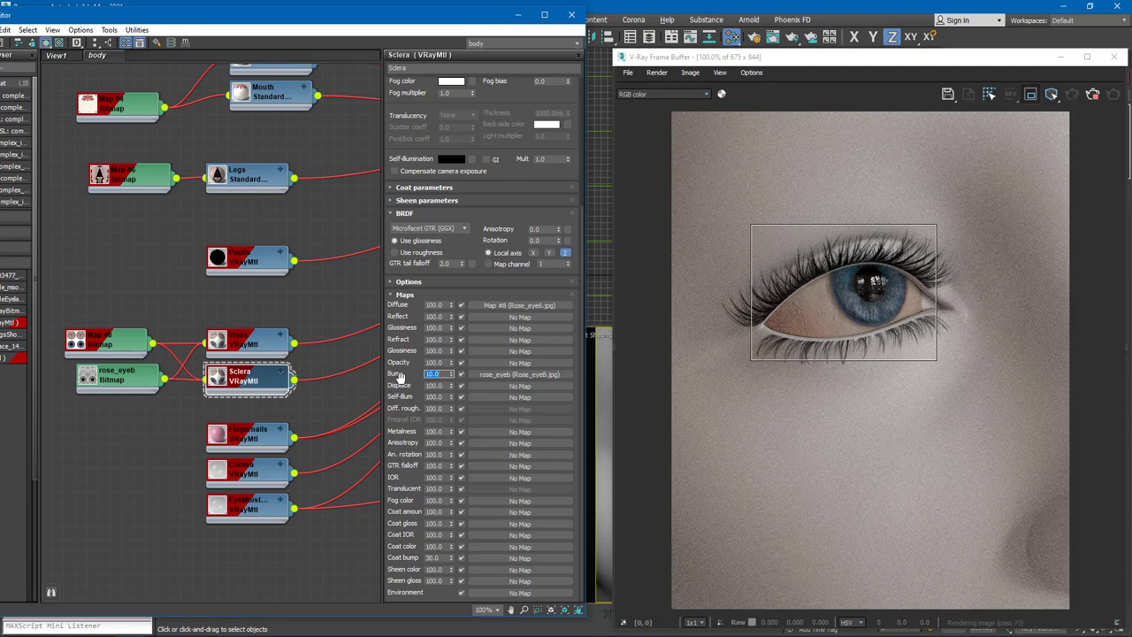
type("5")
key("Return")
type("3")
key("Return")
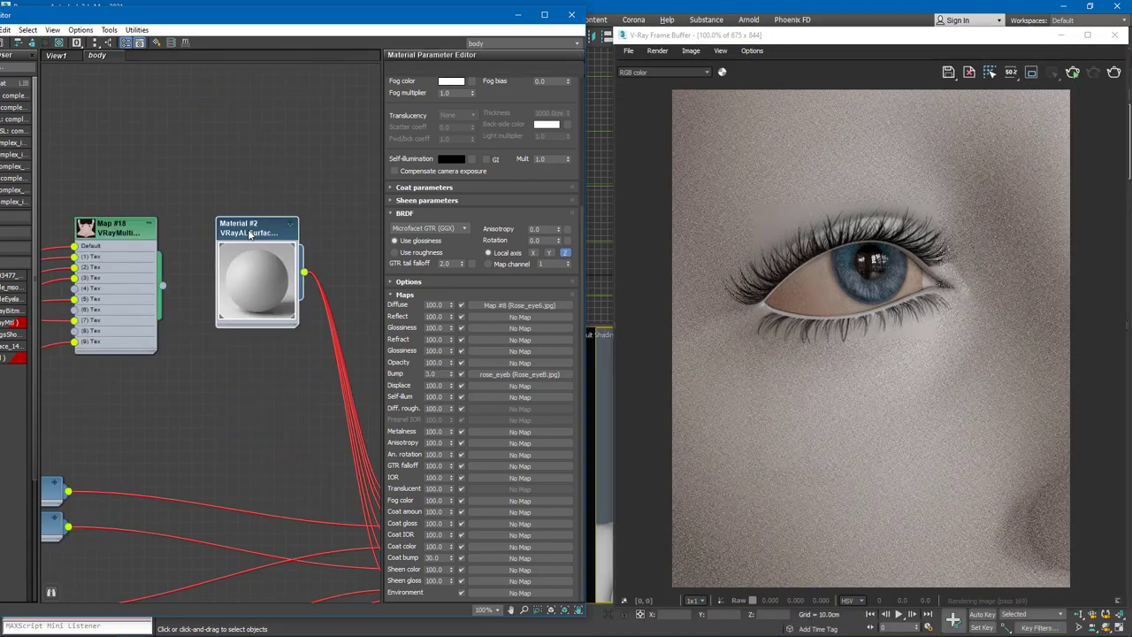
Step: Set the diffuse colour of Material #2 to near-black with a value of 0.041 and restart the interactive render
double_click(252, 234)
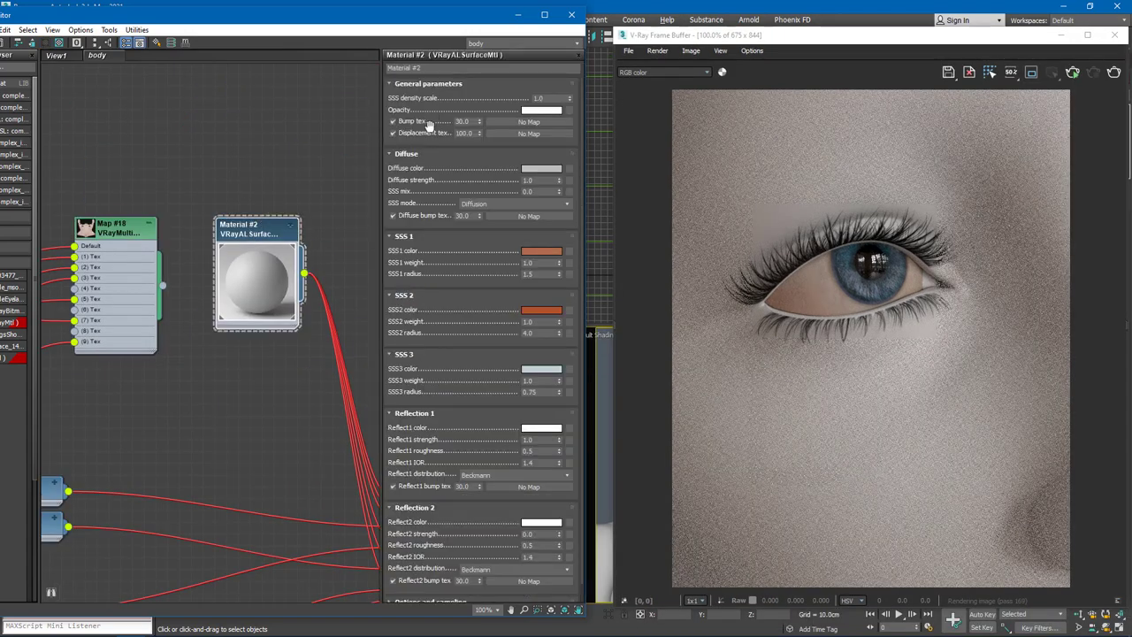
left_click(529, 174)
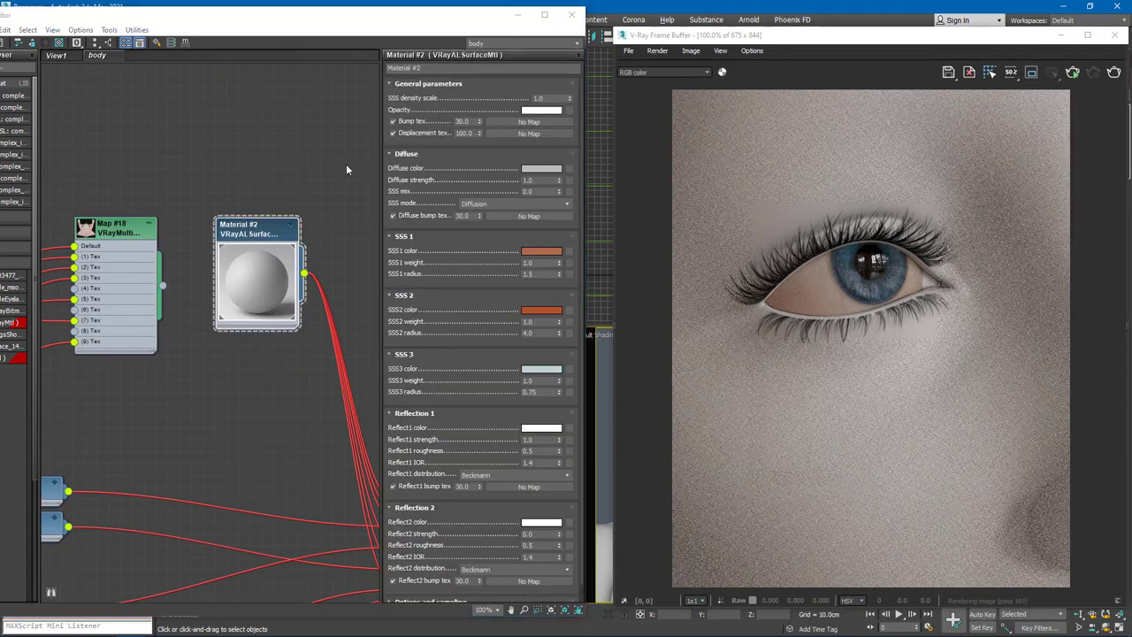
left_click_drag(212, 126, 211, 131)
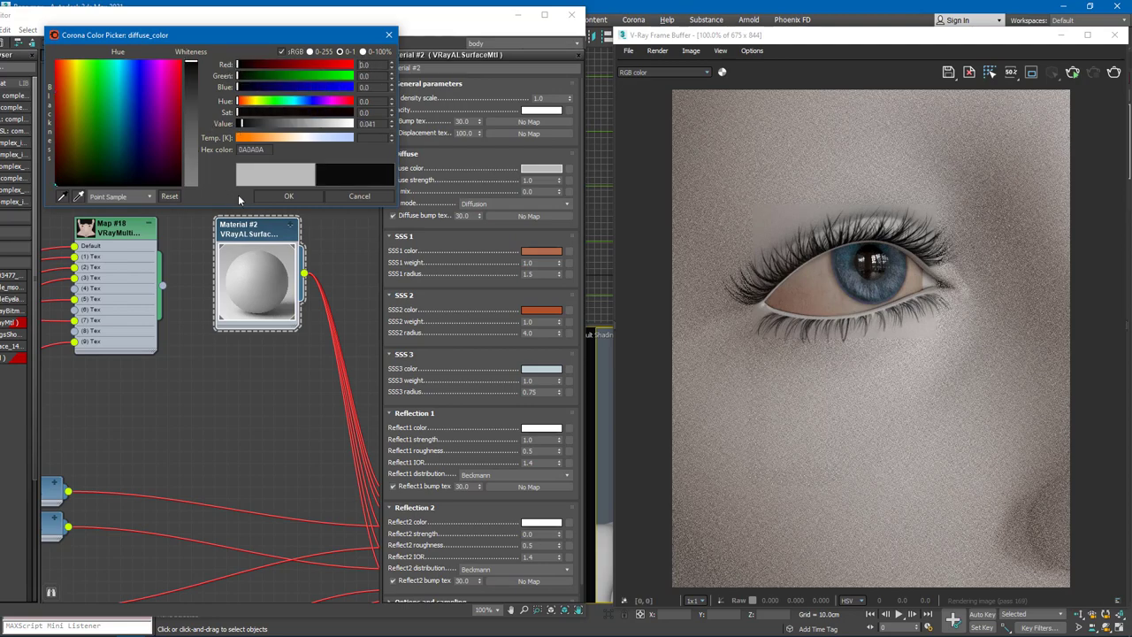
left_click(289, 198)
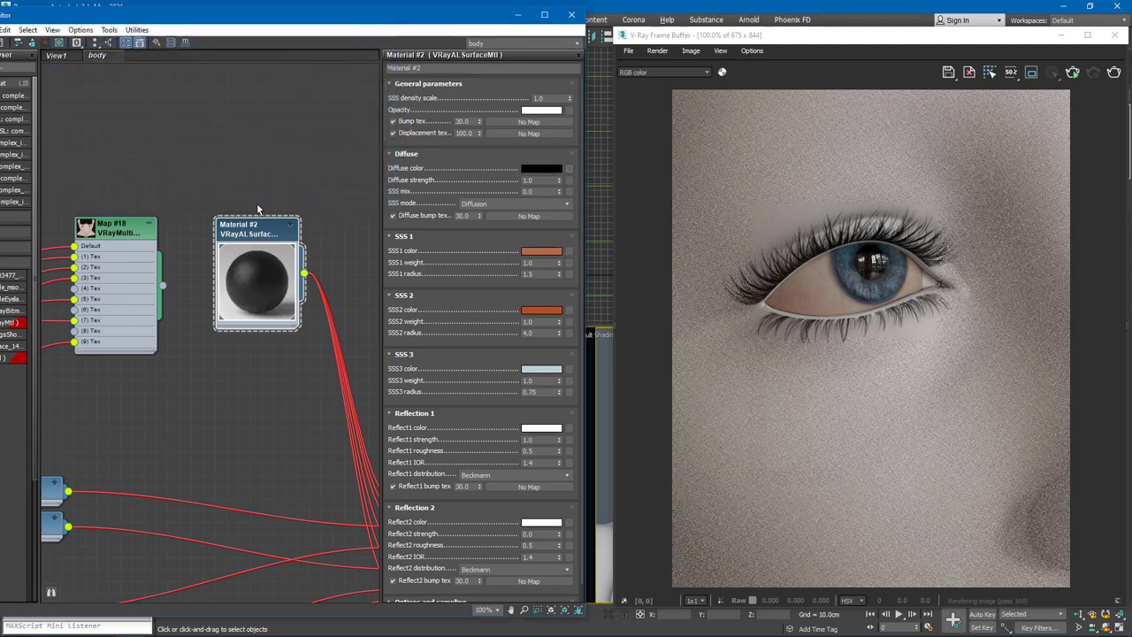
left_click(1074, 72)
Step: Frame a close-up of the face in the render and move a render region over the cheeks, nose and lips to examine the skin reflections
right_click(867, 264)
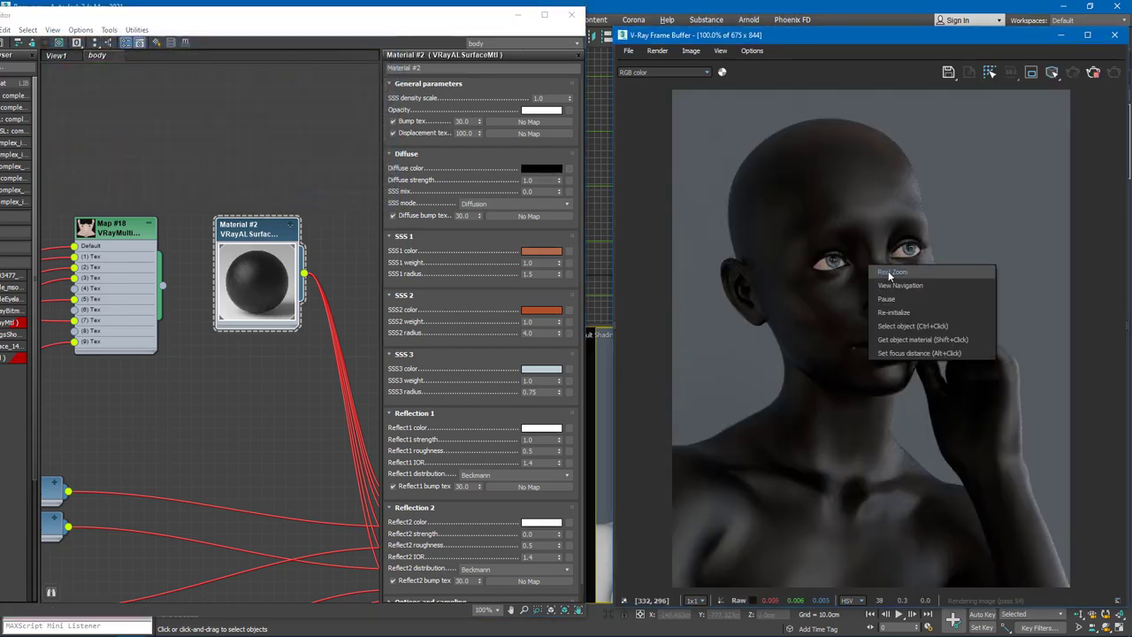
left_click(880, 279)
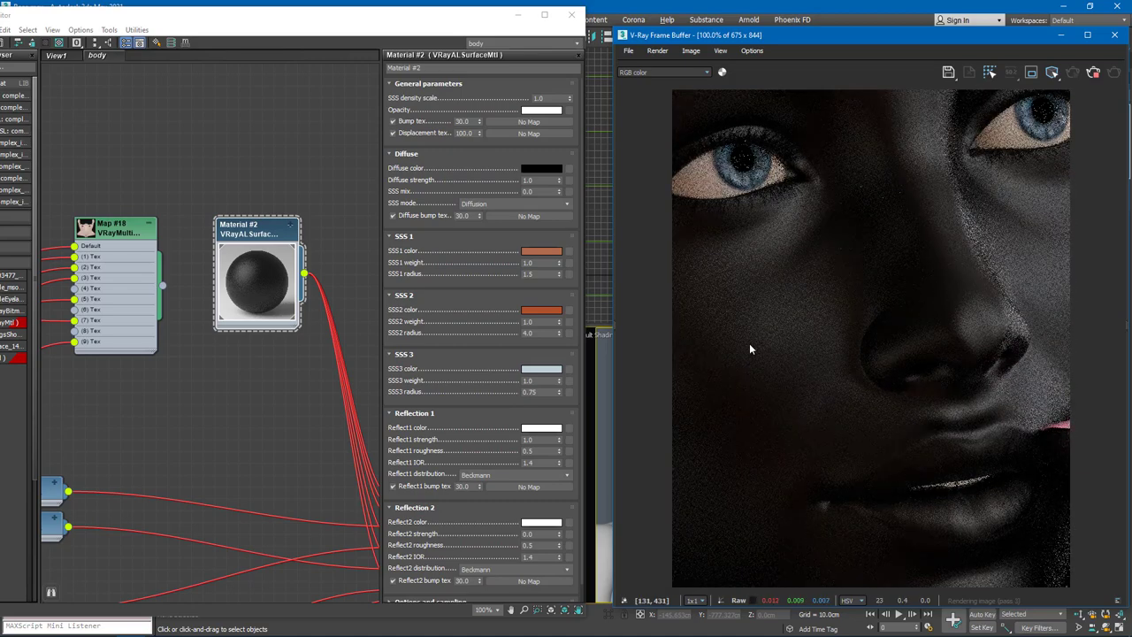
left_click(1031, 74)
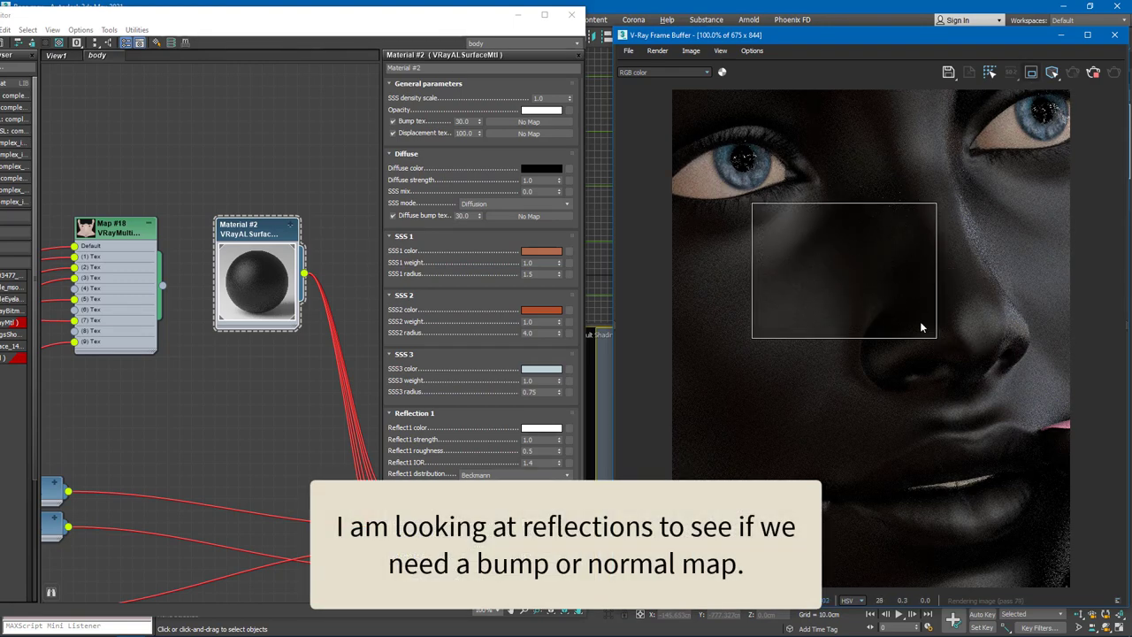
left_click_drag(936, 337, 889, 333)
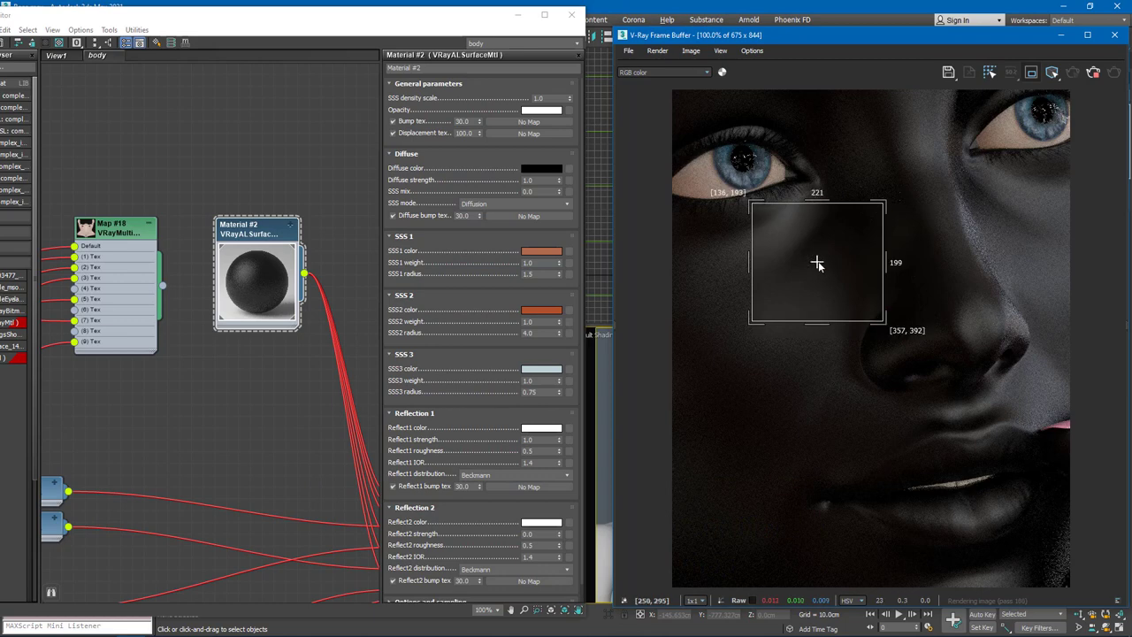
left_click_drag(817, 262, 983, 332)
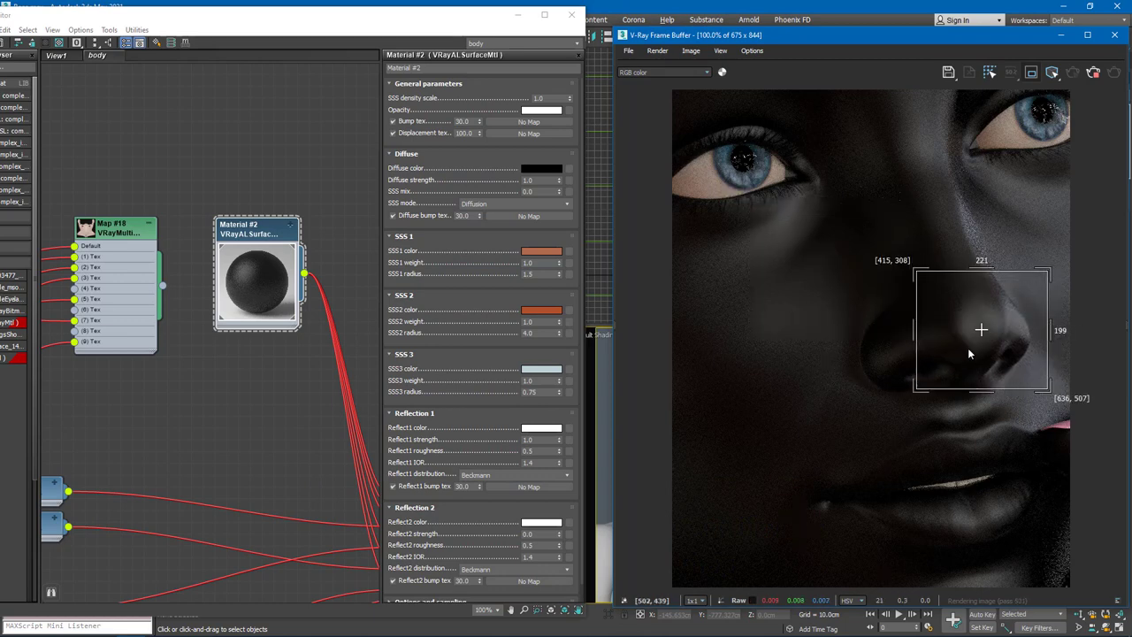
left_click_drag(982, 331, 961, 225)
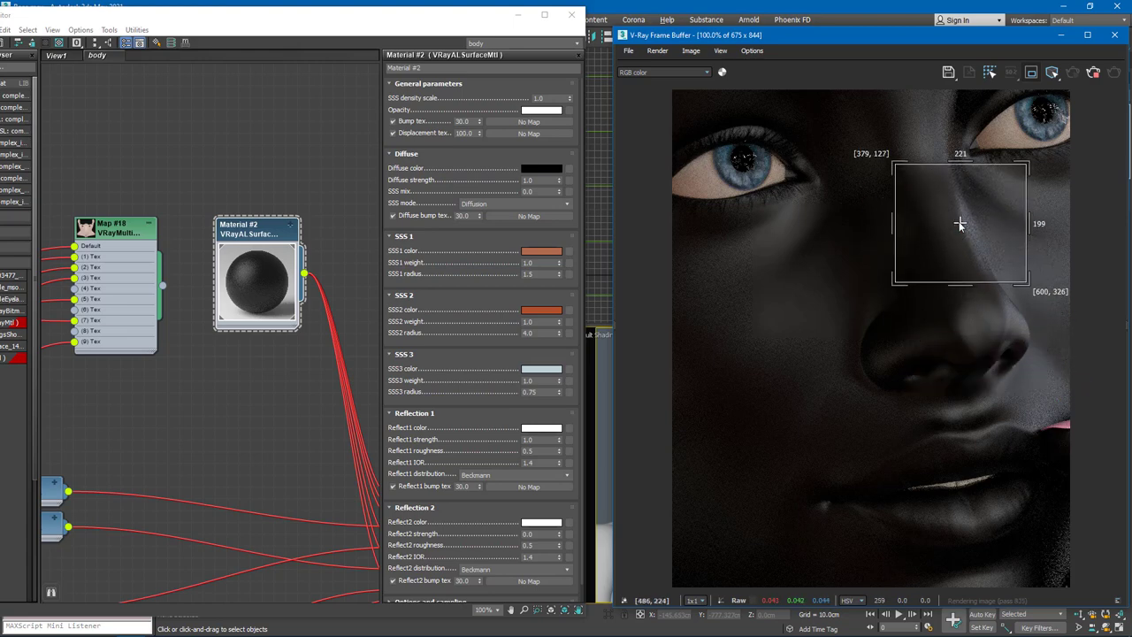
left_click_drag(960, 223, 949, 486)
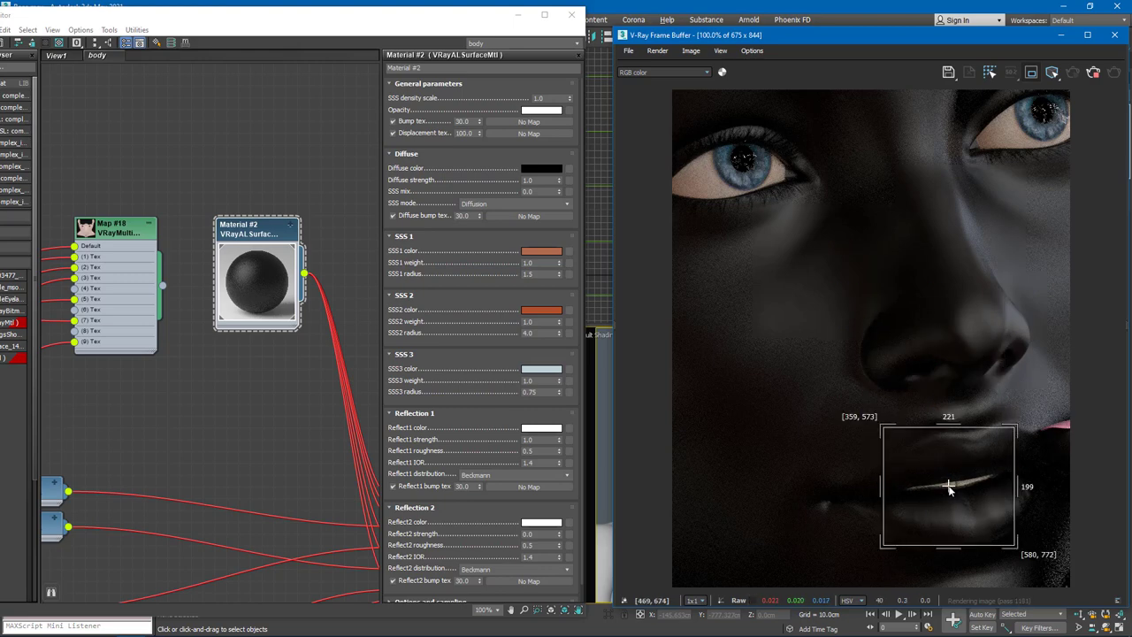
left_click_drag(947, 484, 718, 345)
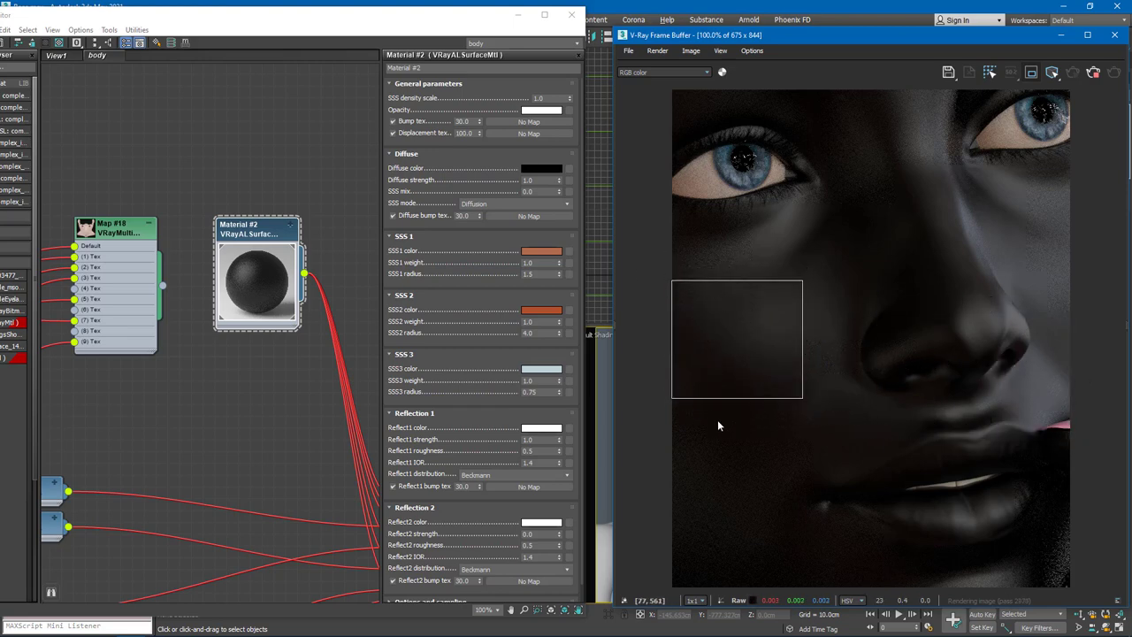
mouse_move(734, 347)
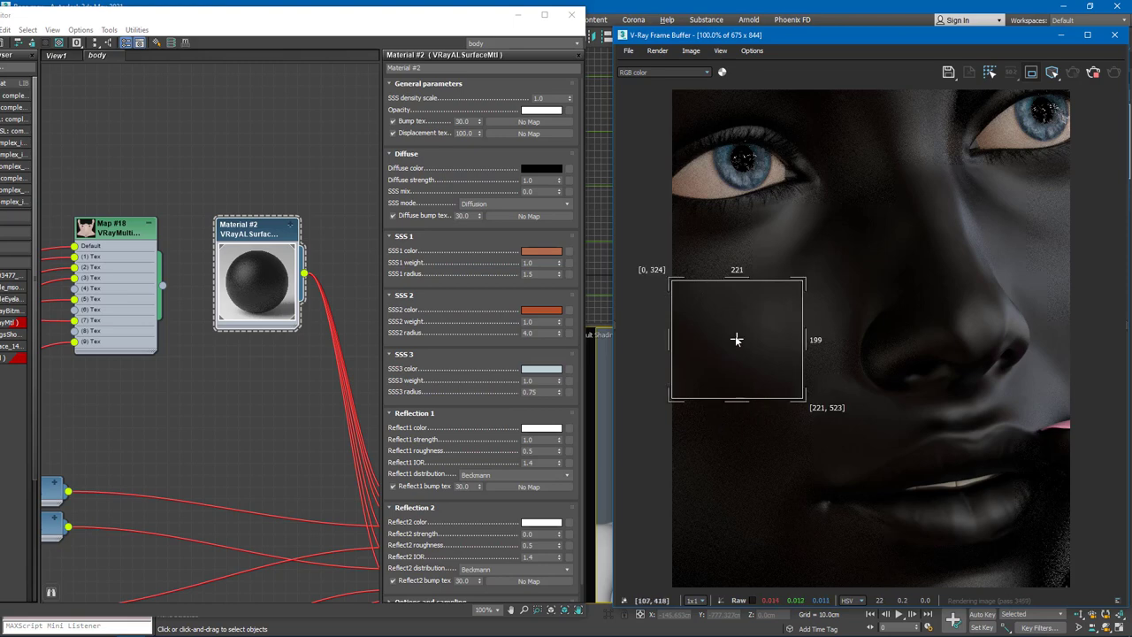
left_click_drag(737, 340, 726, 438)
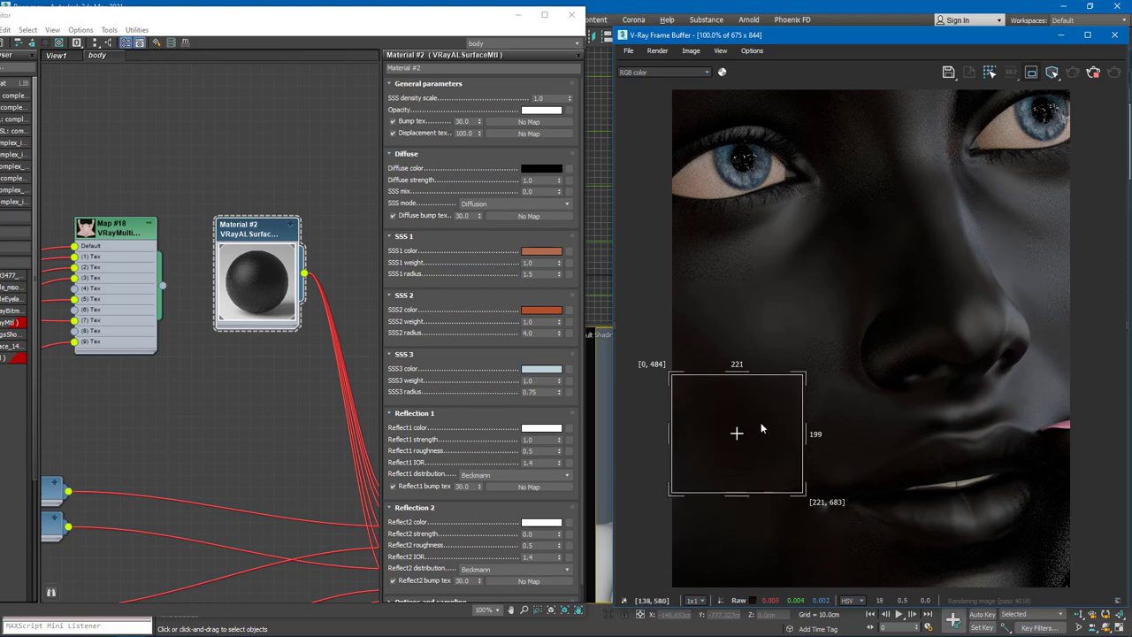
left_click(1032, 73)
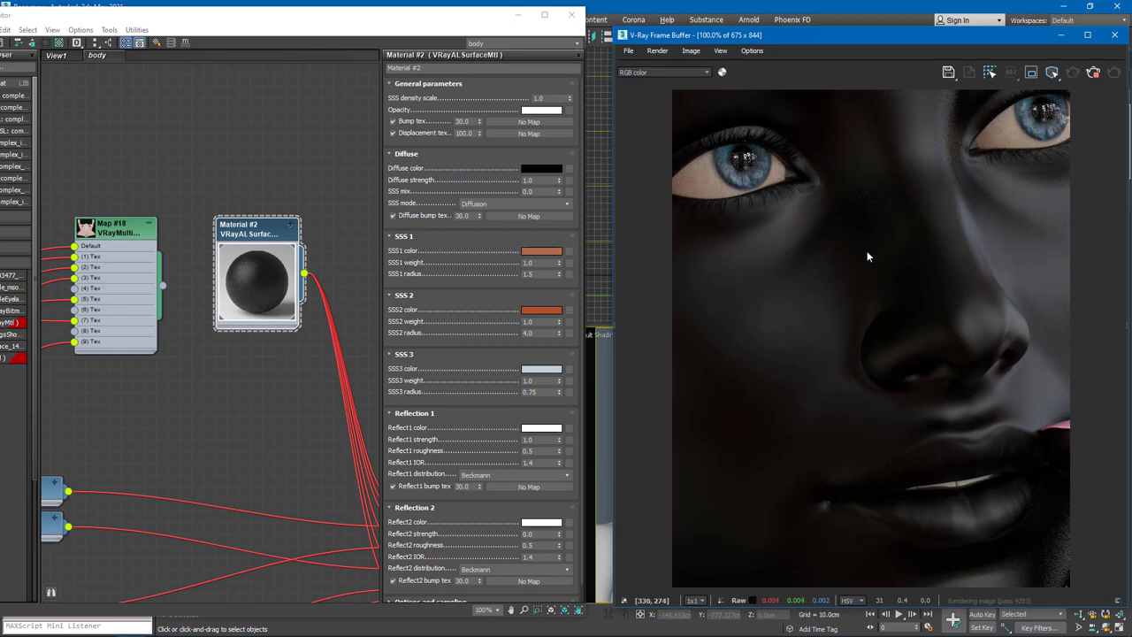
scroll(858, 253, "down", 1)
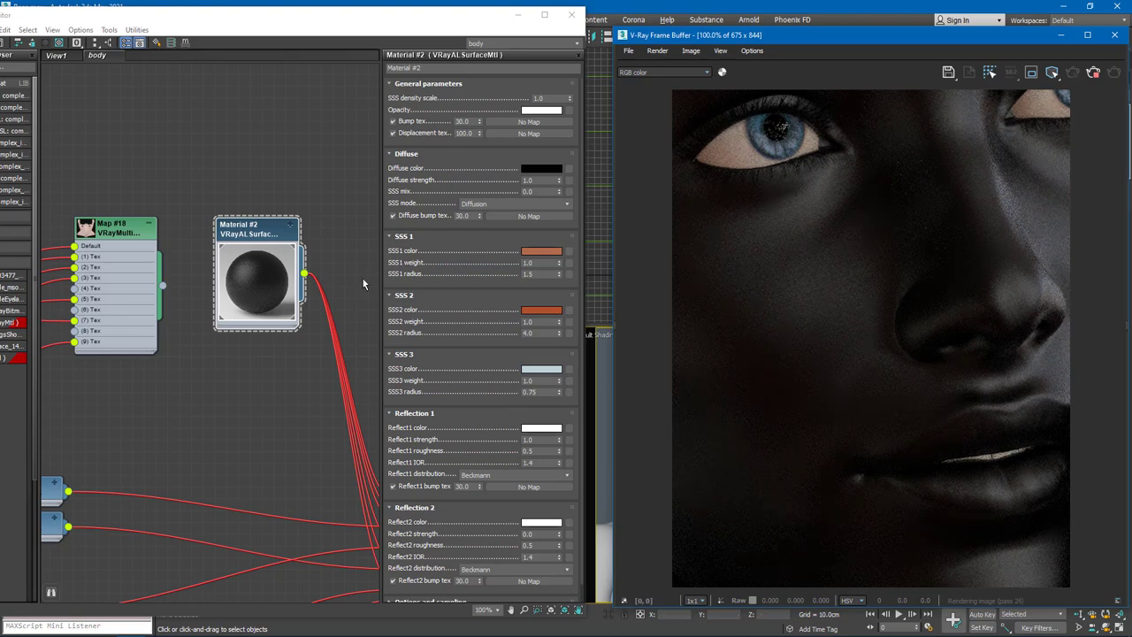
Step: Stack the Map #1, #2, #3 and #7 bitmap nodes compactly beside the Map #18 multi-texture
middle_click_drag(107, 296, 199, 284)
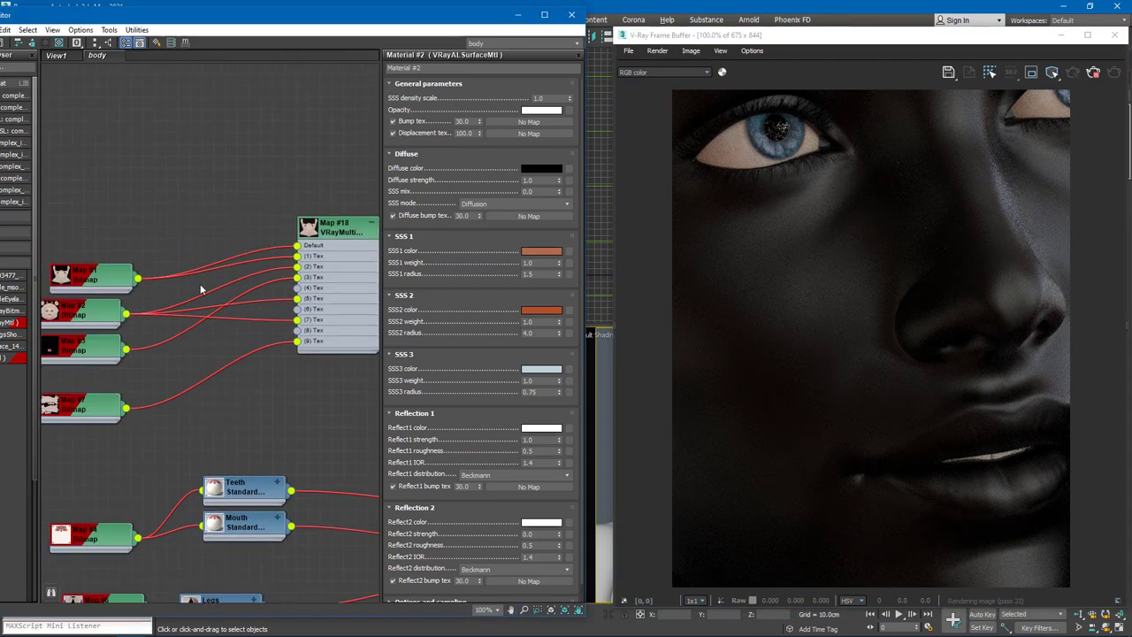
left_click_drag(103, 280, 210, 244)
left_click_drag(53, 325, 155, 294)
left_click_drag(87, 344, 201, 308)
left_click_drag(81, 410, 201, 337)
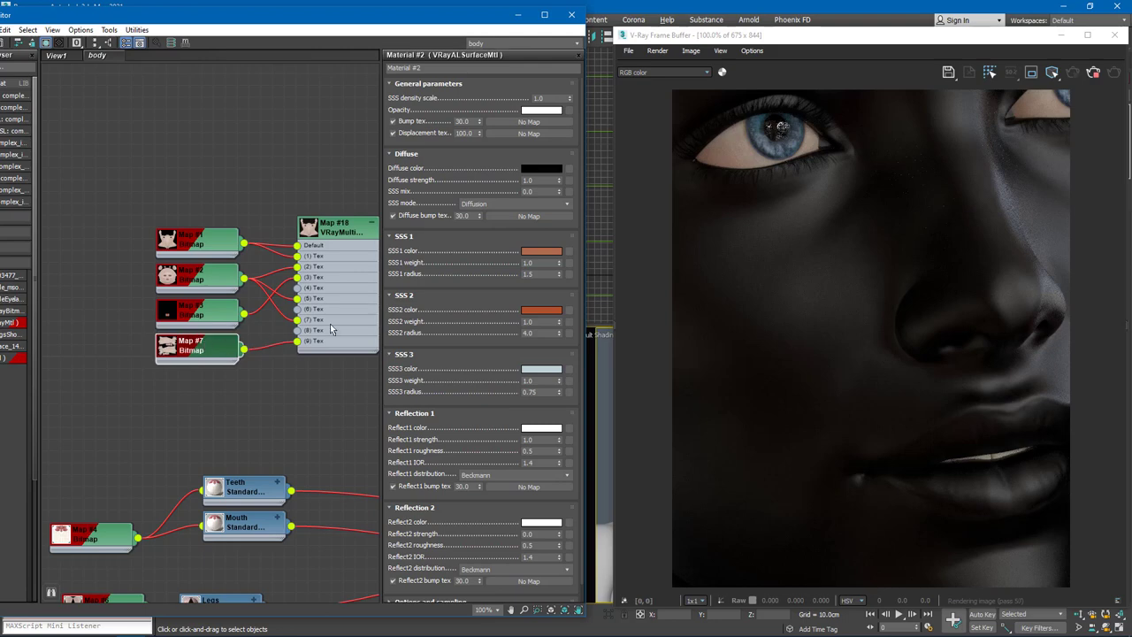
Step: Set Material #2's Reflect1 roughness to 0
middle_click_drag(330, 324, 125, 285)
left_click(262, 204)
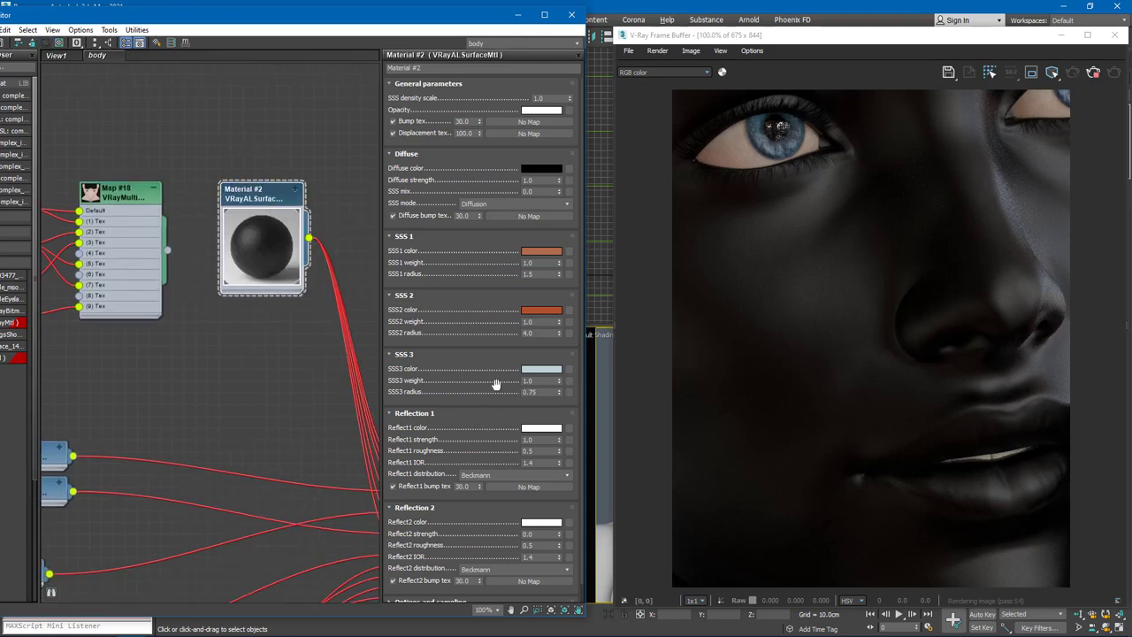
left_click_drag(538, 450, 507, 452)
type("0")
key("Return")
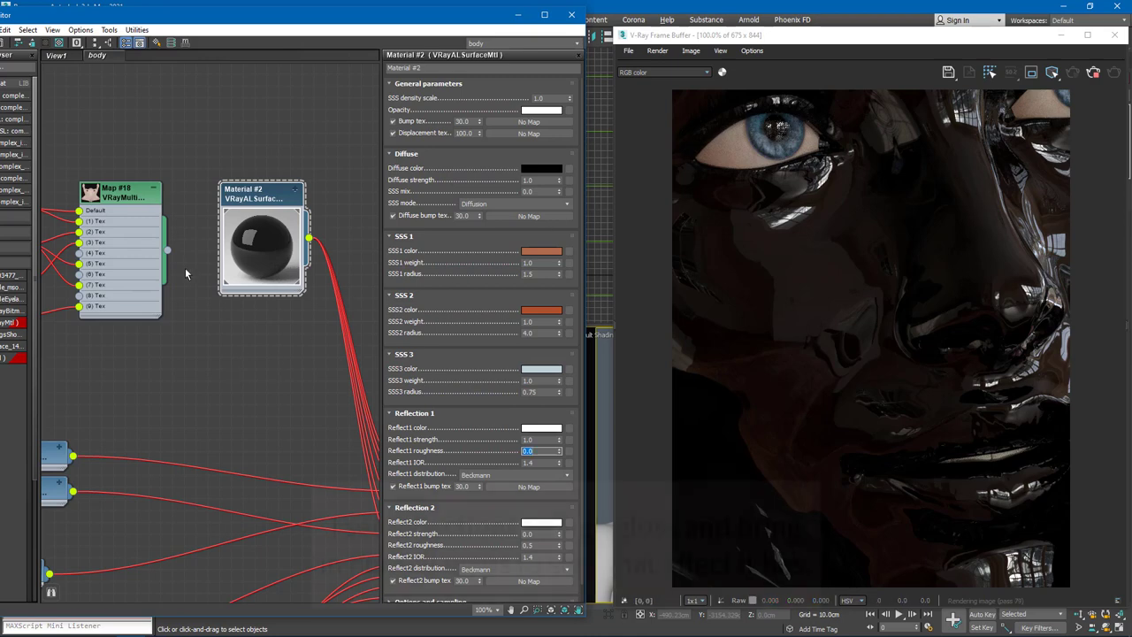
Step: Duplicate the Map #18 multi-texture together with its four bitmaps and place the copy below the original
middle_click_drag(200, 308, 273, 281)
left_click_drag(113, 140, 246, 288)
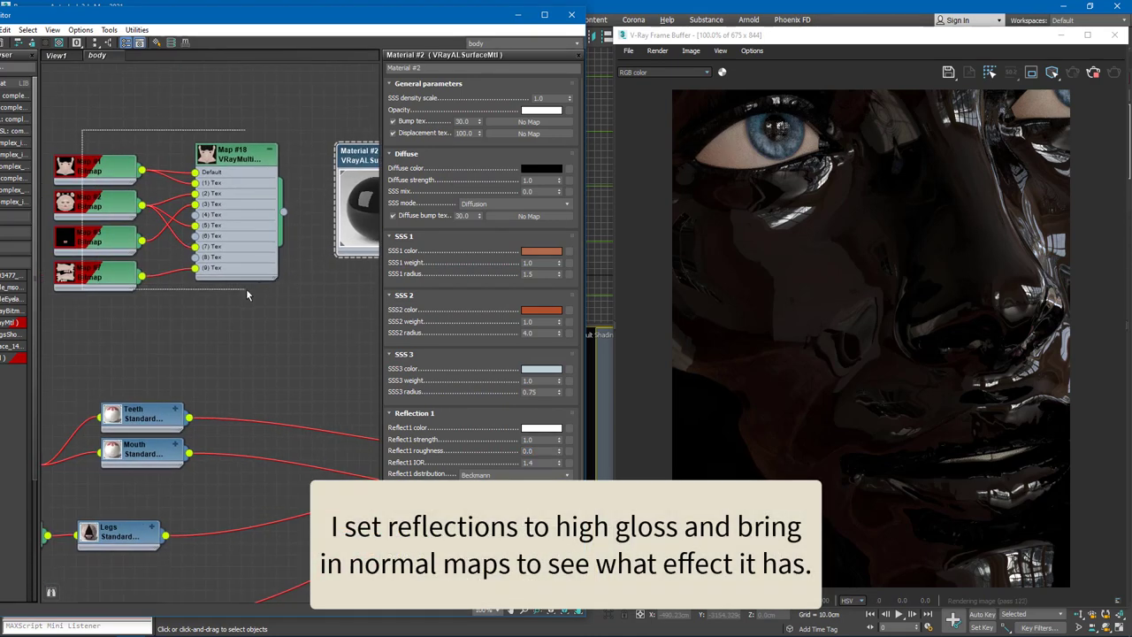
mouse_move(234, 232)
left_mouse_down()
mouse_move(236, 139)
mouse_move(242, 274)
mouse_move(214, 277)
left_mouse_up()
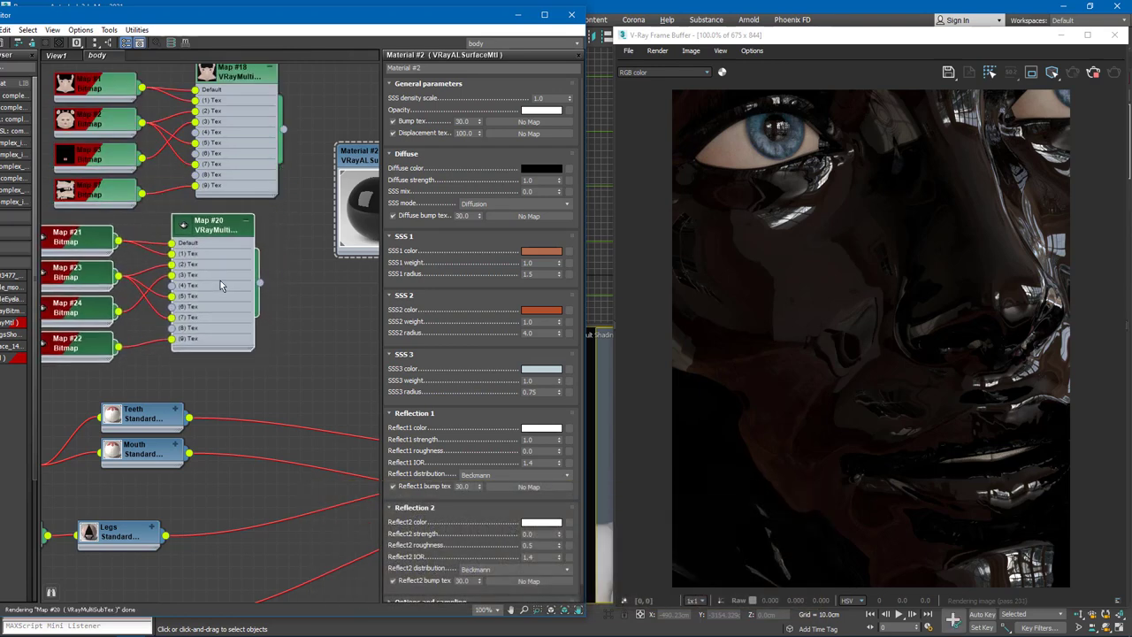
middle_click_drag(200, 351, 279, 375)
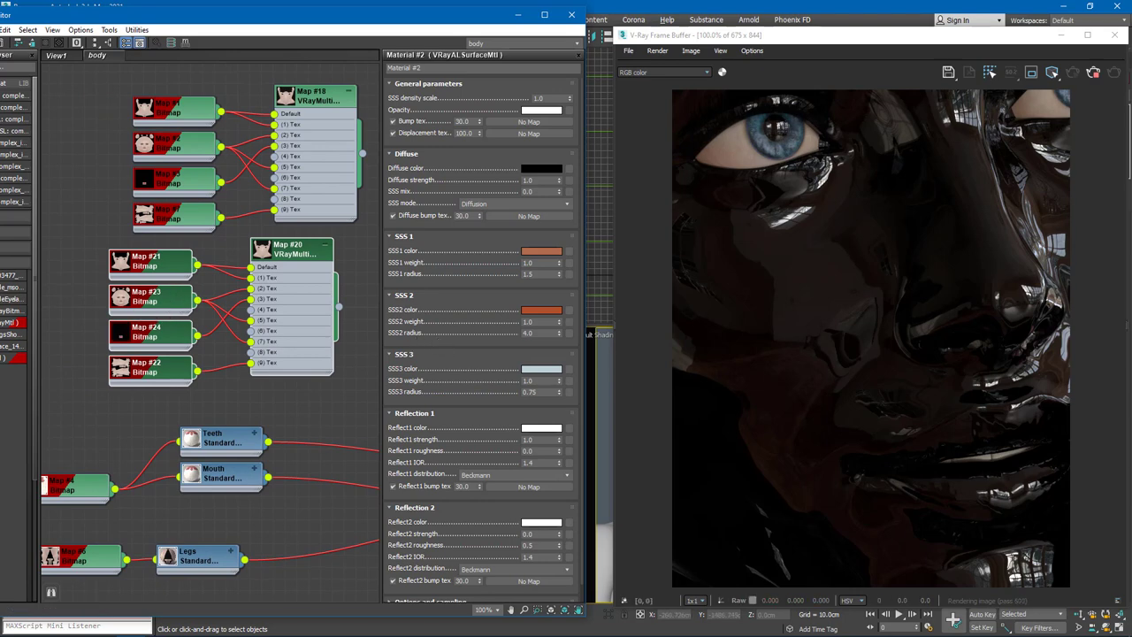
Step: Switch to File Explorer, open the Rose textures folder and bring Rose_TorsoN.jpg into the node view as a bitmap beside Map #21
key("alt+Tab")
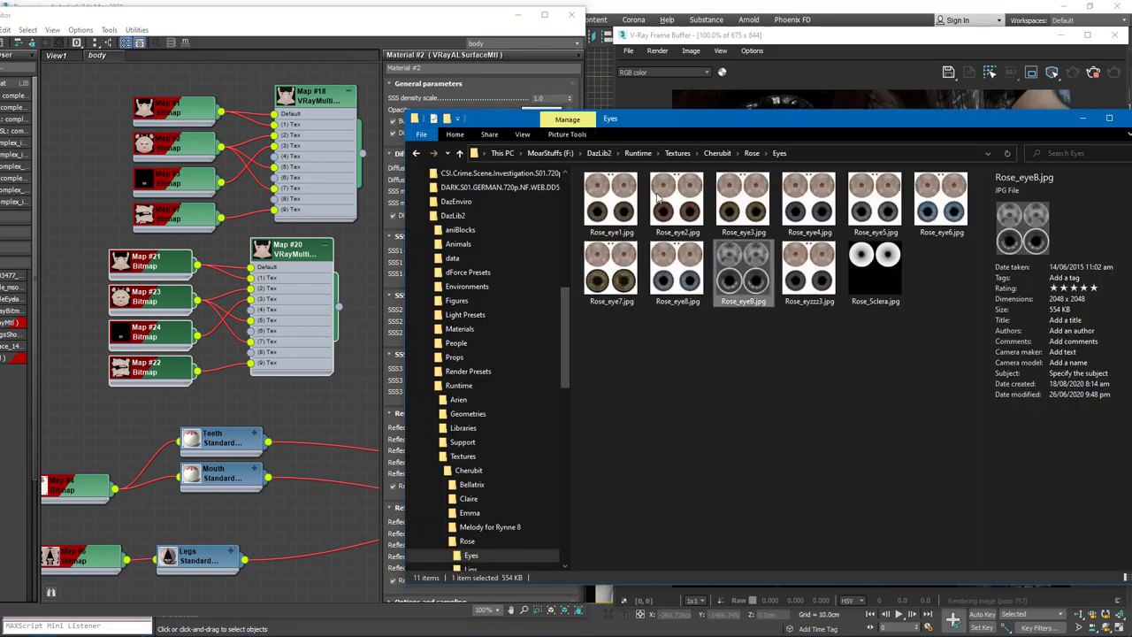
left_click(752, 153)
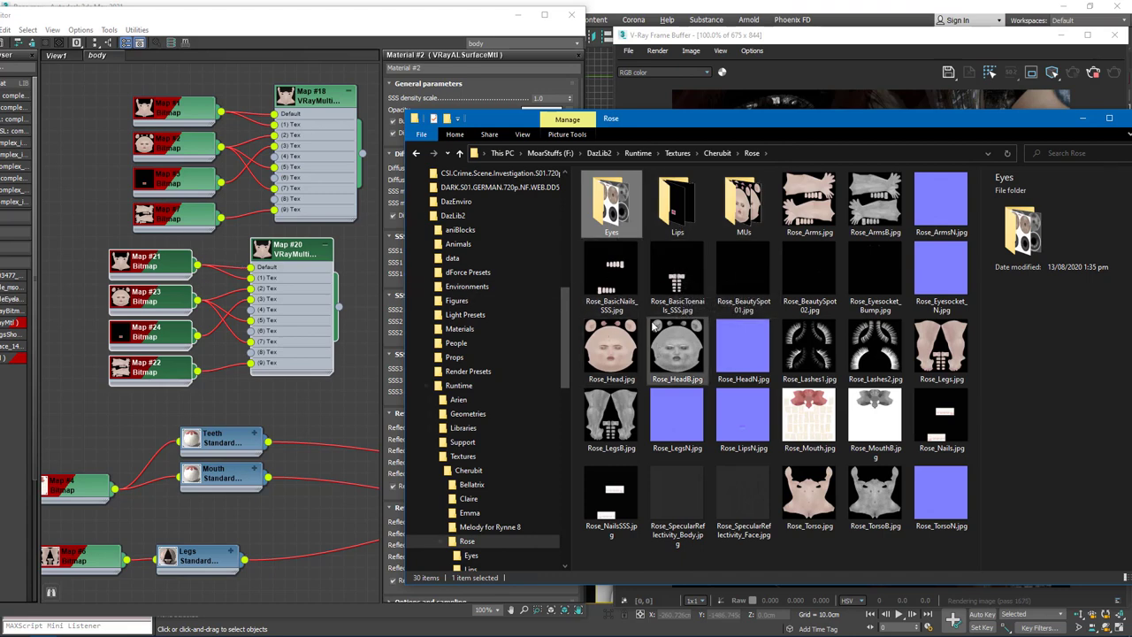
left_click(947, 501)
left_click_drag(955, 495, 51, 258)
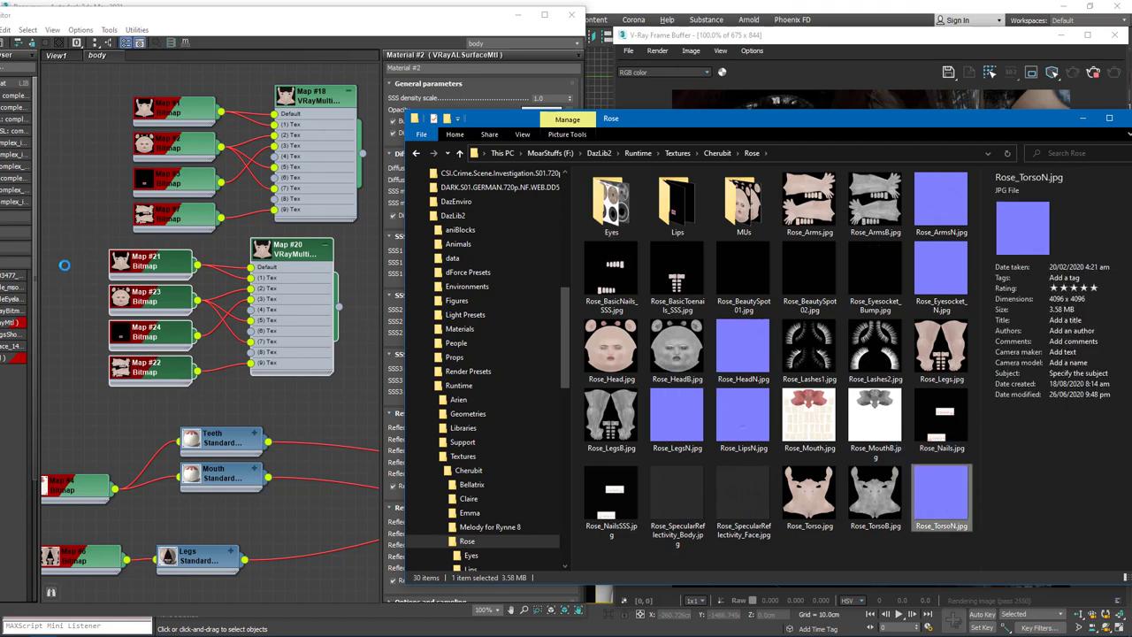
middle_click_drag(76, 281, 146, 274)
left_click_drag(128, 249, 128, 261)
left_click(265, 621)
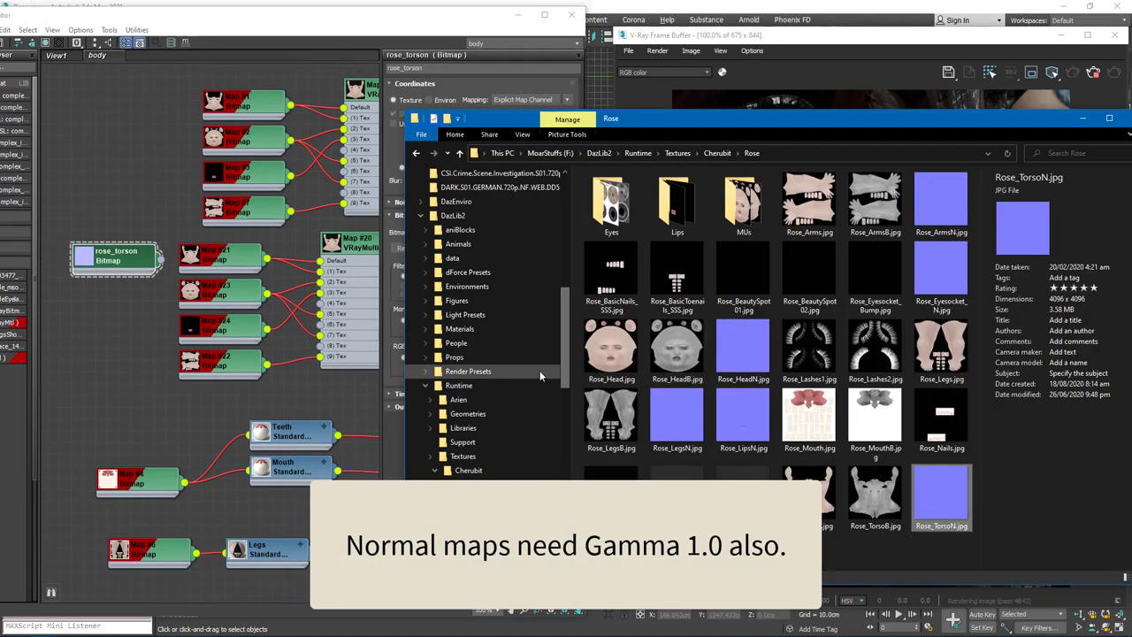
Step: Bring Rose_HeadN.jpg, Rose_LipsN.jpg and Rose_ArmsN.jpg into the node view as bitmaps stacked below rose_torson
left_click_drag(744, 350, 115, 292)
key("alt+Tab")
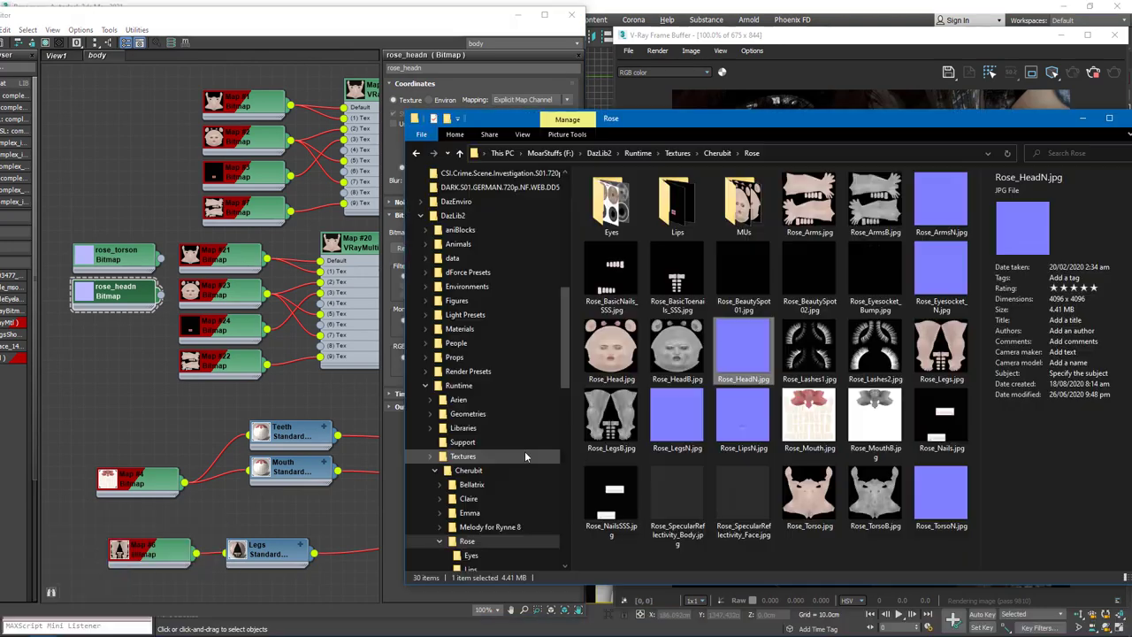
left_click_drag(743, 416, 103, 338)
left_click_drag(103, 338, 113, 329)
left_click(109, 623)
left_click(169, 574)
left_click_drag(941, 200, 116, 364)
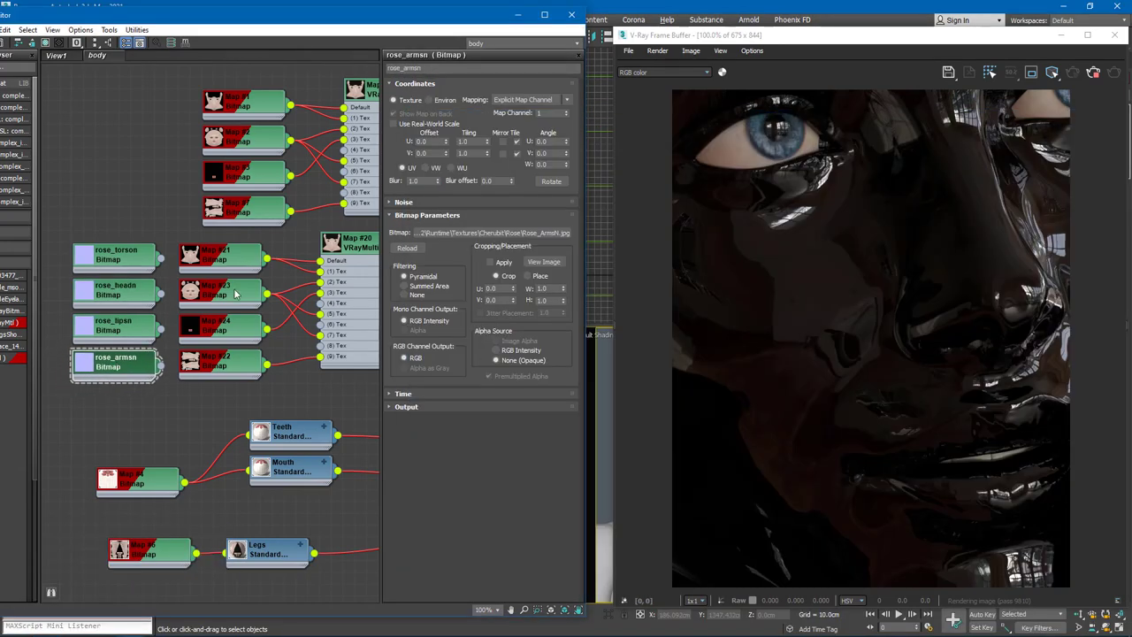
Step: Delete the four copied bitmaps, Map #21 to Map #24, that feed the Map #20 multi-texture
left_click_drag(232, 394, 205, 254)
key("Delete")
middle_click_drag(351, 286, 257, 350)
Step: Connect the rose_headn bitmap to a new VRayNormalMap and enable its Flip green option
left_click_drag(102, 346, 130, 334)
left_click(380, 310)
double_click(168, 343)
left_click(569, 146)
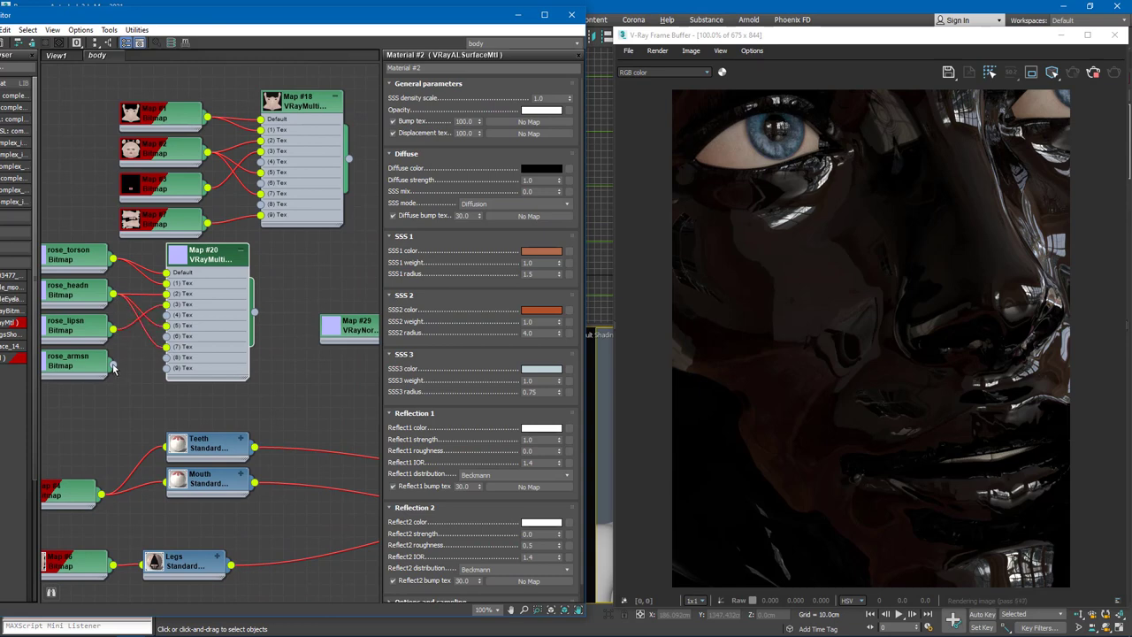
Step: Feed the four normal-map bitmaps through Map #20 into the VRayNormalMap and connect that to Material #2's bump texture with an amount of 100
middle_click_drag(312, 336, 258, 334)
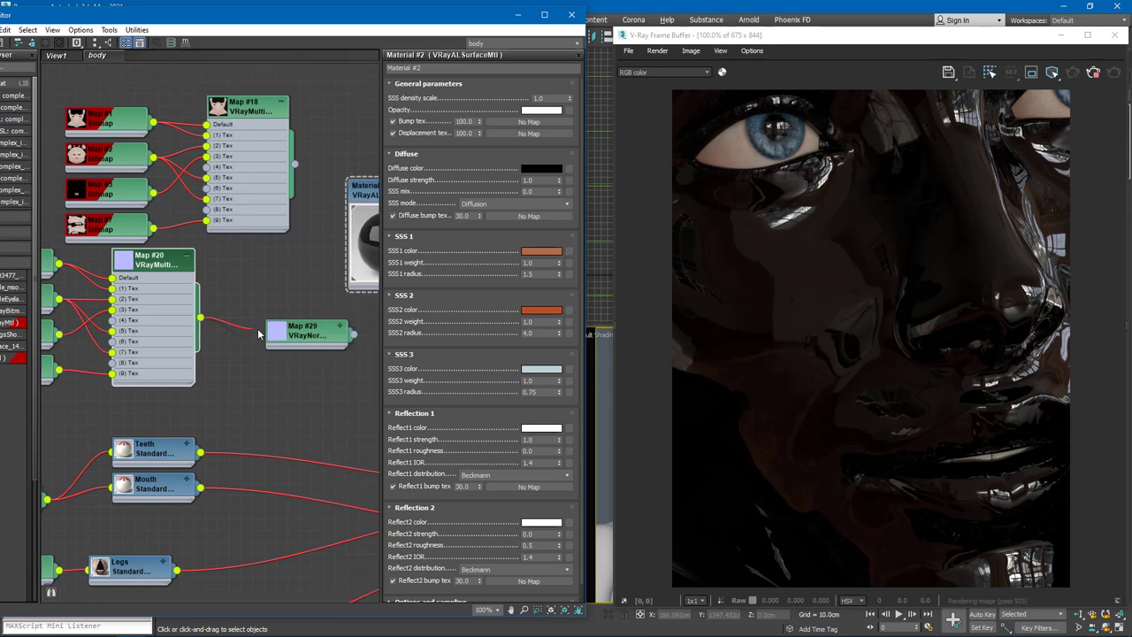
left_click_drag(259, 333, 291, 333)
left_click_drag(303, 335, 266, 310)
left_click_drag(318, 311, 361, 260)
left_click(379, 291)
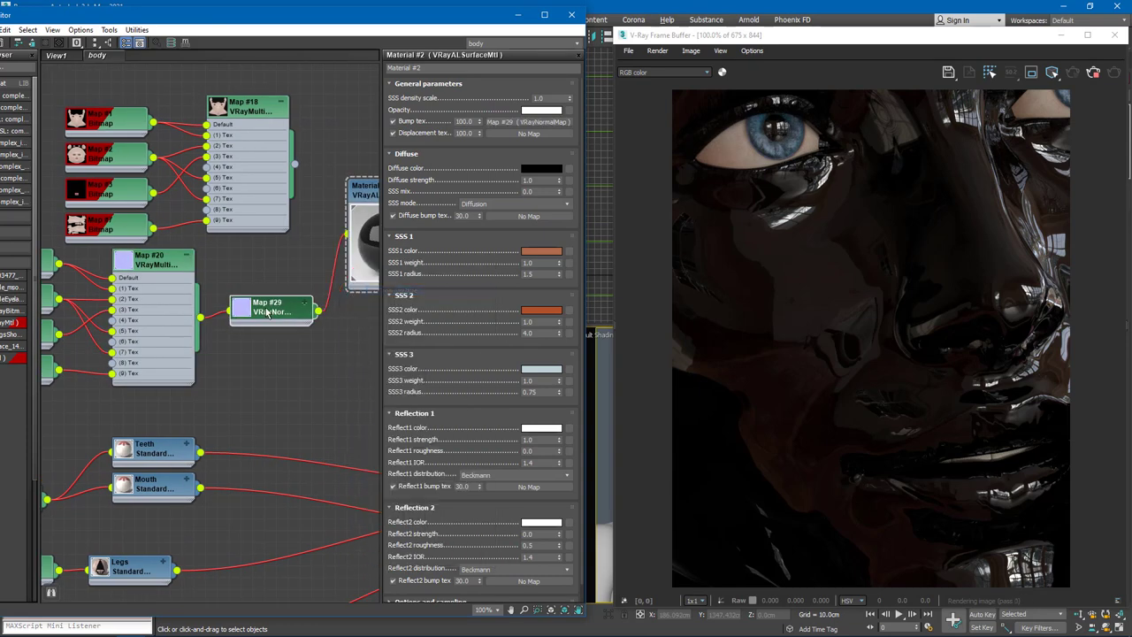
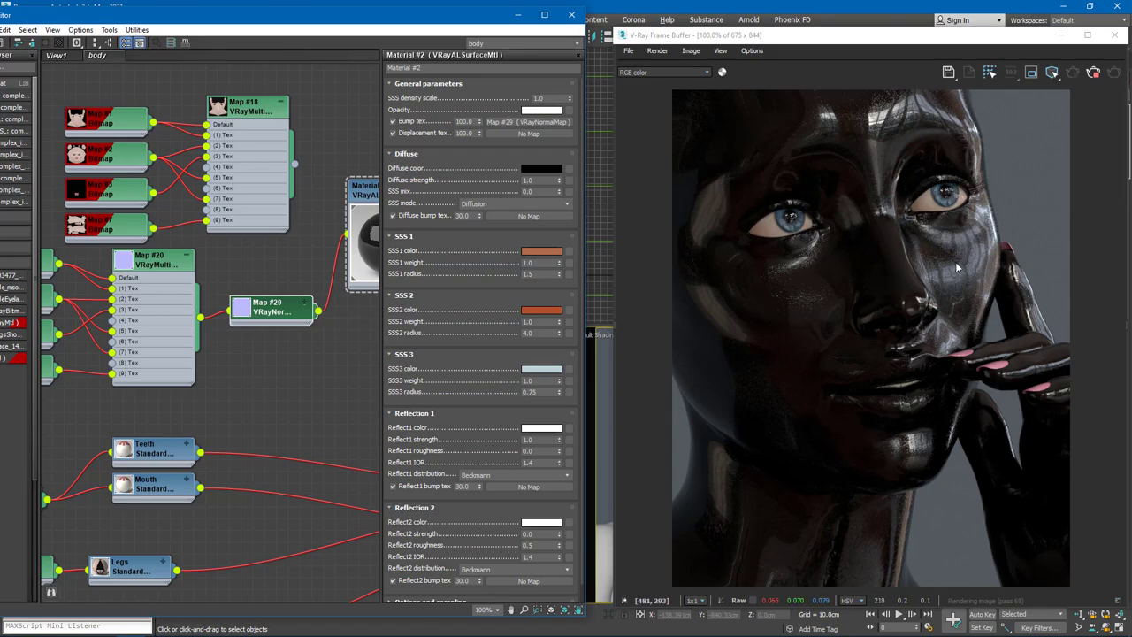
Step: Set the Reflection 1 roughness of Material #2 to 0.5
scroll(957, 268, "up", 3)
scroll(953, 271, "up", 3)
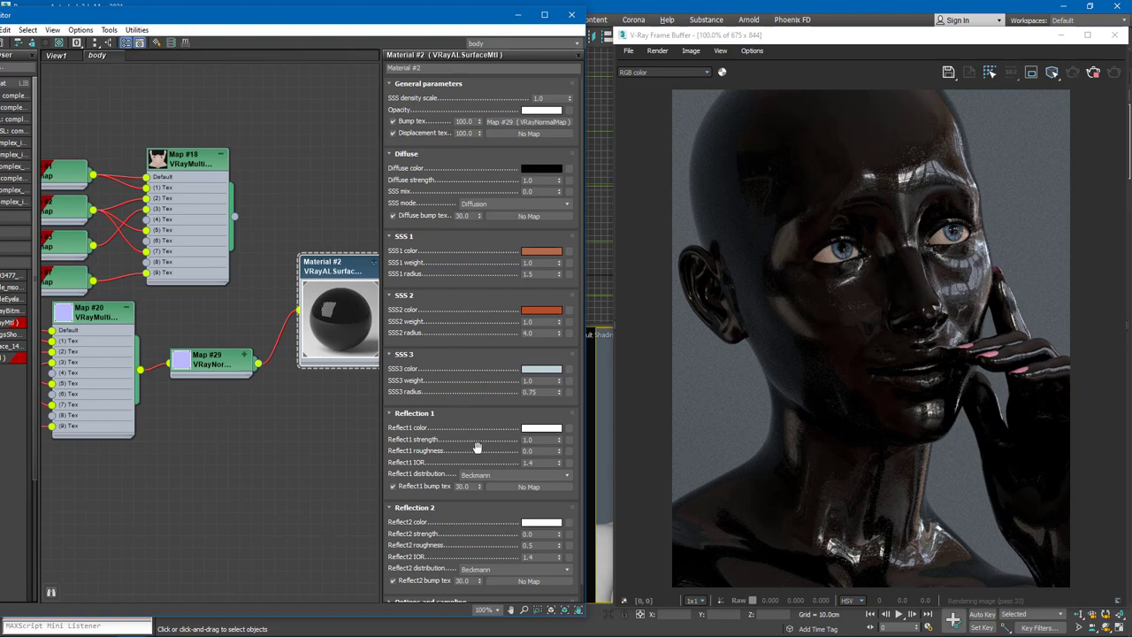
double_click(538, 453)
type("0.5")
key("Return")
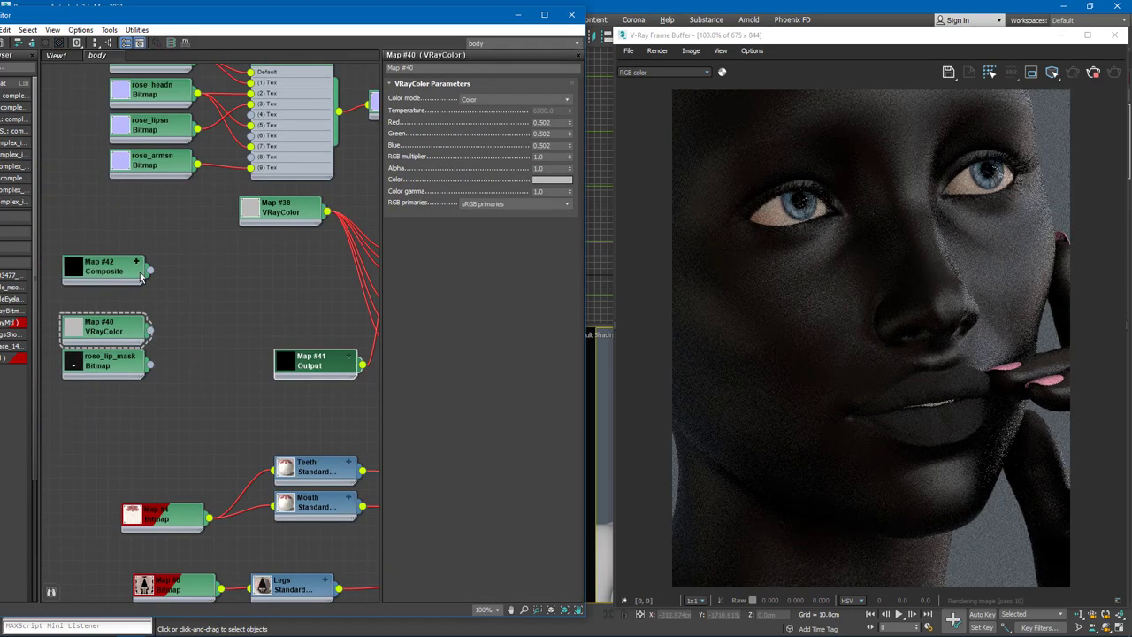
Step: Connect VRayColor Map #40 to Layer 1 of the Map #42 composite, add a second layer, and duplicate Map #40 below it
left_click(137, 263)
left_click_drag(100, 274, 231, 278)
left_click(193, 276)
left_click_drag(103, 328, 191, 286)
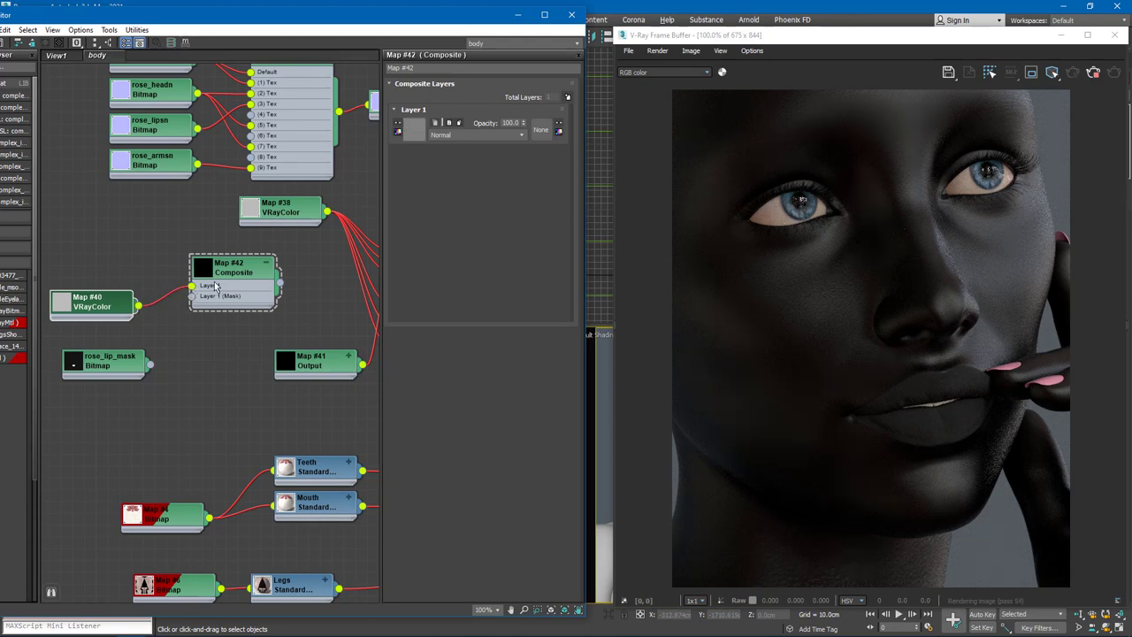
left_click(567, 96)
mouse_move(94, 303)
left_mouse_down()
mouse_move(106, 279)
mouse_move(106, 315)
left_mouse_up()
double_click(105, 285)
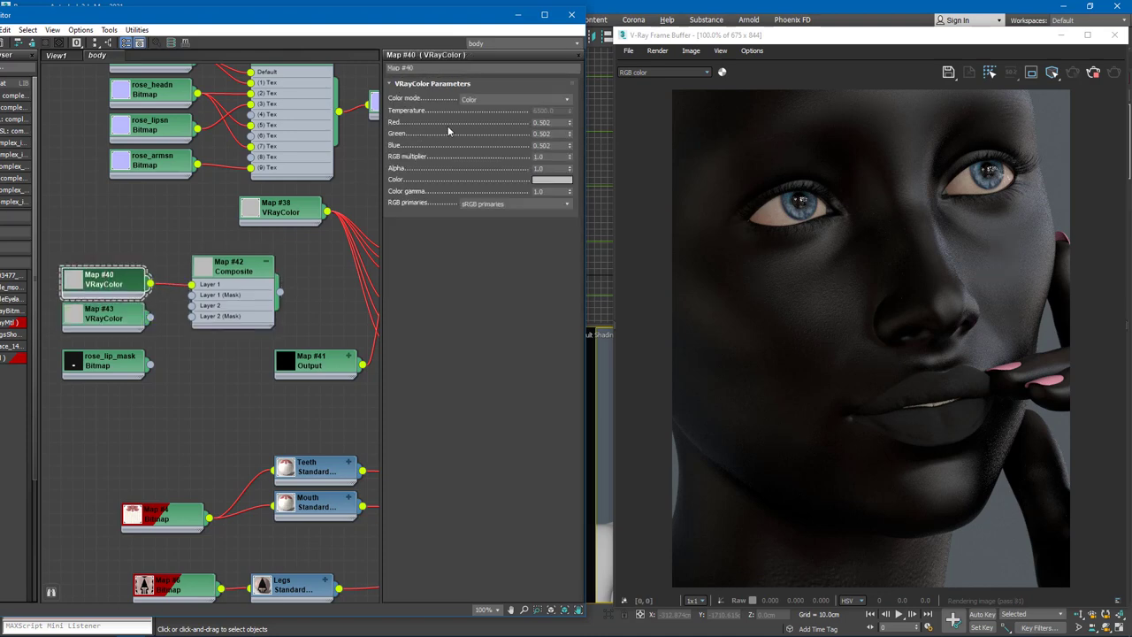
Step: Set the color of VRayColor Map #40 to pure white
left_click(552, 180)
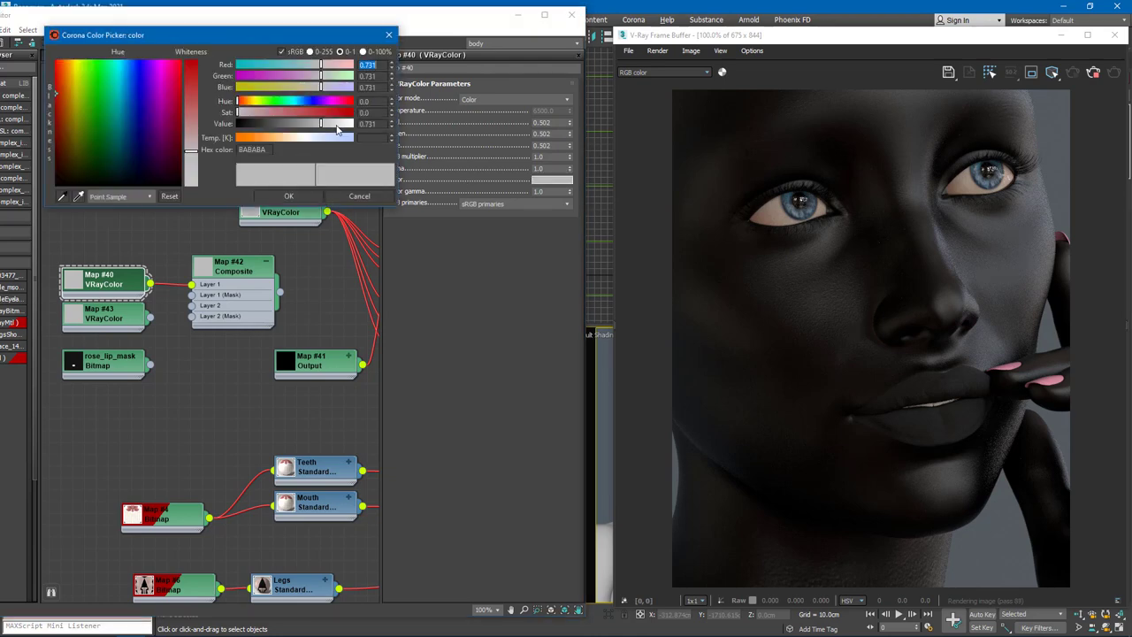
left_click_drag(346, 126, 355, 125)
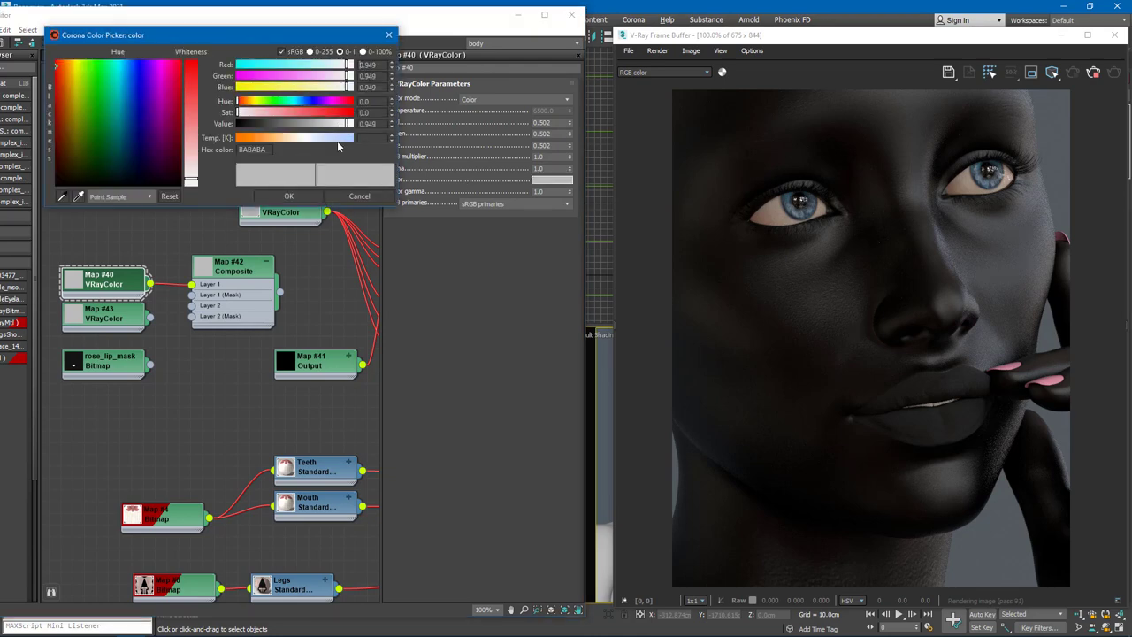
left_click(290, 197)
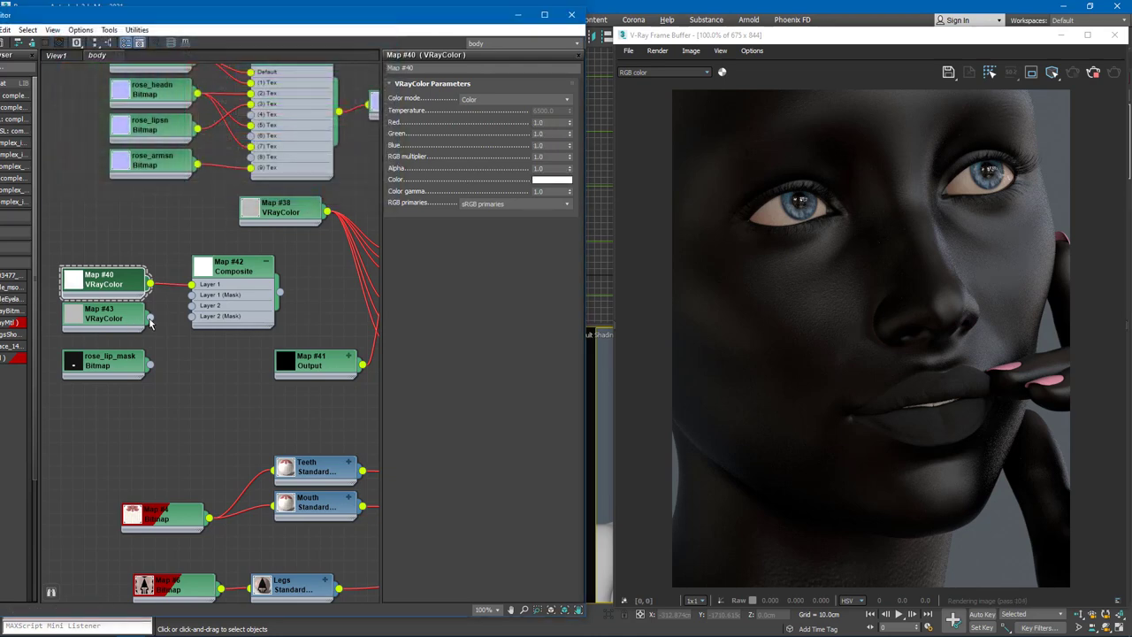
Step: Connect VRayColor Map #43 to Layer 2 of the Map #42 composite and set its color to black
left_click_drag(150, 324, 191, 305)
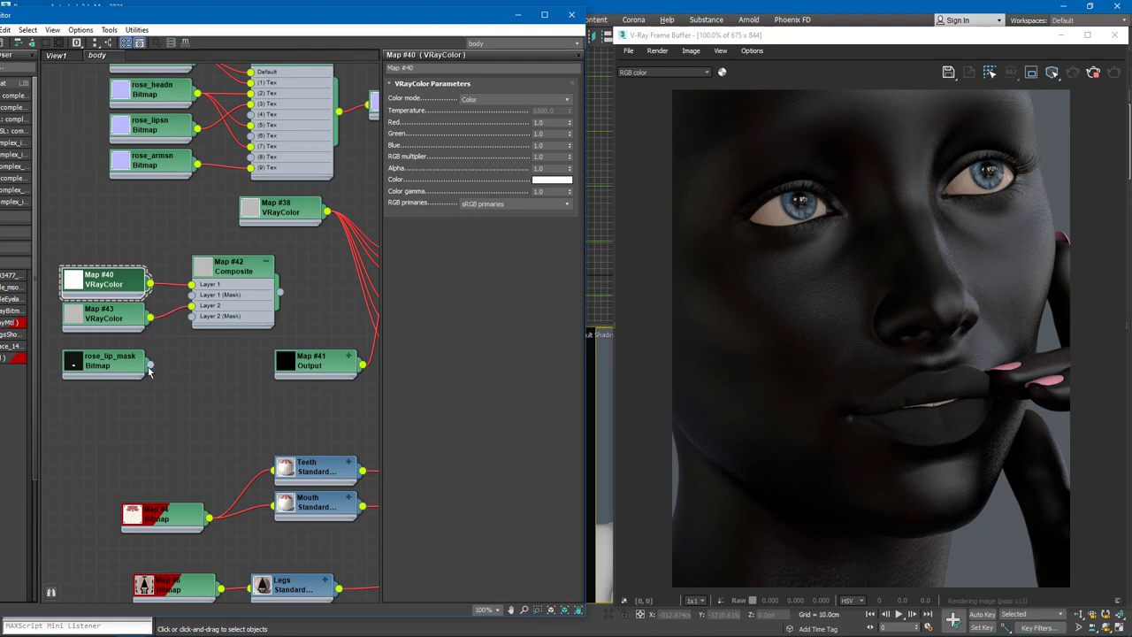
left_click(131, 319)
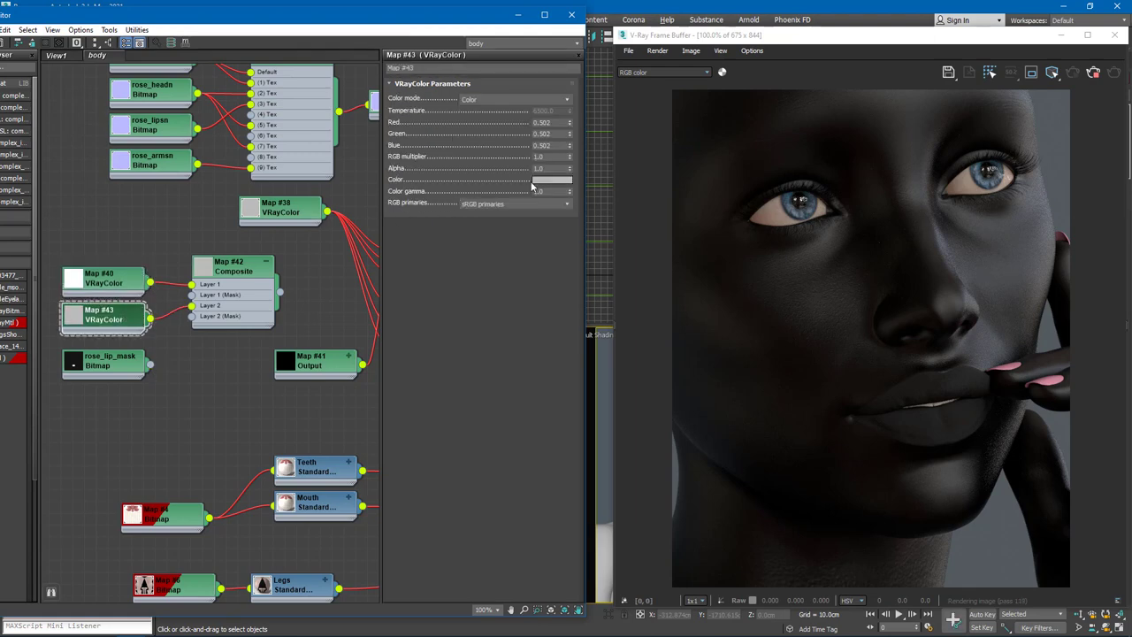
left_click(552, 178)
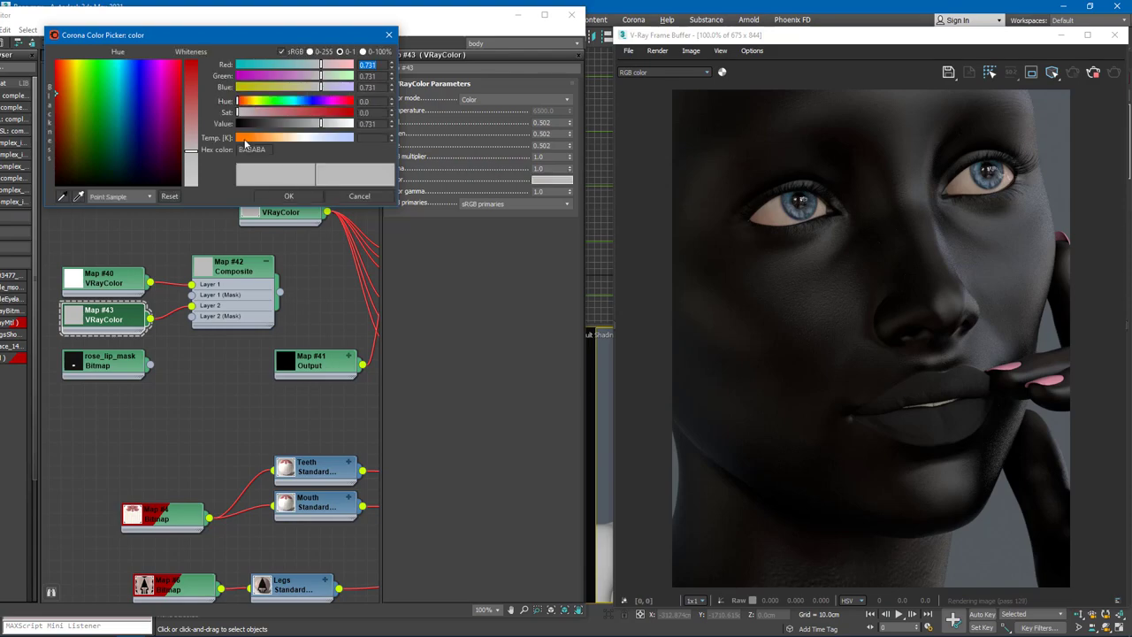
left_click(237, 127)
left_click(285, 195)
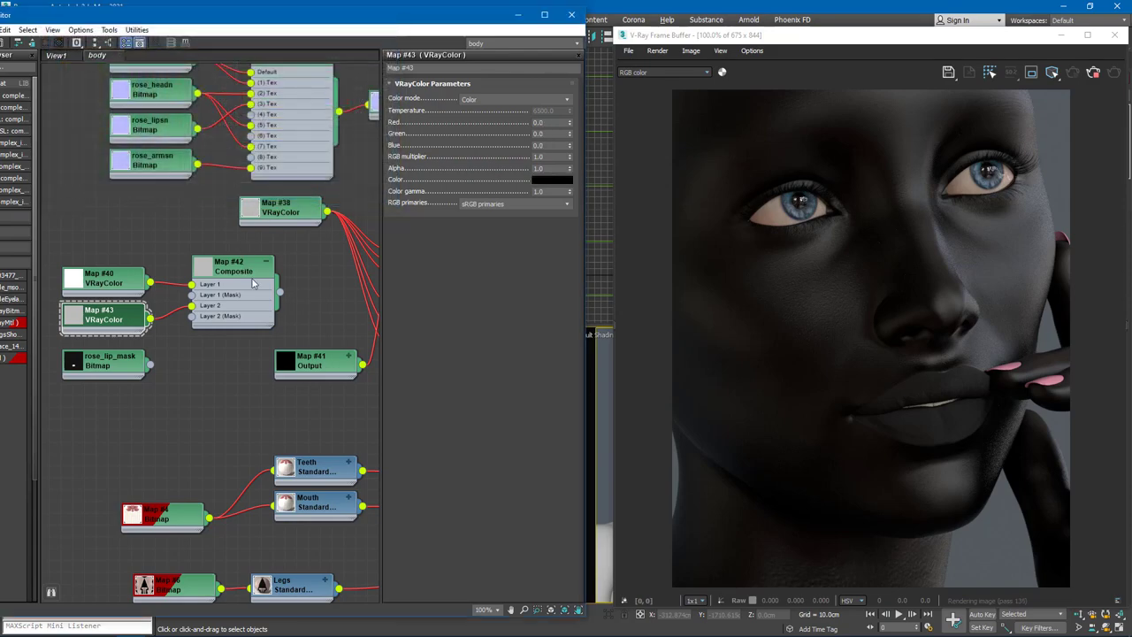
Step: Replace Map #41's outgoing connection with the Map #42 composite and connect rose_lip_mask to its Layer 2 mask
left_click_drag(279, 292, 363, 365)
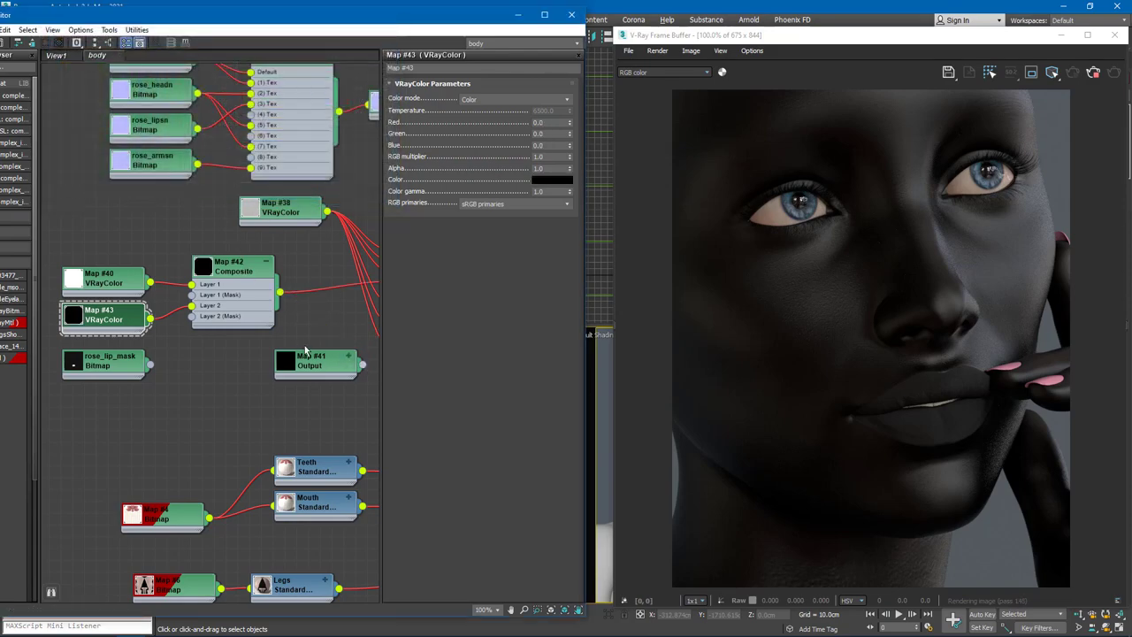
left_click_drag(150, 364, 191, 316)
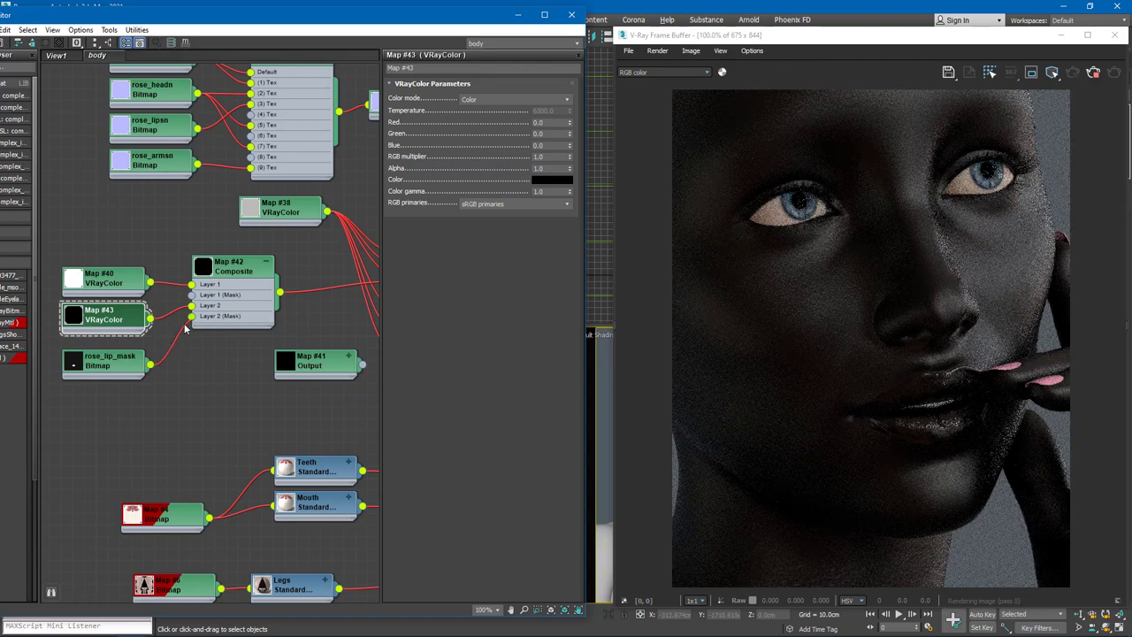
left_click_drag(113, 363, 113, 351)
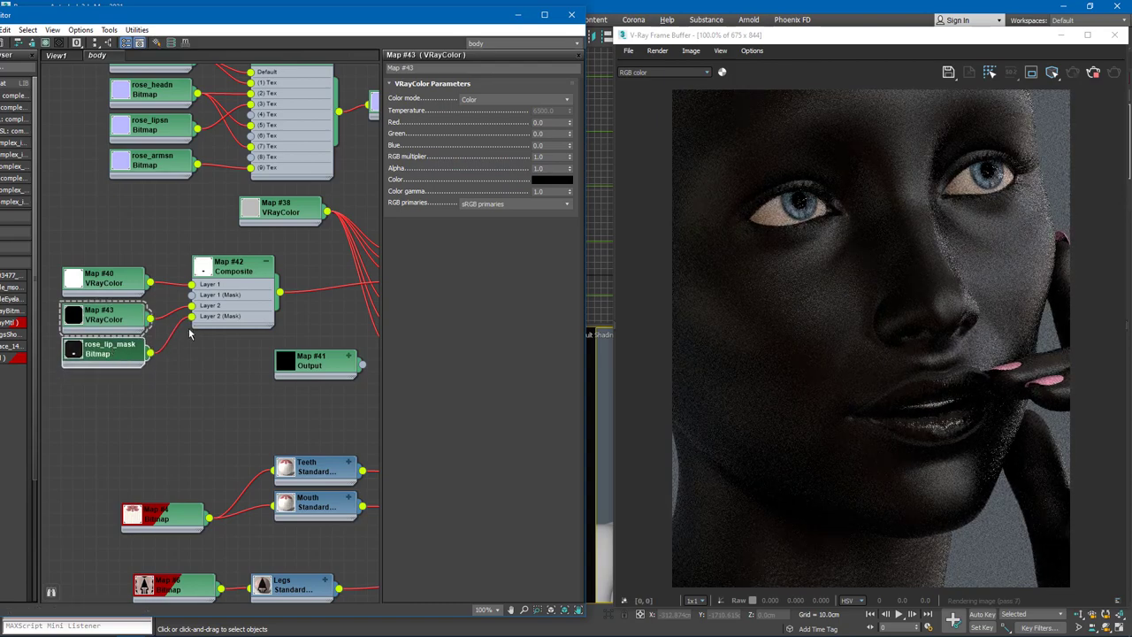
Step: Enlarge the preview of the Map #42 composite and move the node closer to its input maps
double_click(204, 267)
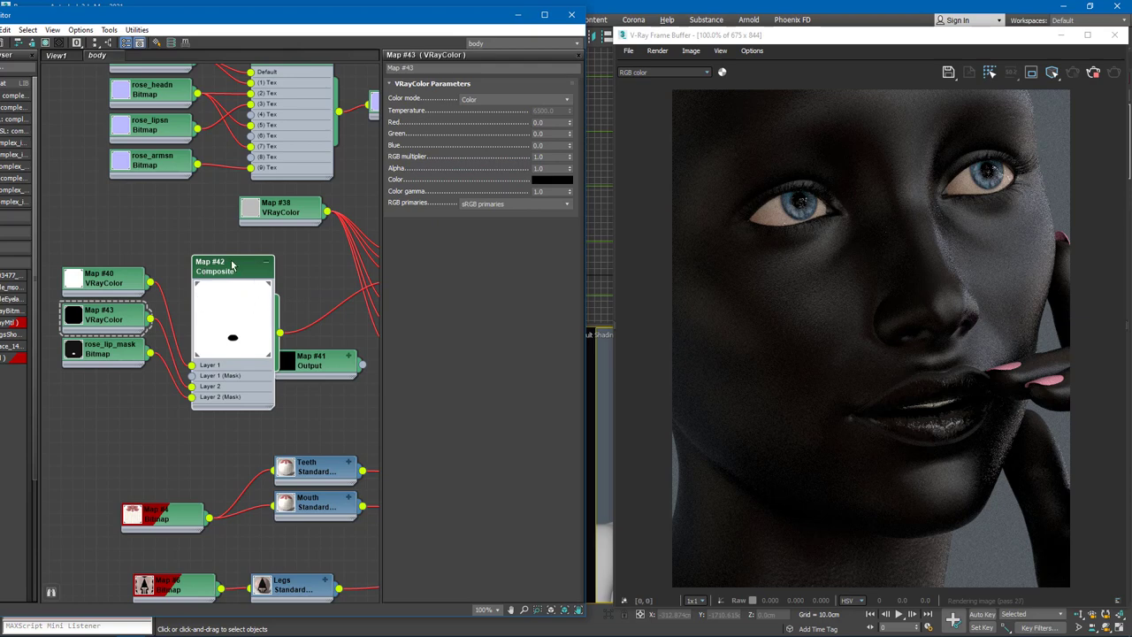
left_click_drag(252, 292, 217, 260)
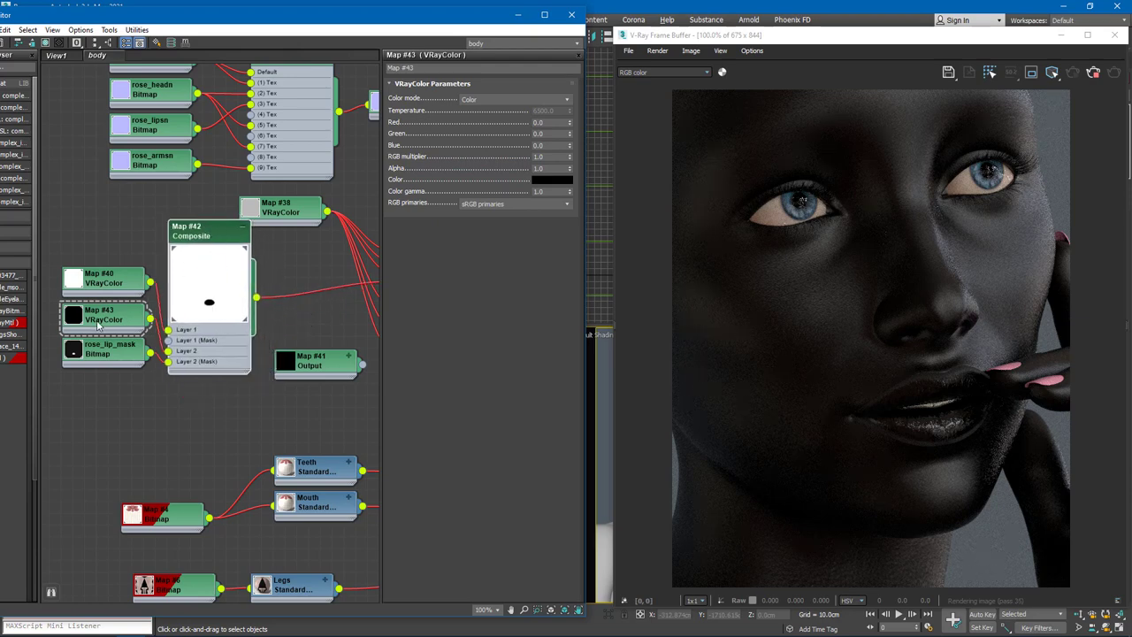
left_click_drag(100, 377, 108, 288)
left_click_drag(109, 349, 98, 389)
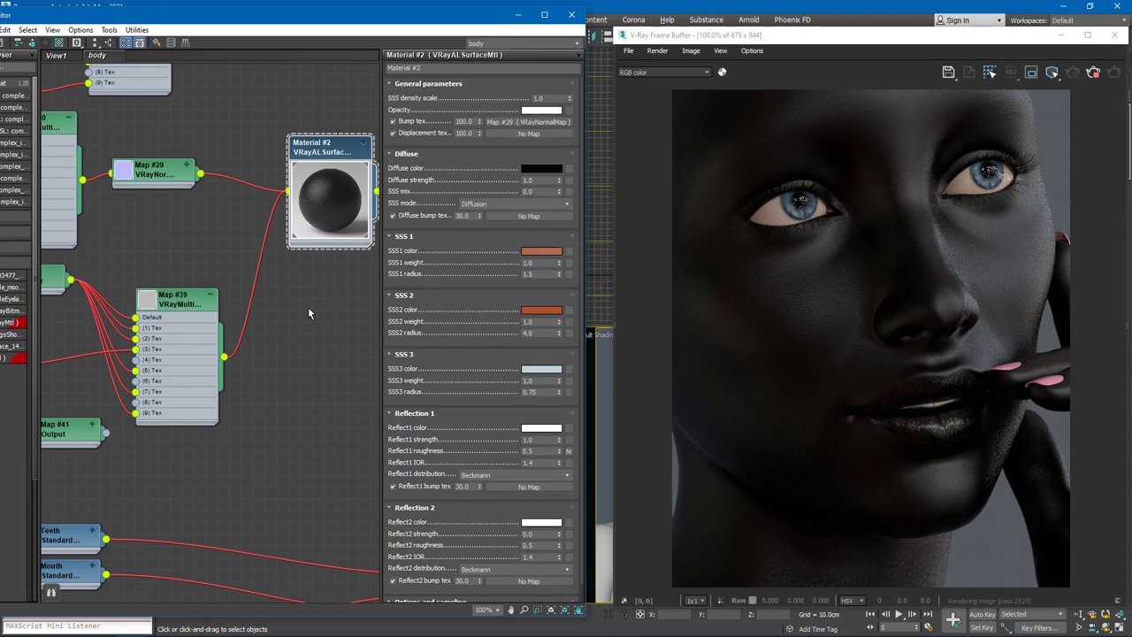
Step: Set Material #2's Reflection 1 strength to 0 and its Reflection 2 strength to 1
middle_click_drag(335, 322, 325, 305)
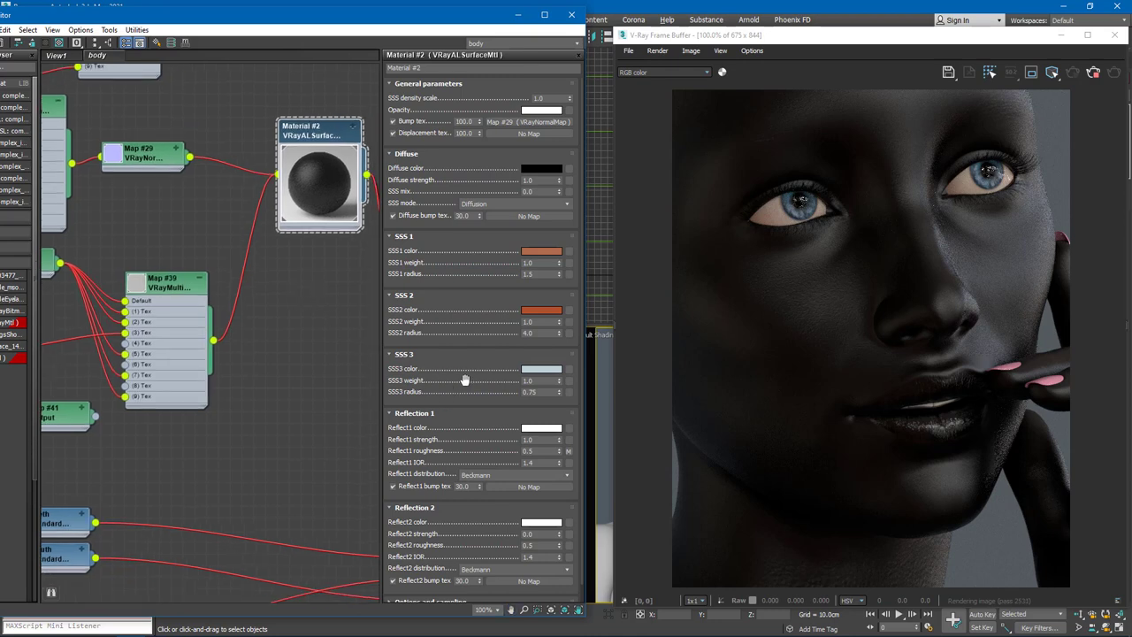
scroll(465, 382, "down", 1)
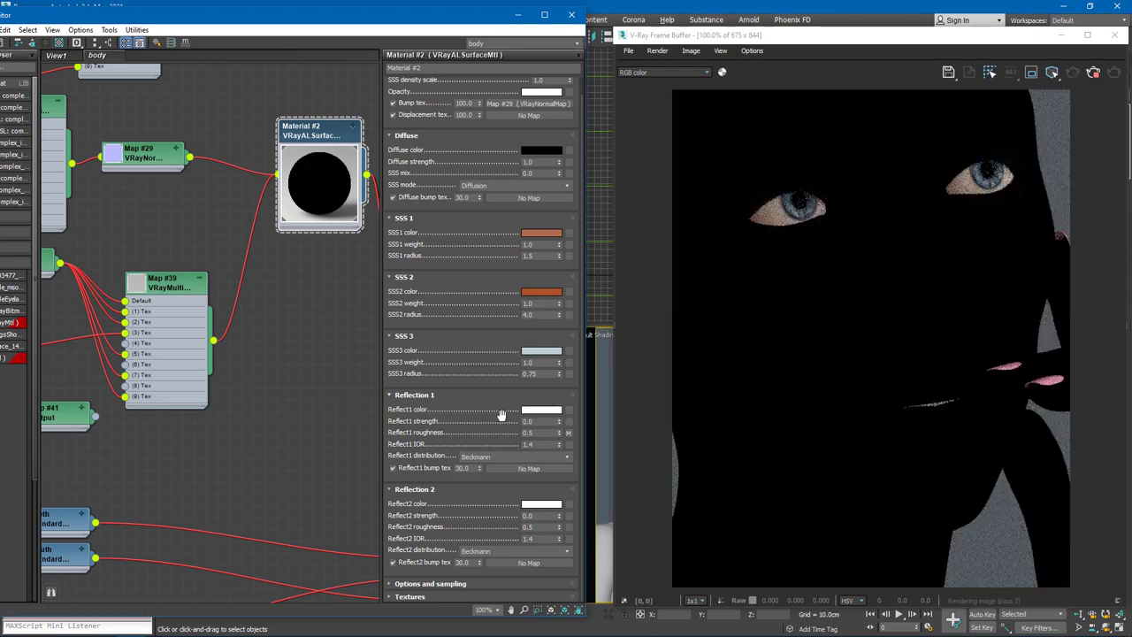
left_click_drag(554, 517, 467, 515)
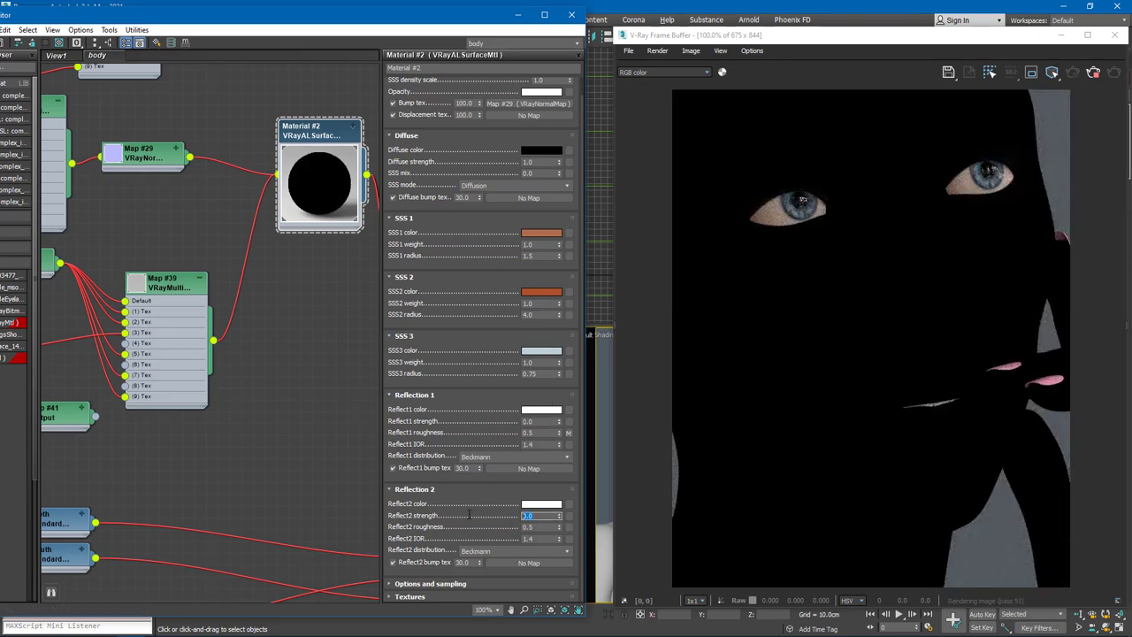
type("1")
key("Tab")
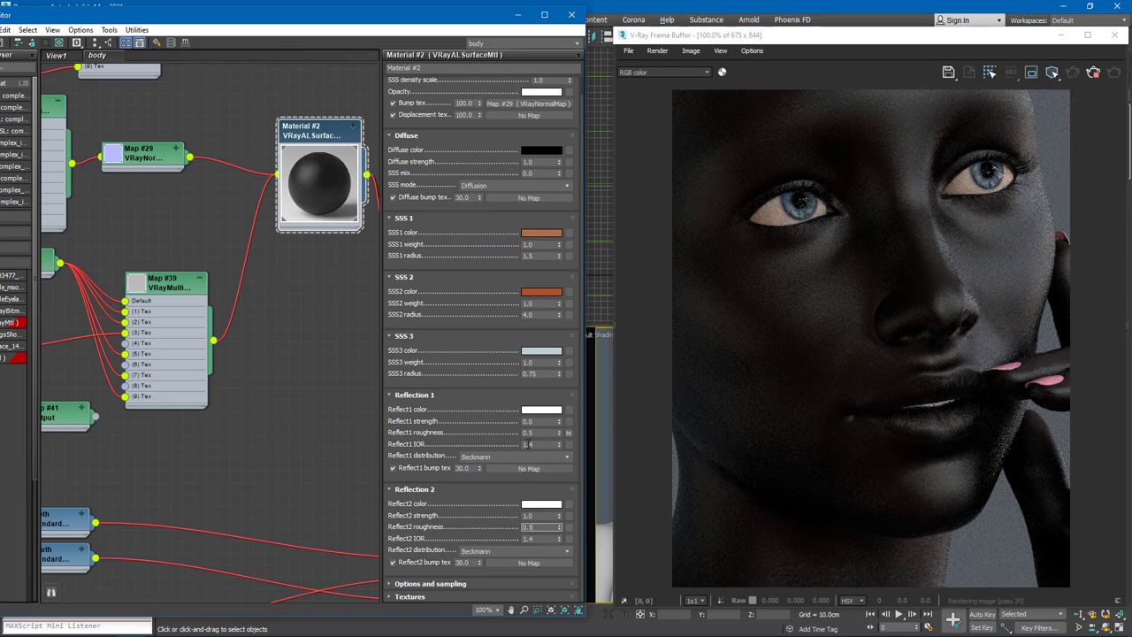
Step: Set Material #2's Reflection 1 IOR to 1.33 and its Reflection 2 IOR to 1.34
left_click(530, 444)
type("1.33")
left_click(544, 538)
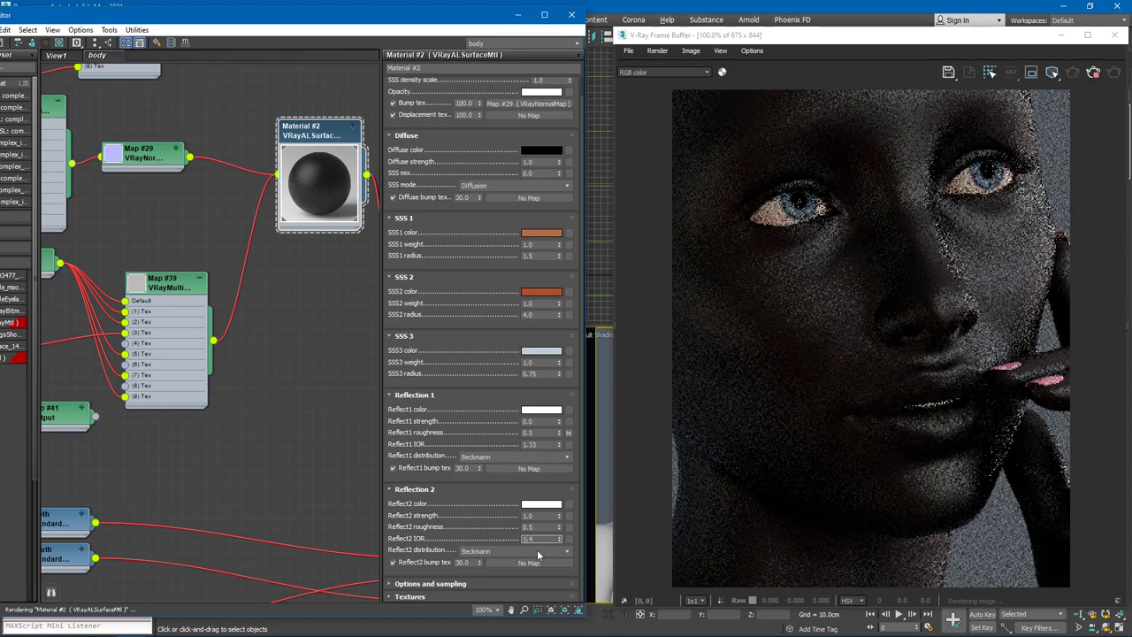
type("3")
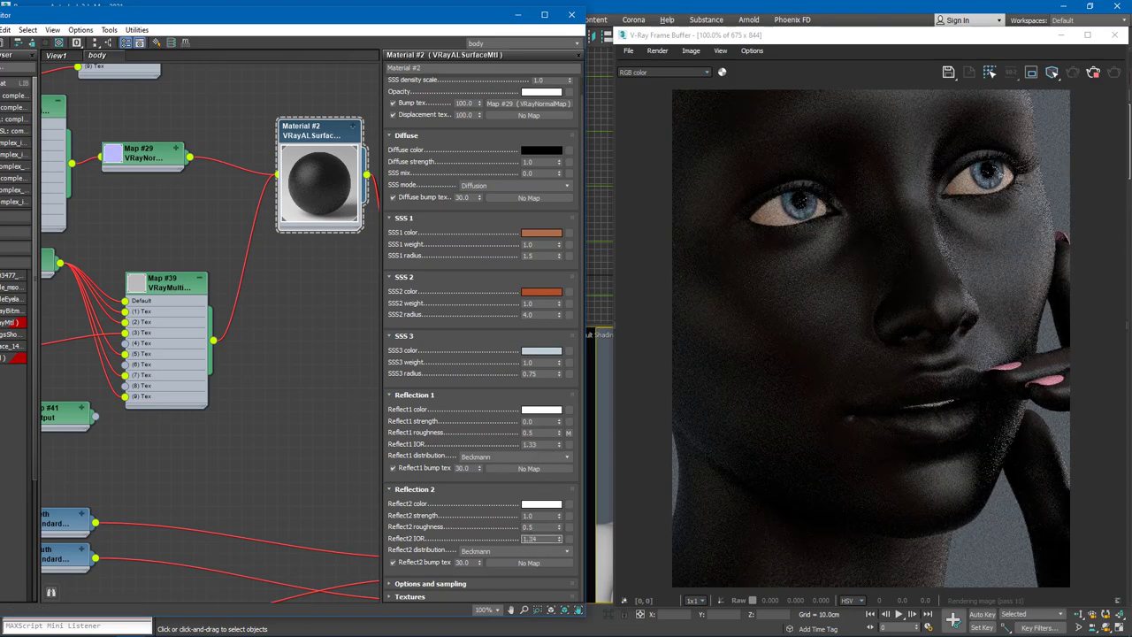
left_click(537, 529)
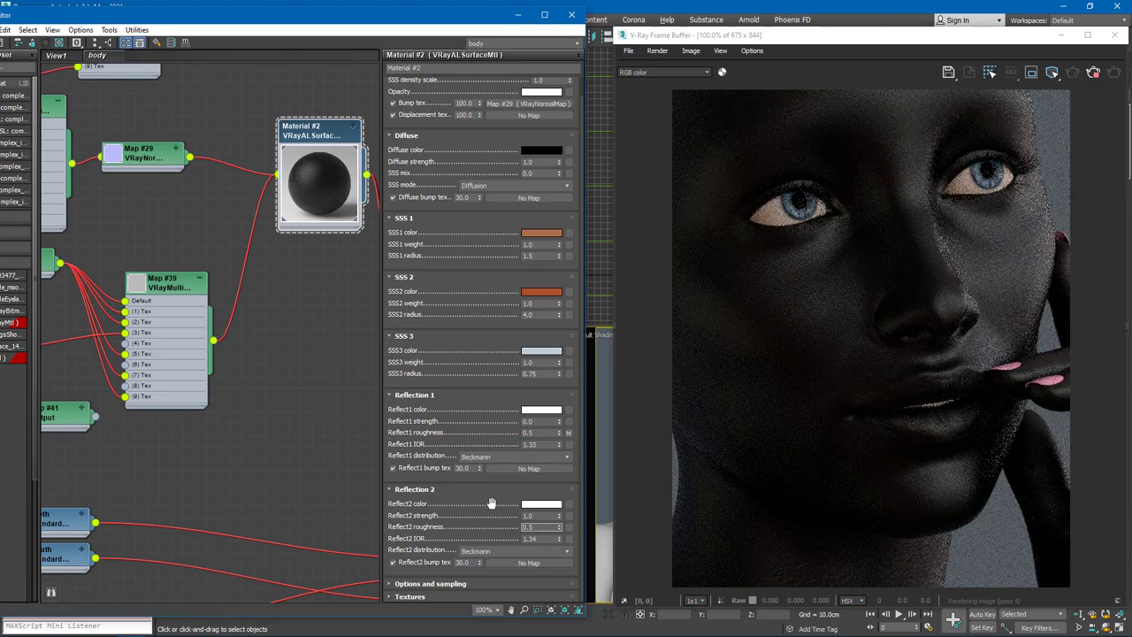
Step: Switch the Reflection 2 distribution to GGX and set its roughness to 0.1
left_click(502, 551)
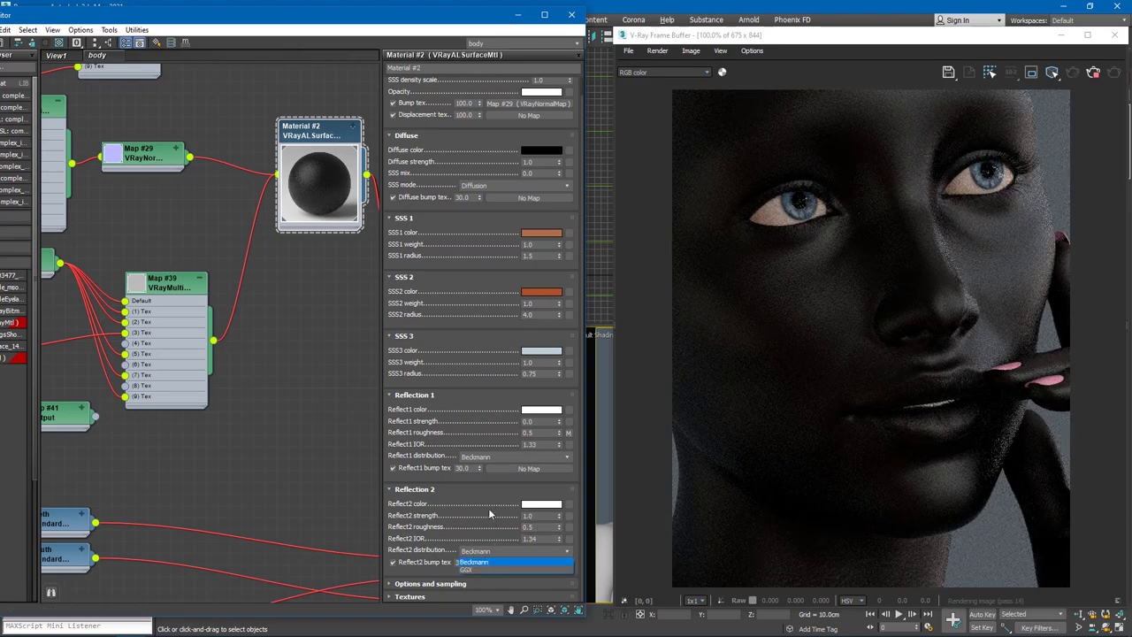
left_click(488, 571)
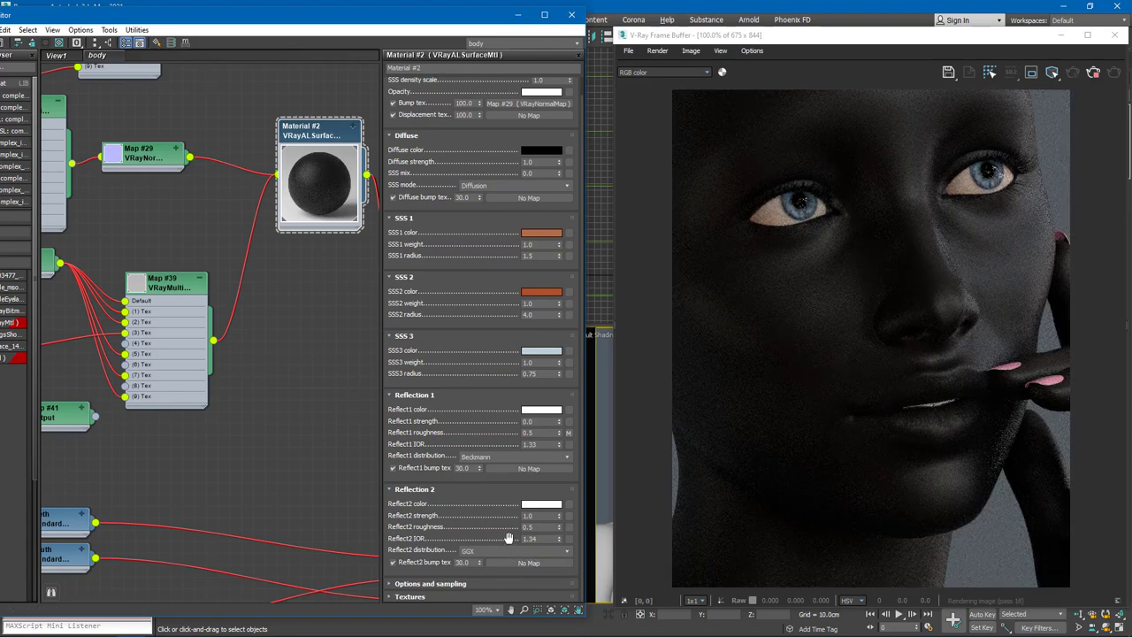
double_click(533, 527)
Step: Set Material #2's Reflection 2 strength to 0.2 and its Reflection 1 strength to 1
left_click_drag(537, 517, 525, 516)
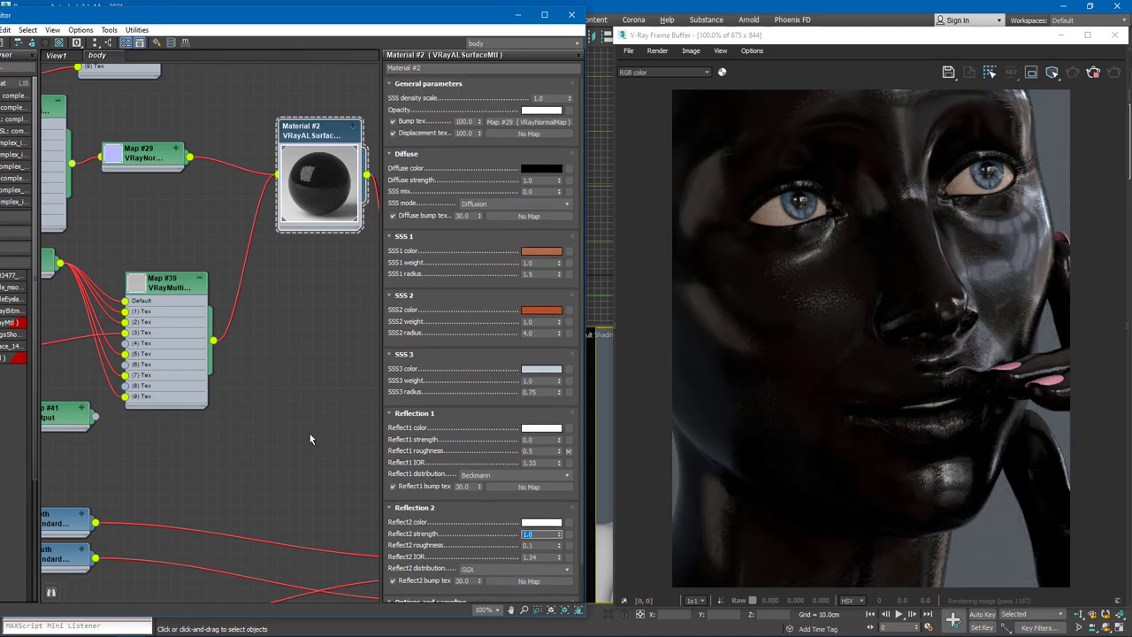
key("Return")
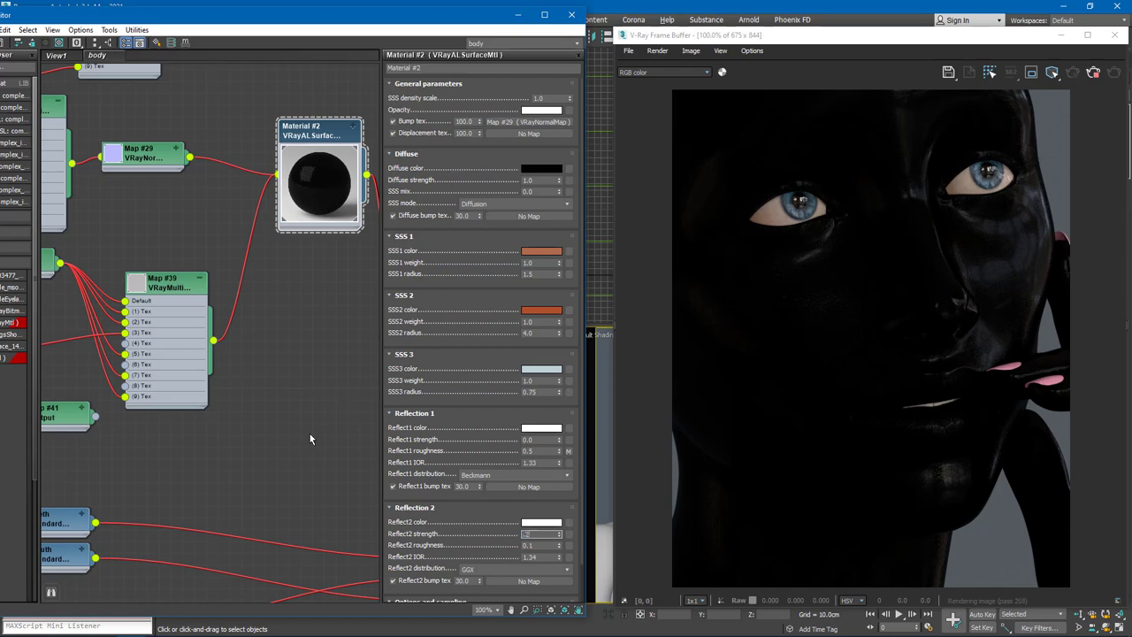
key("Return")
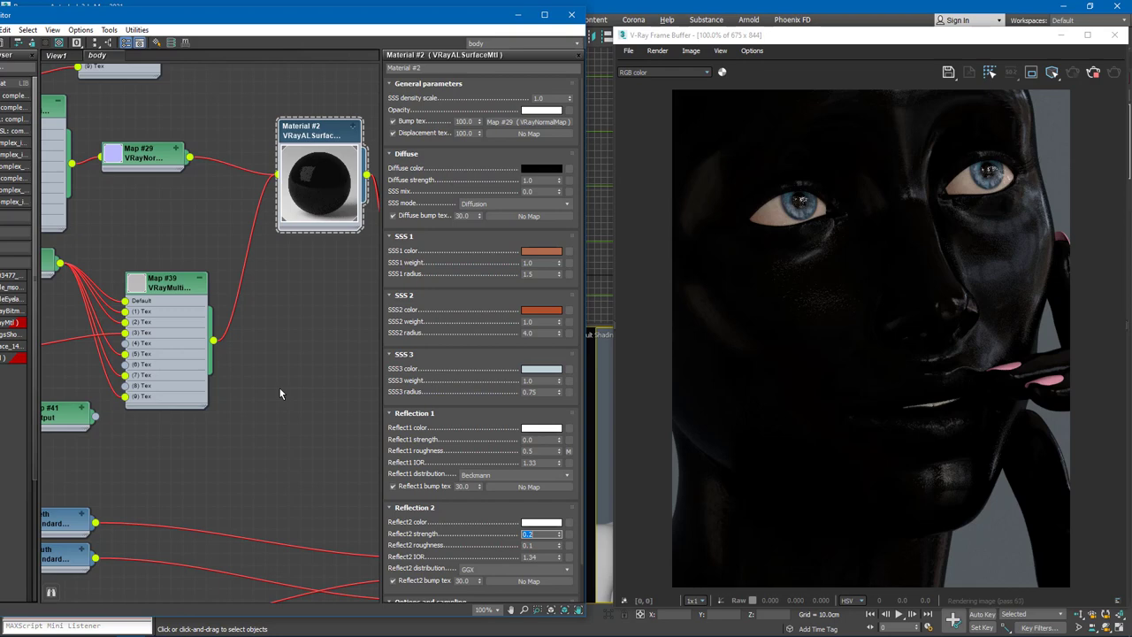
left_click(531, 440)
type("1")
key("Return")
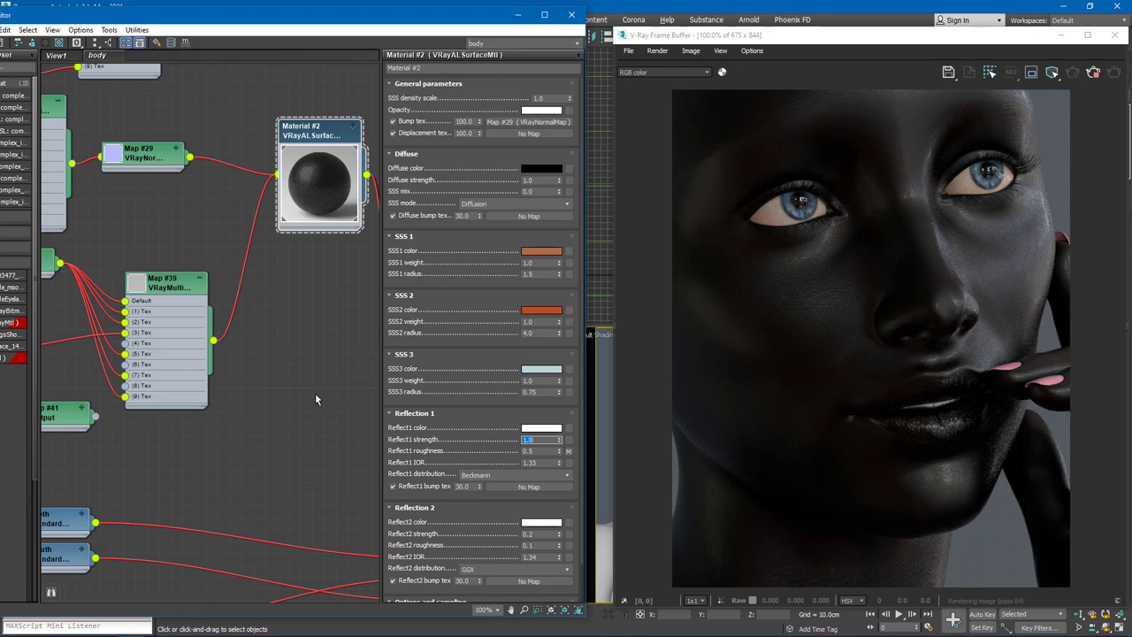
Step: Connect the Map #18 multi-texture to the Diffuse color of Material #2
middle_click_drag(182, 250, 167, 385)
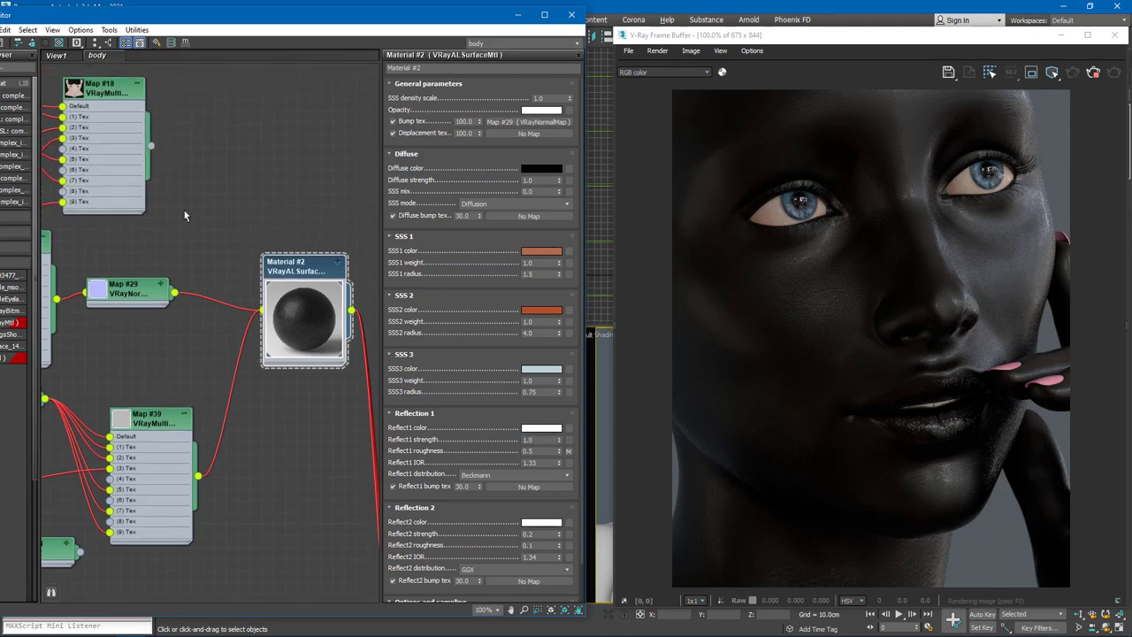
left_click_drag(150, 146, 267, 402)
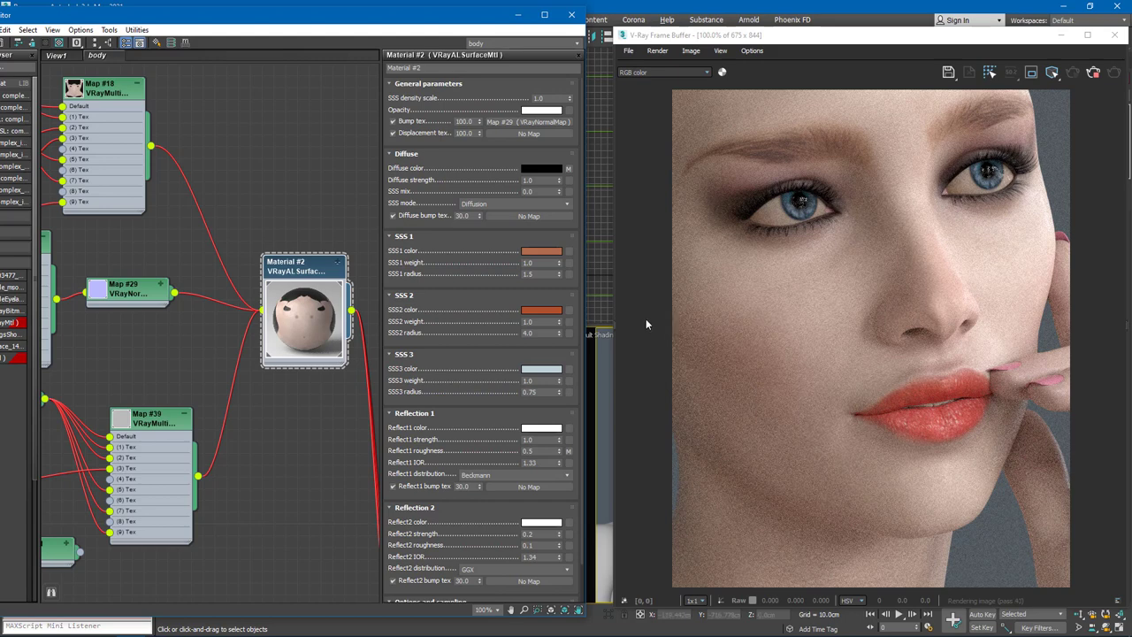
Step: Restrict rendering to a region around the nose and set Material #2's SSS mix to 0.7
left_click(1032, 73)
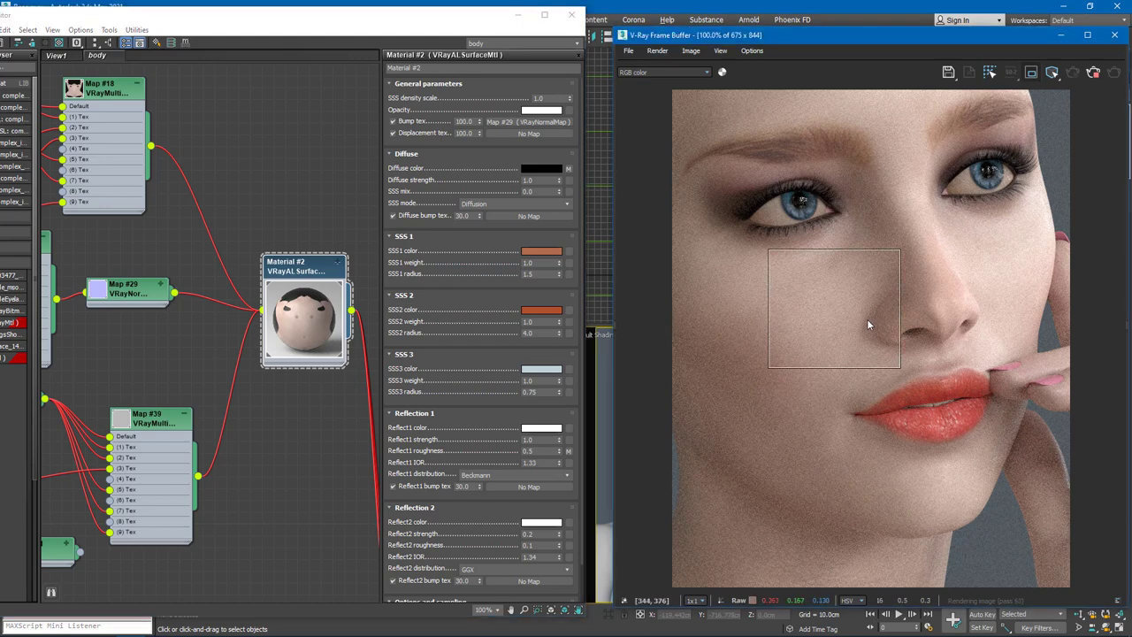
left_click_drag(837, 323, 928, 330)
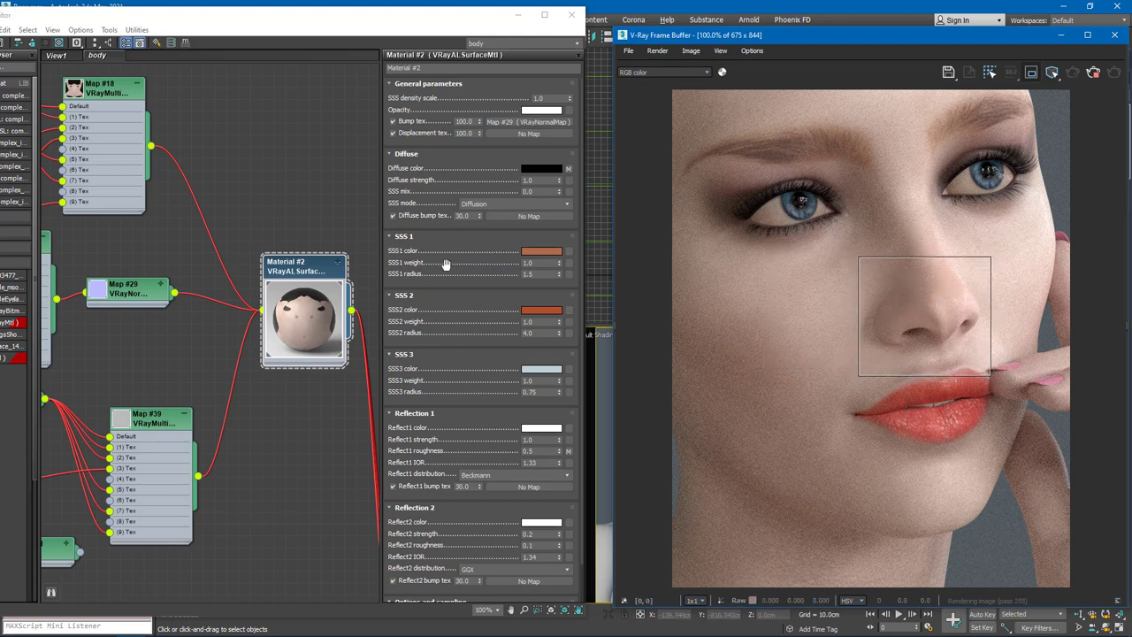
double_click(544, 192)
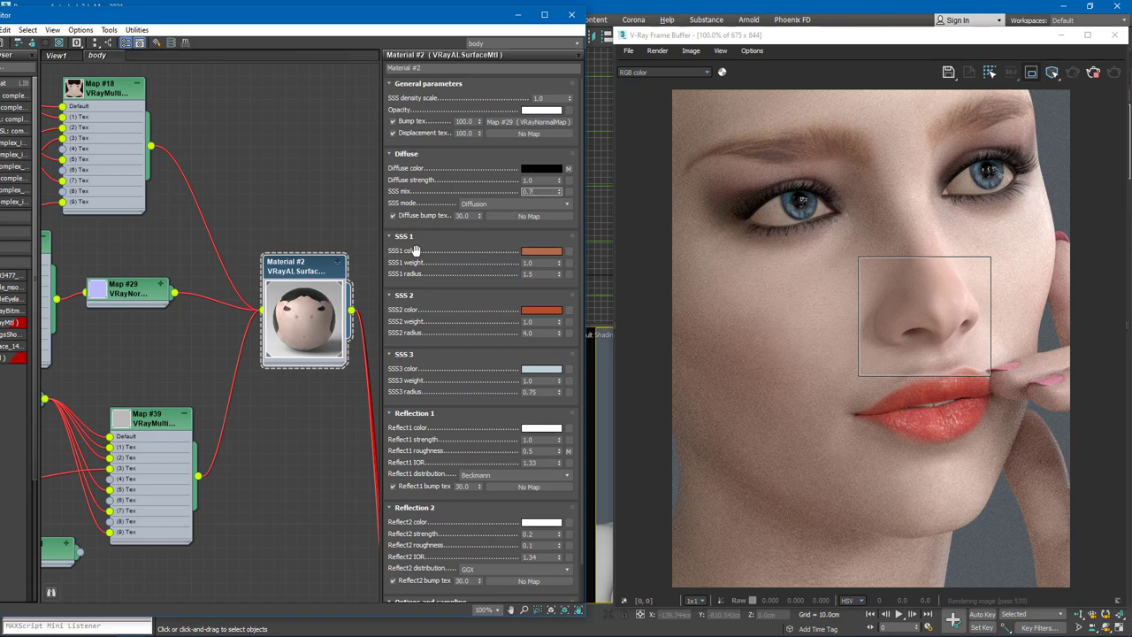
Step: Set Material #2's SSS mix to 0.7 and turn off region rendering so the full portrait renders
type("0.7")
key("Return")
left_click(1031, 74)
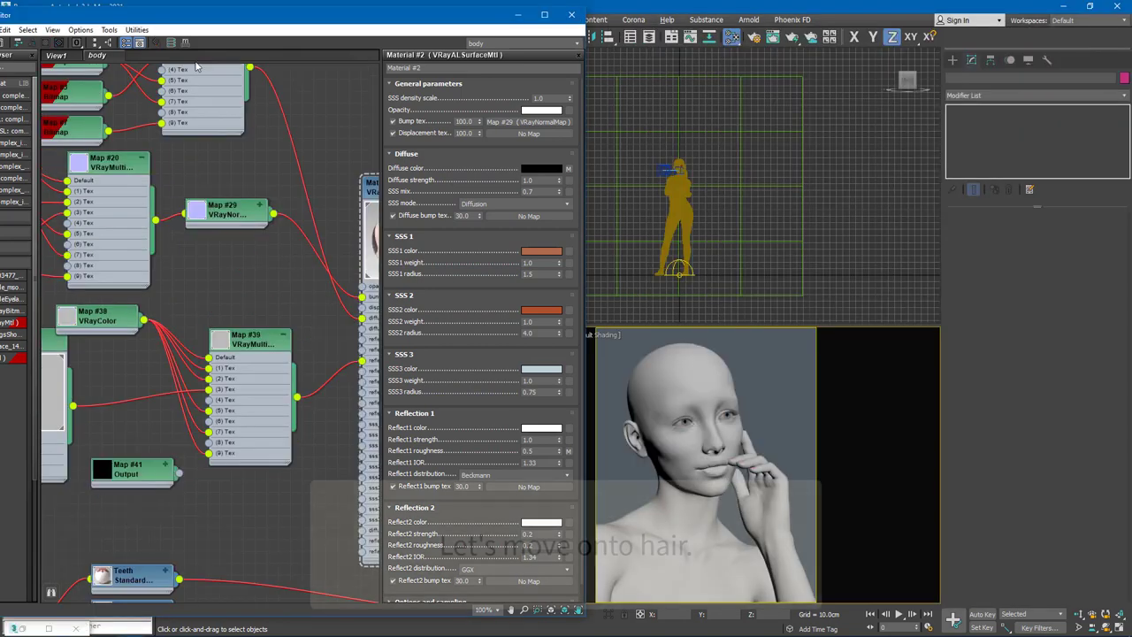
Step: Create a new node view named hair in the Slate Material Editor
right_click(203, 58)
left_click(227, 64)
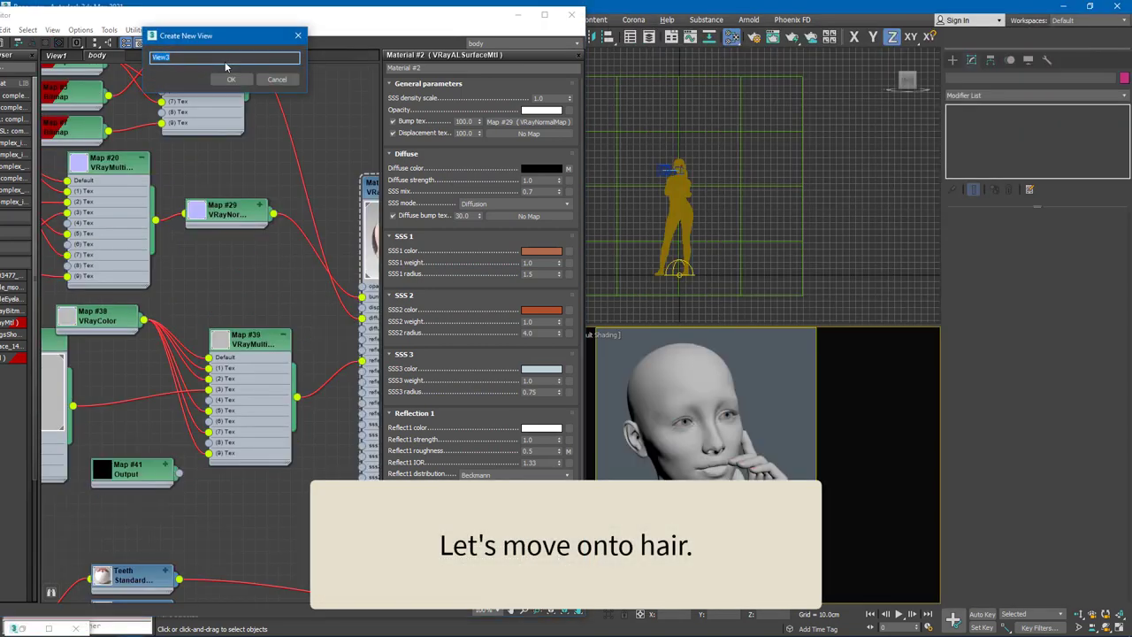
type("hair")
left_click(231, 78)
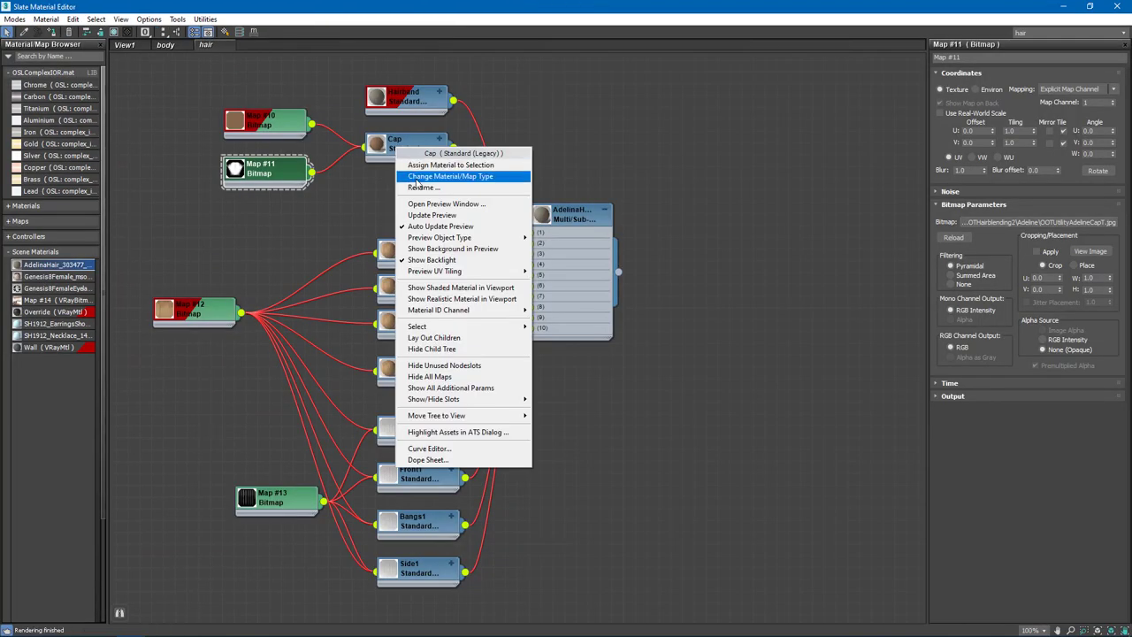
Step: Change the Cap material to VRayMtl, with Map #10 as its diffuse map and Map #11 as its opacity map
left_click(418, 179)
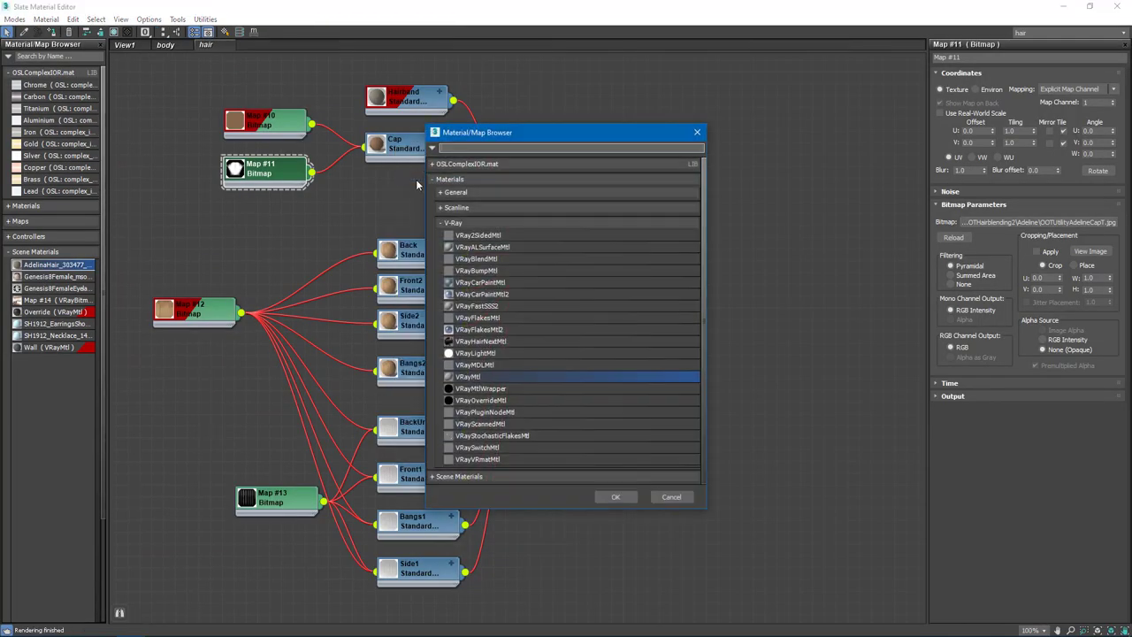
double_click(469, 375)
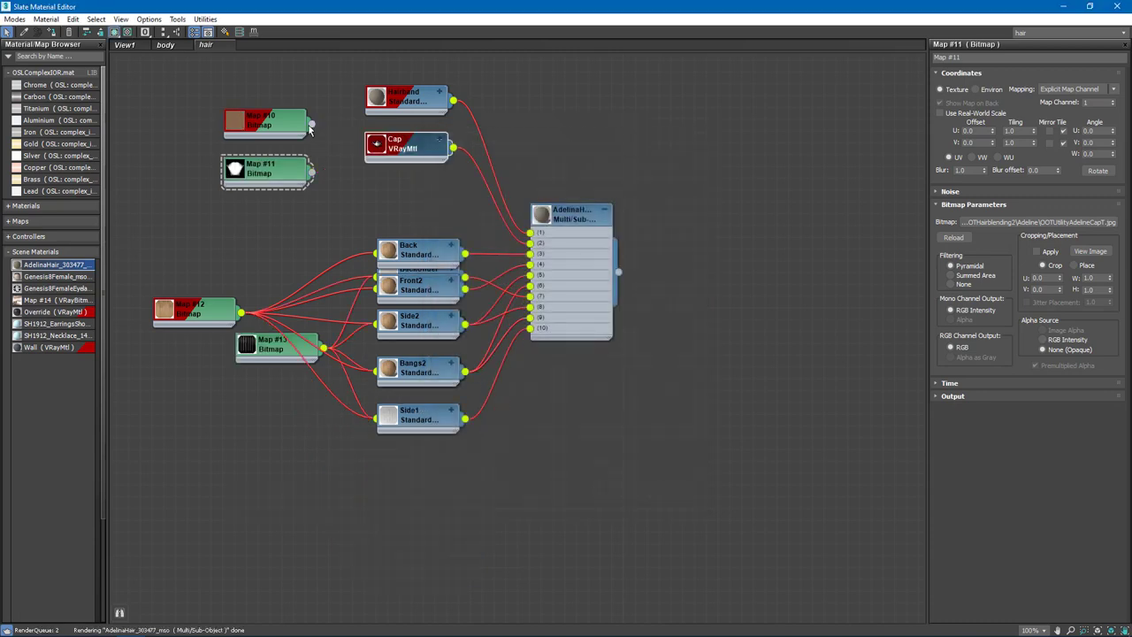
left_click_drag(311, 124, 380, 146)
left_click(386, 165)
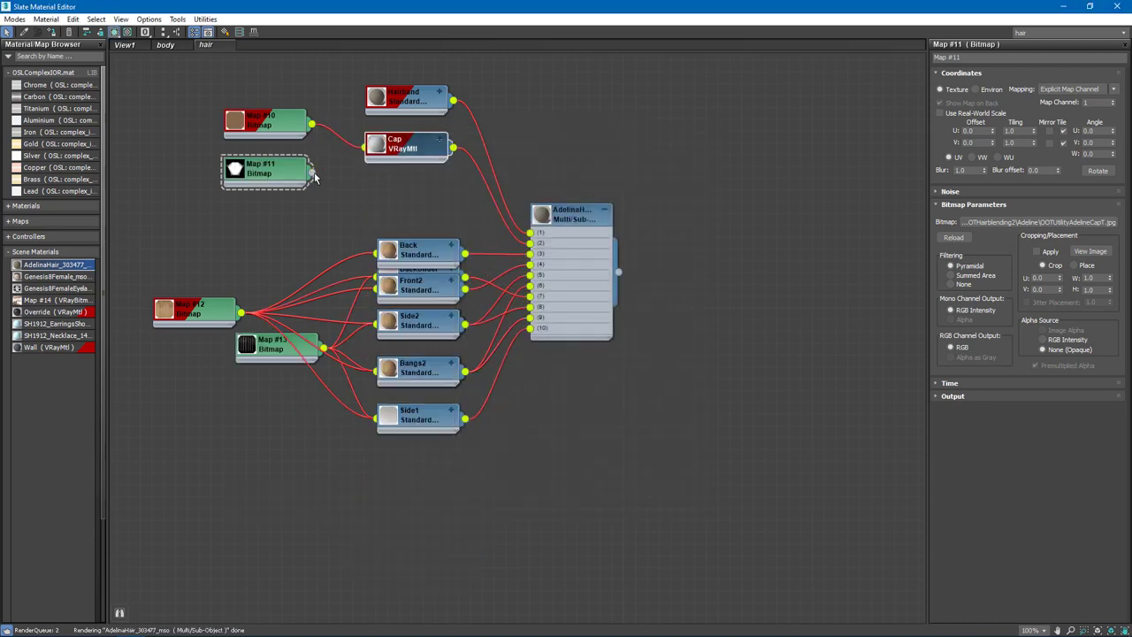
left_click_drag(311, 171, 398, 149)
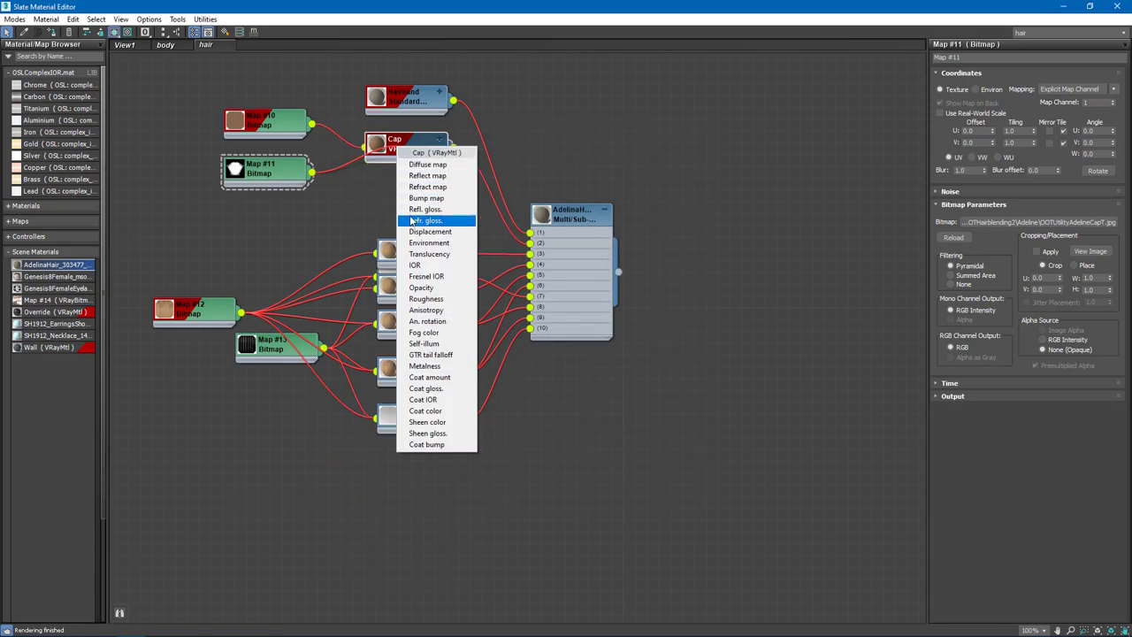
left_click(421, 288)
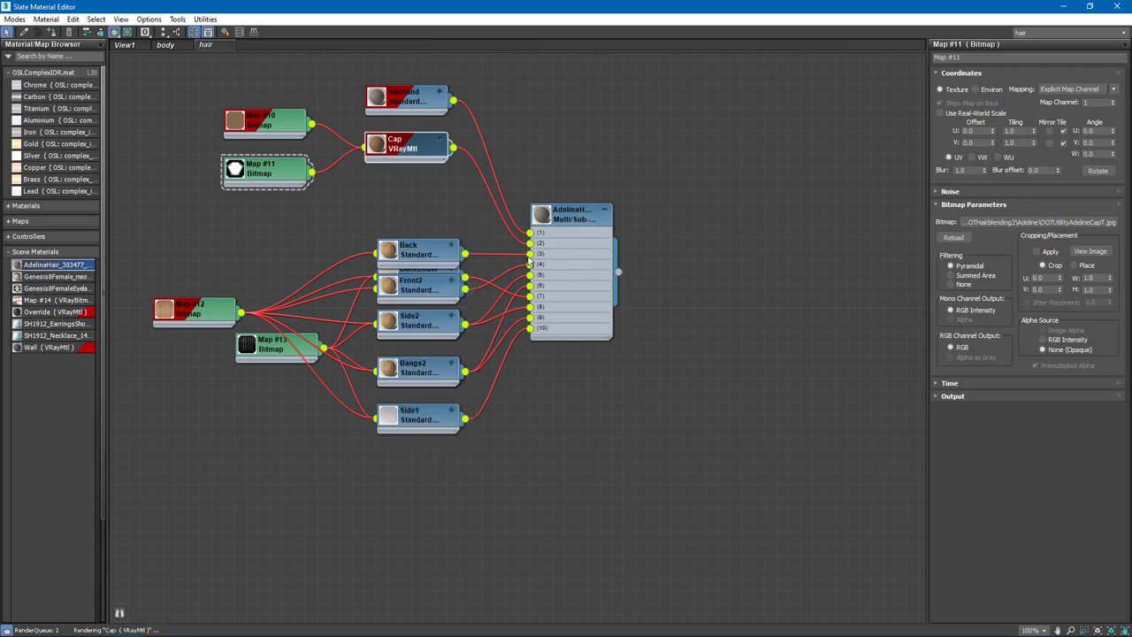
Step: Rearrange the cap and hair material nodes, spreading Back, Front2, Side2, Bangs2 and the others into a vertical column
left_click_drag(204, 113, 401, 127)
left_click(388, 189)
left_click_drag(409, 250, 409, 182)
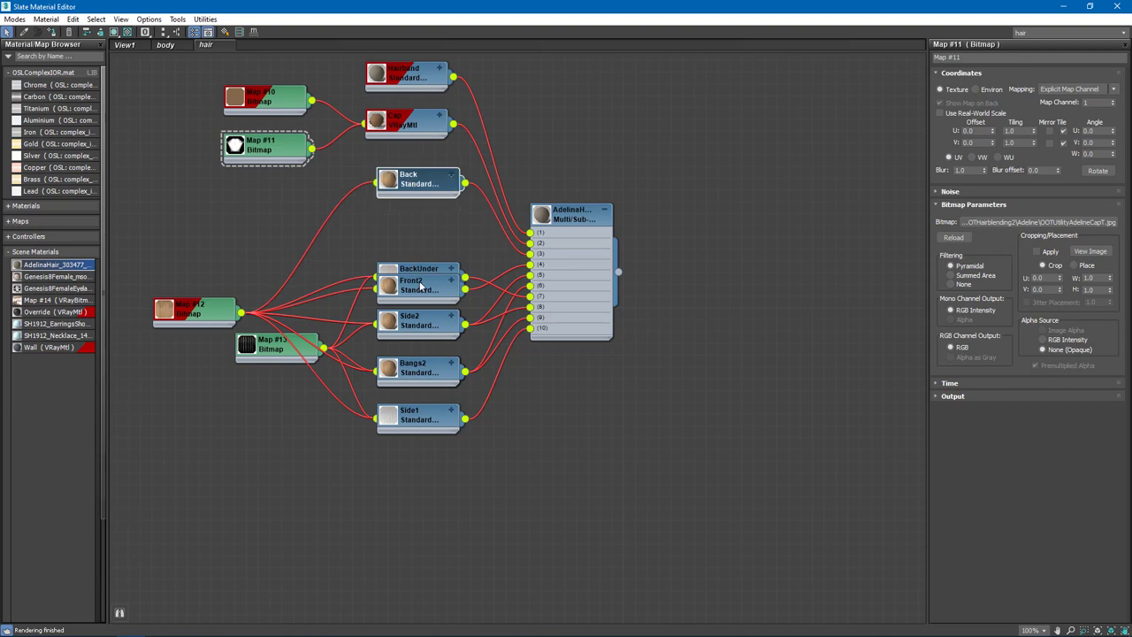
left_click_drag(418, 282, 416, 211)
mouse_move(409, 325)
left_mouse_down()
mouse_move(411, 247)
mouse_move(414, 323)
left_mouse_up()
left_click_drag(408, 362, 419, 267)
left_click_drag(392, 461, 425, 312)
left_click_drag(415, 325, 415, 349)
Step: Move the Map #12 and Map #13 bitmap nodes apart to leave space between them
left_click_drag(271, 348, 198, 396)
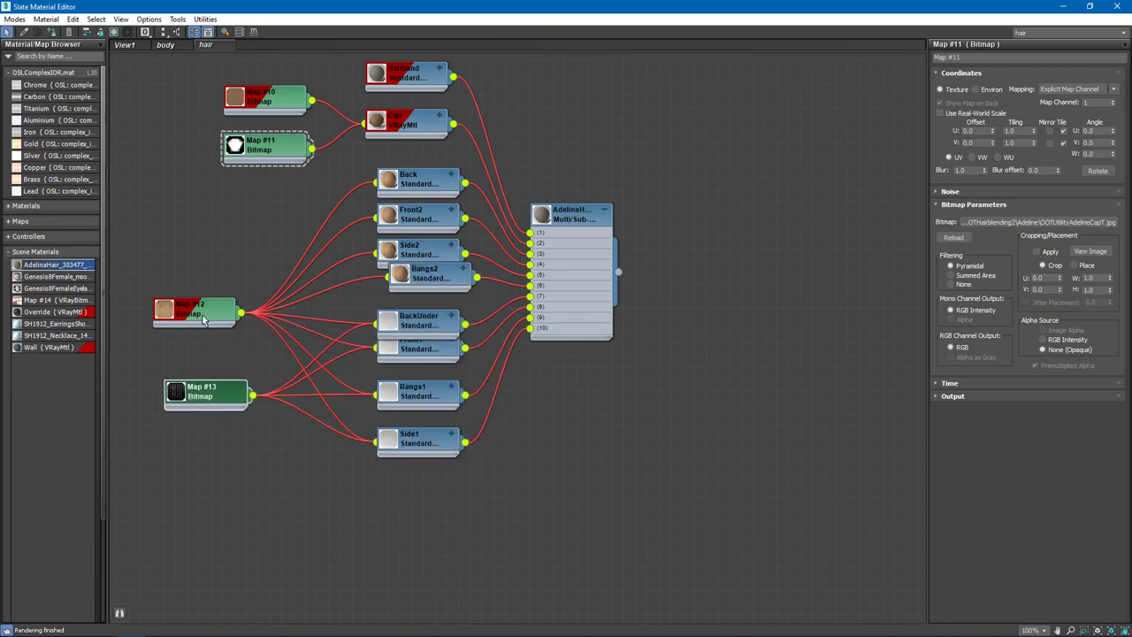
left_click_drag(201, 313, 213, 290)
left_click(205, 324)
middle_click_drag(207, 330, 275, 320)
Step: Add a VRayMultiSubTex map between Map #12 and Map #13 and set its total IDs to 10
right_click(272, 322)
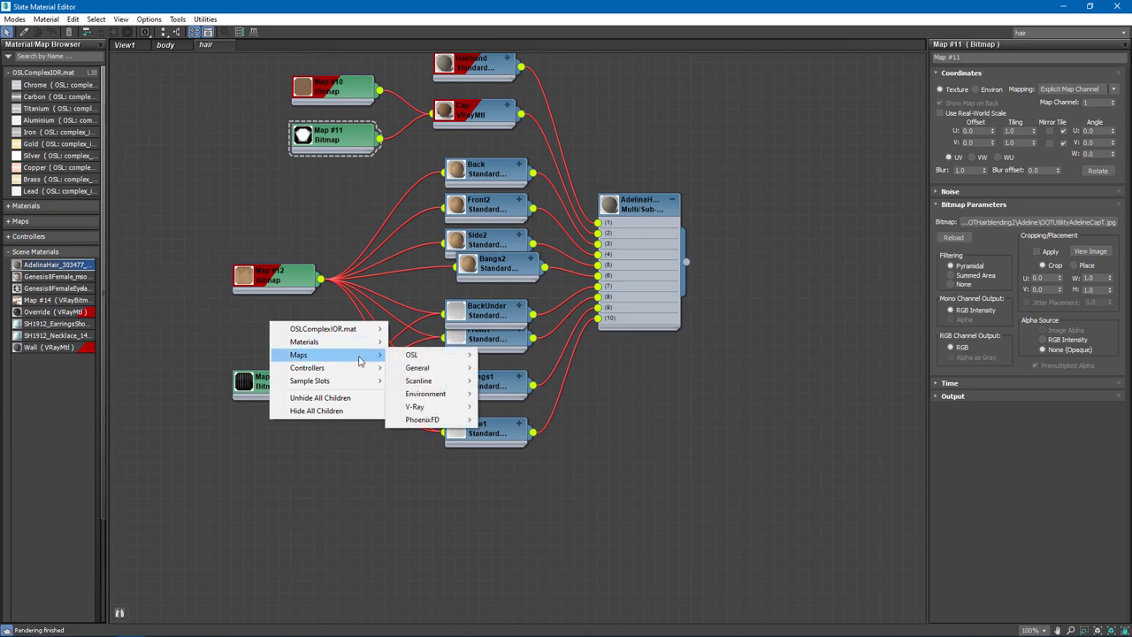
mouse_move(425, 407)
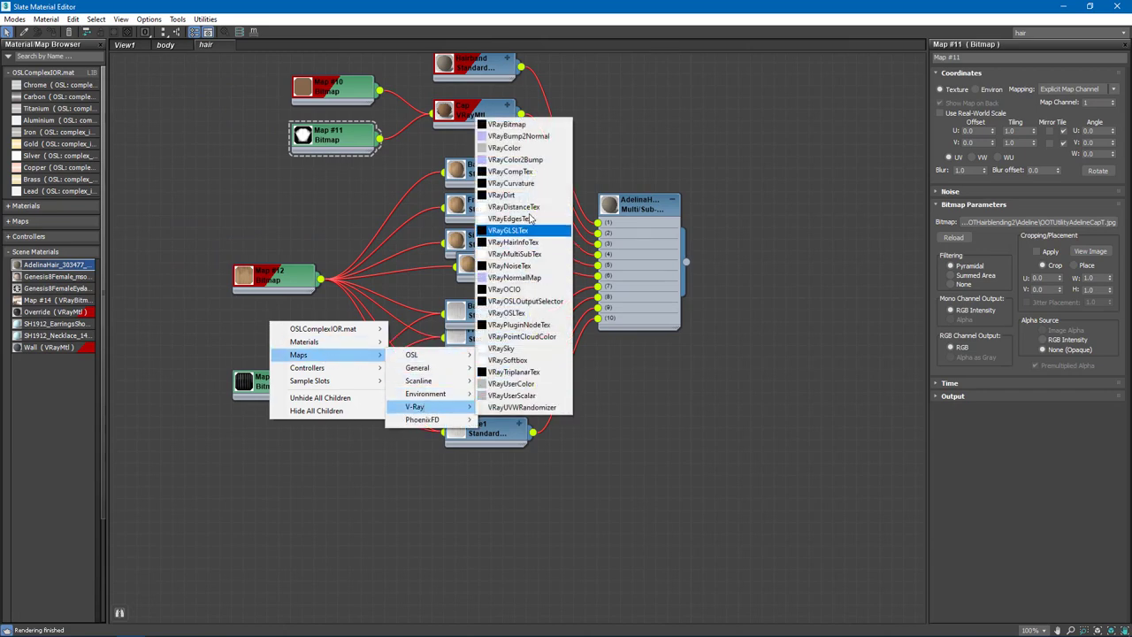
left_click(519, 254)
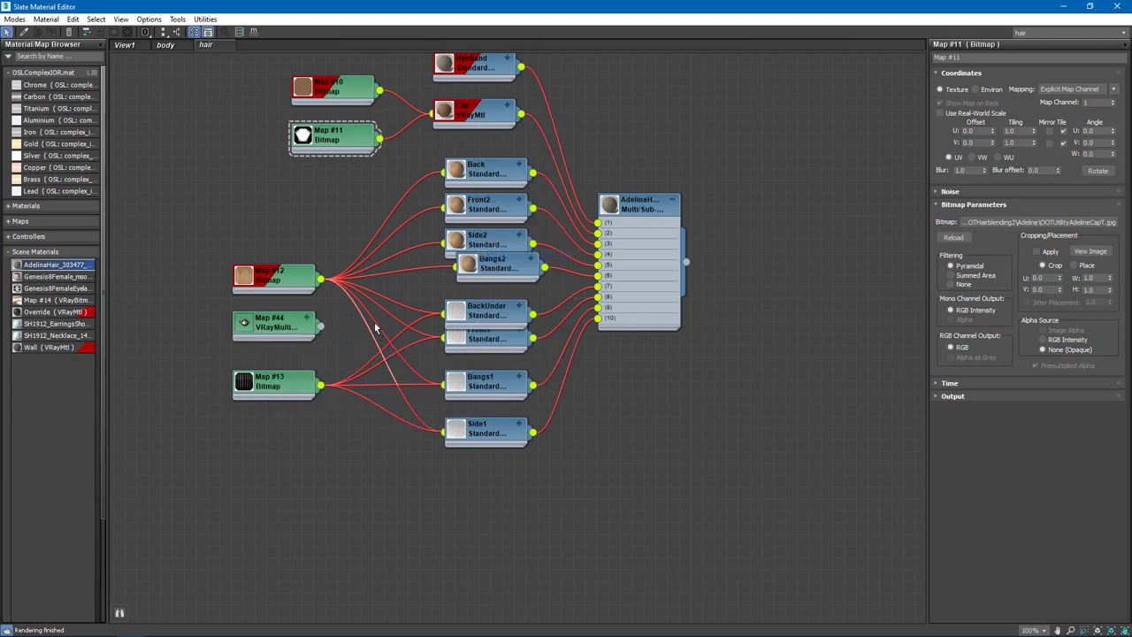
double_click(281, 327)
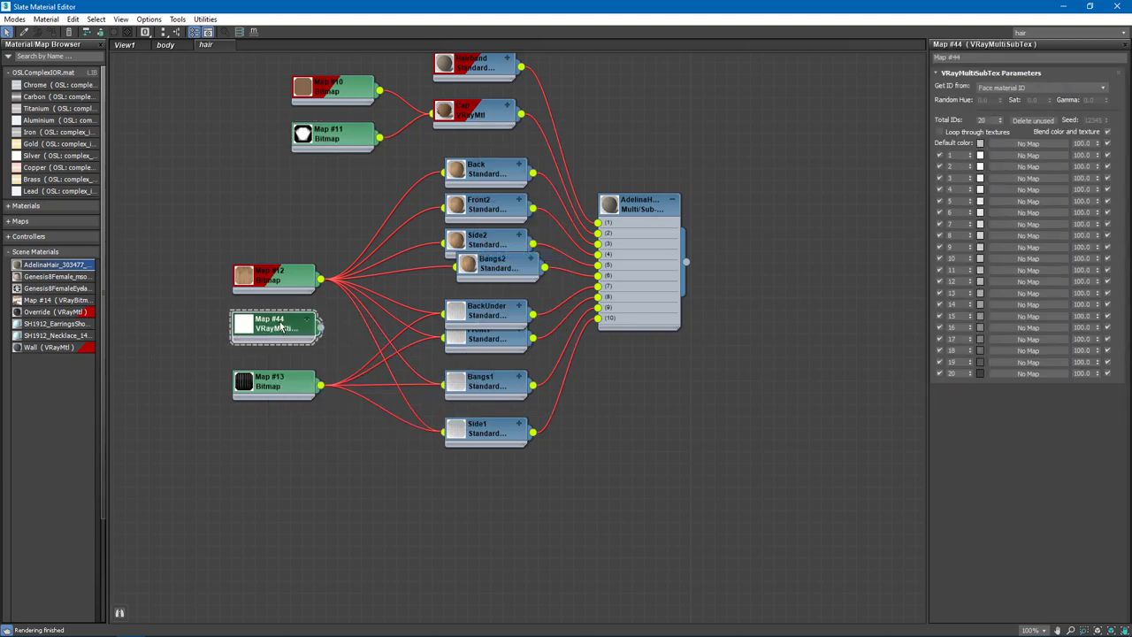
left_click_drag(989, 120, 978, 121)
type("10")
key("Return")
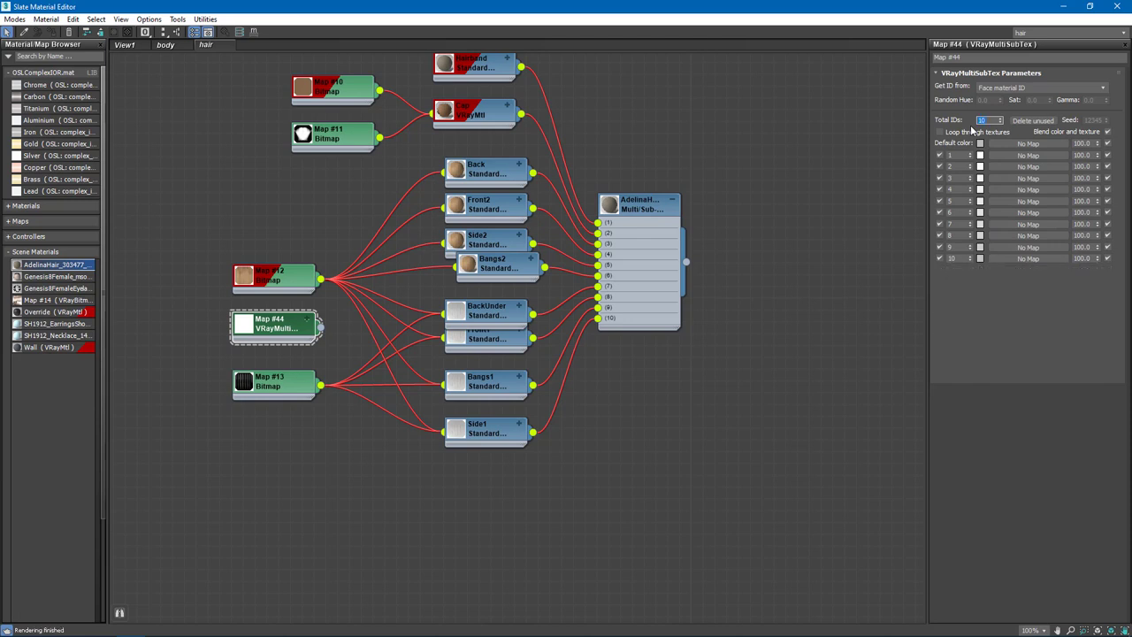
Step: Expand the VRayMultiSubTex node, place it below the AdelinaHair material, and connect Map #13 to its texture inputs 7 to 10
left_click(307, 319)
left_click_drag(284, 328, 624, 409)
left_click_drag(501, 325, 499, 316)
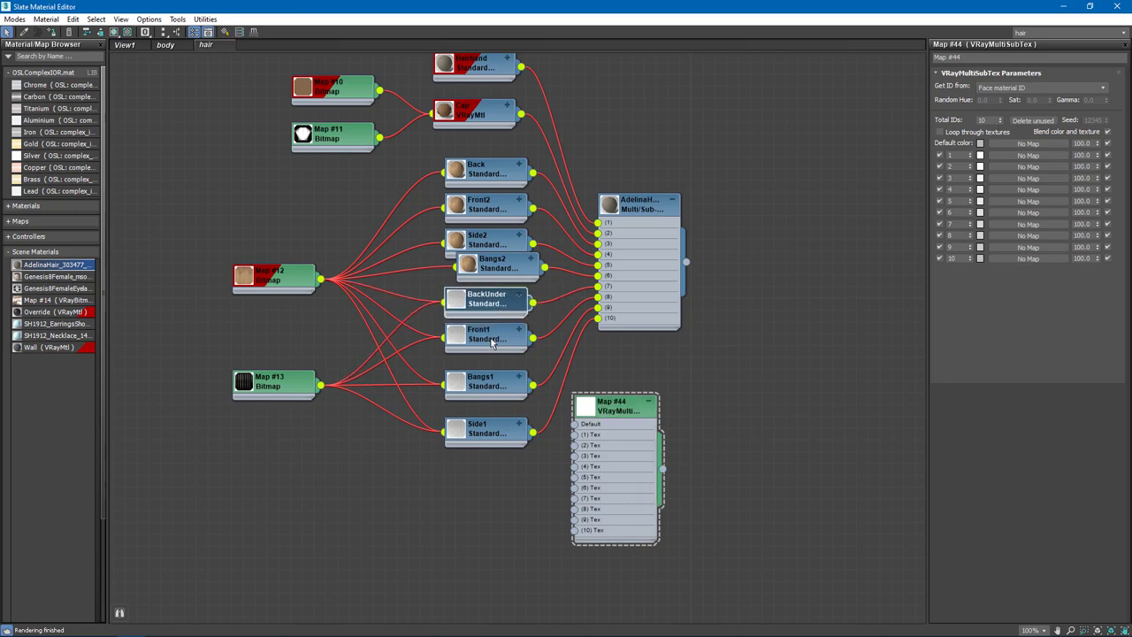
left_click_drag(320, 386, 575, 498)
left_click_drag(322, 387, 574, 509)
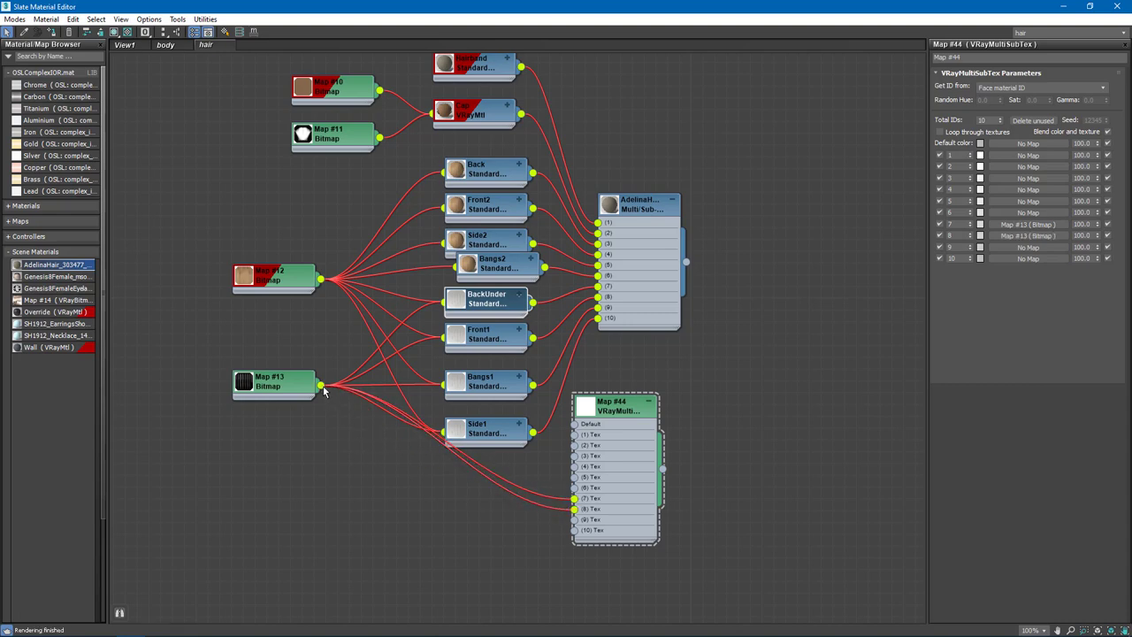
left_click_drag(322, 387, 574, 520)
left_click_drag(321, 387, 574, 530)
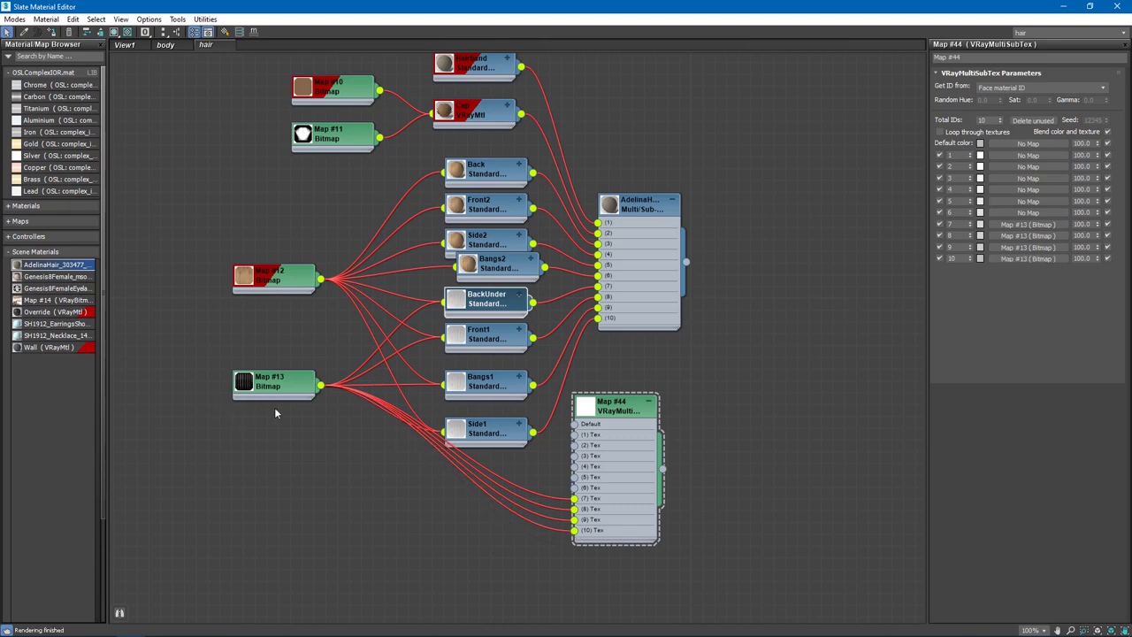
Step: Add a VRayColor map below Map #13 and set its color to white
right_click(299, 450)
mouse_move(389, 483)
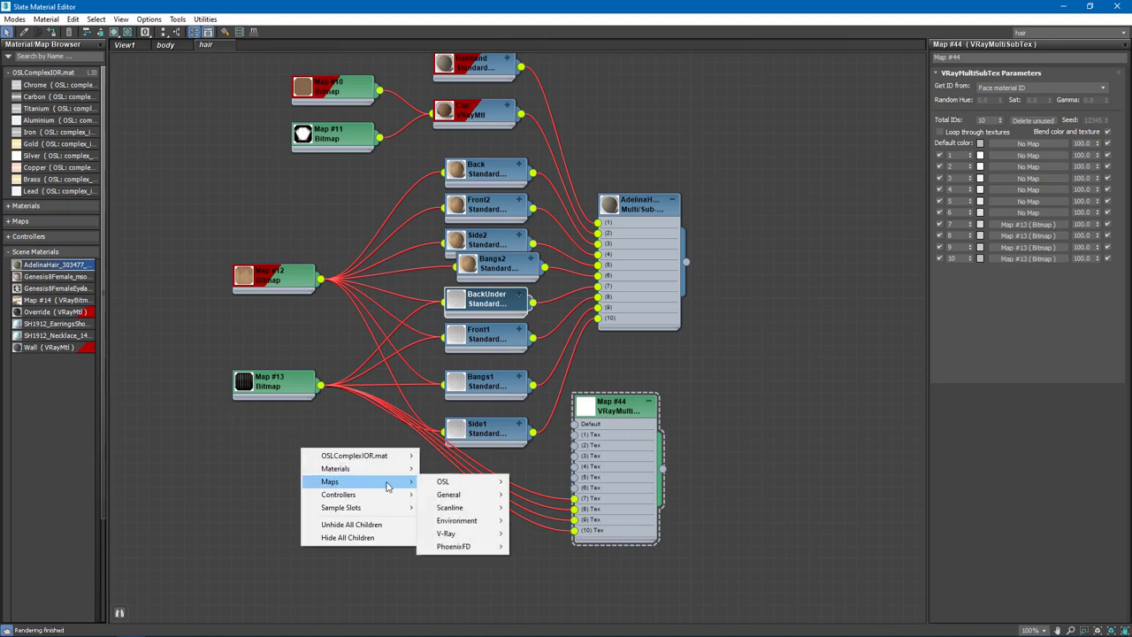
mouse_move(448, 533)
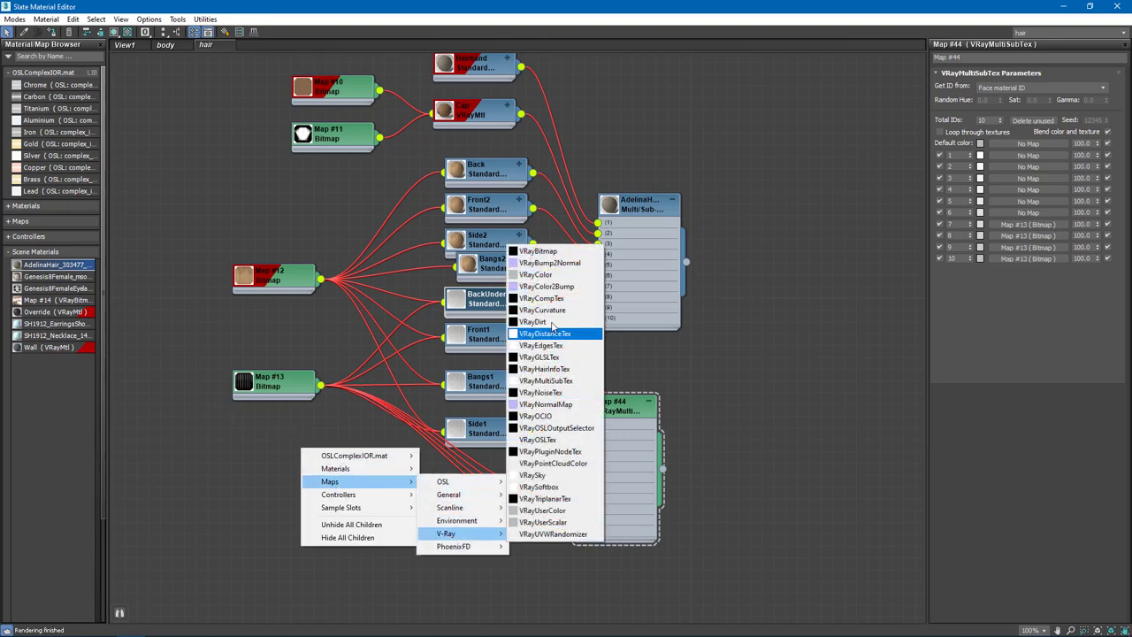
left_click(537, 275)
double_click(301, 456)
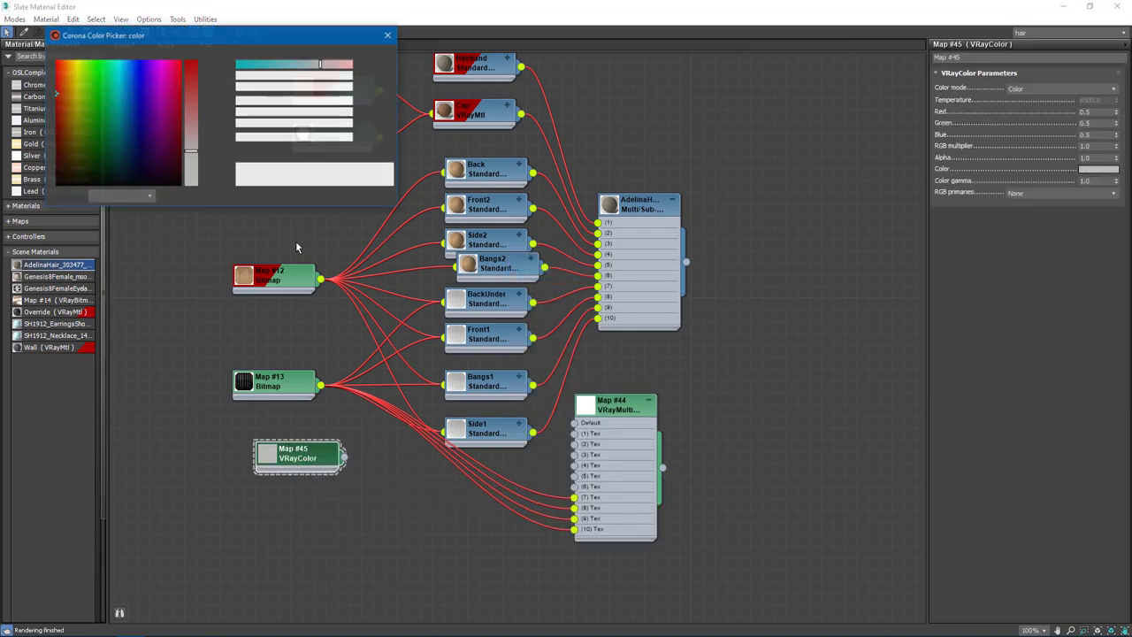
left_click(352, 124)
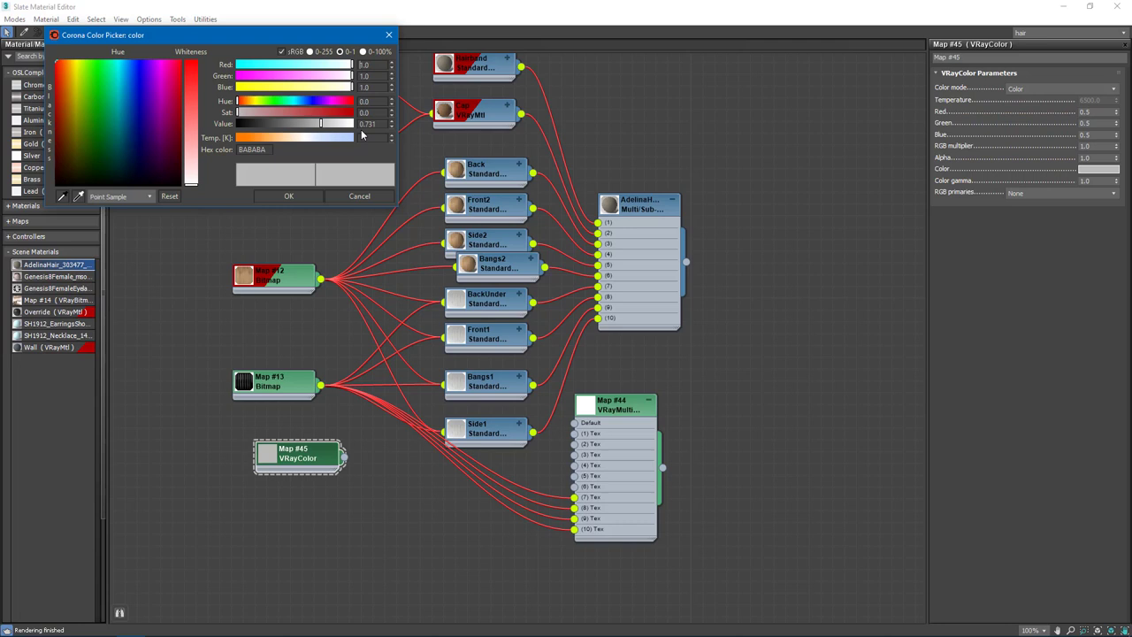
left_click(288, 196)
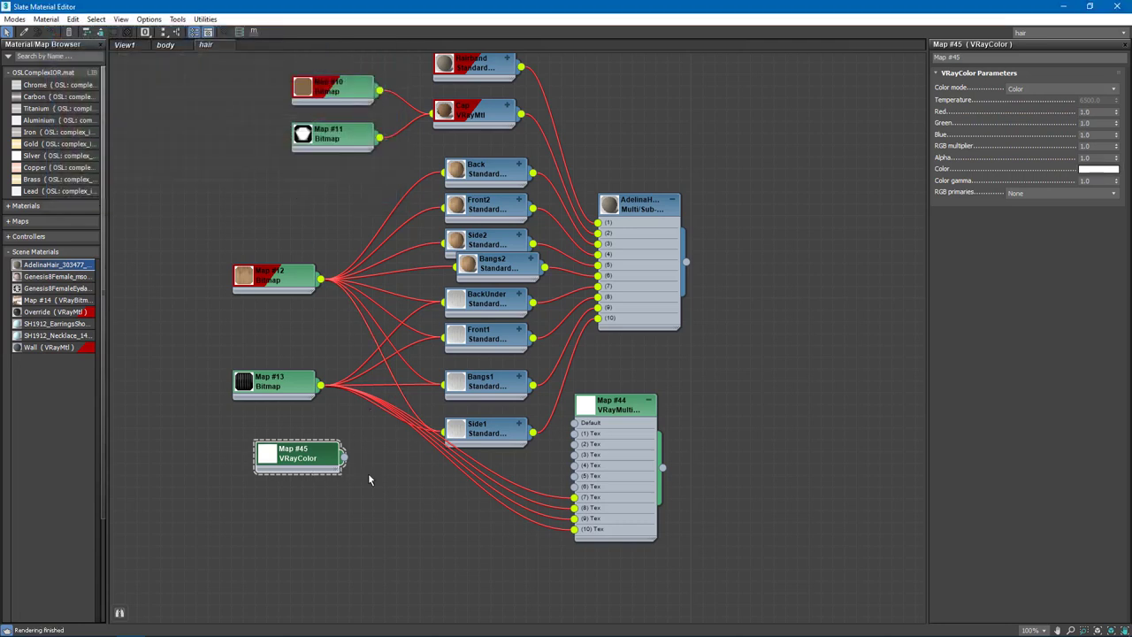
Step: Connect the white VRayColor to the Default and 1 to 6 inputs of Map #44, and move the AdelinaHair node farther away
left_click_drag(344, 458, 575, 424)
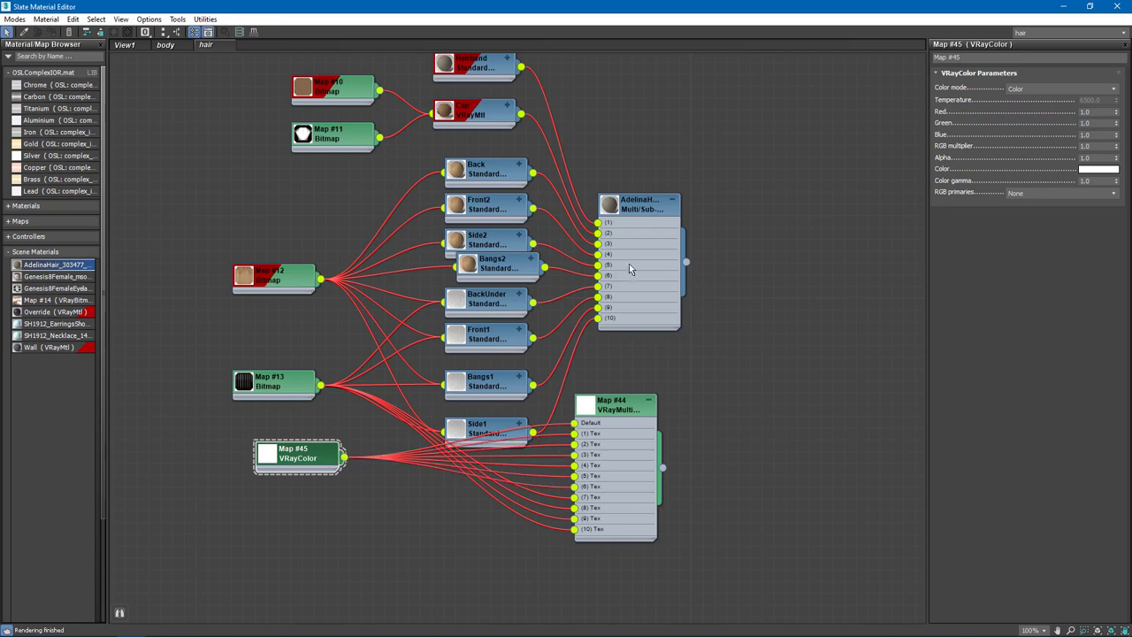
left_click_drag(629, 264, 735, 229)
middle_click_drag(590, 282, 585, 433)
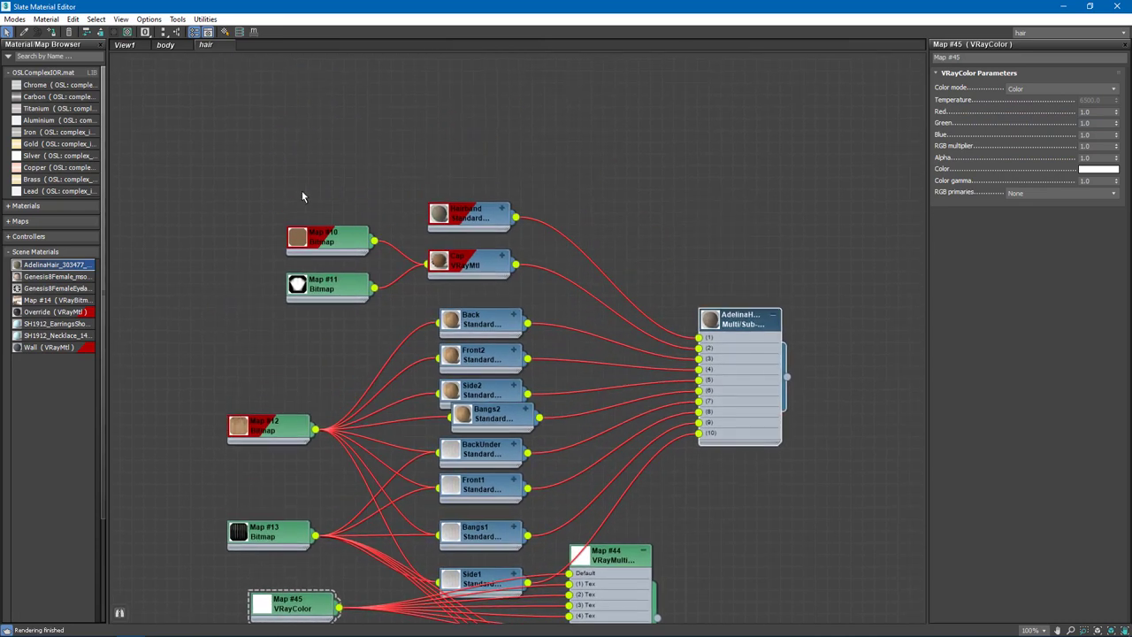
Step: Move the cap nodes up to make room and add a VRayHairNextMtl material above the Back material
mouse_move(304, 184)
left_mouse_down()
mouse_move(473, 285)
mouse_move(472, 127)
left_mouse_up()
left_click_drag(464, 416, 440, 415)
right_click(499, 238)
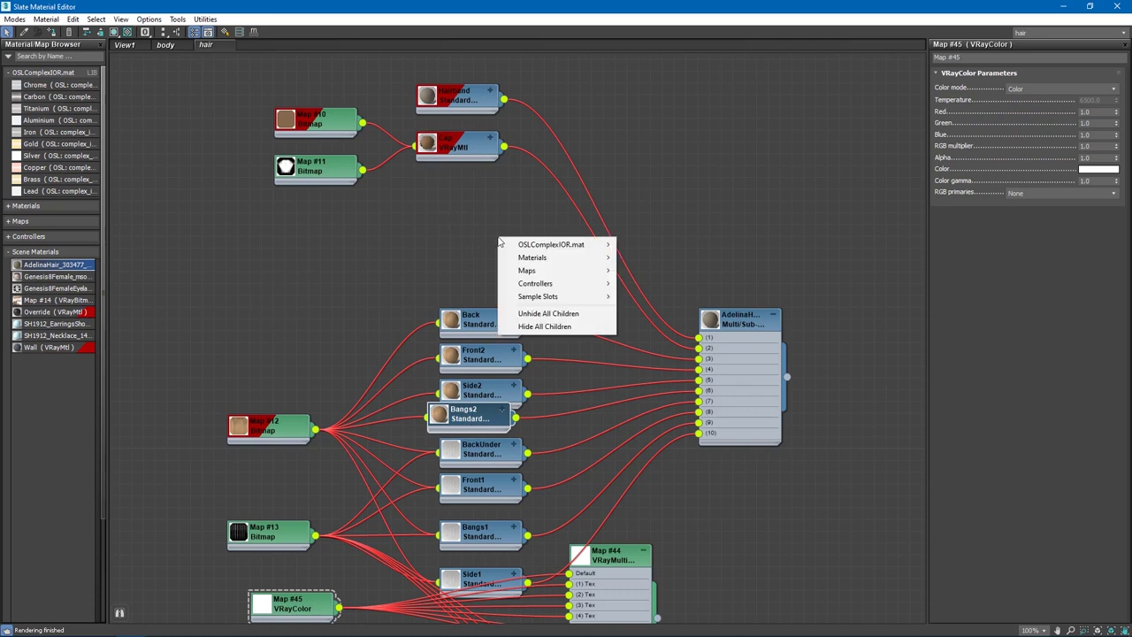
mouse_move(573, 262)
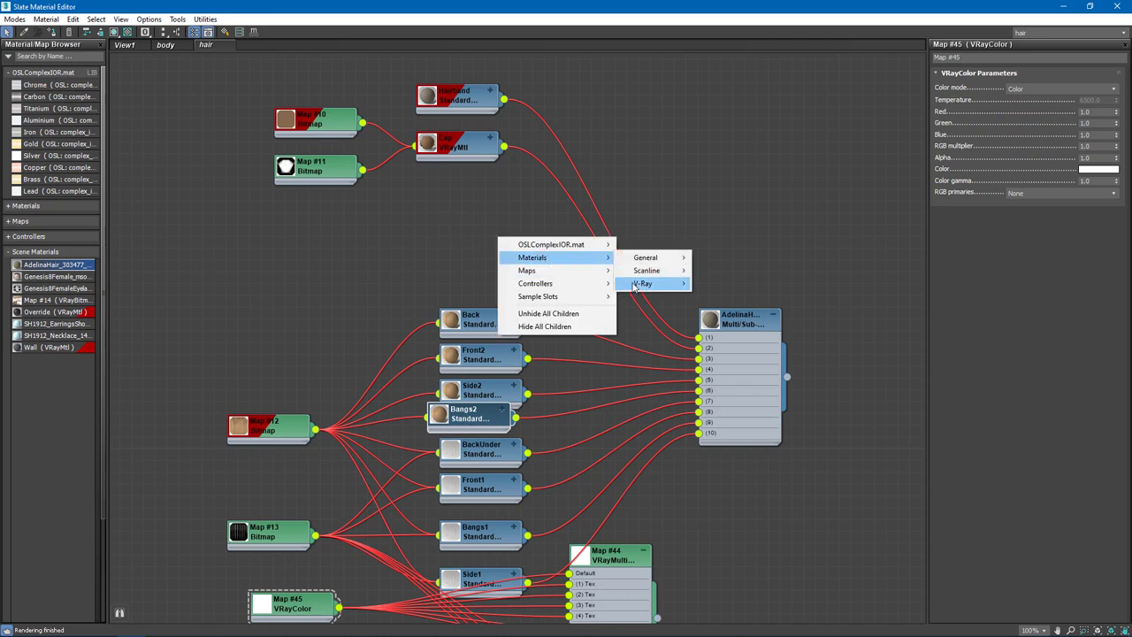
mouse_move(637, 285)
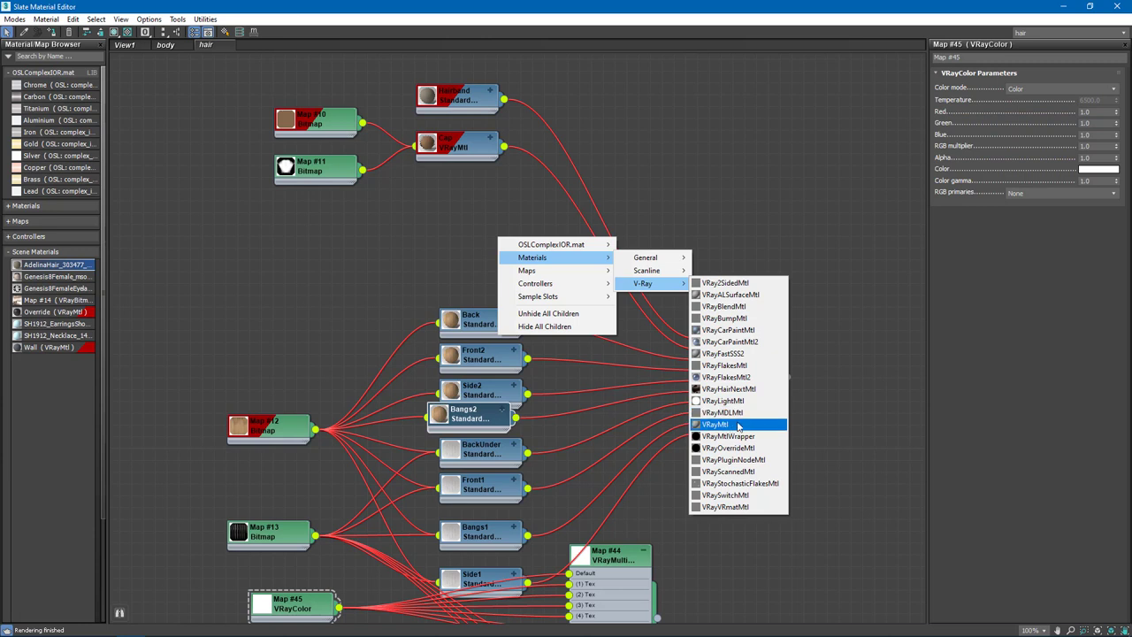
left_click(726, 389)
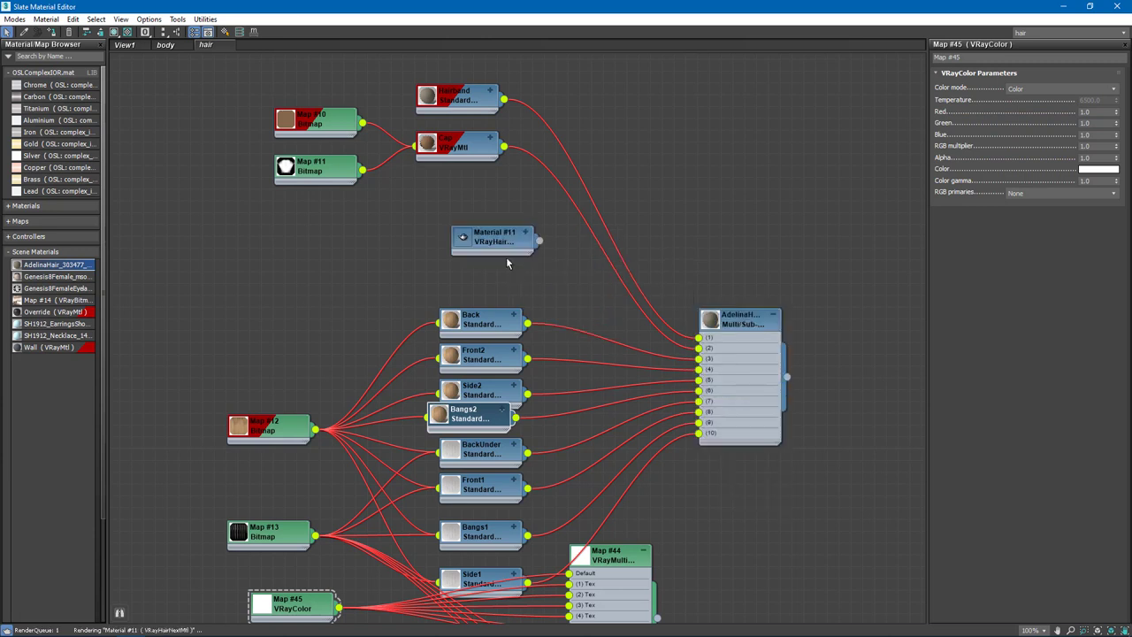
left_click_drag(486, 237, 523, 266)
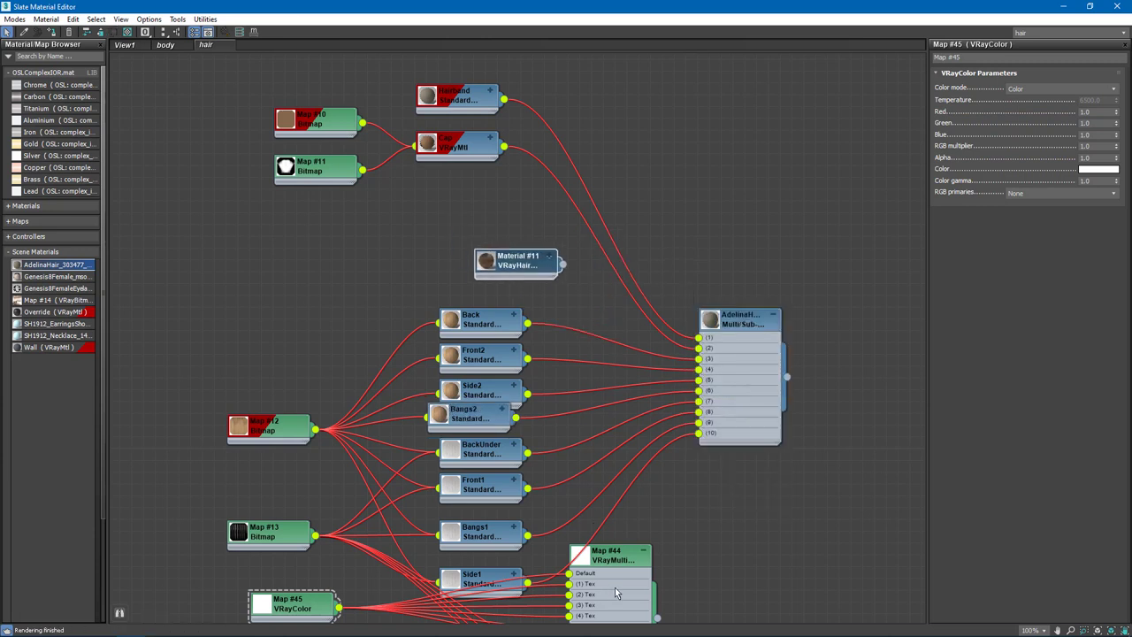
Step: Move Map #44 next to the new hair material and stack Map #45, Map #13 and Map #12 beside it
left_click_drag(614, 587, 352, 246)
left_click_drag(288, 606, 195, 261)
left_click_drag(248, 529, 199, 340)
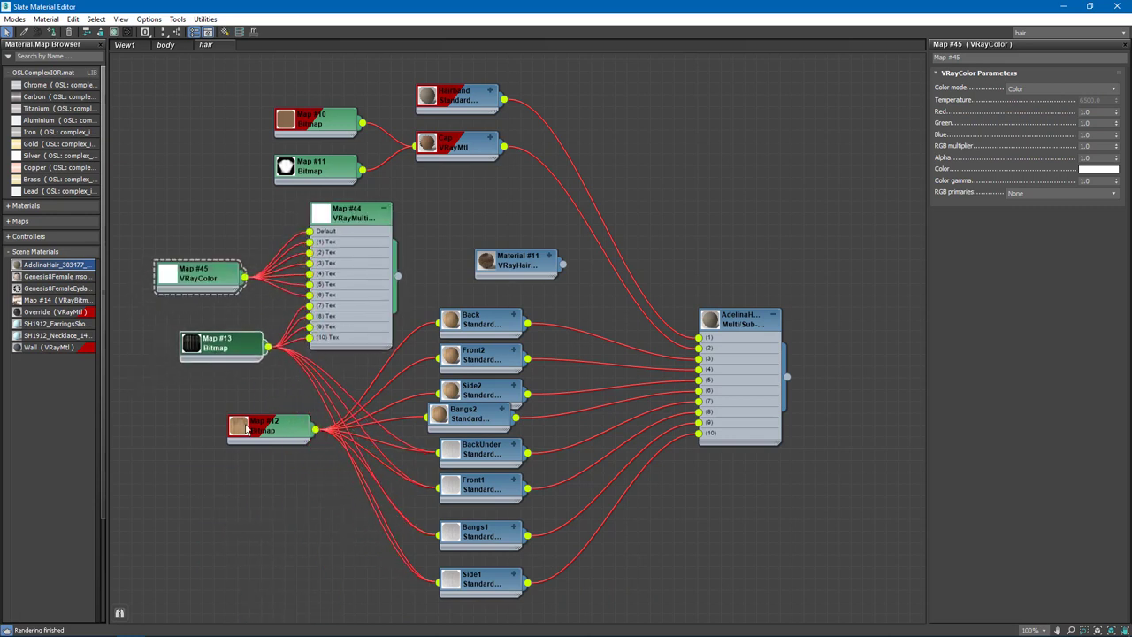
left_click_drag(246, 429, 186, 429)
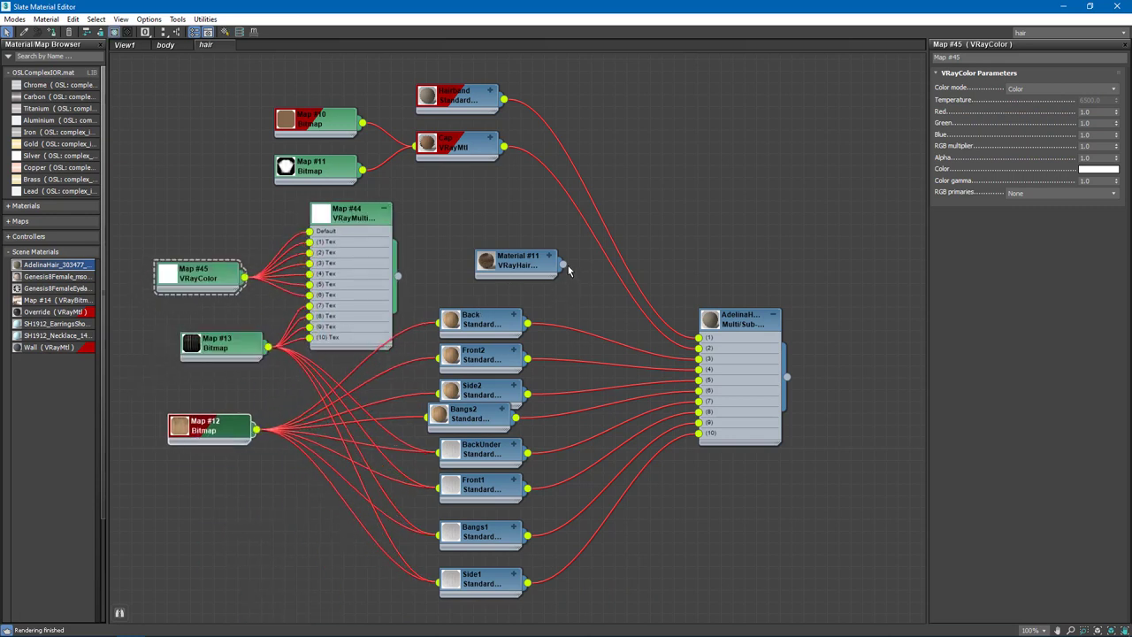
Step: Connect the VRayHairNextMtl material to slots 3 to 10 of the AdelinaHair Multi/Sub-Object material, replacing the standard hair materials
left_click_drag(562, 266, 699, 358)
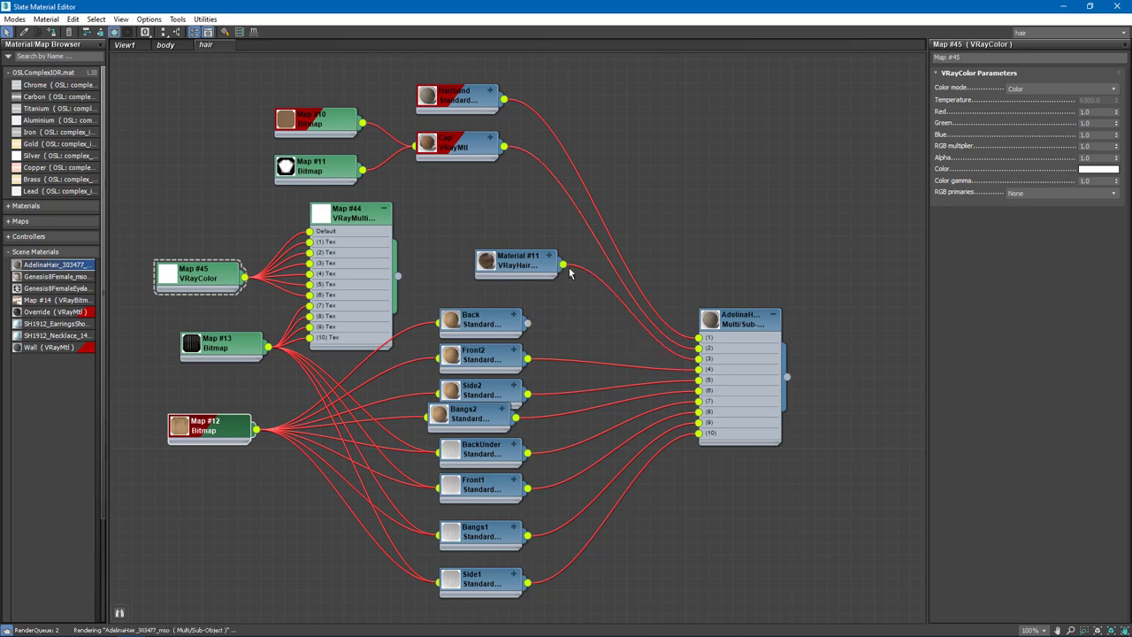
left_click_drag(617, 319, 699, 370)
left_click_drag(563, 265, 698, 380)
left_click_drag(563, 265, 699, 392)
left_click_drag(564, 265, 700, 402)
left_click_drag(563, 265, 701, 422)
left_click_drag(563, 265, 701, 422)
left_click_drag(596, 294, 701, 433)
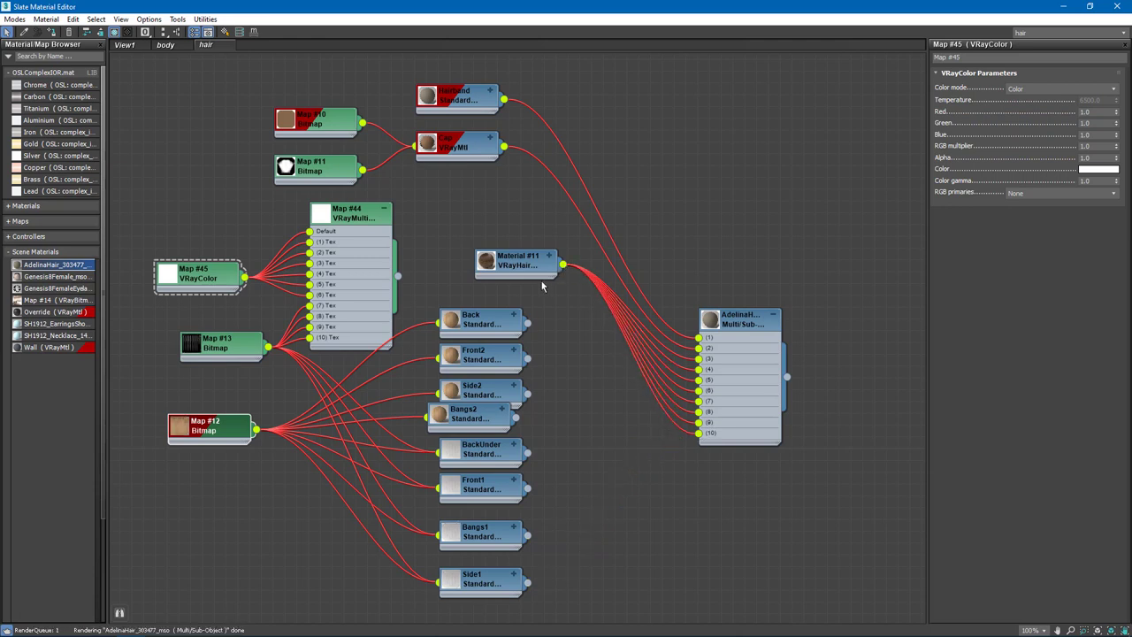
Step: Set the VRayHairNextMtl material's preset to Sandy Blond
left_click(522, 259)
double_click(522, 259)
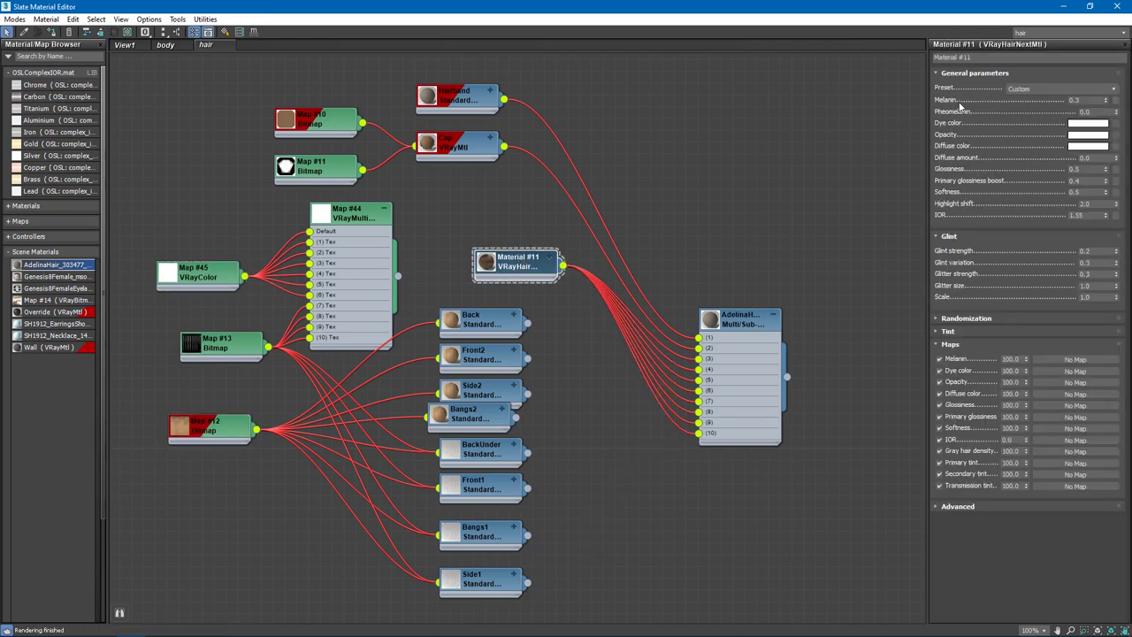
left_click(1025, 89)
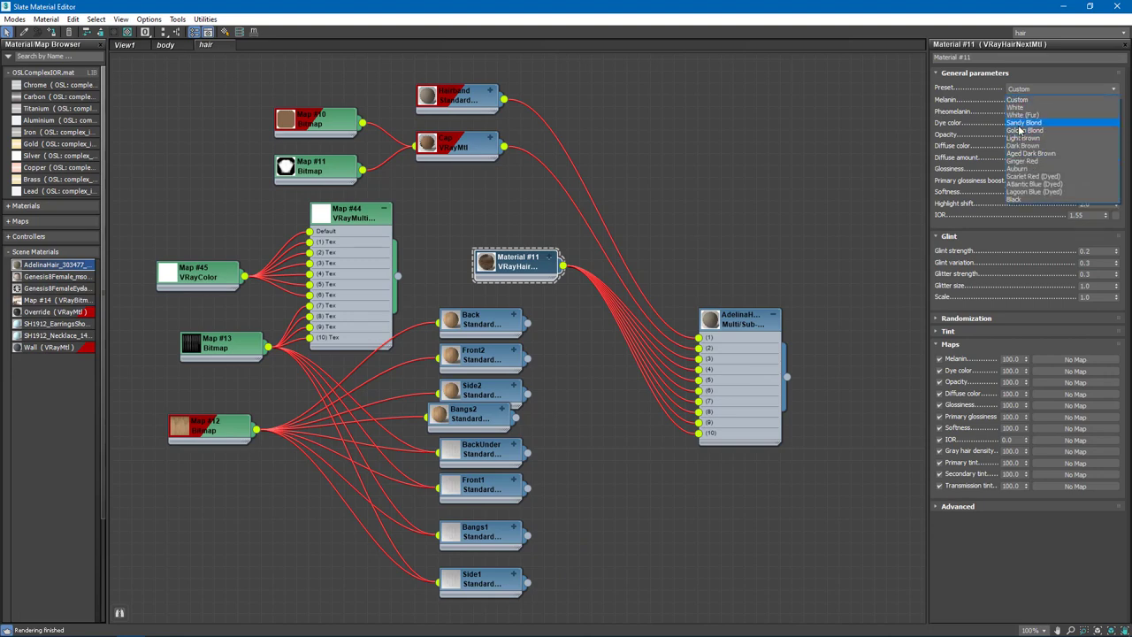
left_click(1024, 122)
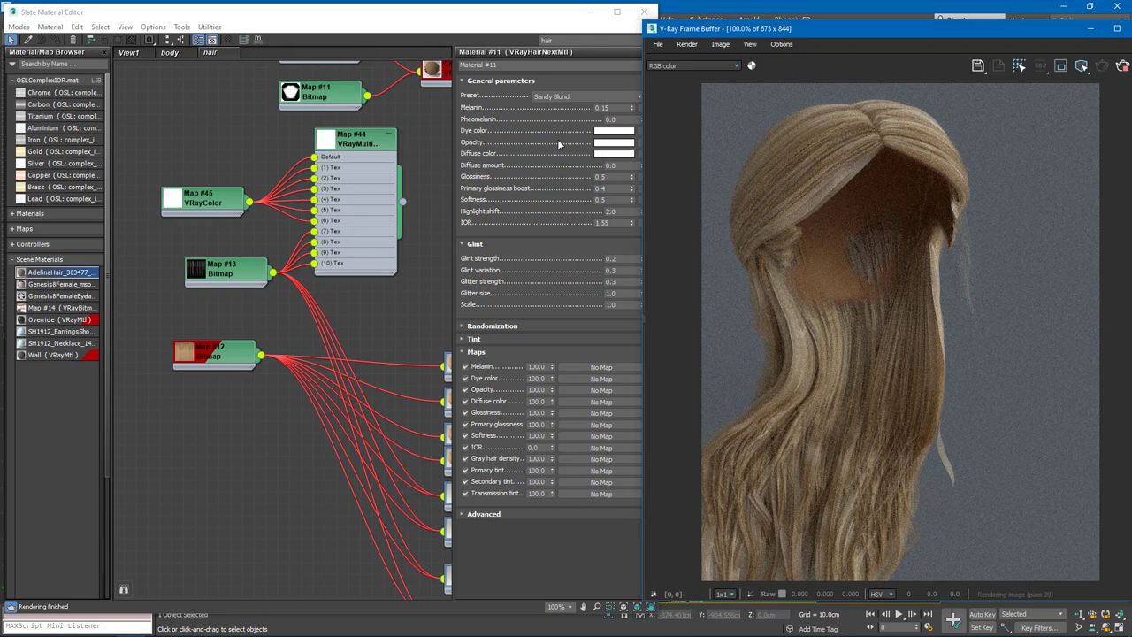
Step: Limit the interactive render to a small region over the crown of the hair in the frame buffer
right_click(867, 131)
left_click(847, 134)
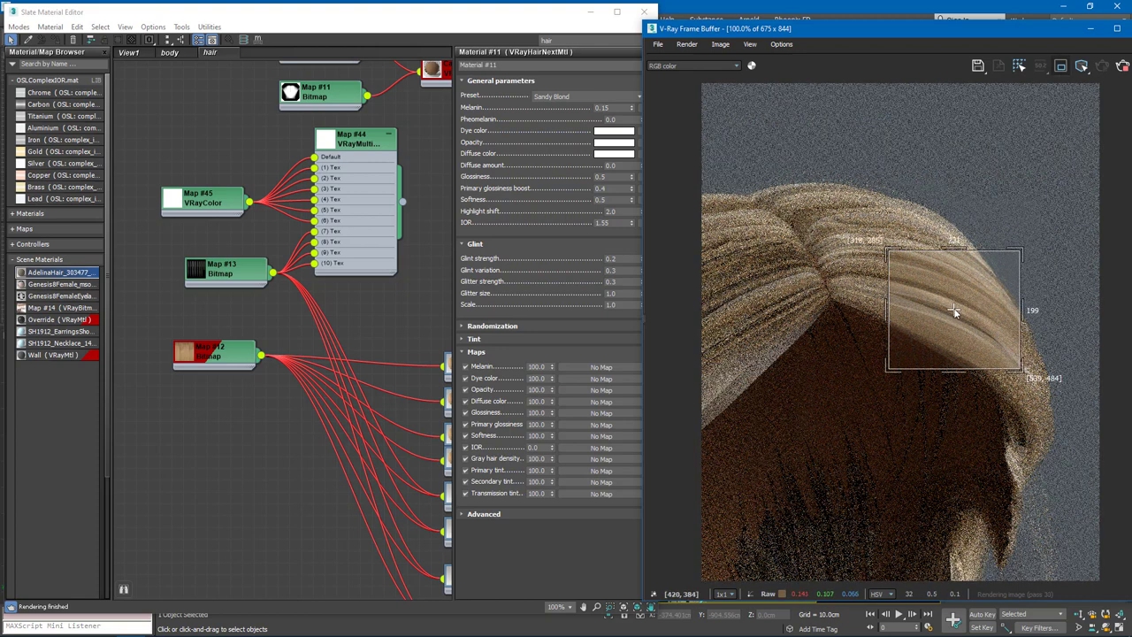
left_click_drag(955, 308, 935, 269)
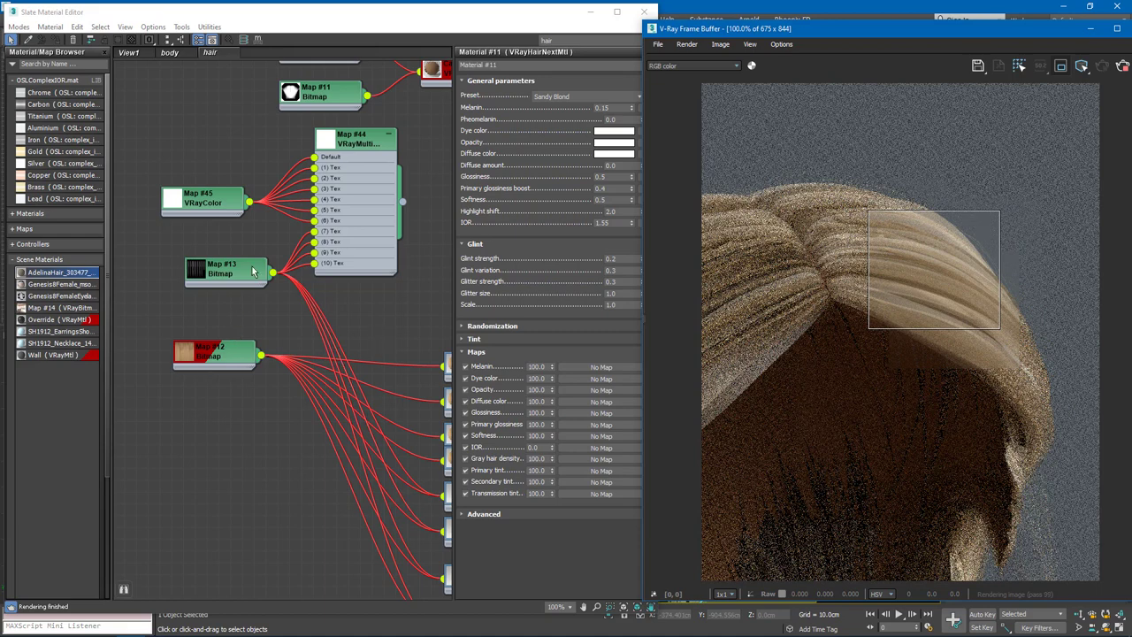
Step: Open the folder that contains Map #13's texture file in the file explorer
left_click(226, 270)
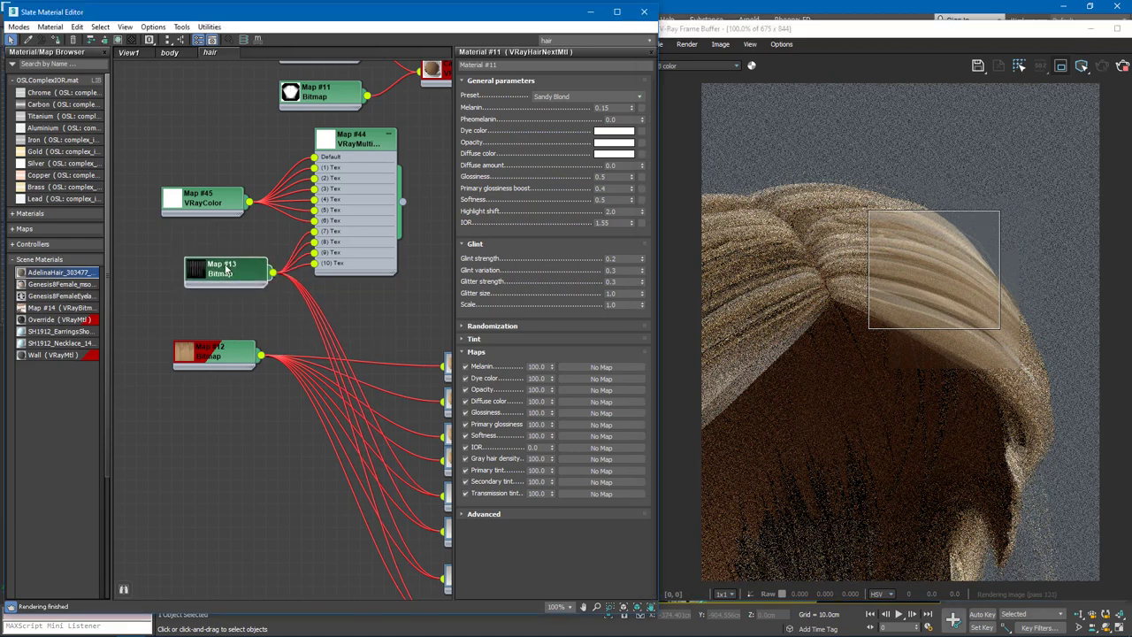
double_click(226, 270)
right_click(581, 230)
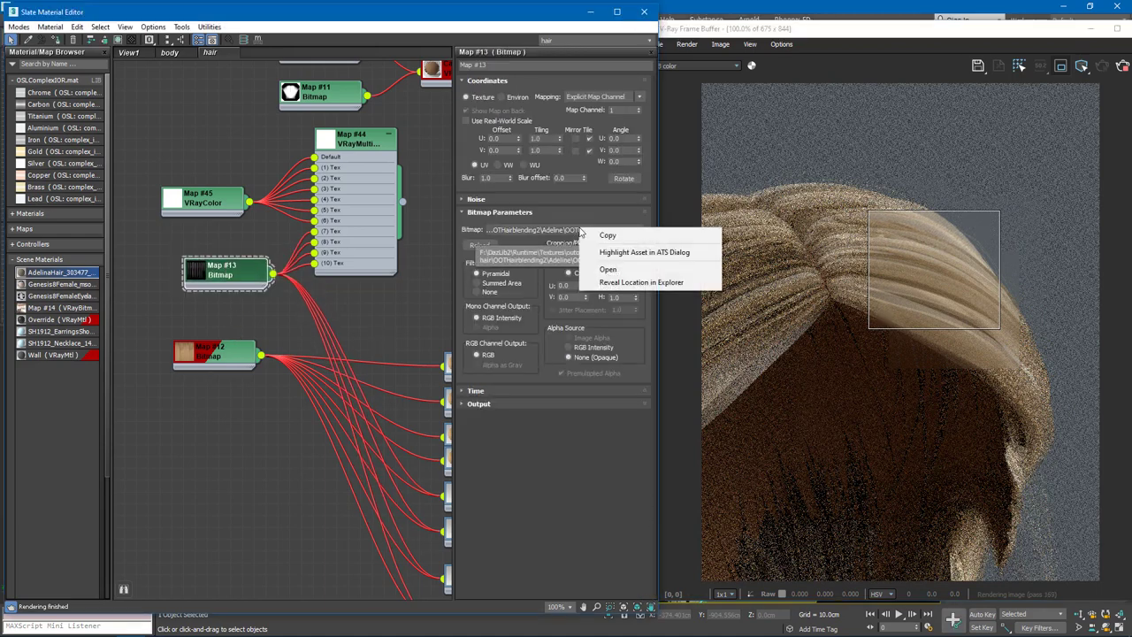
left_click(642, 282)
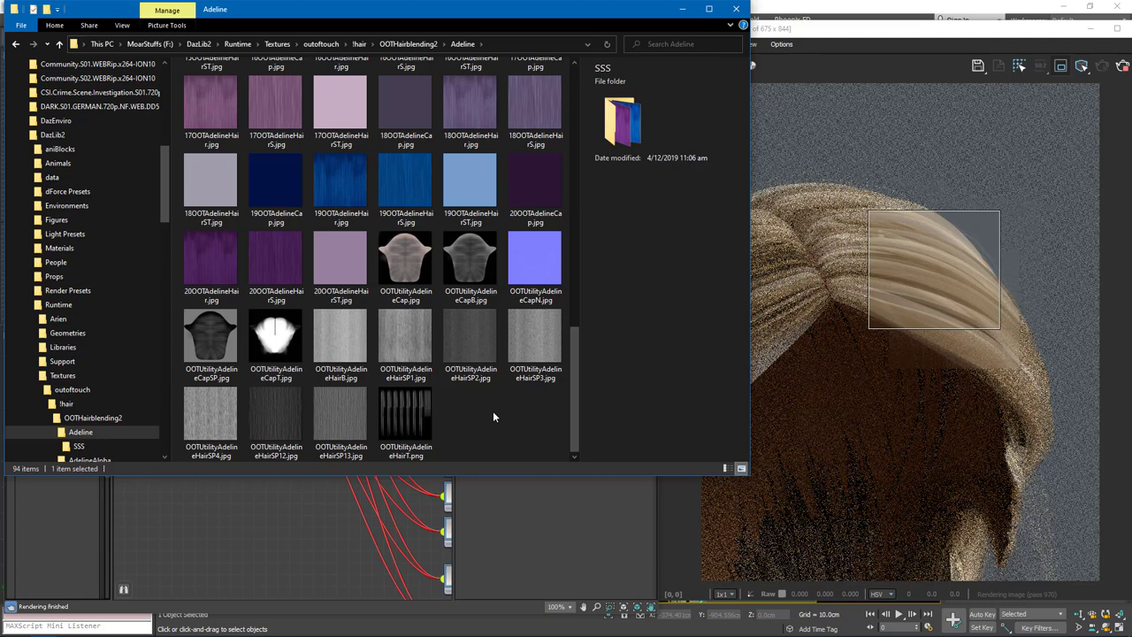
Step: Bring OOTUtilityAdelineHairB.jpg into the hair material graph as a bitmap node and place it beneath the VRayHairNextMtl material
left_click(352, 342)
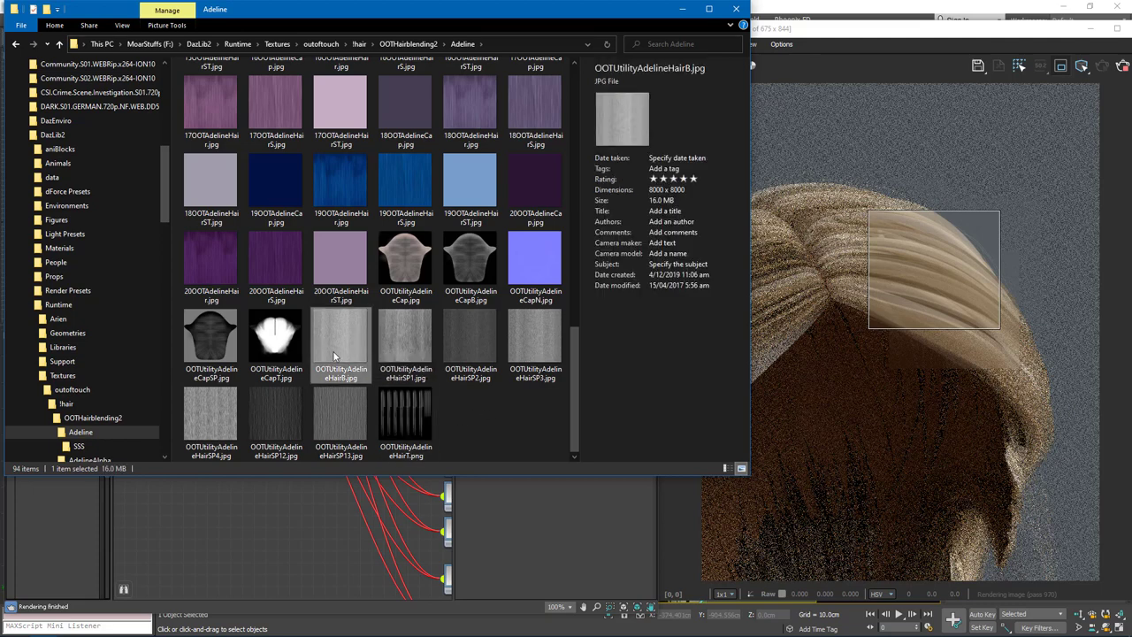
left_click_drag(316, 508, 384, 318)
left_click(269, 518)
middle_click_drag(353, 354, 238, 448)
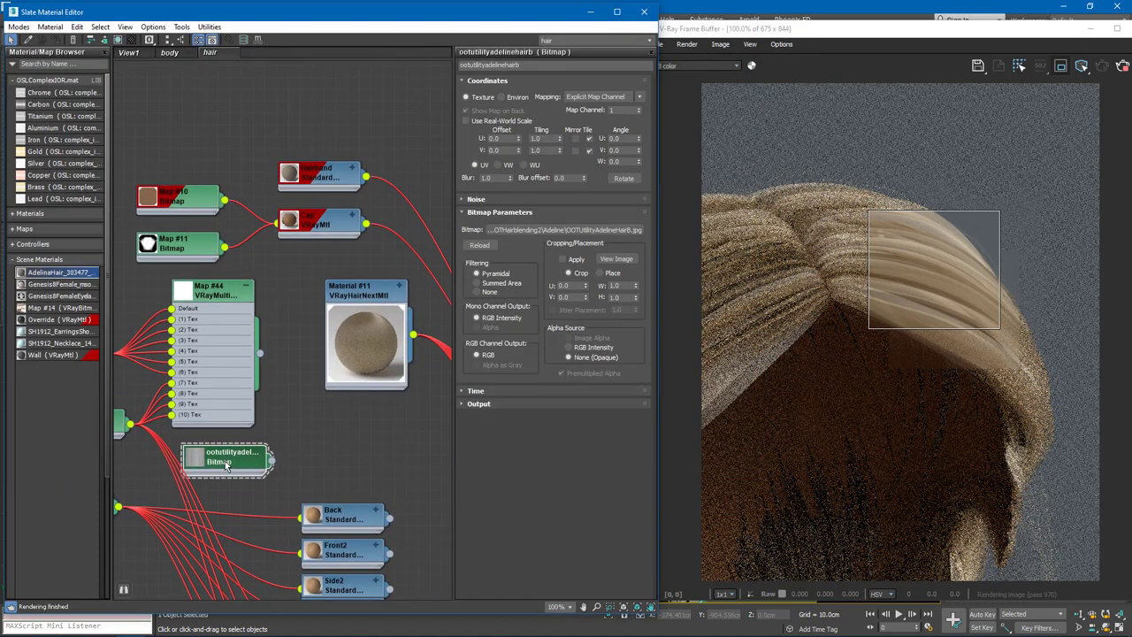
left_click_drag(224, 461, 335, 428)
Step: Check the VRayHairNextMtl material's map slots and add a VRayBumpMtl material beneath the new bitmap node
double_click(362, 296)
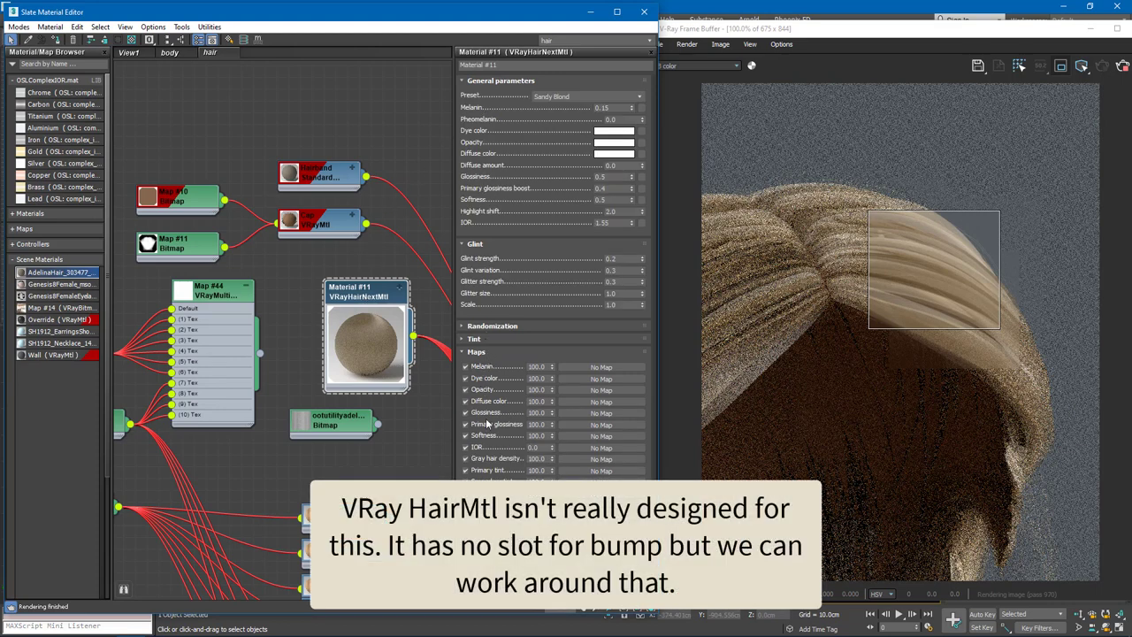
middle_click_drag(213, 447, 231, 365)
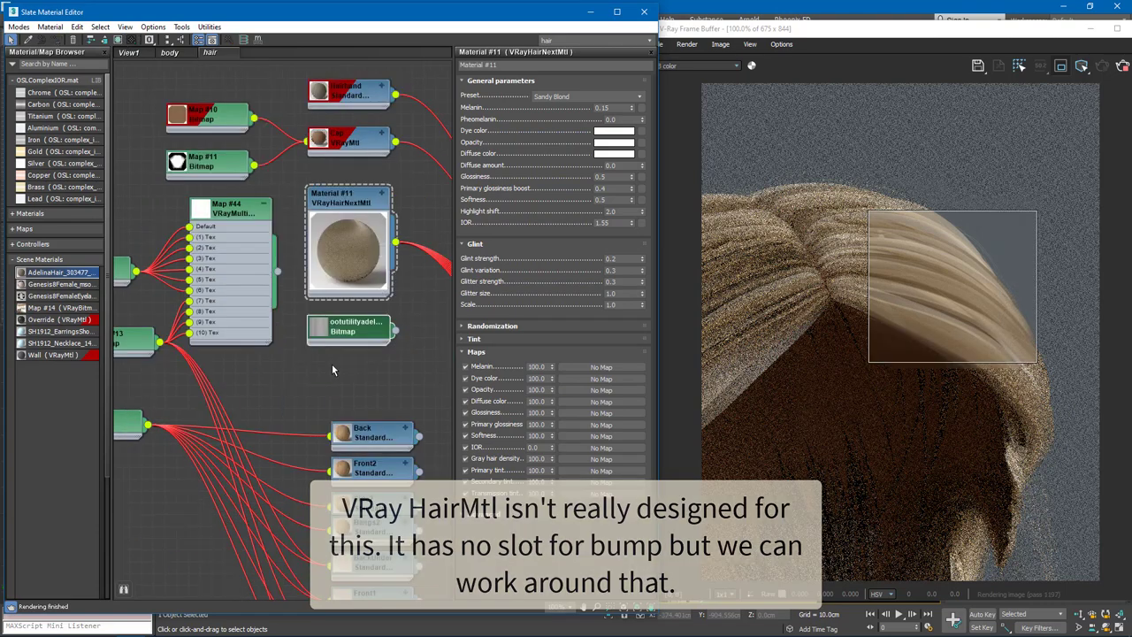
right_click(332, 363)
mouse_move(389, 386)
mouse_move(502, 415)
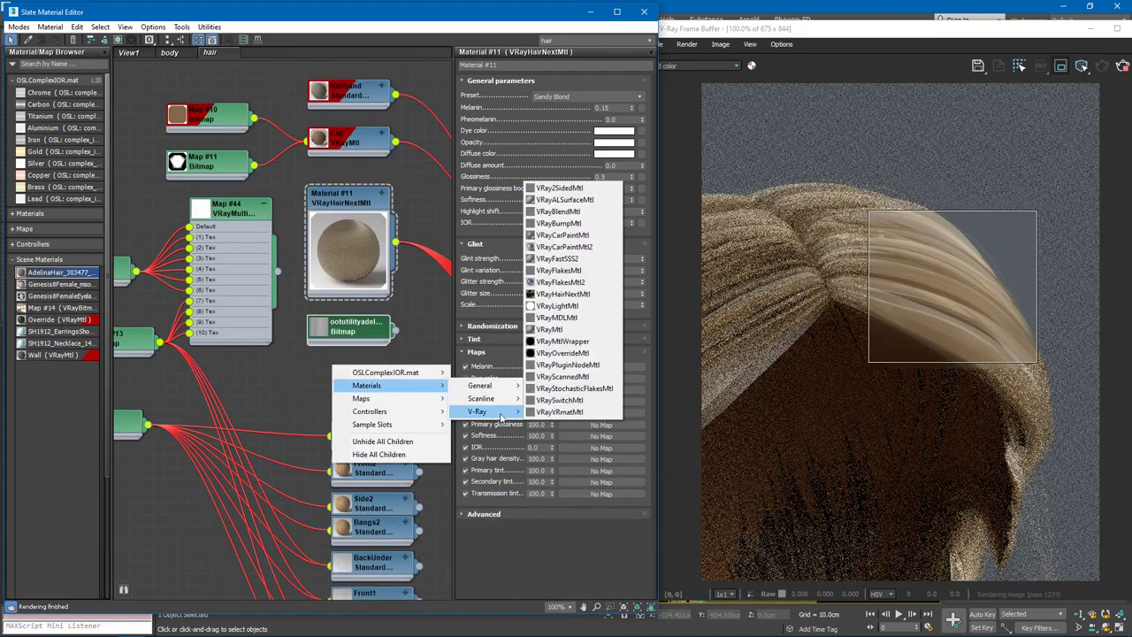
left_click(559, 223)
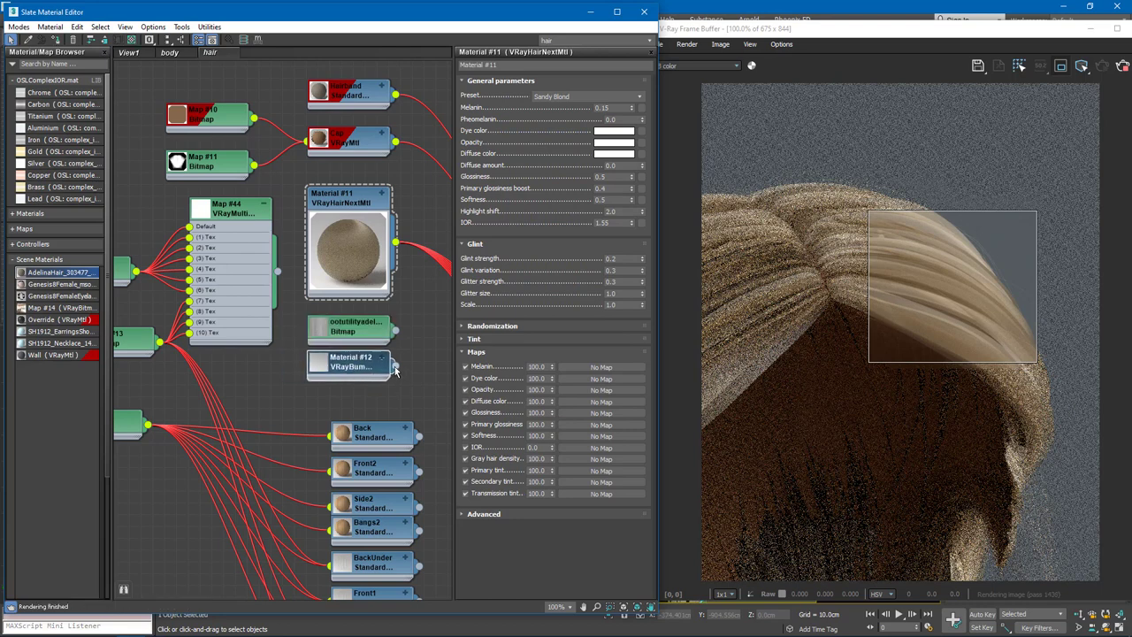
Step: Transfer the hair material's outgoing connections to the VRayBumpMtl, expand its inputs and place it beside the hair material
left_click_drag(413, 280, 396, 242)
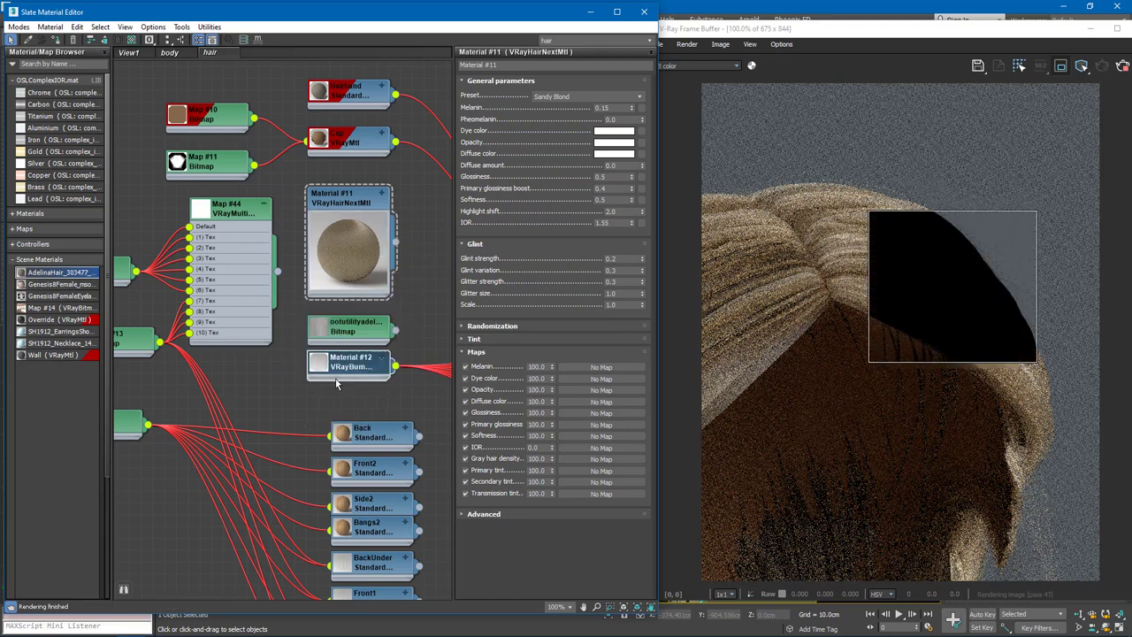
left_click(381, 357)
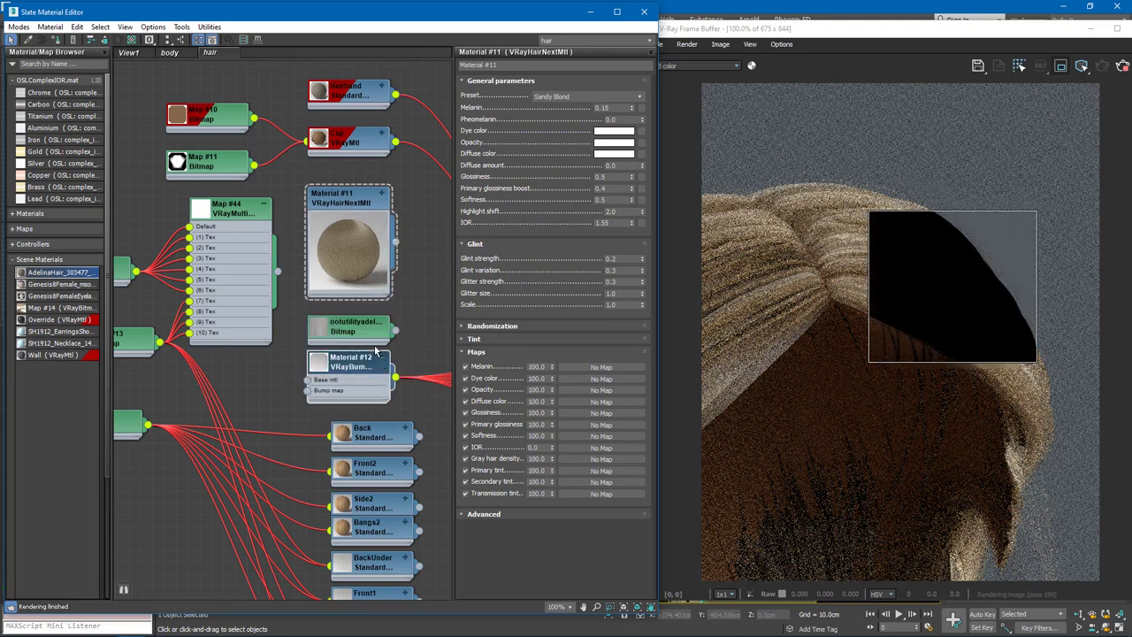
middle_click_drag(371, 347, 295, 361)
left_click_drag(290, 384, 379, 301)
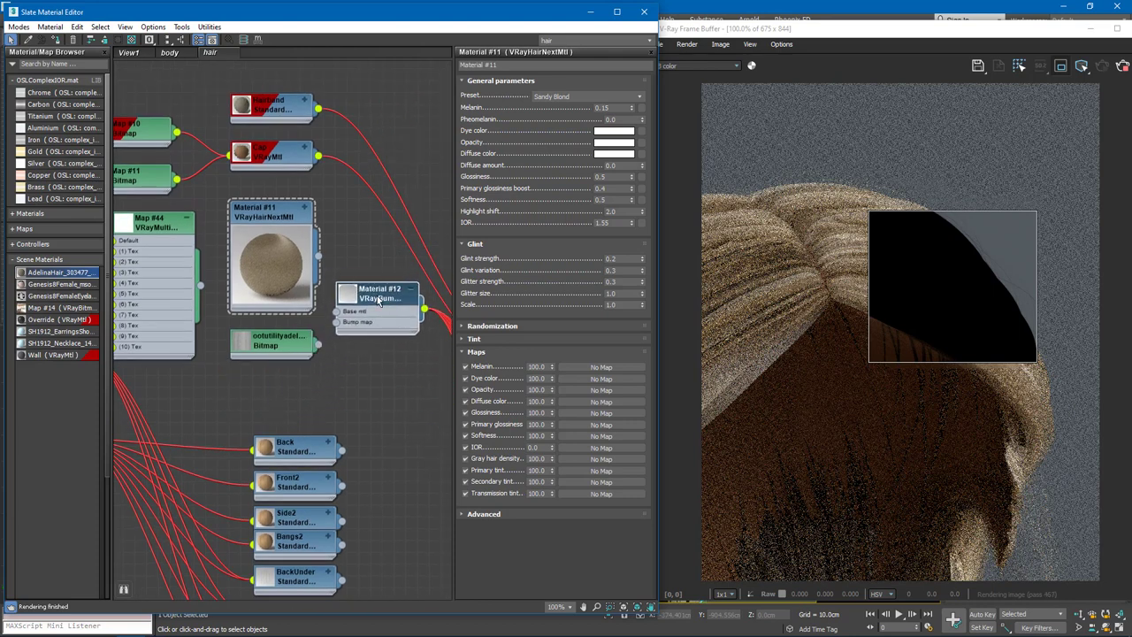
Step: Connect the hair material to the VRayBumpMtl's Base mtl and the bitmap to its Bump map, and set the bump amount to 5.0
left_click_drag(318, 257, 338, 312)
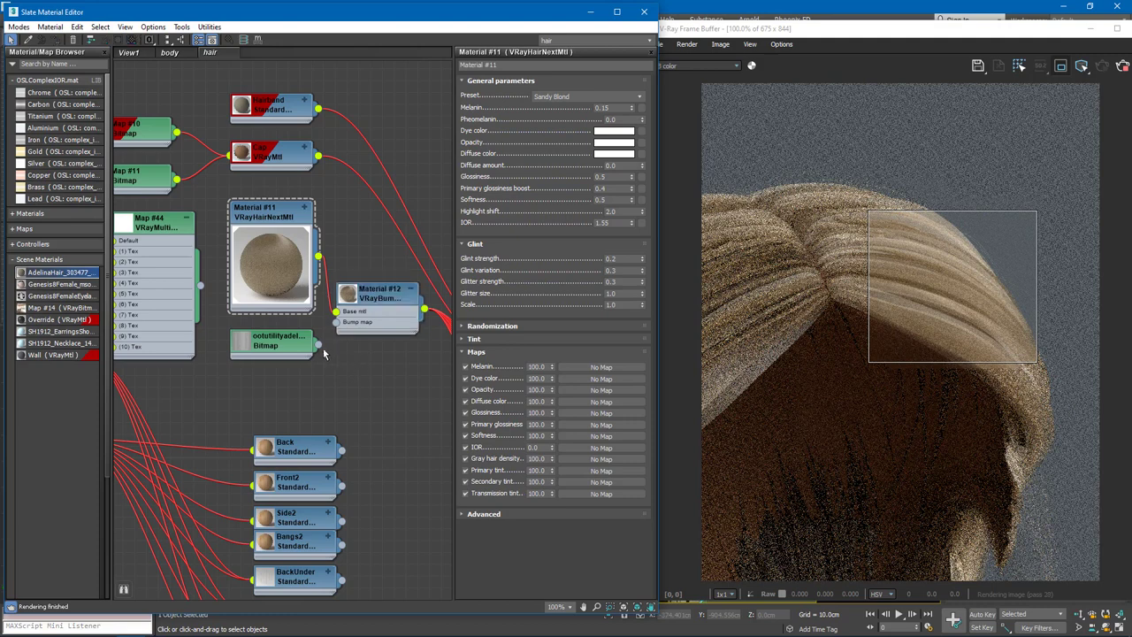
left_click_drag(318, 344, 337, 322)
left_click_drag(277, 350, 276, 336)
double_click(382, 306)
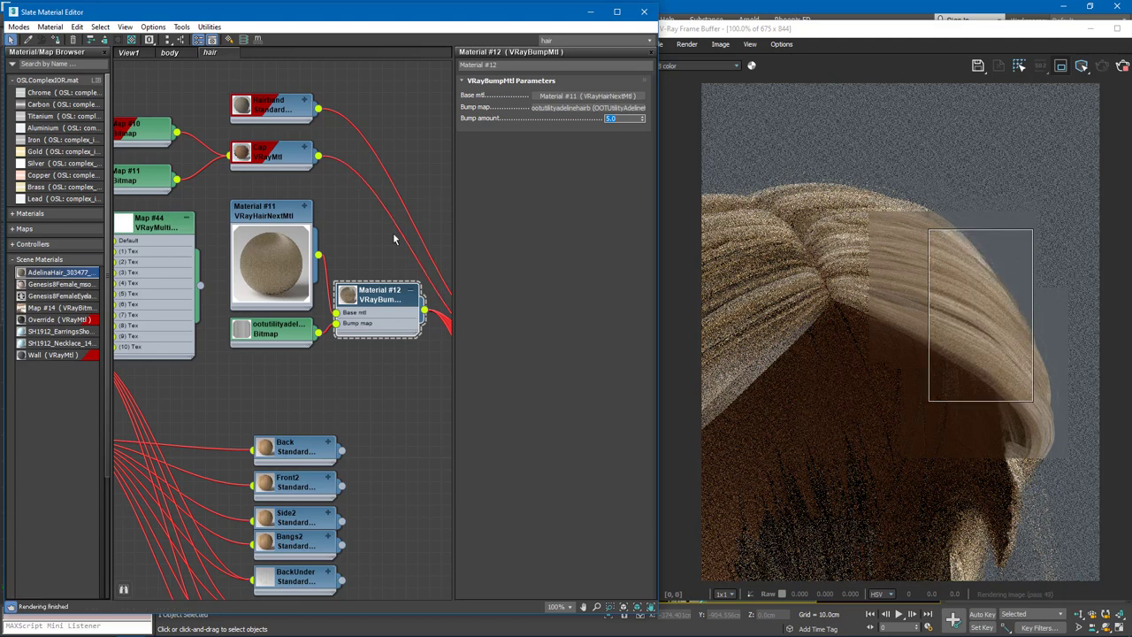
Step: Set the VRayHairNextMtl material's glossiness to 0.8
double_click(264, 227)
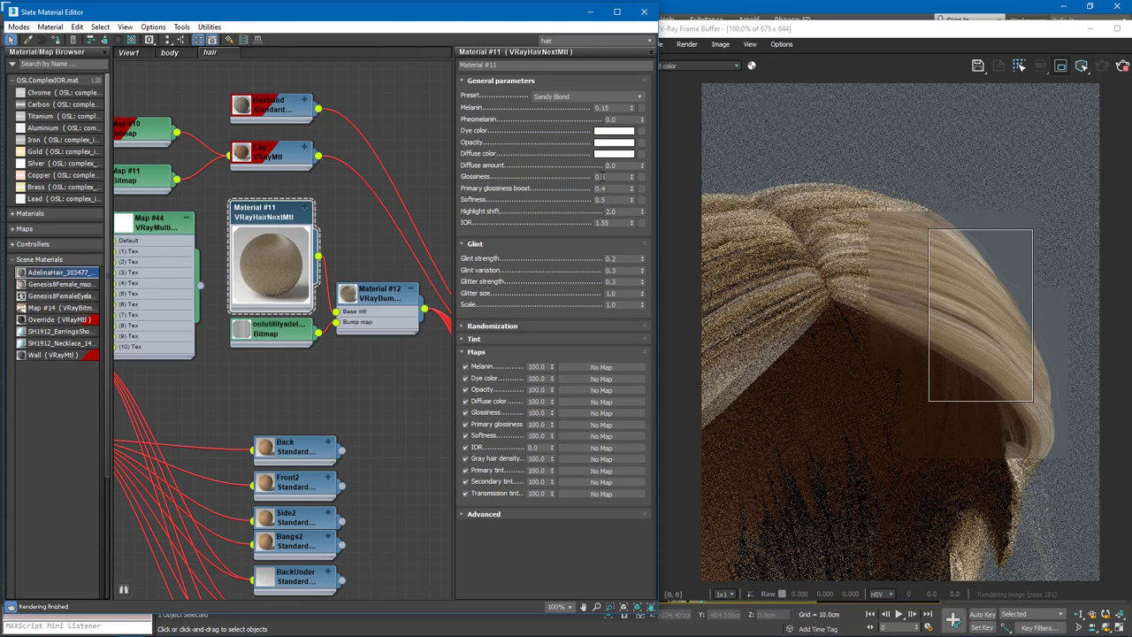
double_click(603, 177)
key("Return")
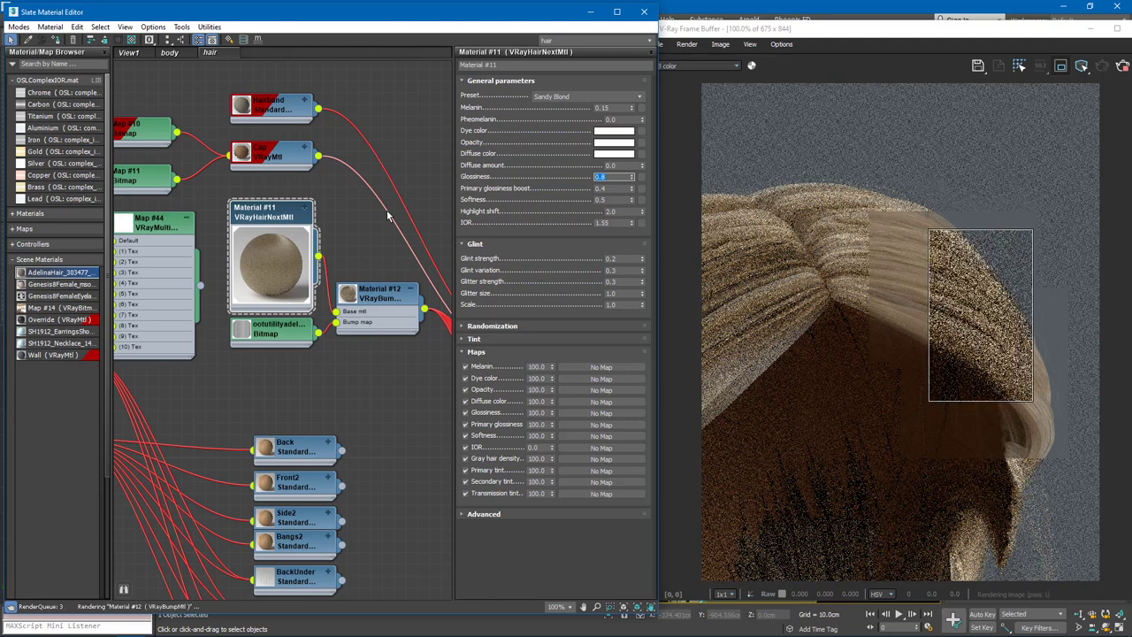